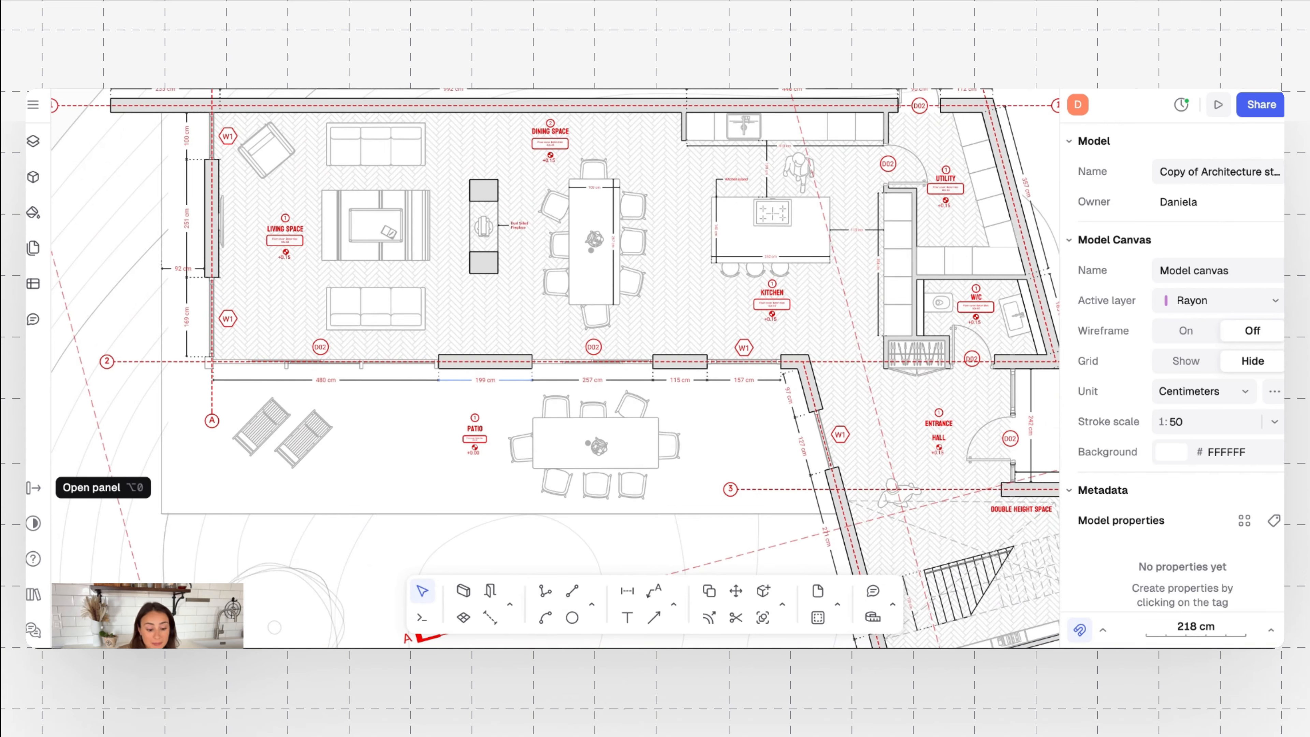
scroll(380, 234, up, 1)
ctrl+scroll(491, 223, up, 5)
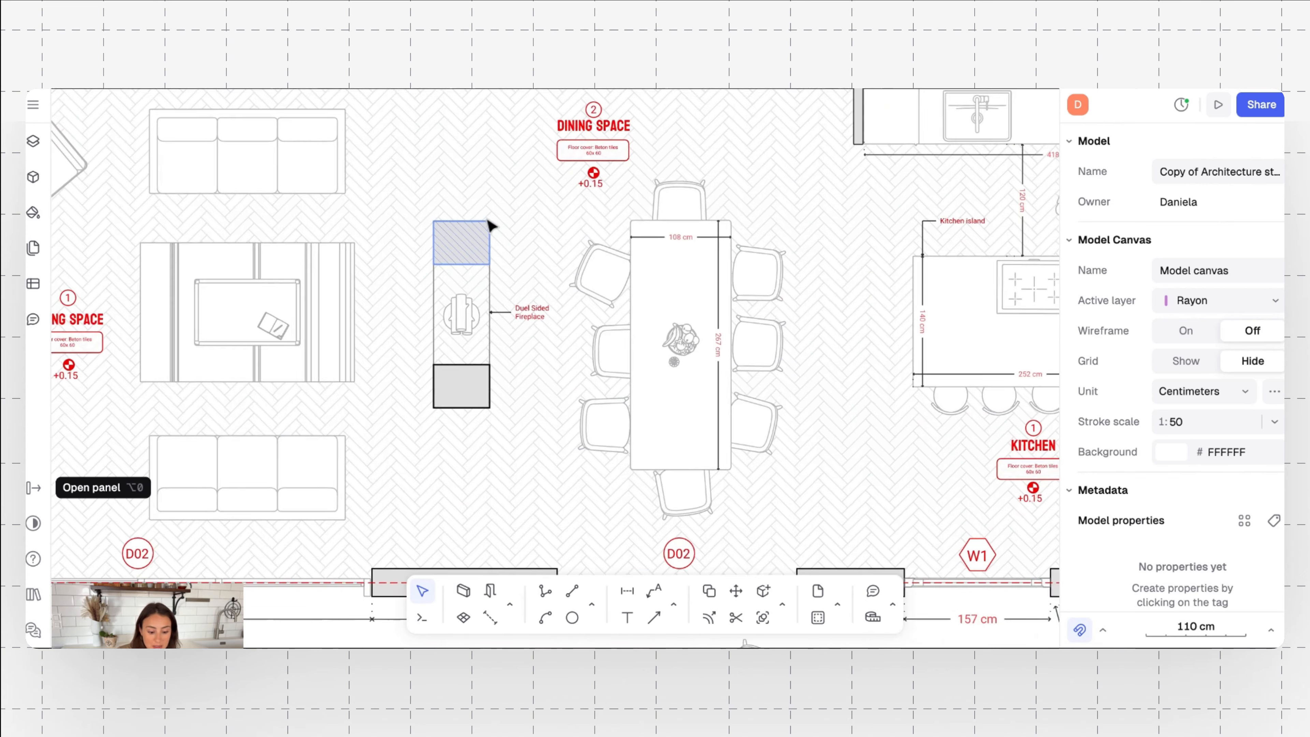
ctrl+scroll(491, 222, down, 6)
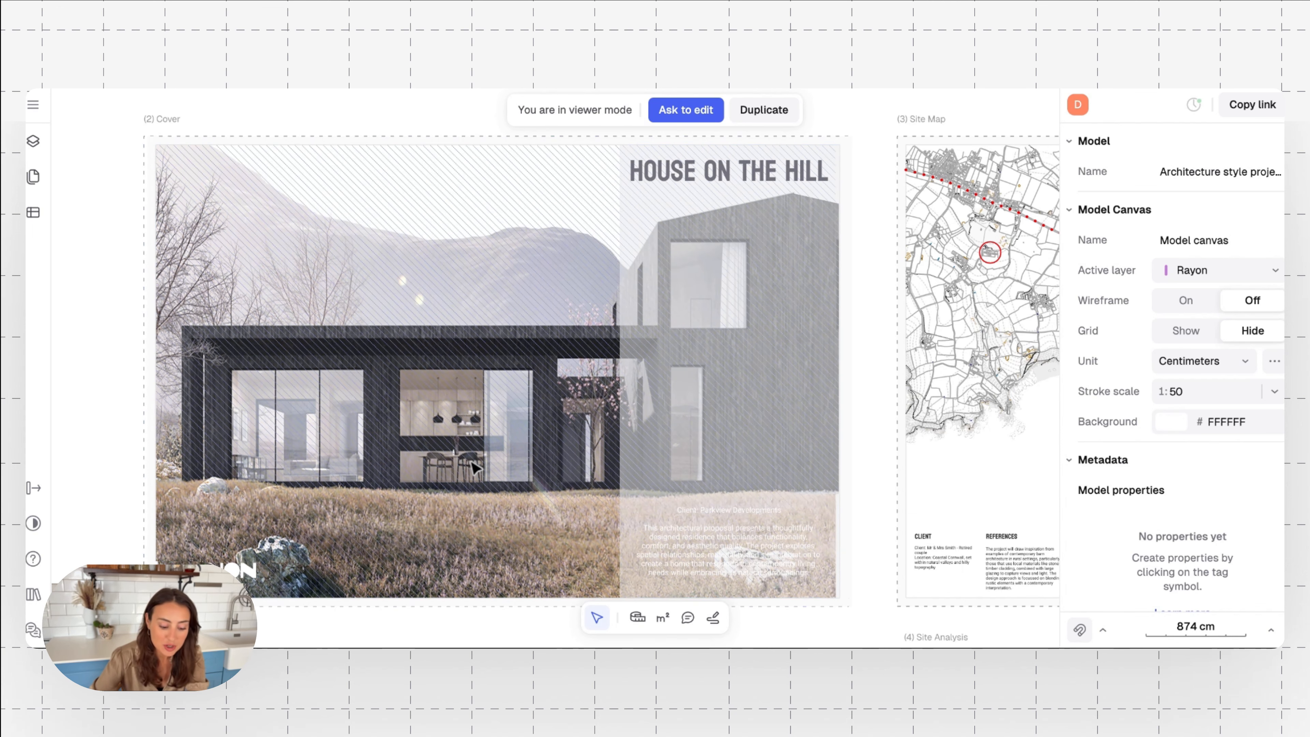
Examine the two House on the Hill cover pages, reading the first one's client and project description text over the exterior render
scroll(253, 457, down, 5)
scroll(253, 457, down, 10)
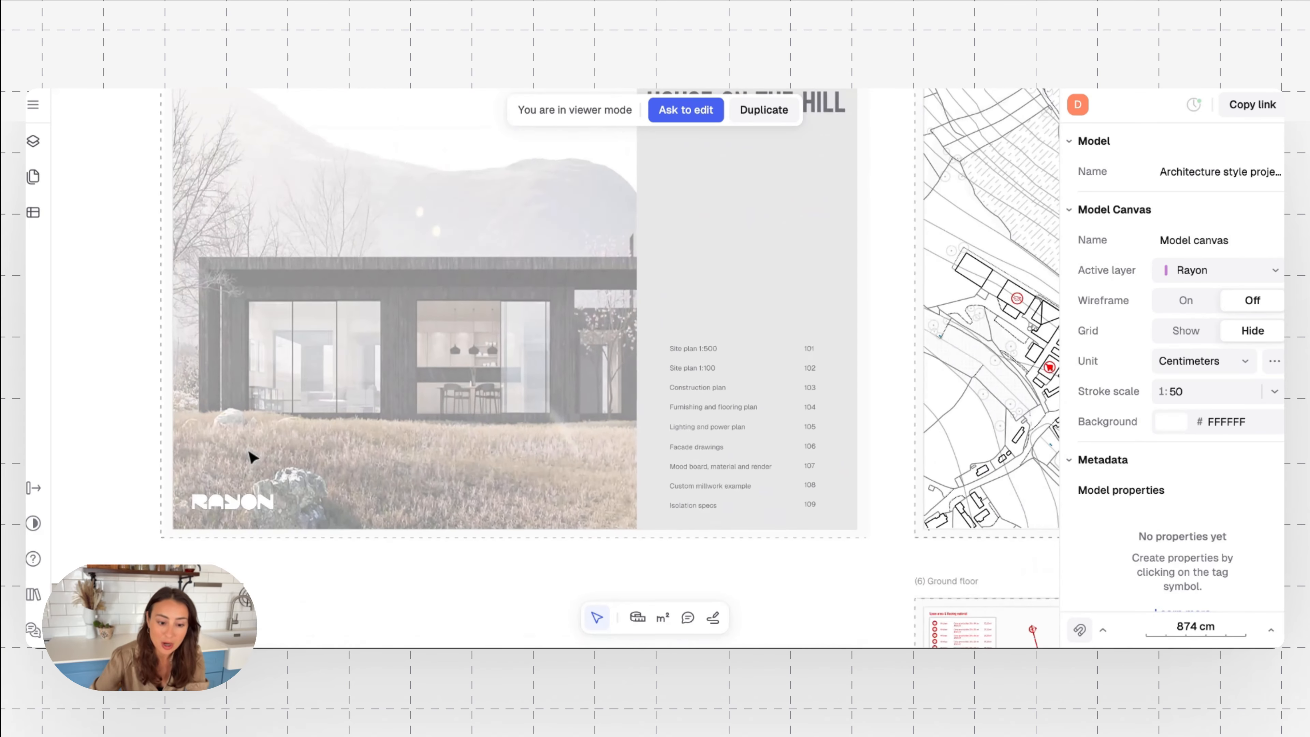
scroll(614, 361, up, 4)
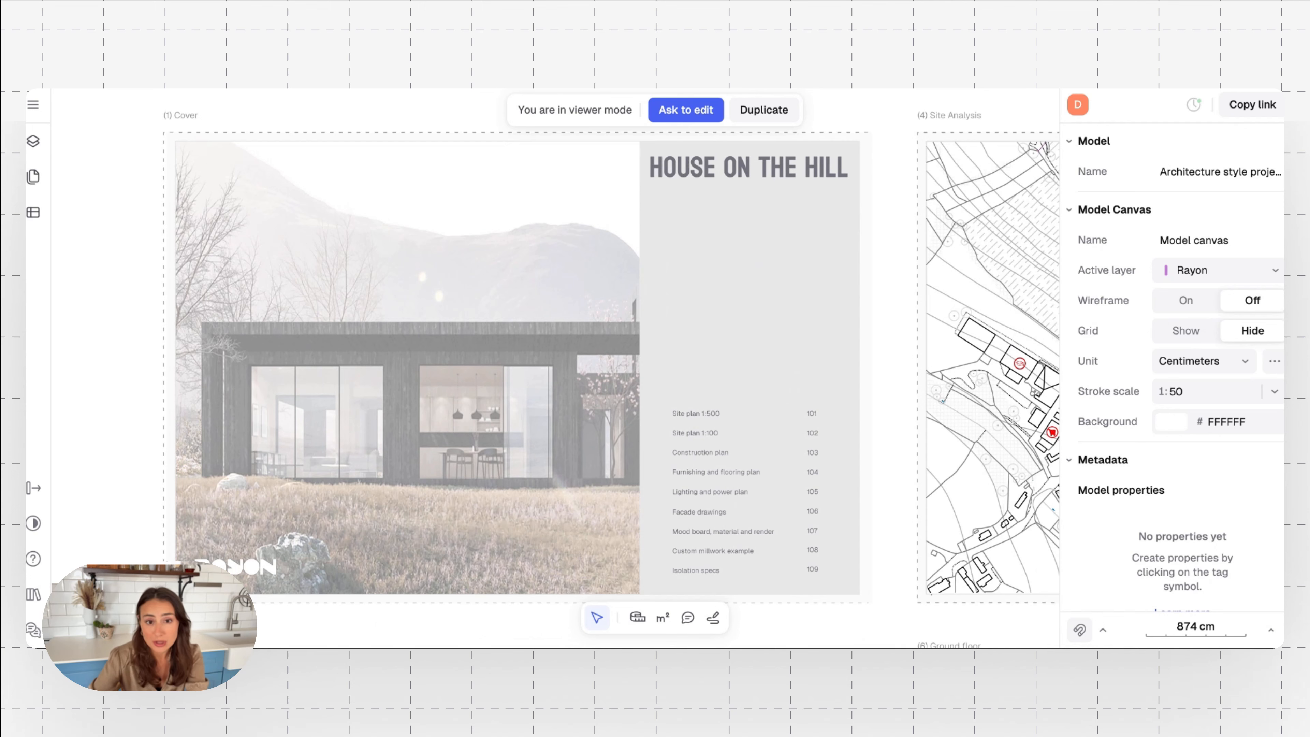
scroll(554, 362, down, 1)
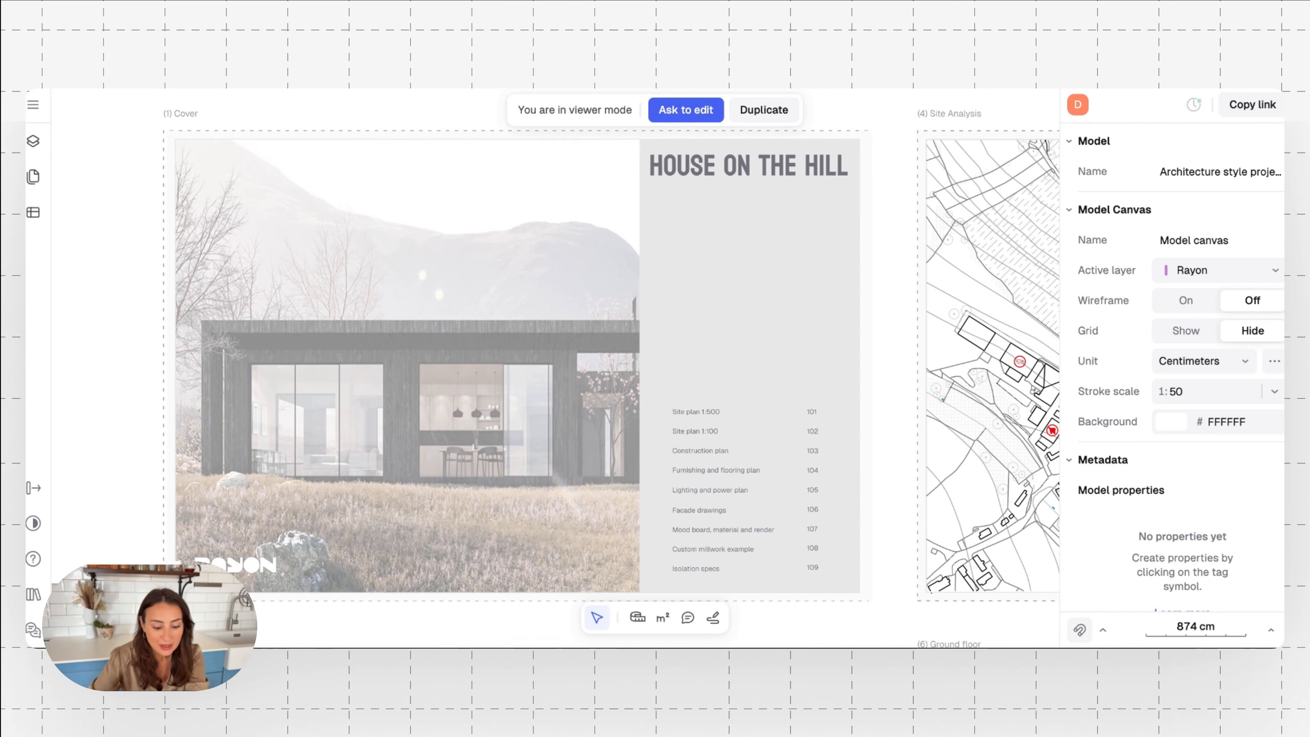
scroll(614, 362, up, 14)
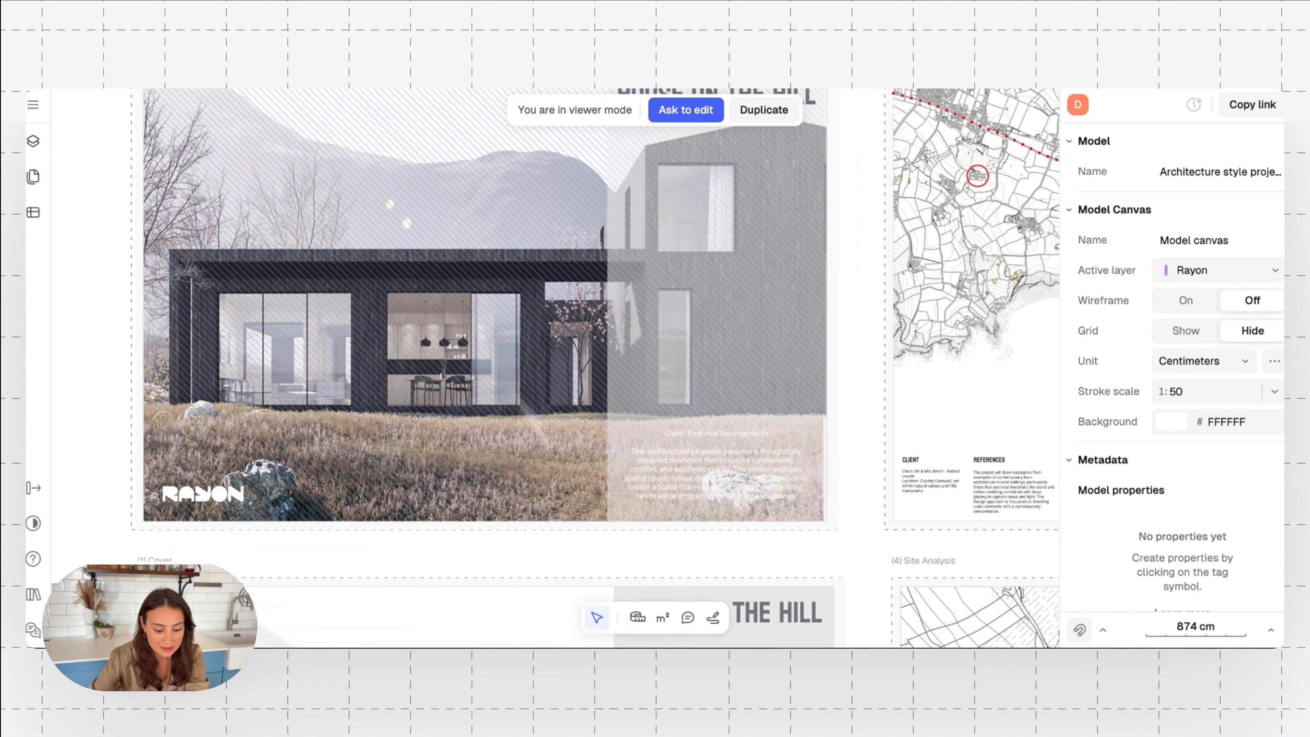
scroll(555, 361, up, 1)
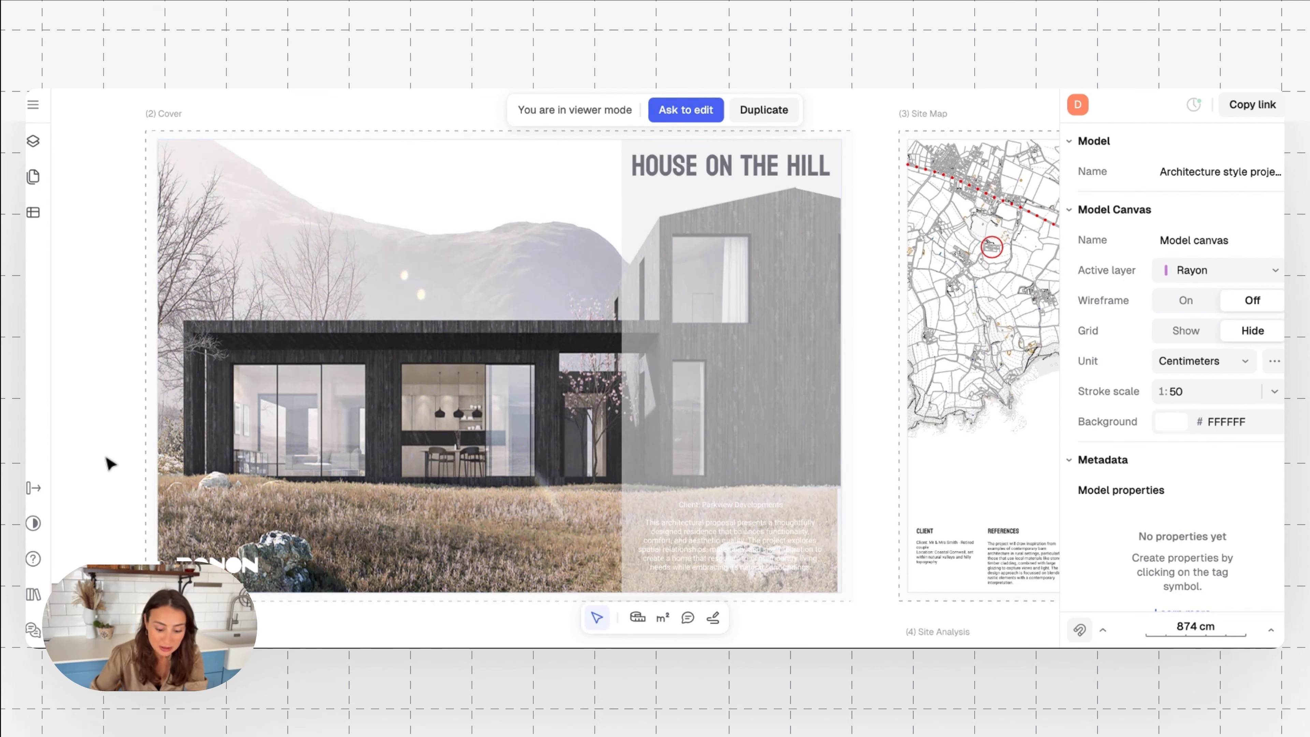
scroll(664, 561, down, 1)
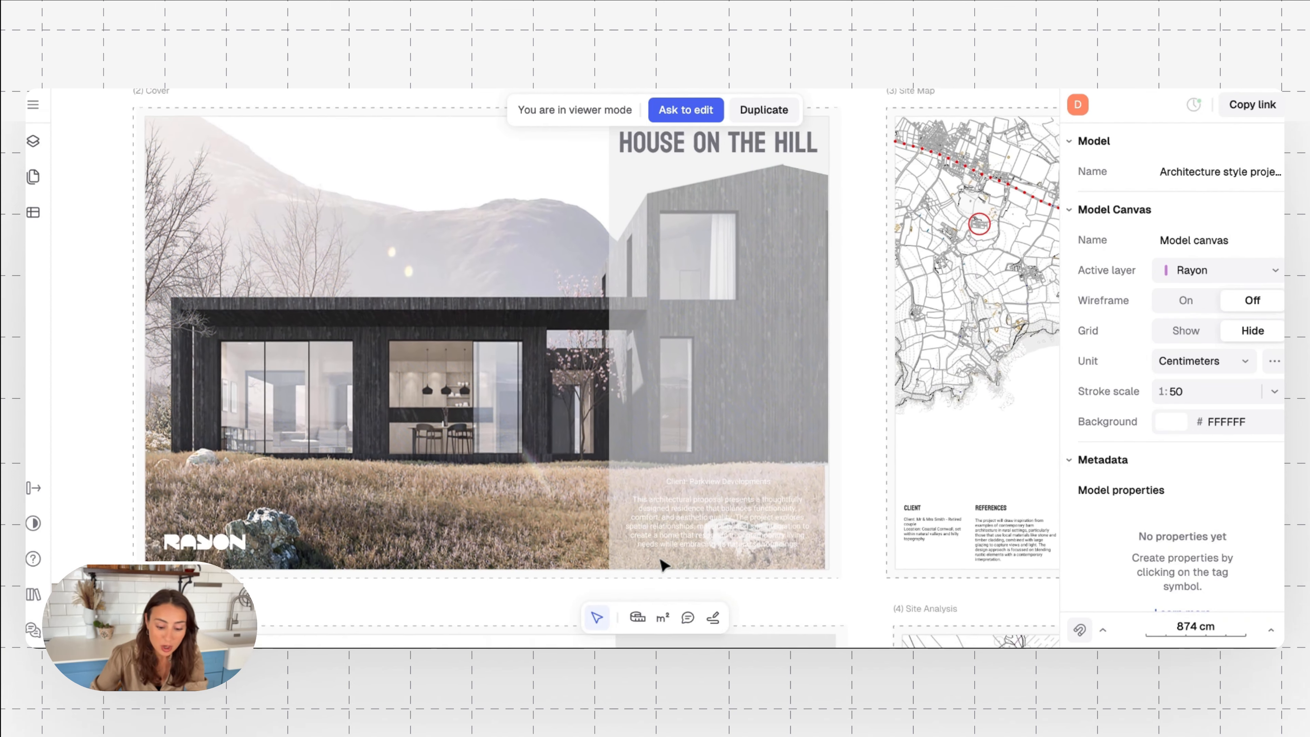
scroll(664, 564, down, 3)
ctrl+scroll(665, 563, up, 5)
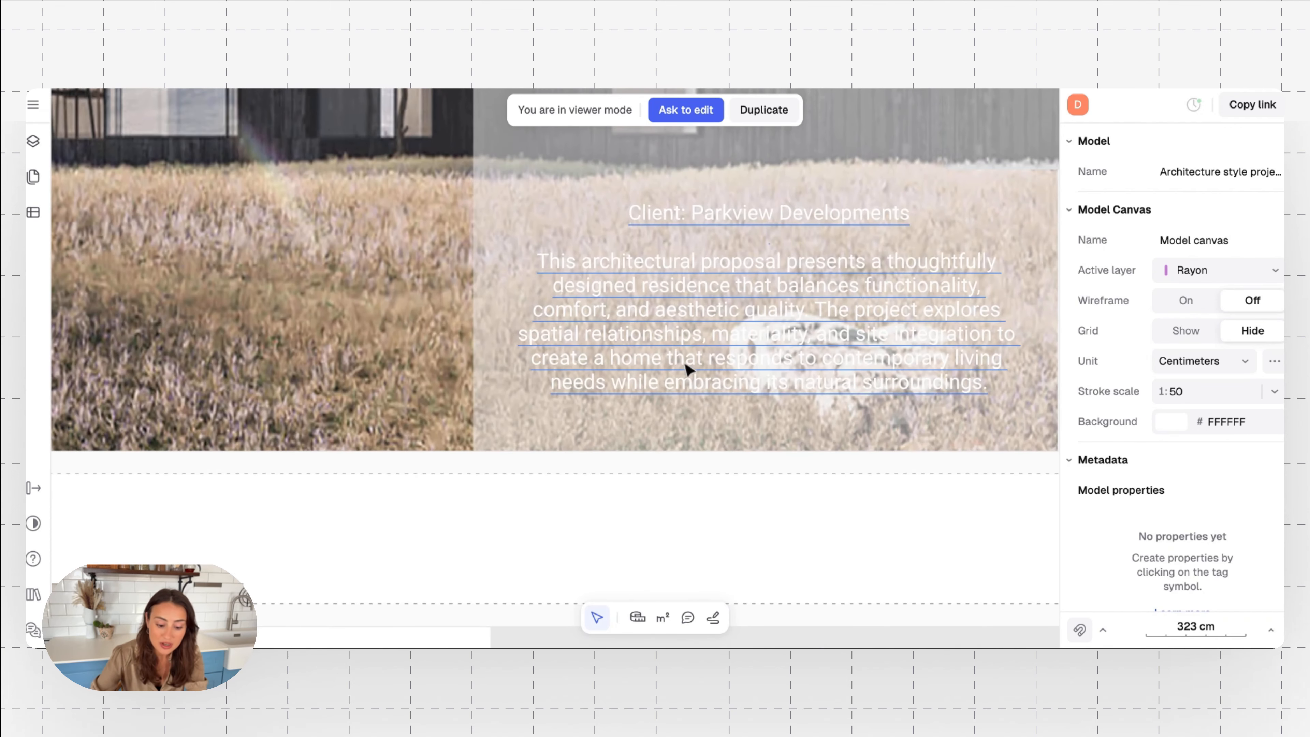
scroll(689, 368, left, 3)
scroll(688, 368, up, 1)
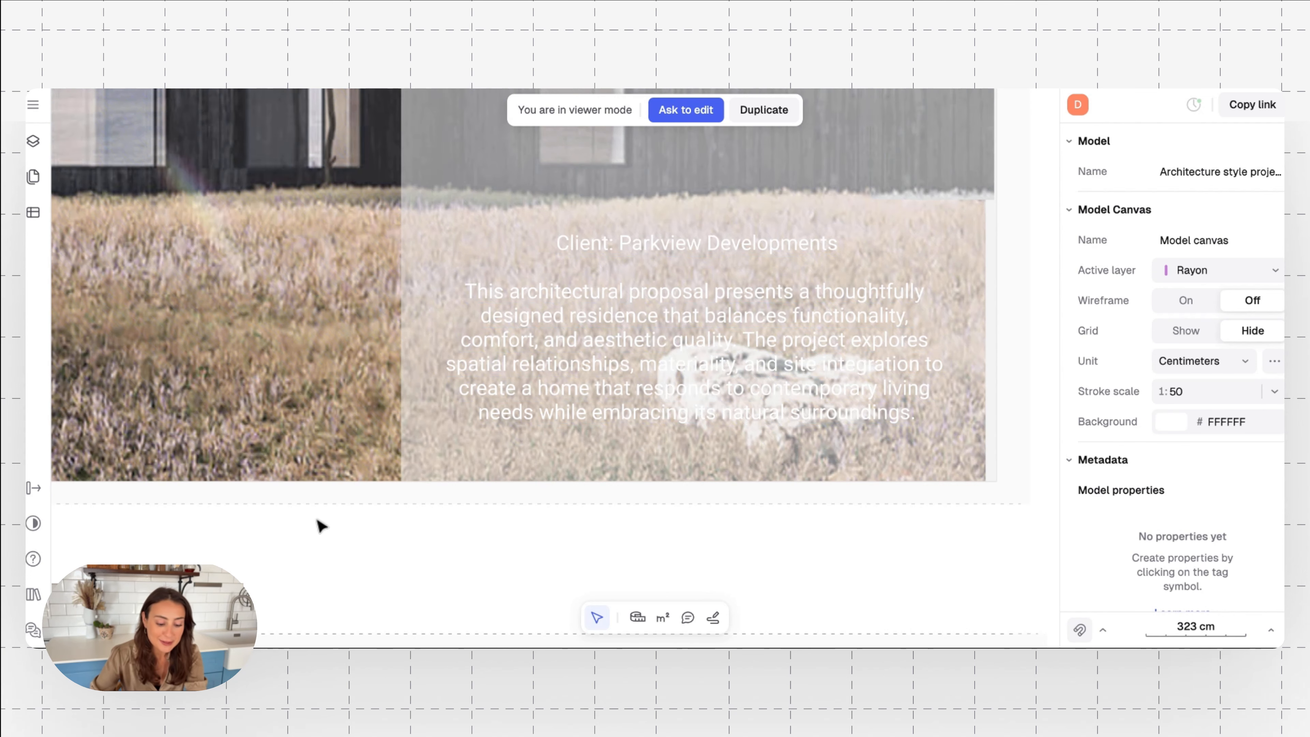
scroll(318, 524, down, 6)
scroll(318, 523, left, 3)
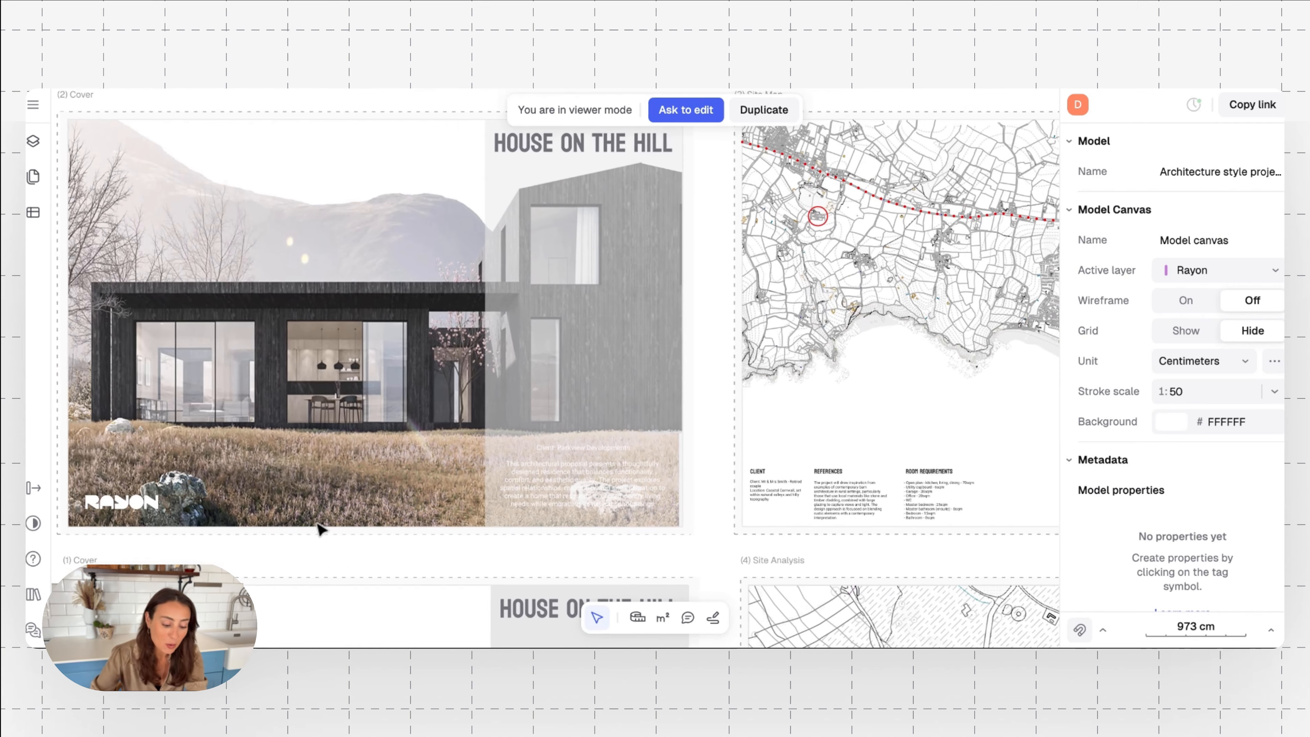
scroll(219, 491, left, 2)
scroll(220, 490, down, 1)
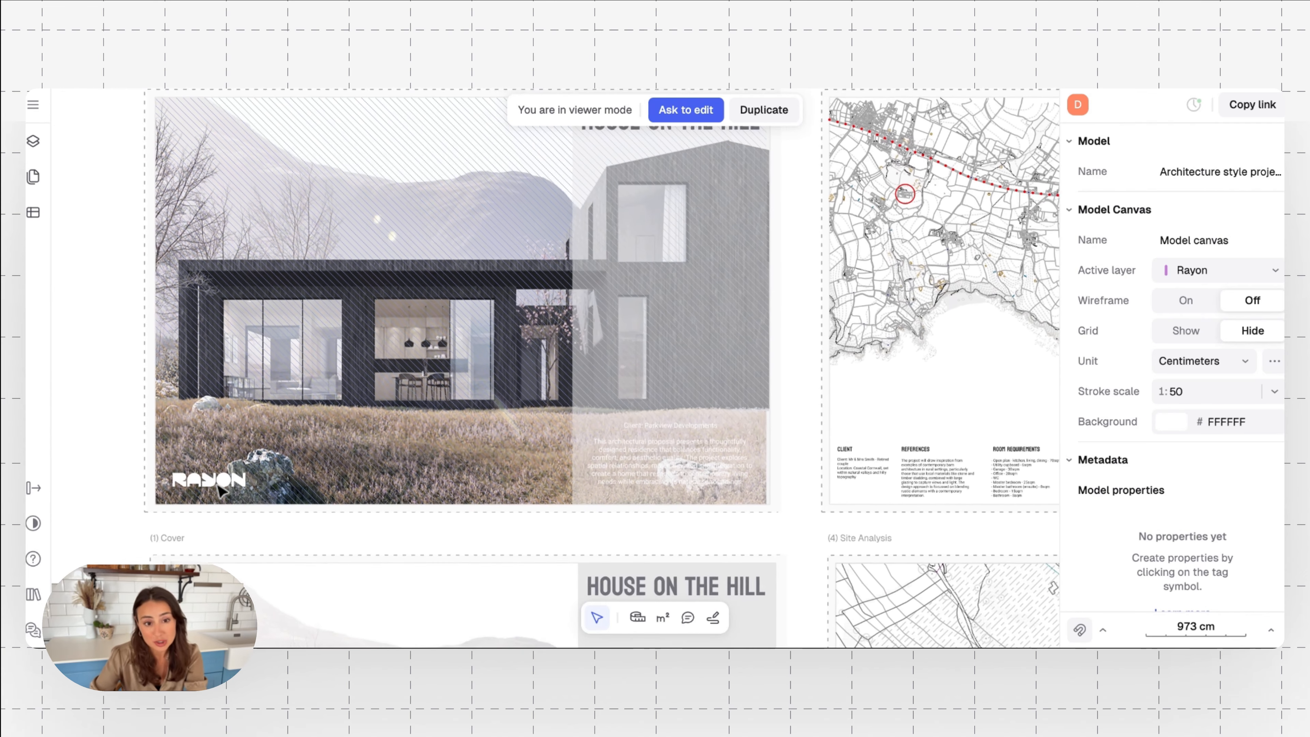
scroll(220, 490, left, 1)
scroll(219, 490, up, 1)
scroll(220, 491, up, 1)
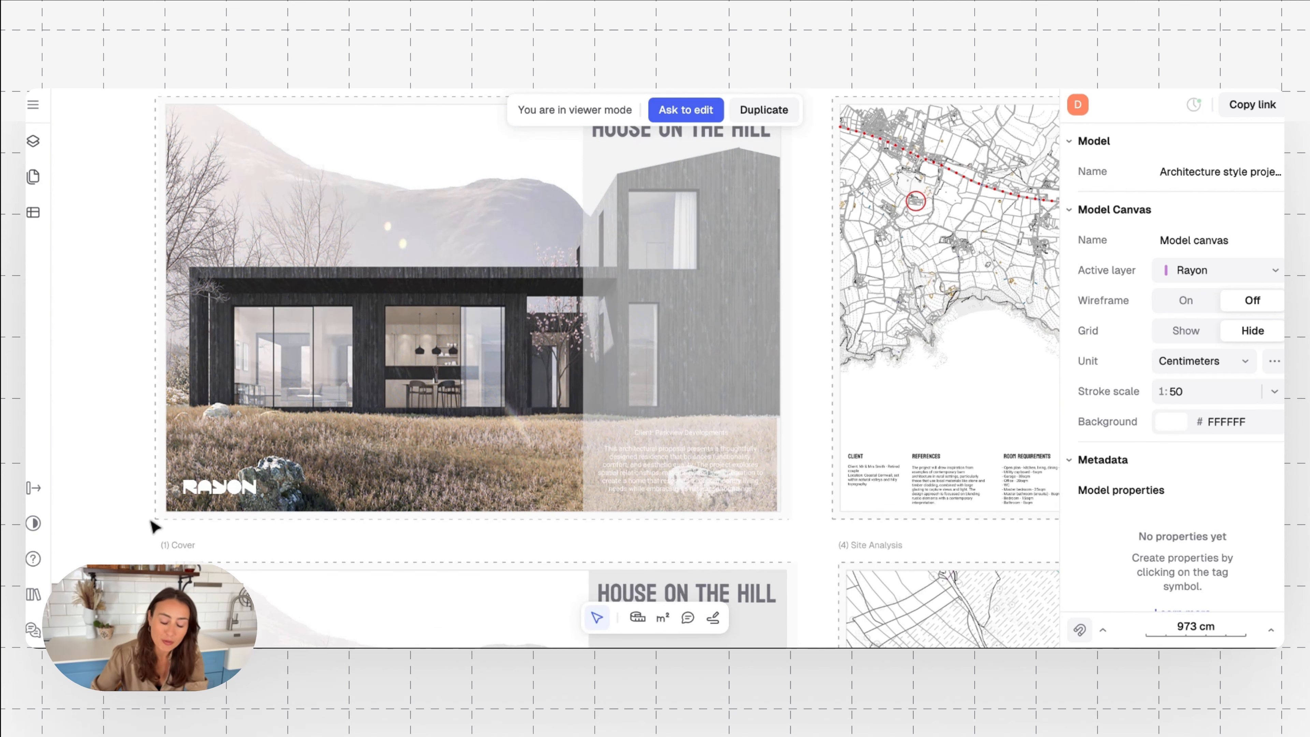
Read the drawing index on the faded House on the Hill cover page, from the site plans to the isolation specs
scroll(154, 526, down, 5)
scroll(154, 524, down, 8)
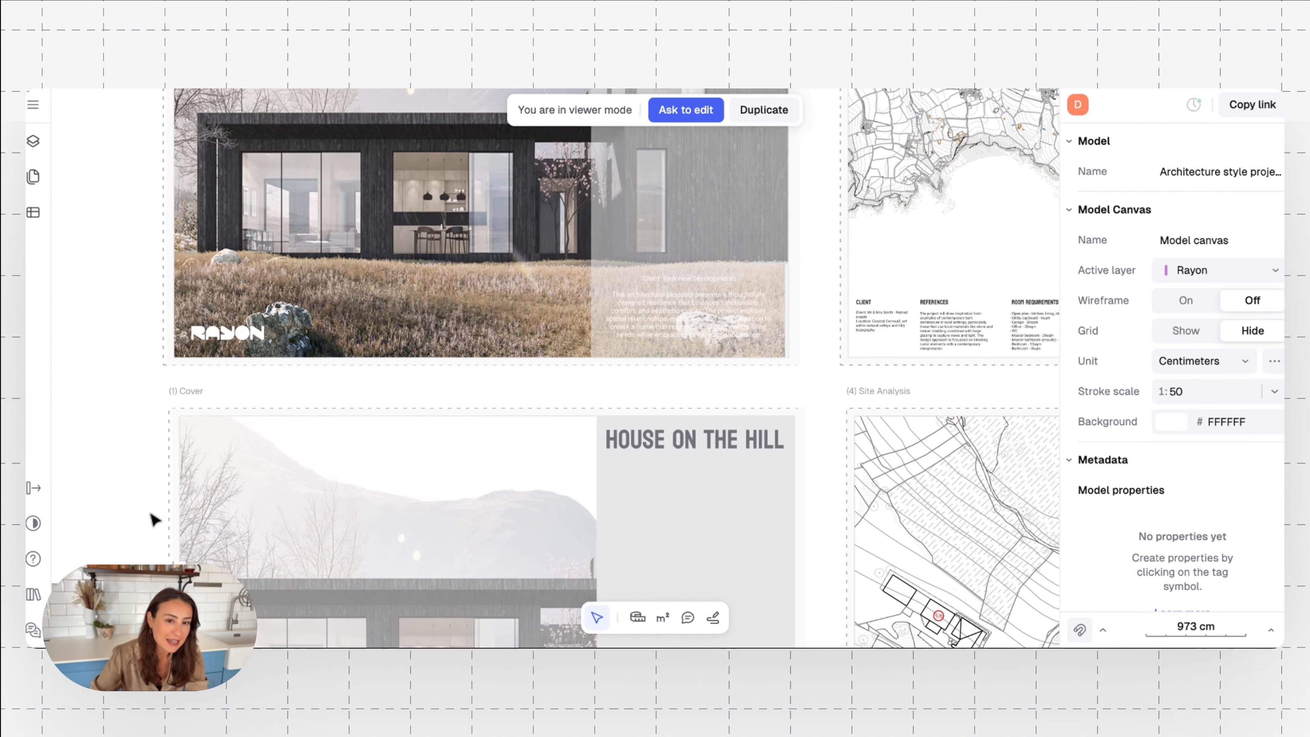
scroll(154, 520, down, 1)
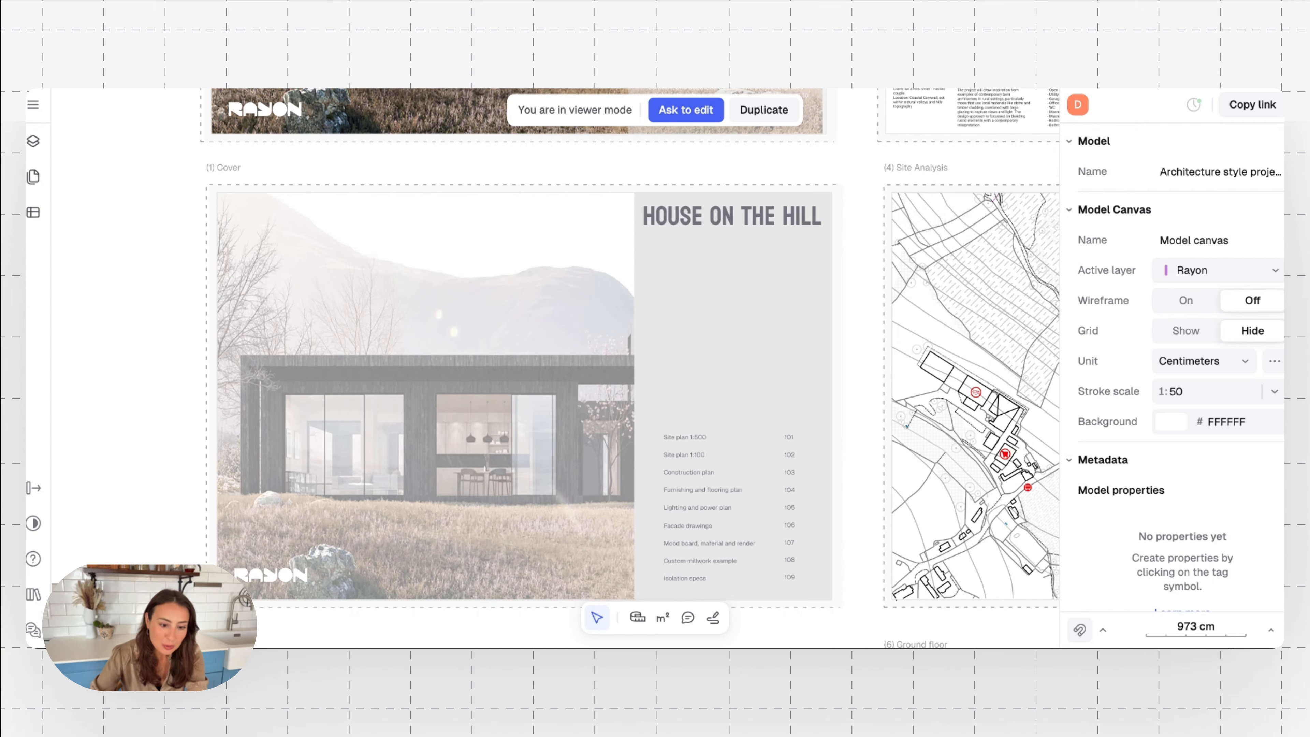
scroll(132, 550, down, 4)
scroll(128, 545, up, 1)
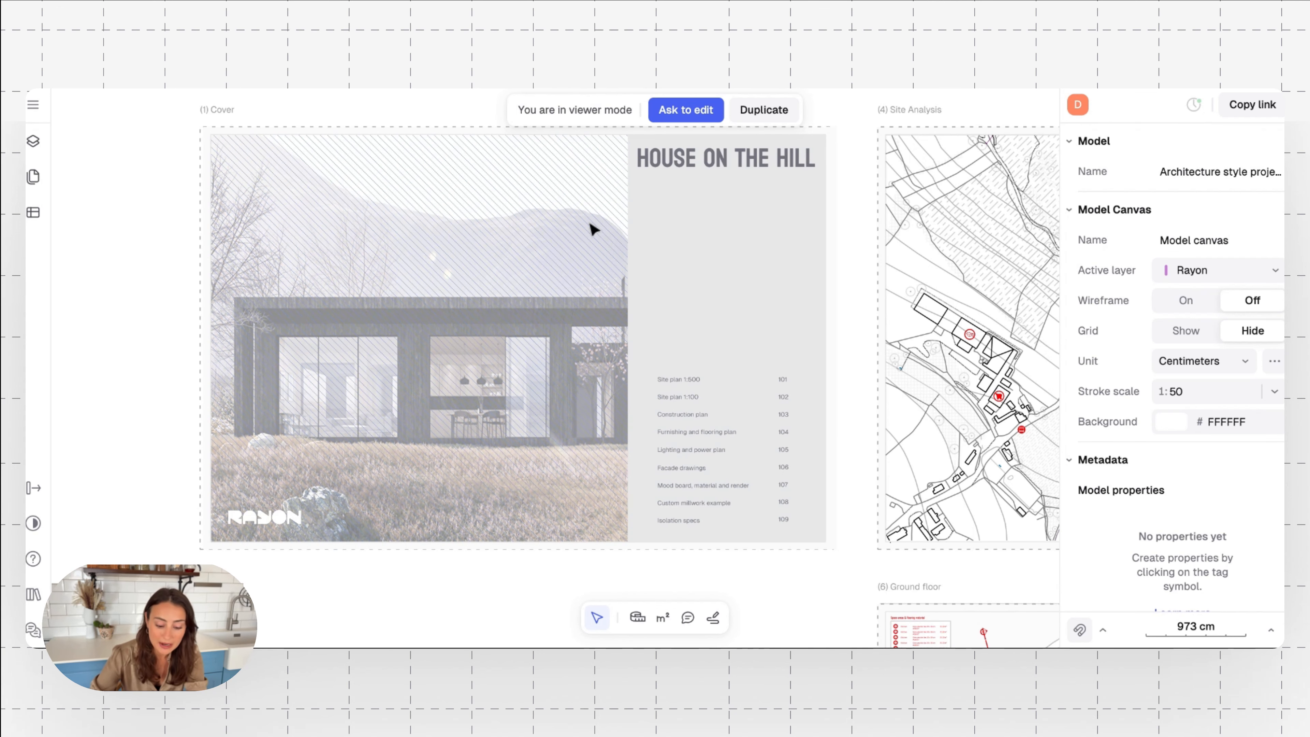
ctrl+scroll(741, 444, up, 5)
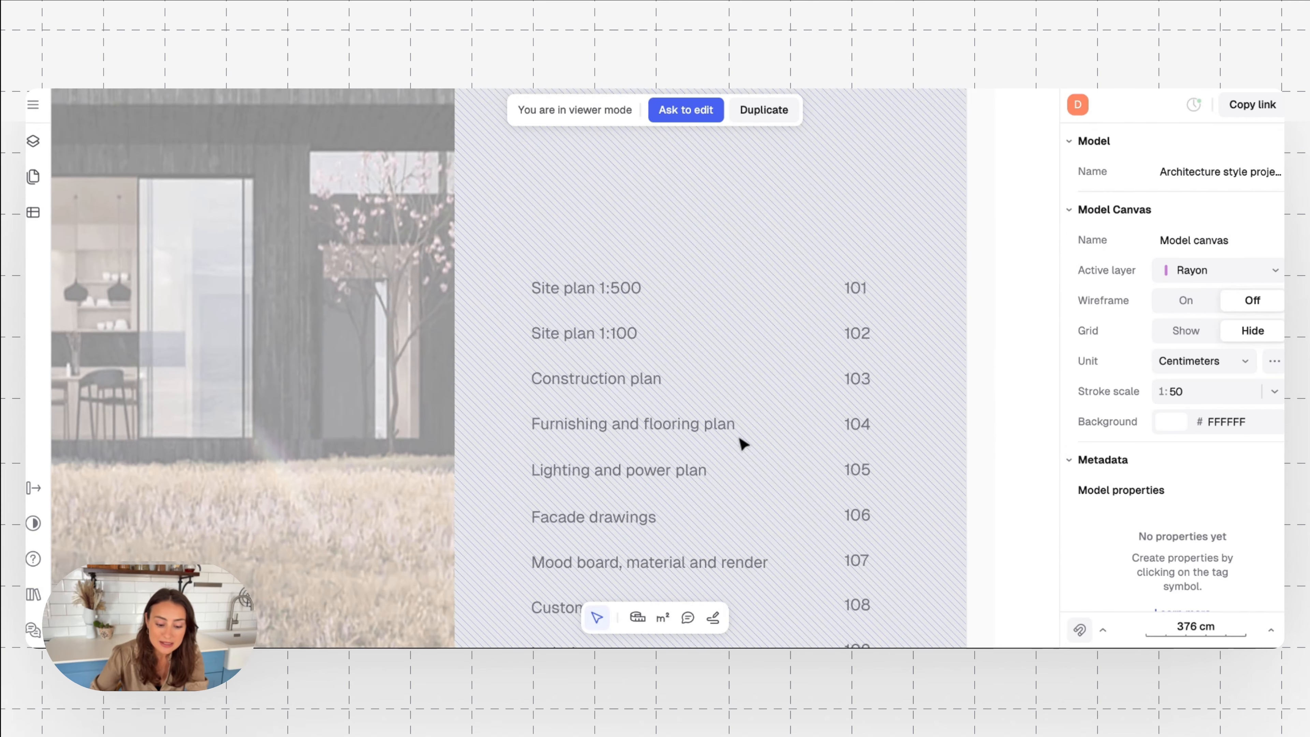
scroll(741, 444, down, 3)
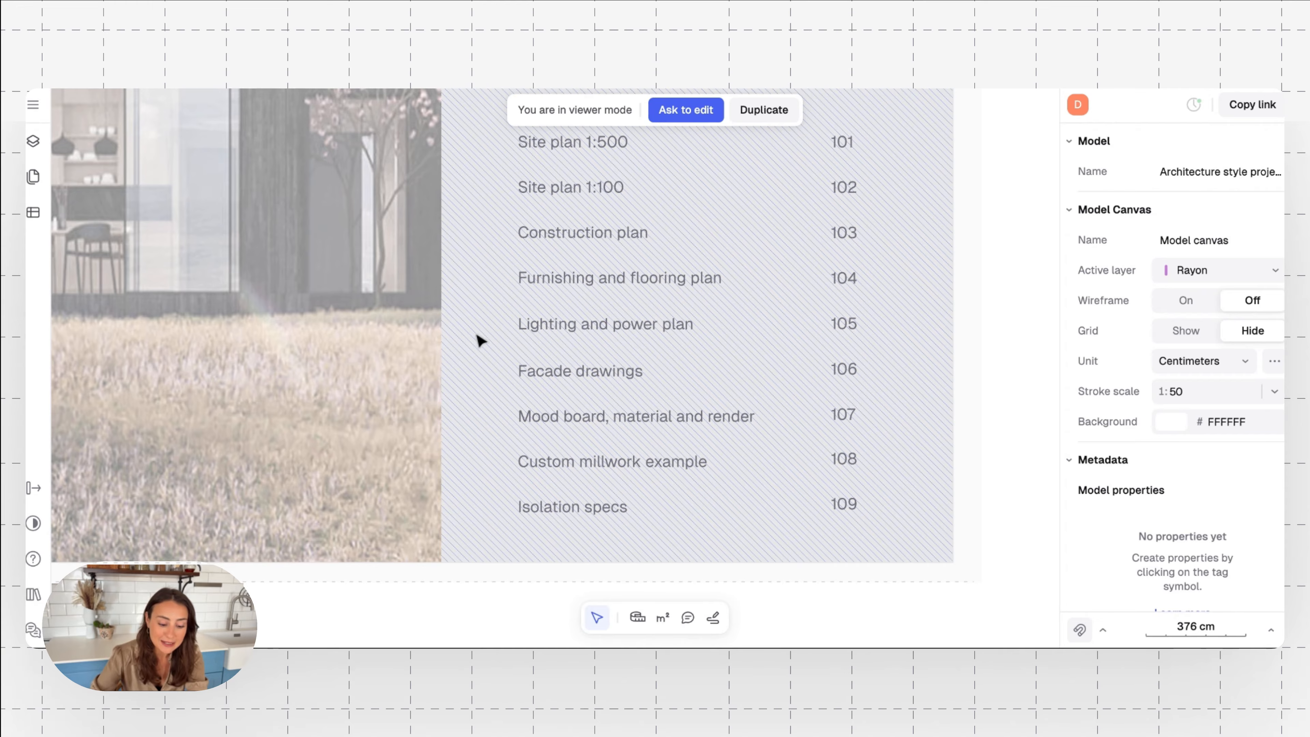
scroll(480, 341, down, 3)
scroll(480, 340, down, 4)
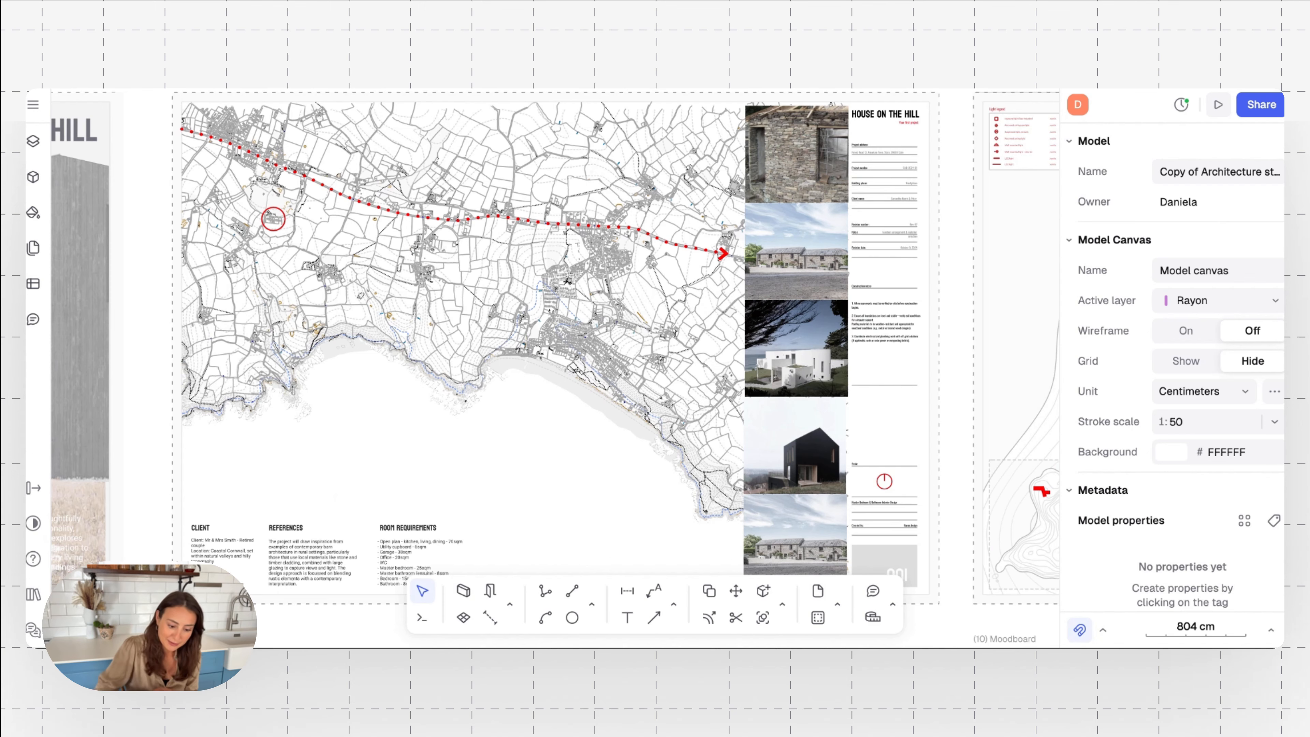
Examine the Site Map page's circled site and dotted route, and read its client, references and room requirements notes
scroll(242, 183, up, 5)
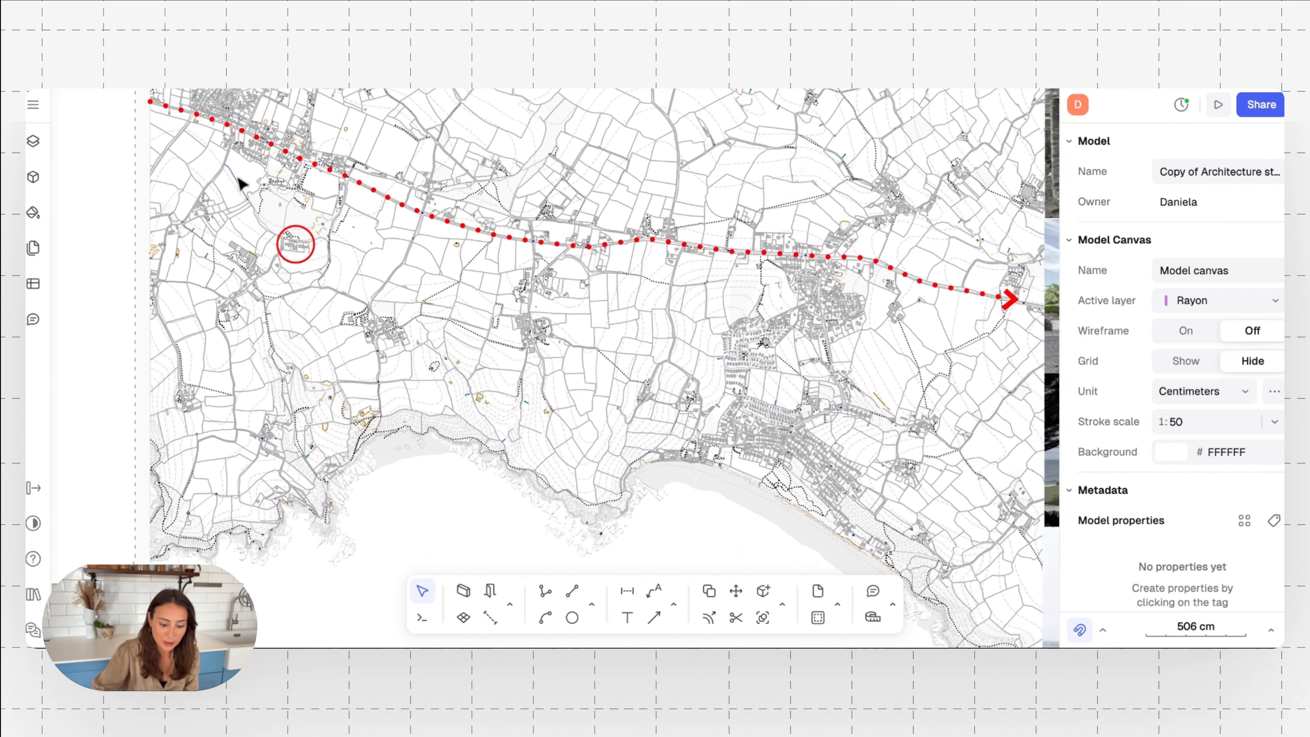
scroll(225, 302, up, 5)
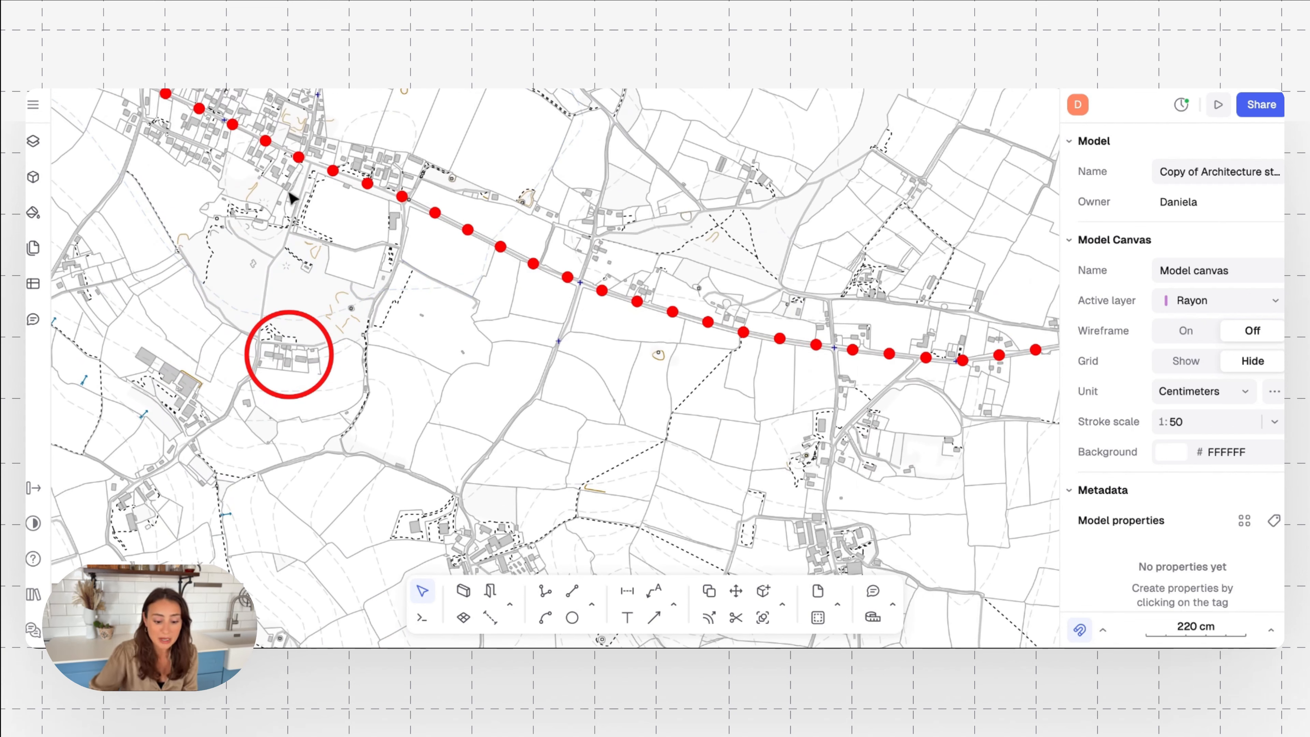
scroll(619, 333, down, 5)
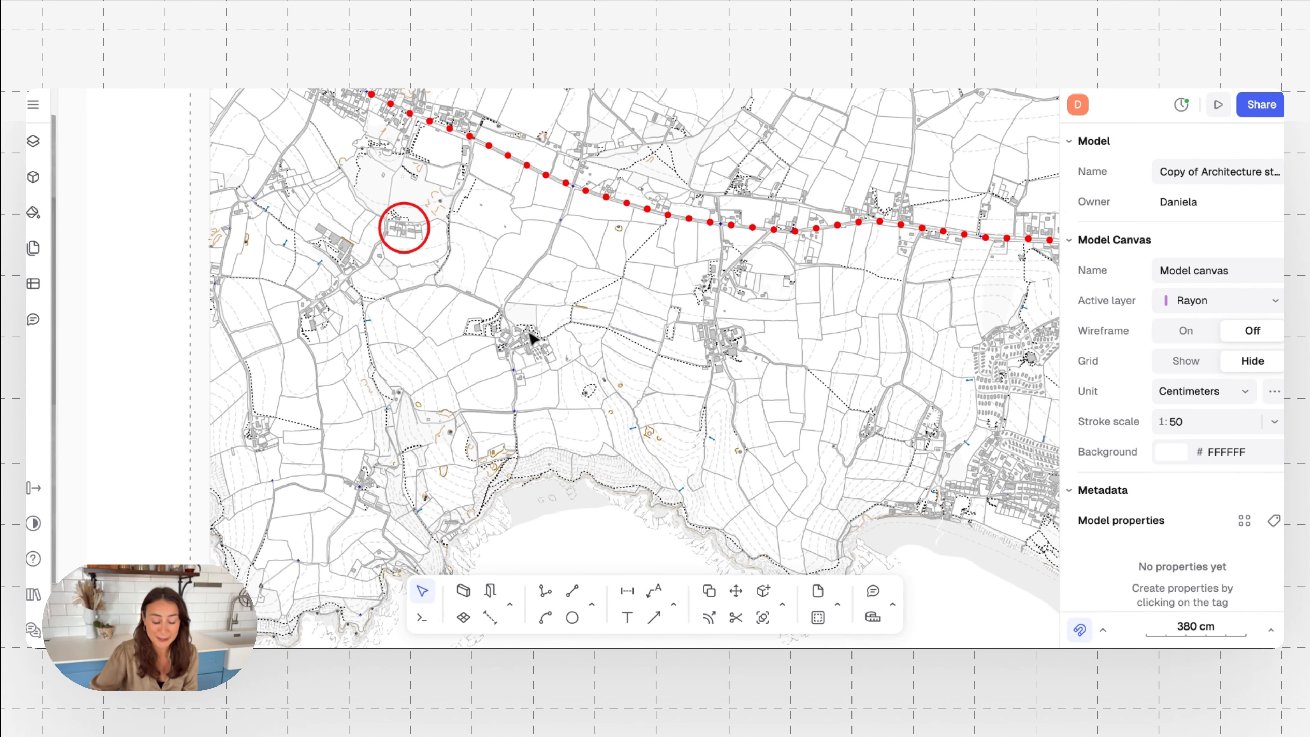
scroll(547, 317, up, 2)
scroll(547, 318, up, 4)
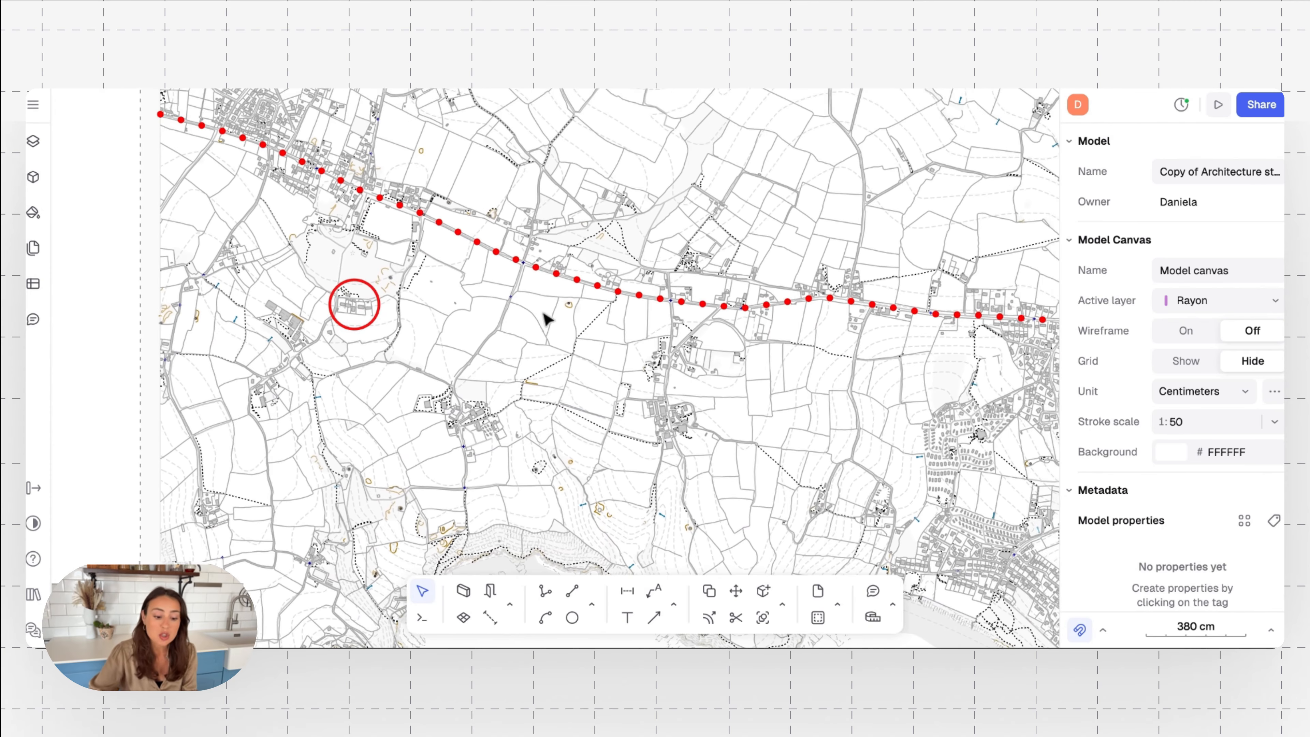
scroll(547, 319, down, 1)
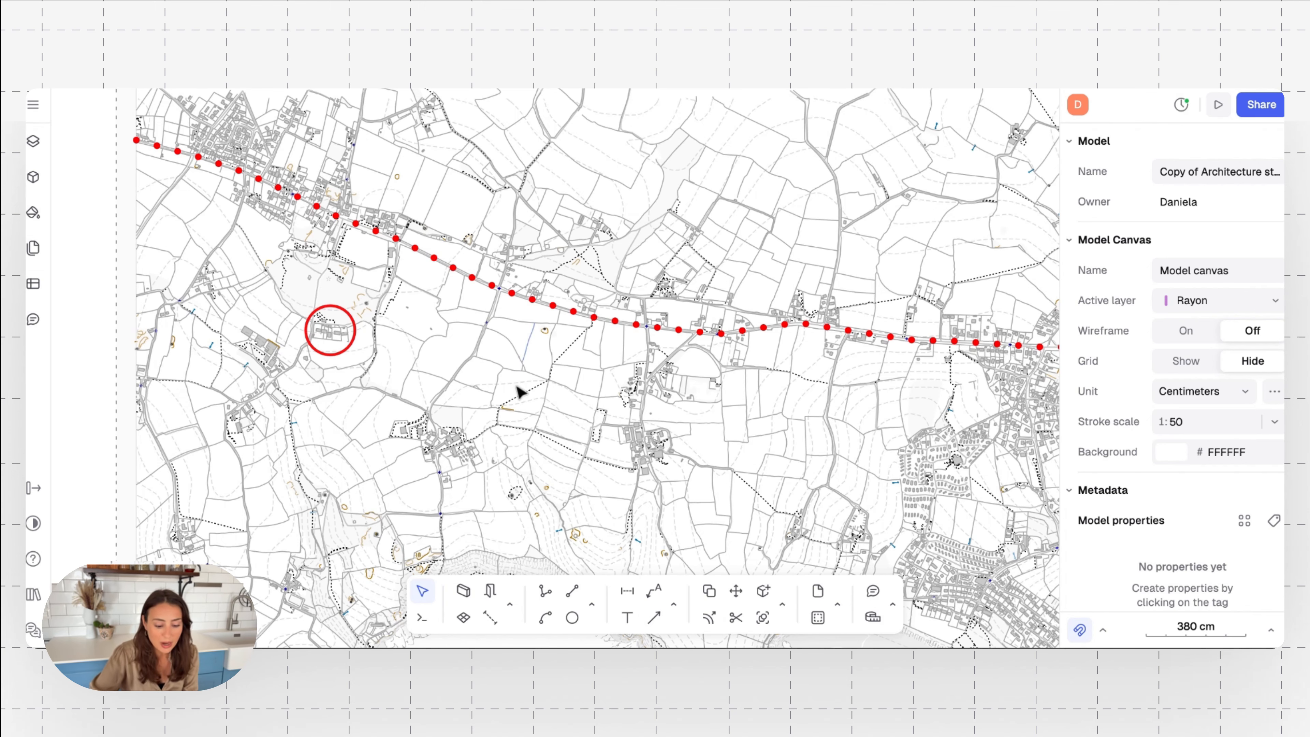
scroll(521, 368, down, 10)
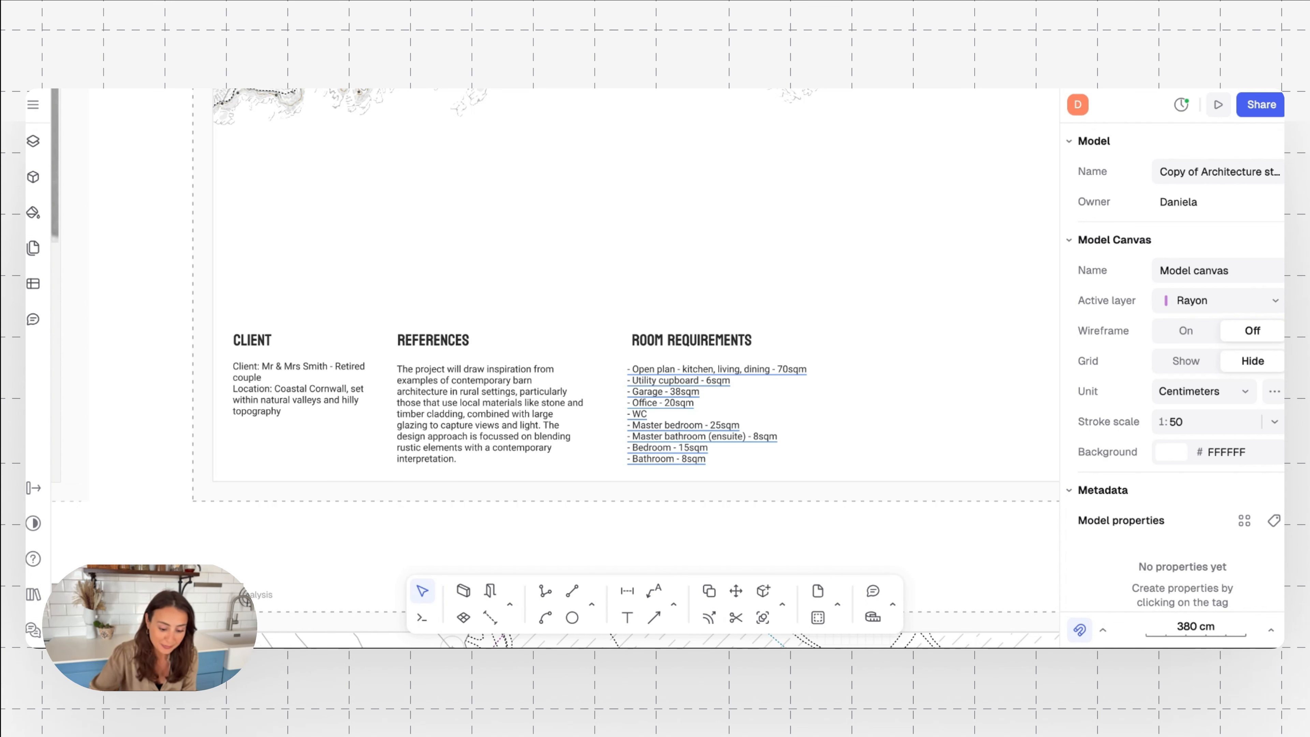
scroll(662, 279, down, 5)
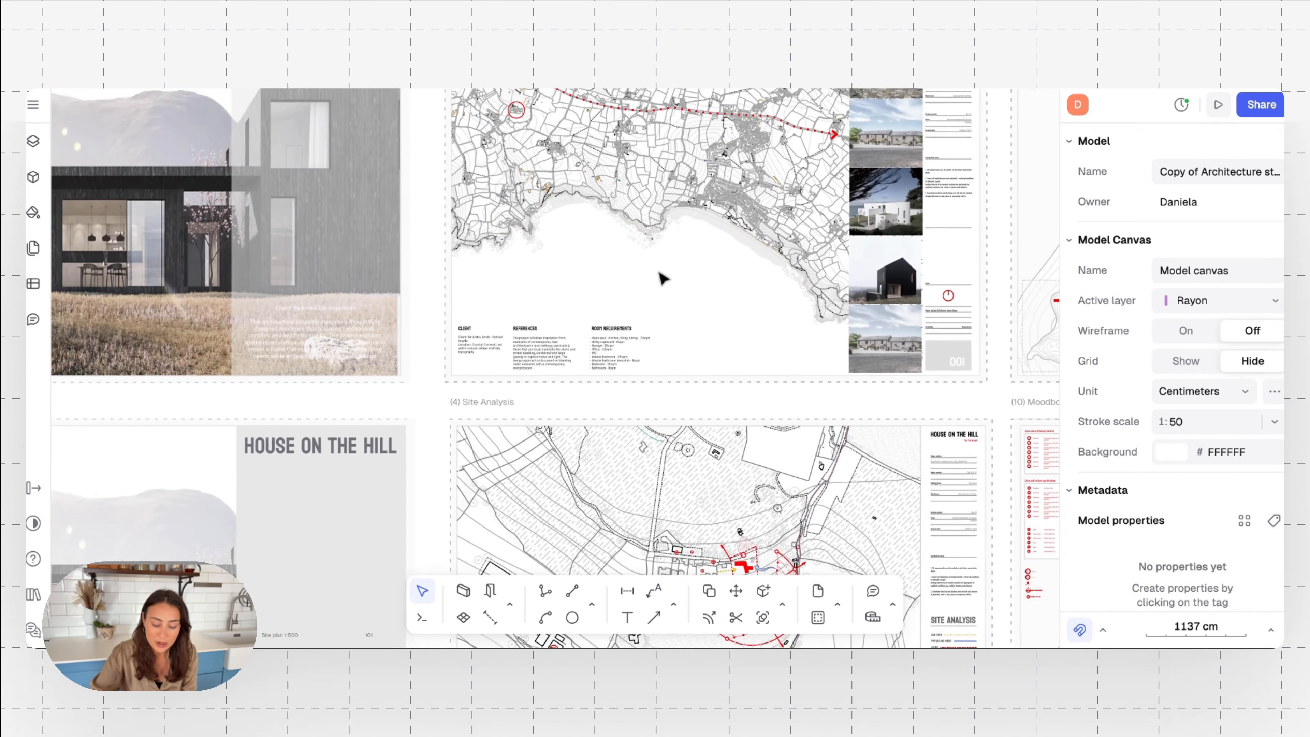
Inspect the column of reference building photos and the adjoining title block on the Site Map page
scroll(662, 279, right, 2)
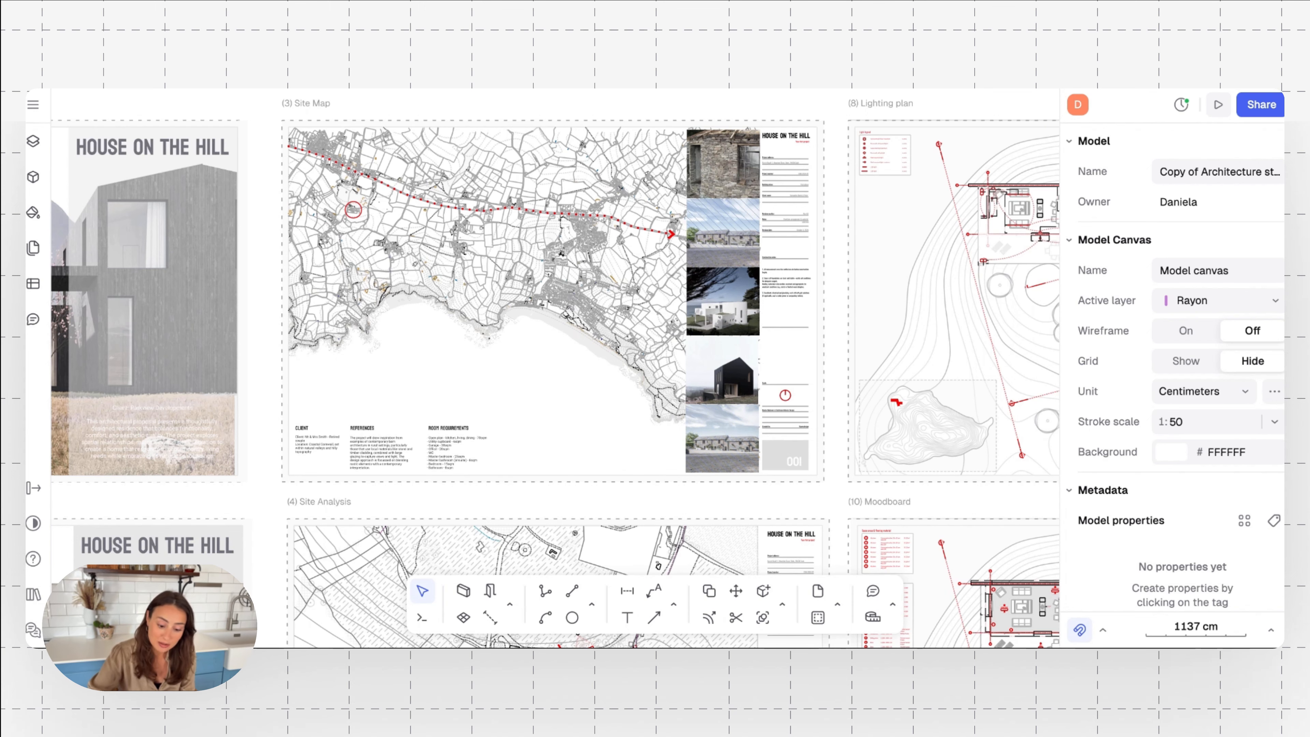
ctrl+scroll(705, 428, up, 5)
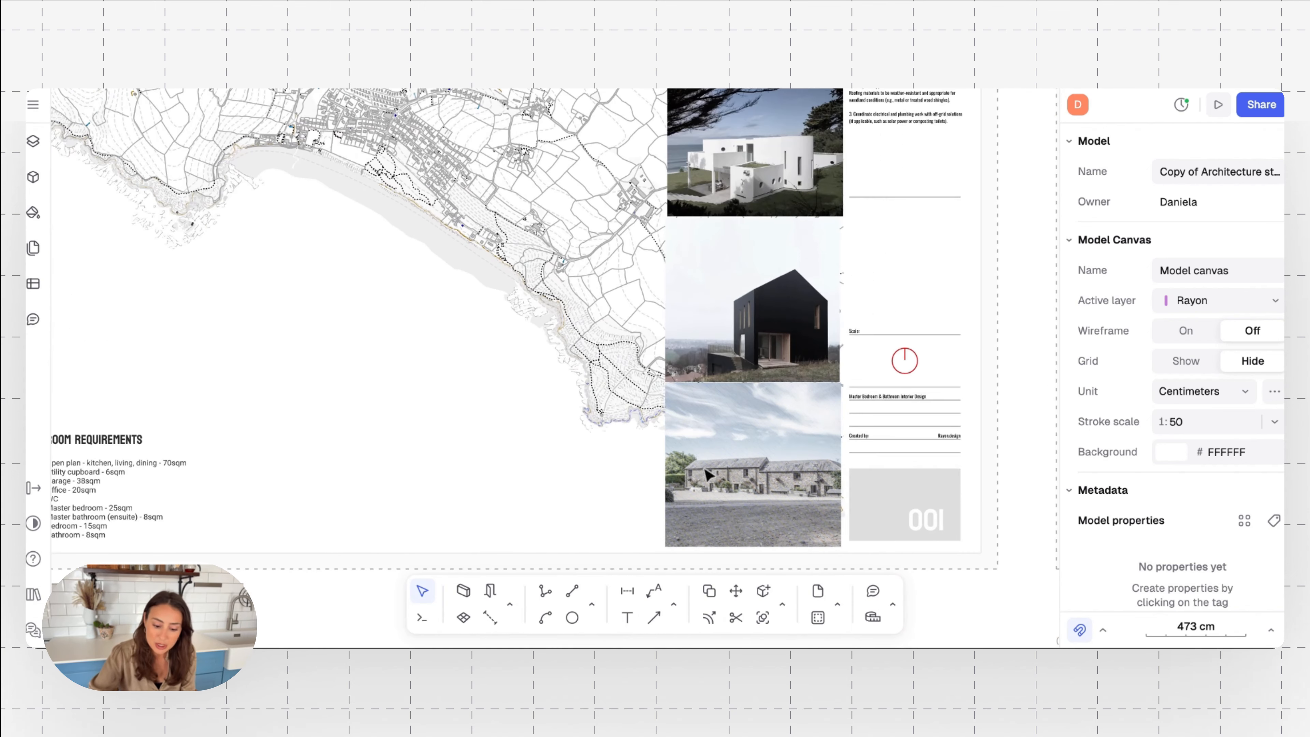
scroll(758, 266, up, 1)
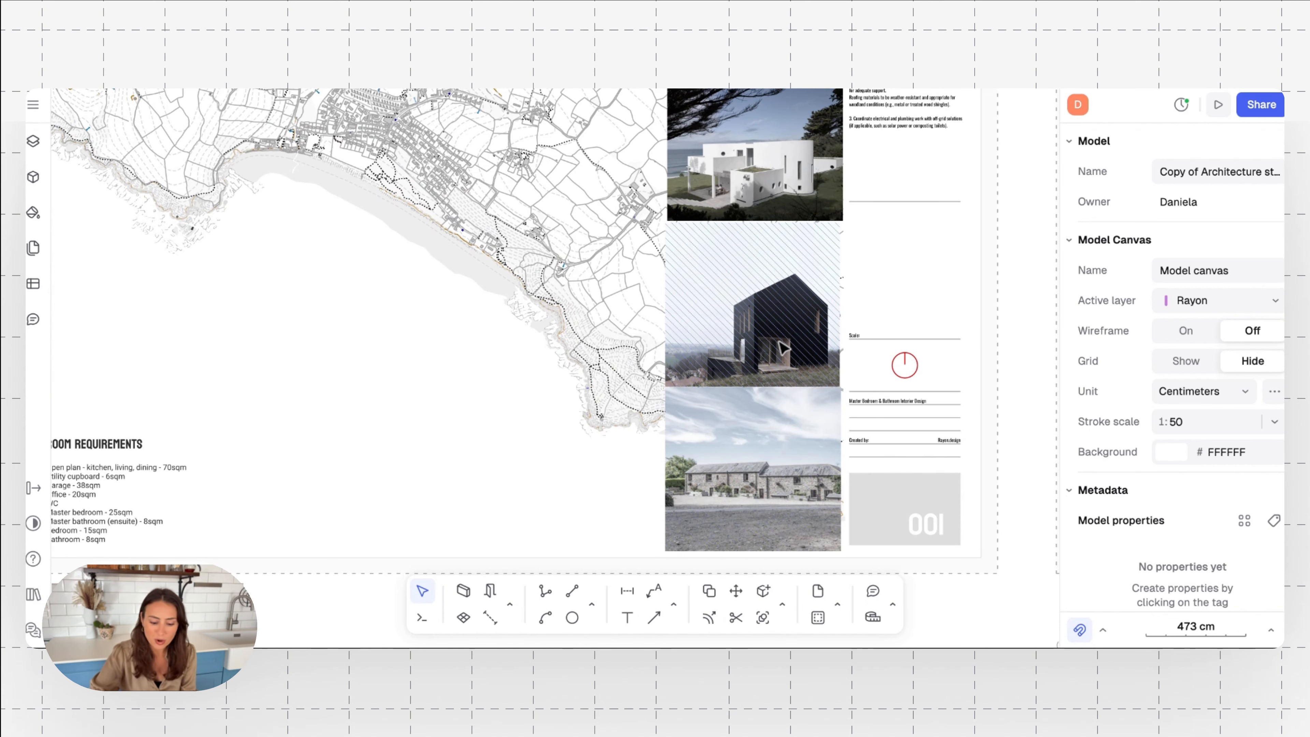
scroll(768, 361, up, 3)
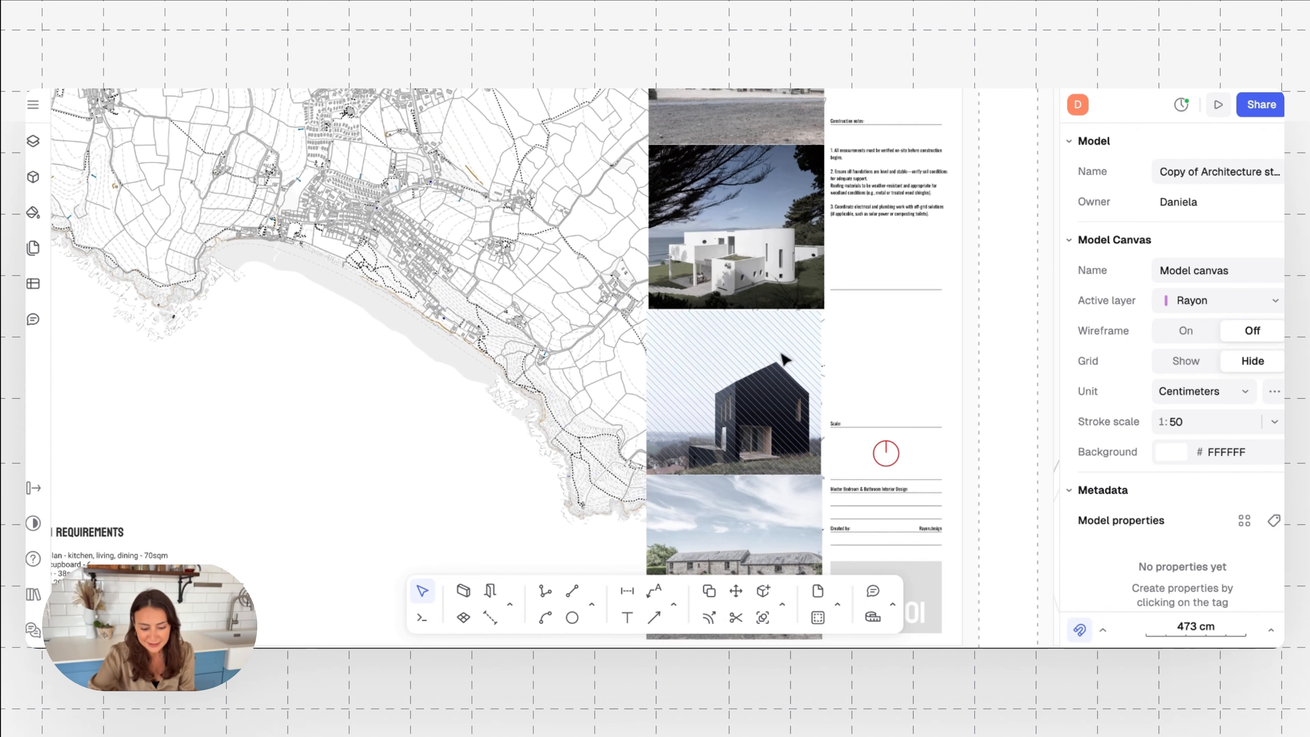
scroll(753, 399, up, 5)
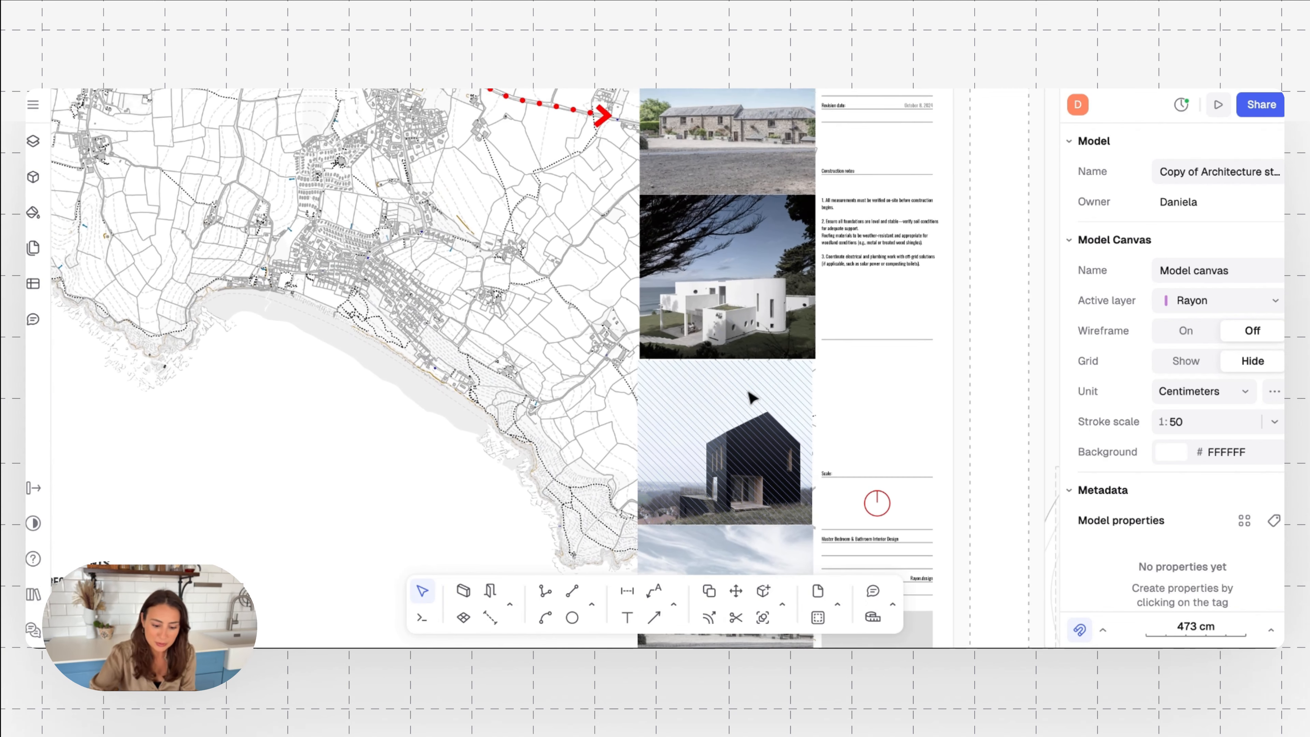
scroll(749, 252, up, 5)
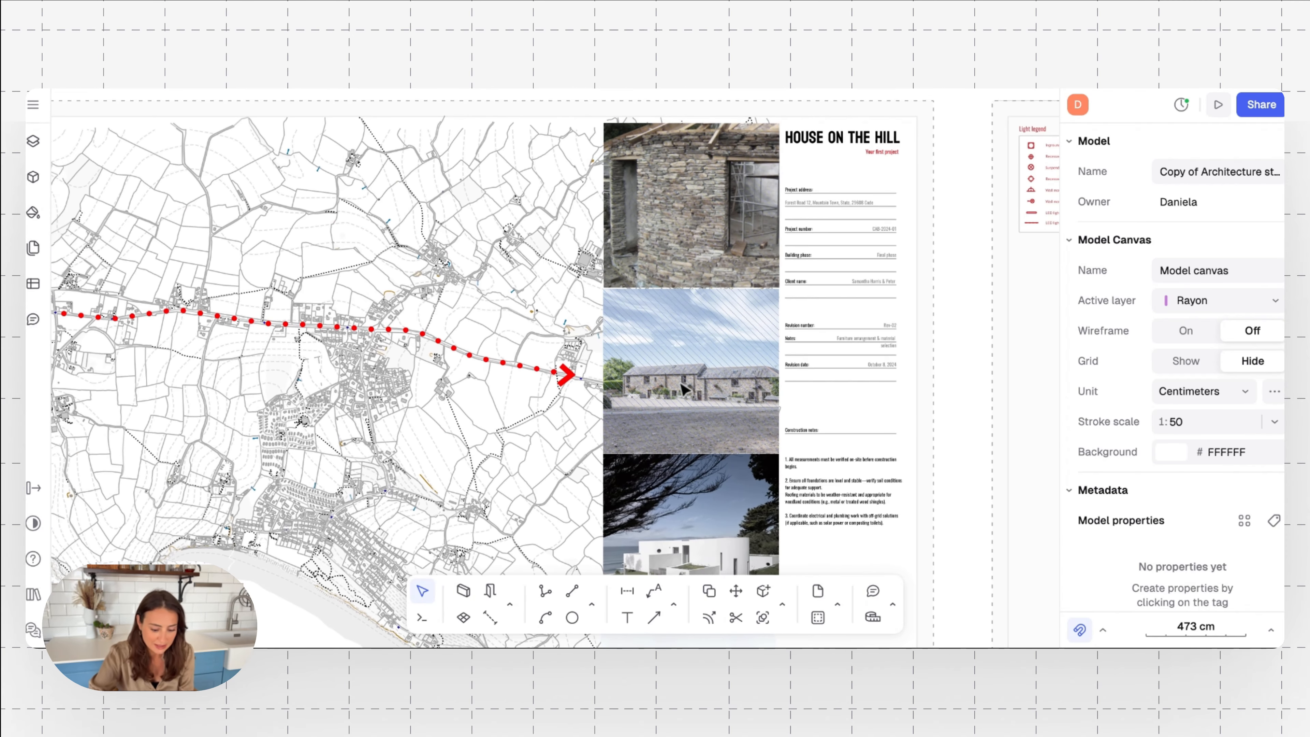
ctrl+scroll(689, 436, down, 5)
scroll(687, 436, down, 5)
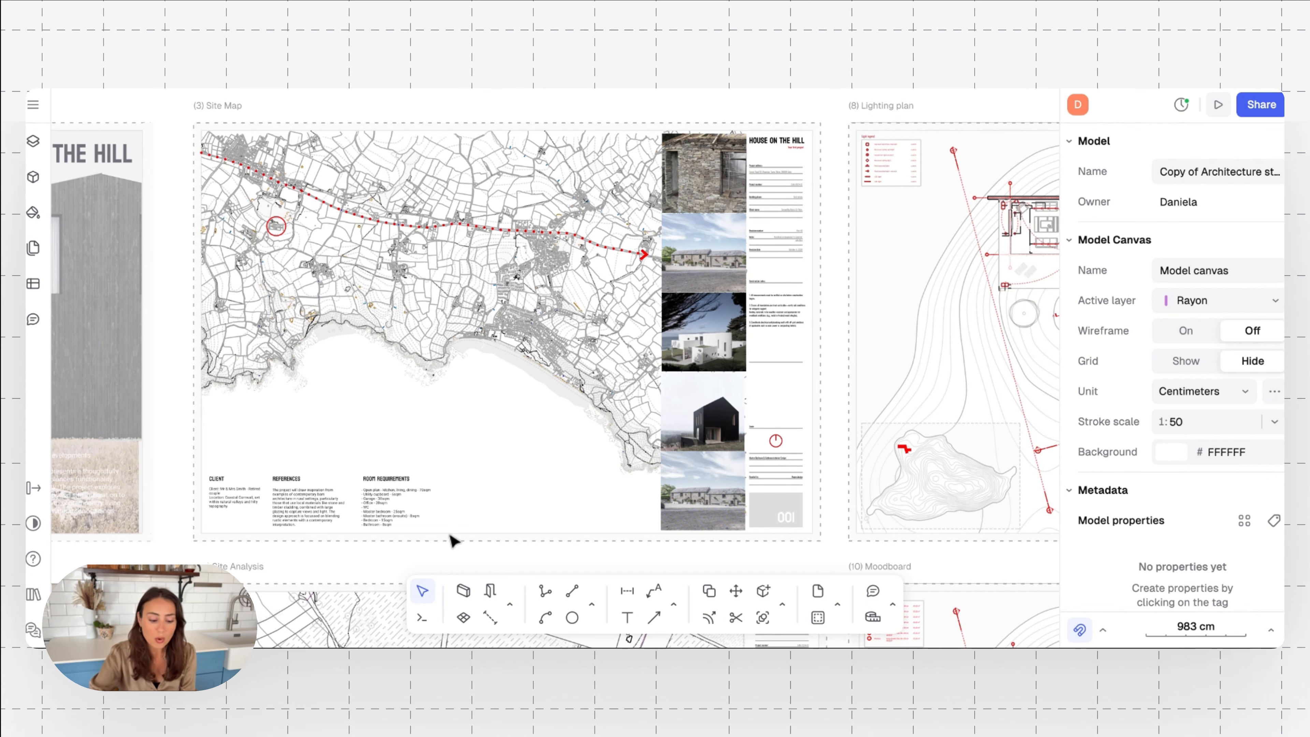
Examine the Site Analysis page and its legend for sun path, prevailing wind, views and site icons
scroll(460, 448, left, 1)
scroll(460, 448, left, 3)
scroll(460, 448, up, 2)
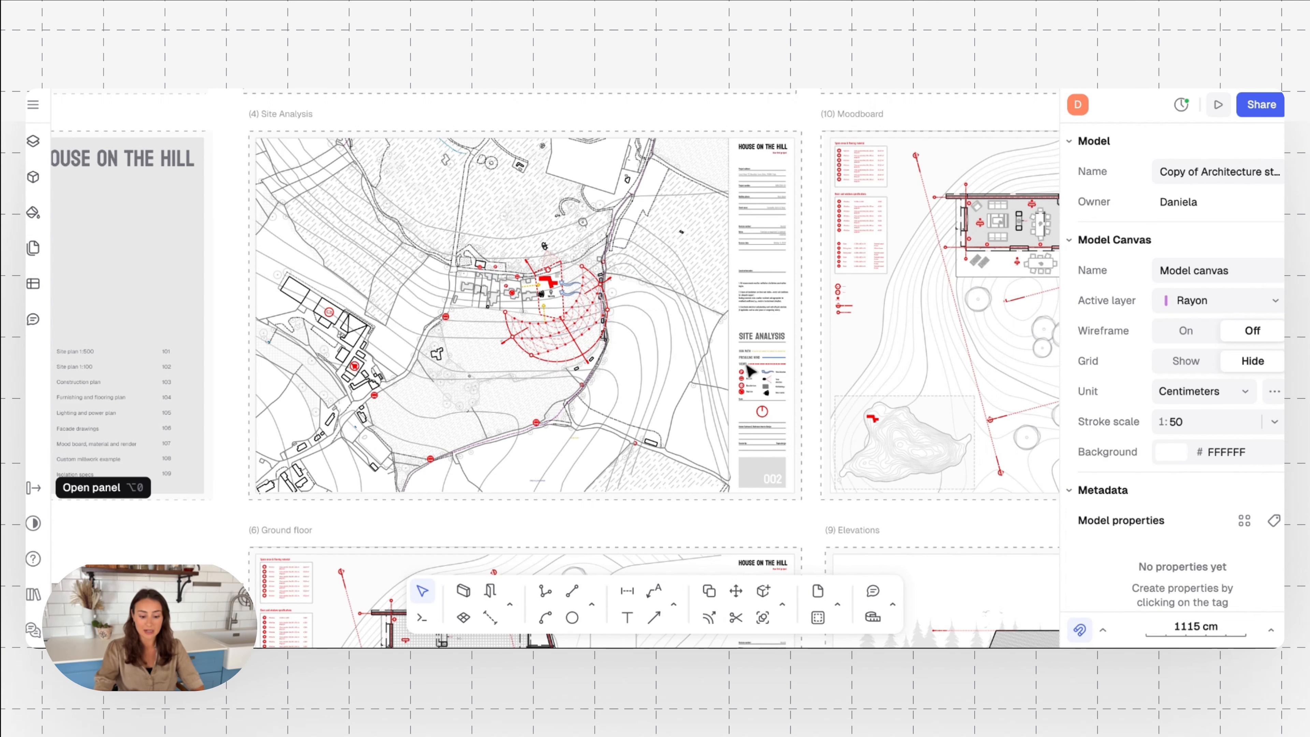
scroll(748, 369, up, 5)
scroll(749, 369, up, 5)
scroll(749, 370, down, 3)
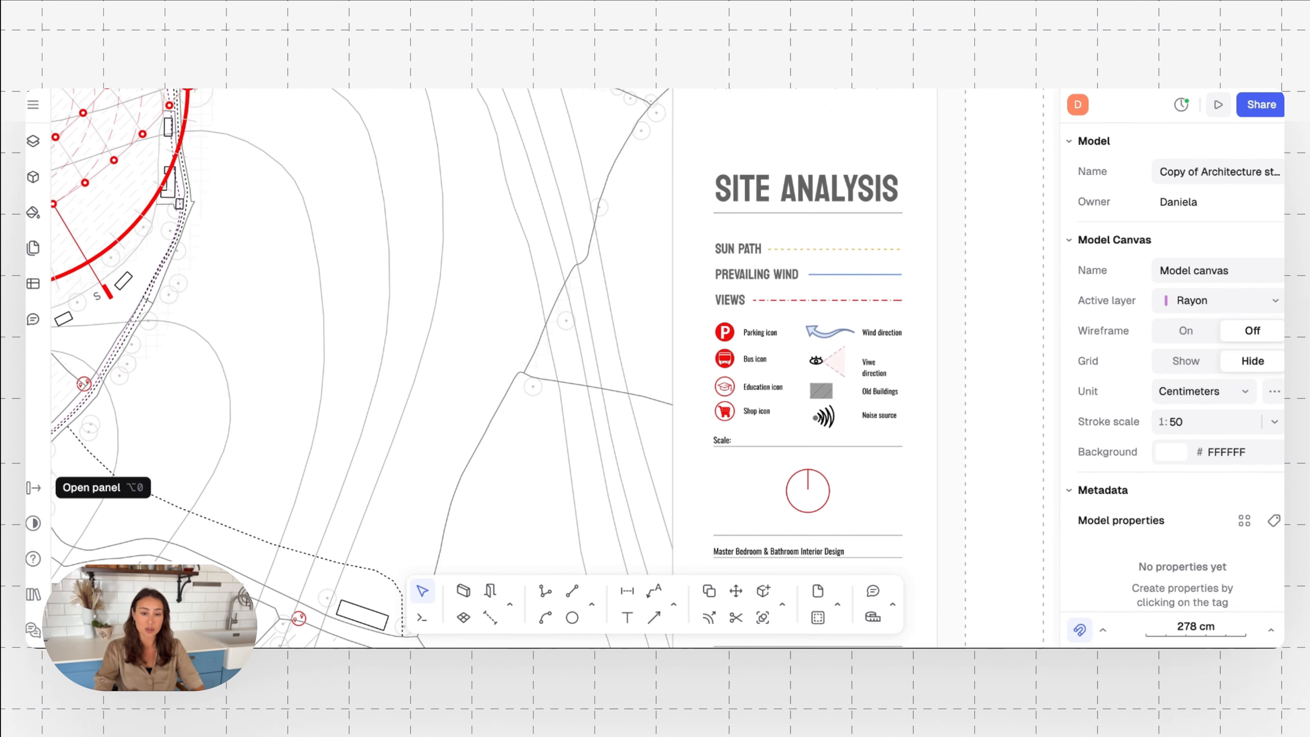
Examine the Site Analysis map around the red building, including the sun path diagram, wind arrows, noise source, and parking, bus and shop icons
scroll(749, 369, right, 1)
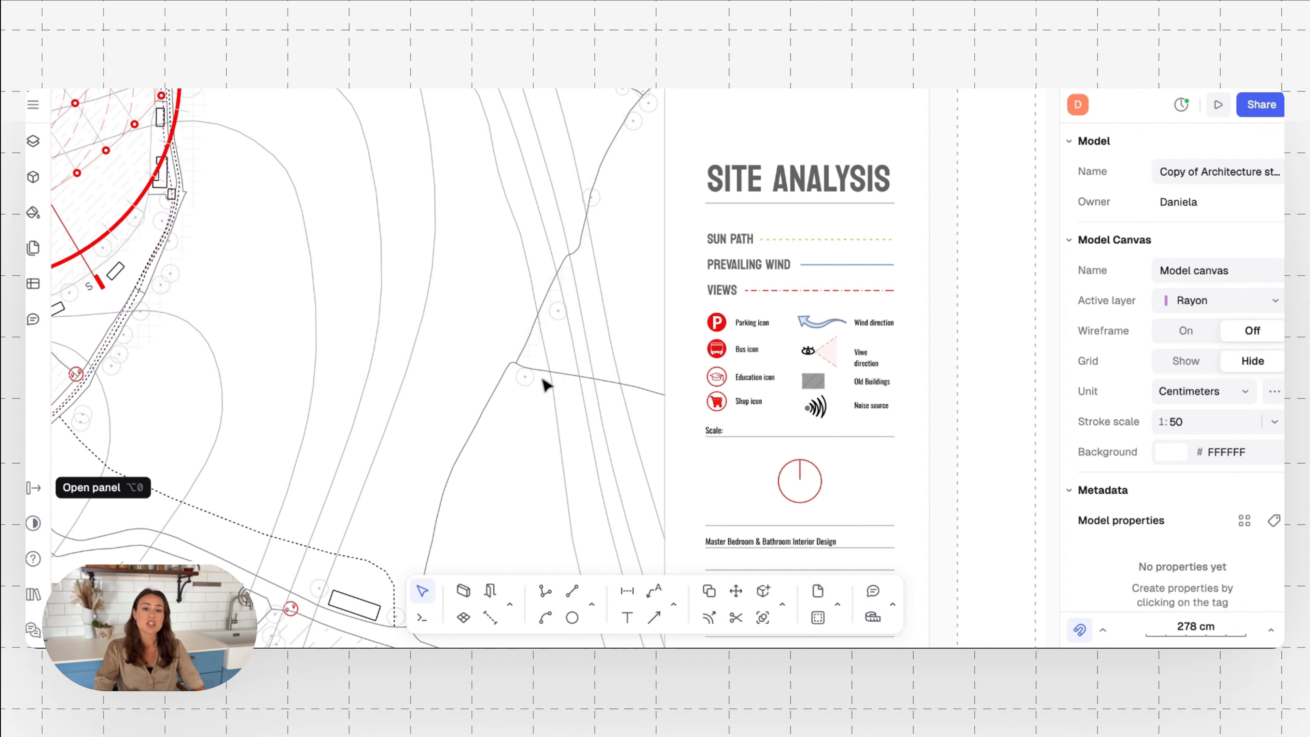
scroll(531, 402, down, 3)
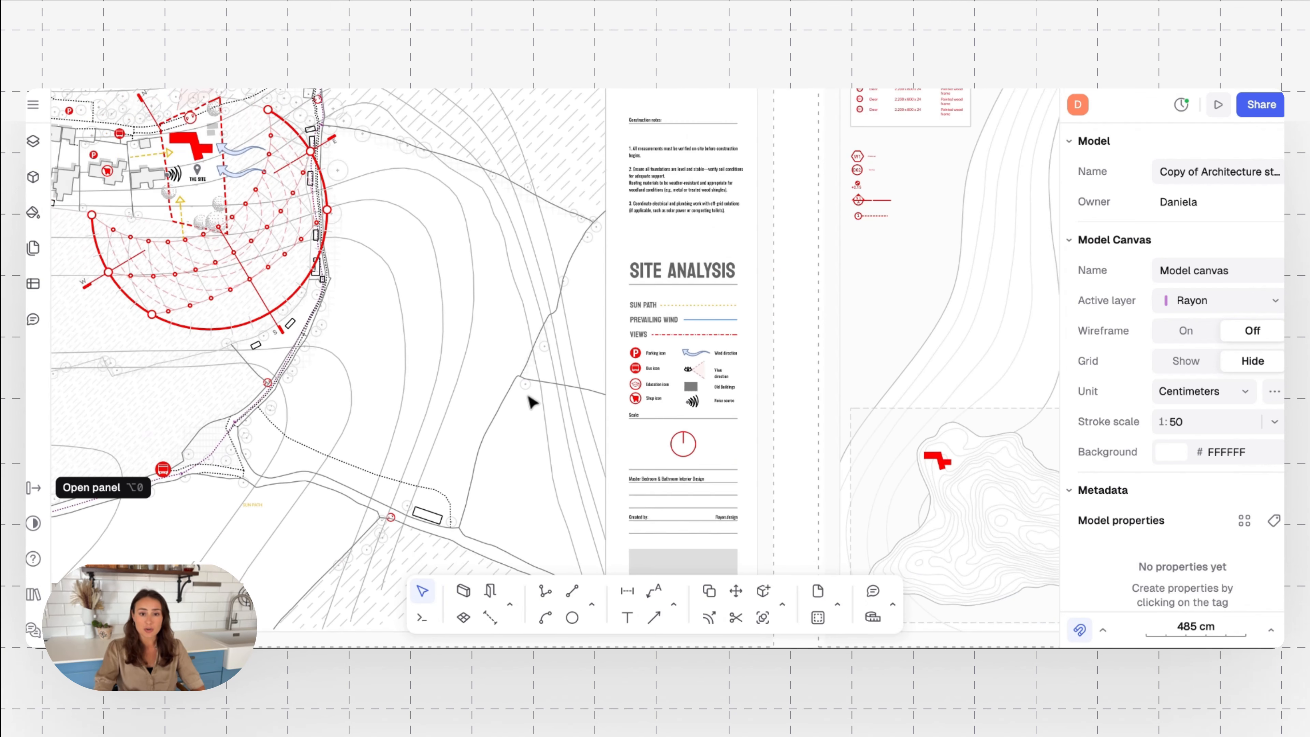
scroll(531, 402, down, 1)
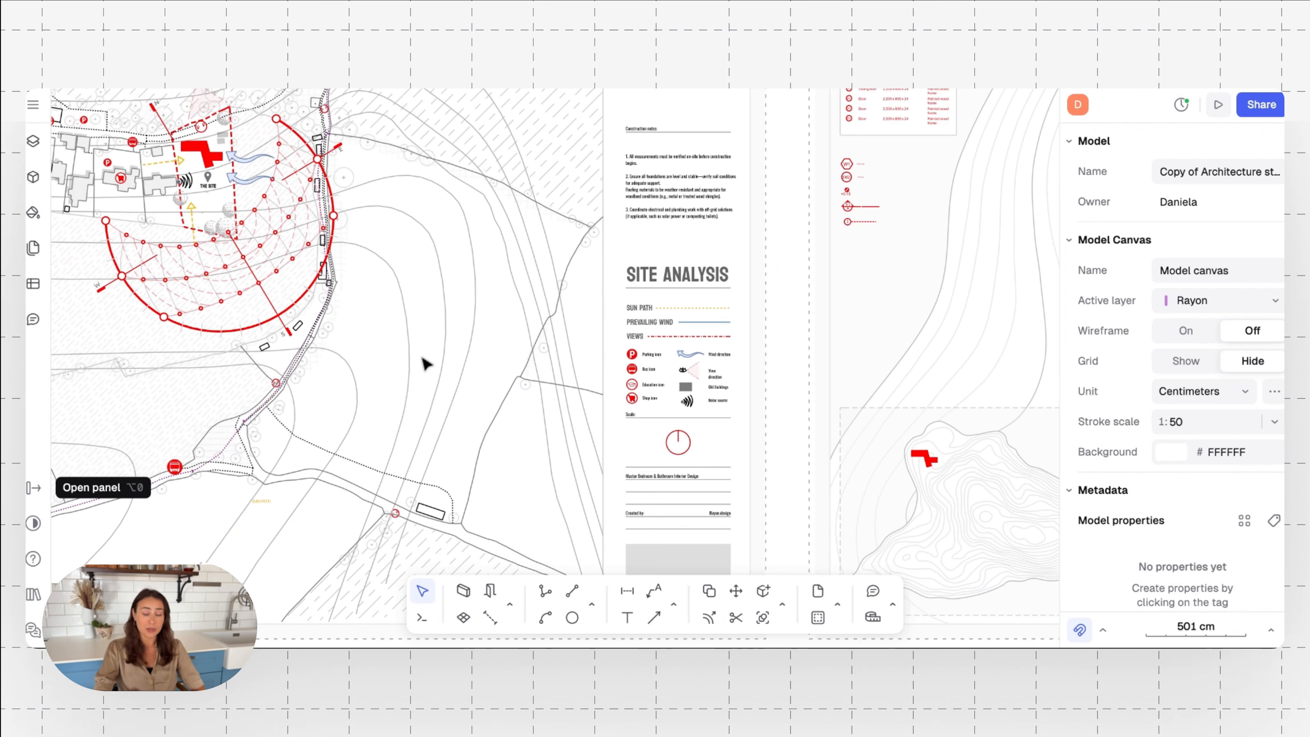
scroll(438, 362, left, 5)
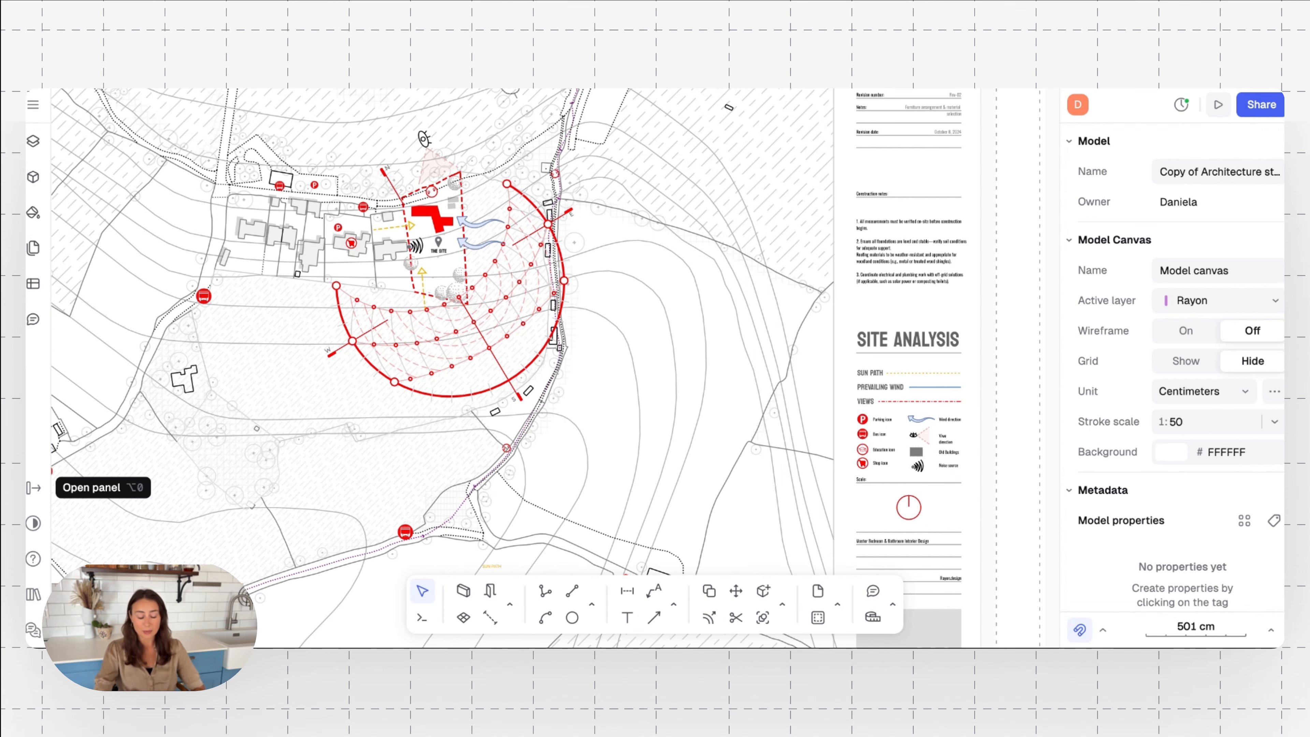
scroll(298, 326, up, 3)
scroll(299, 325, left, 3)
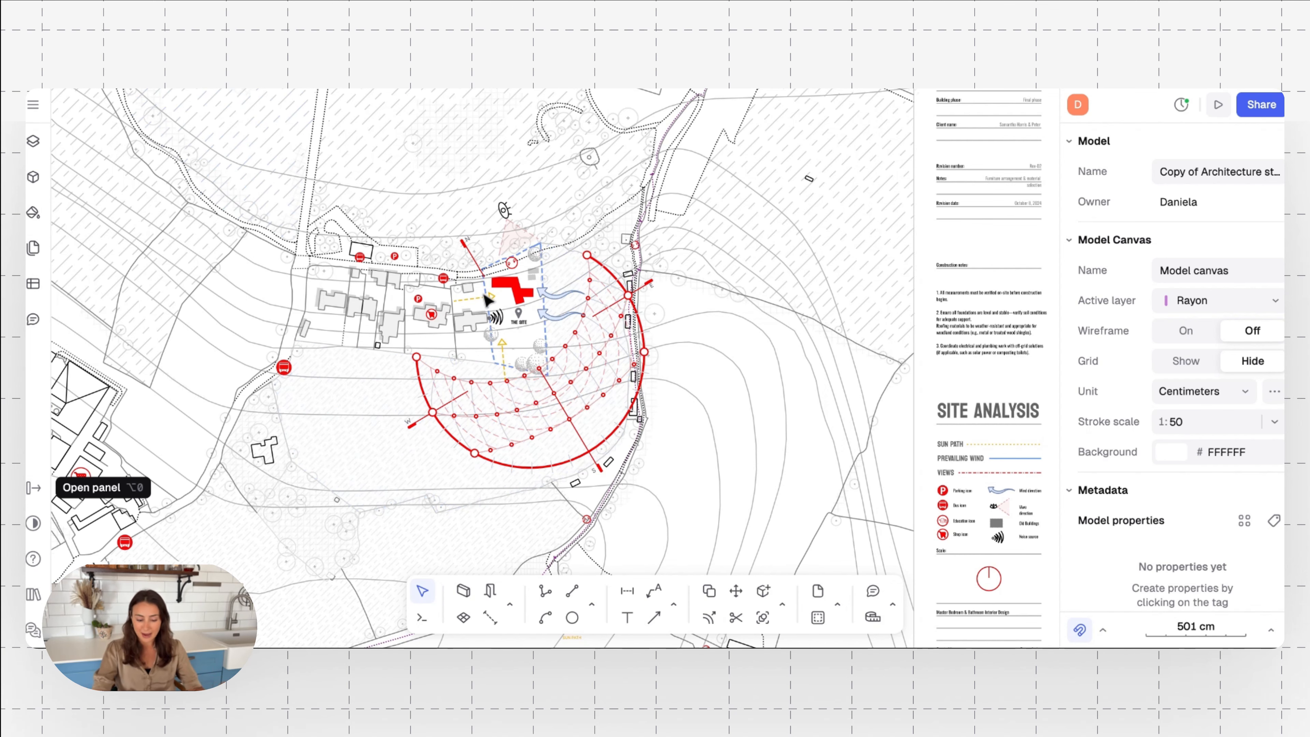
scroll(493, 326, up, 5)
scroll(498, 330, up, 3)
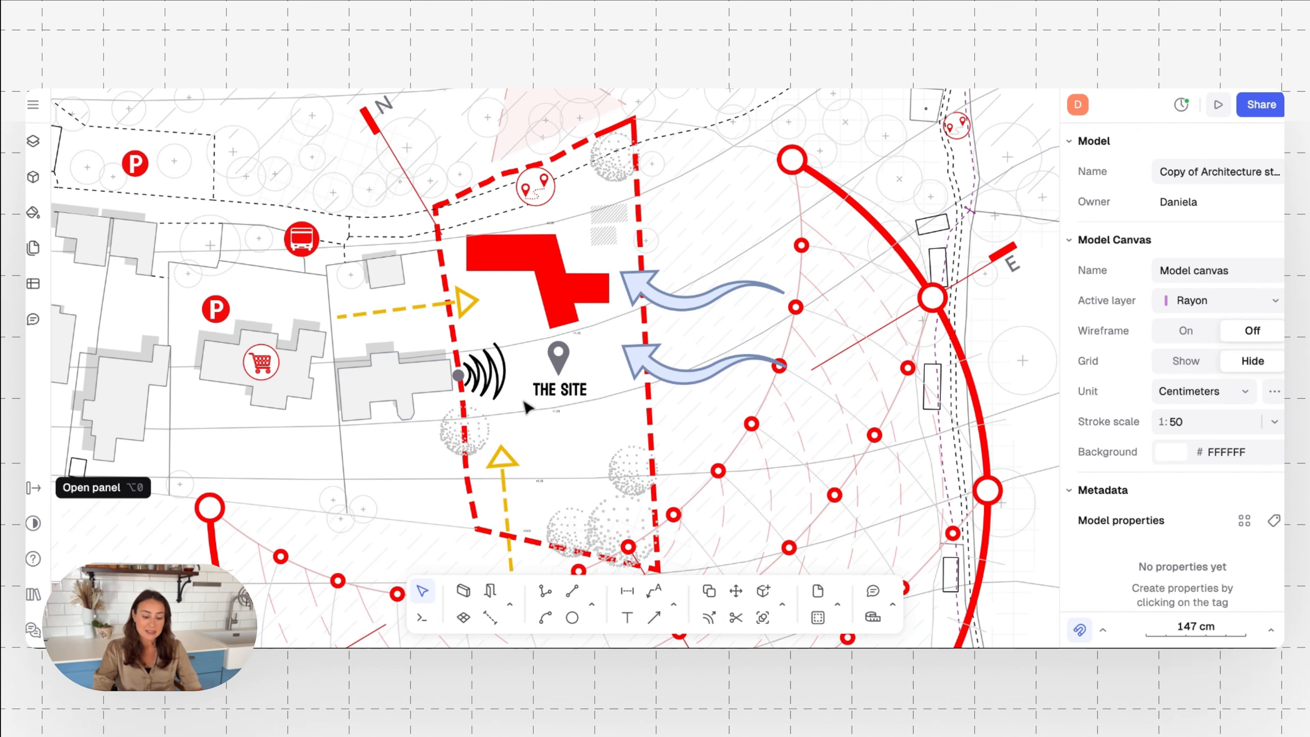
ctrl+scroll(526, 405, down, 10)
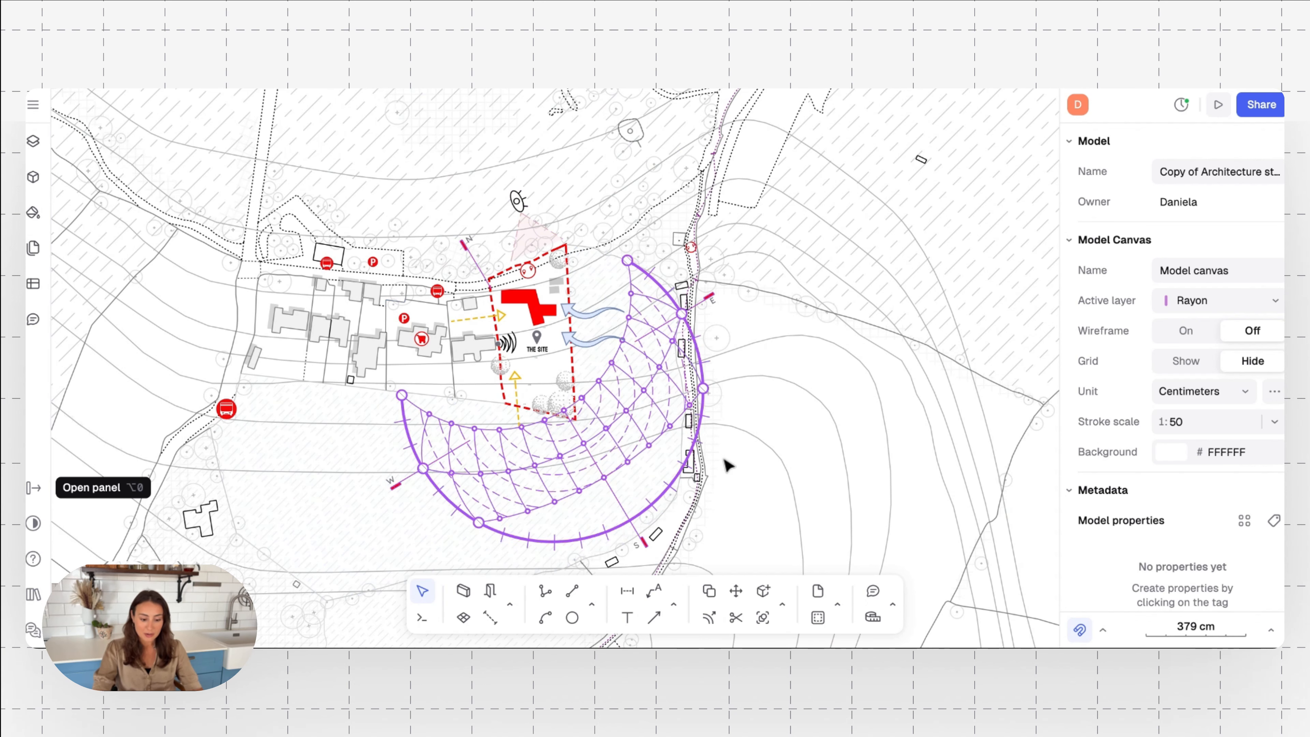
ctrl+scroll(727, 464, down, 10)
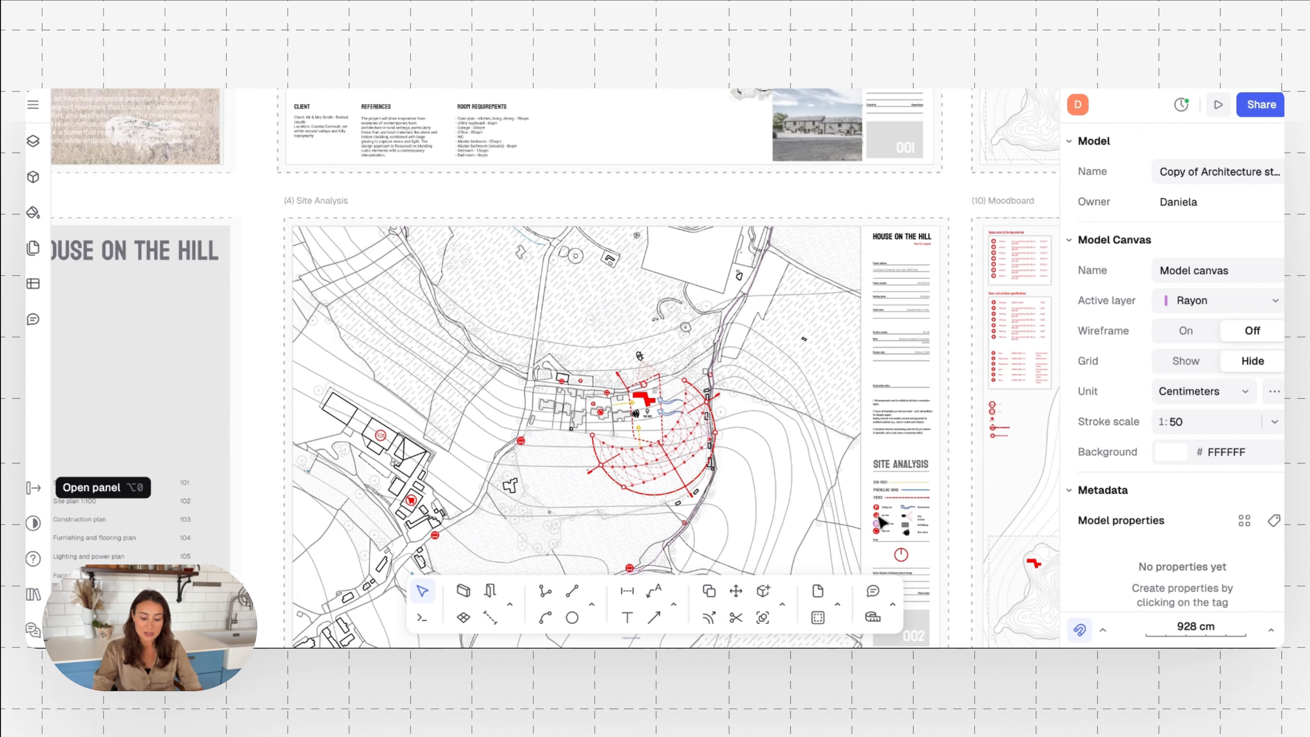
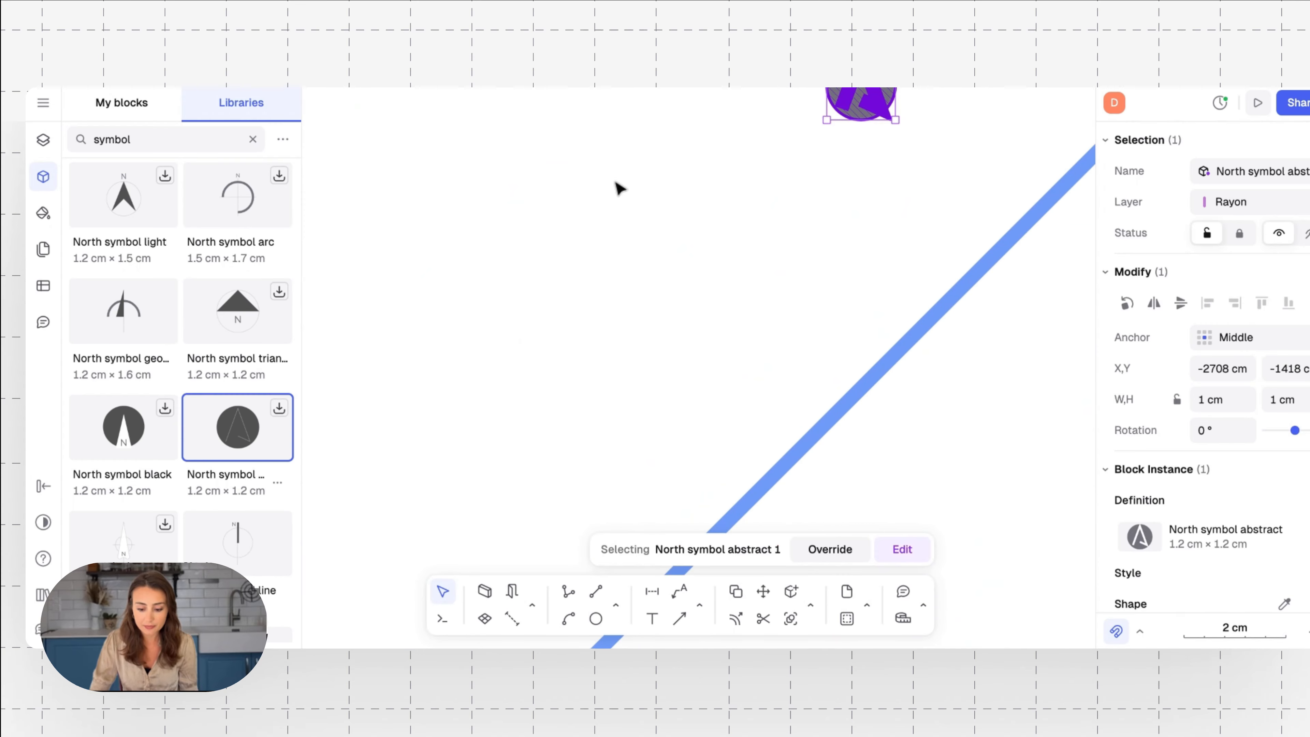
scroll(670, 186, up, 2)
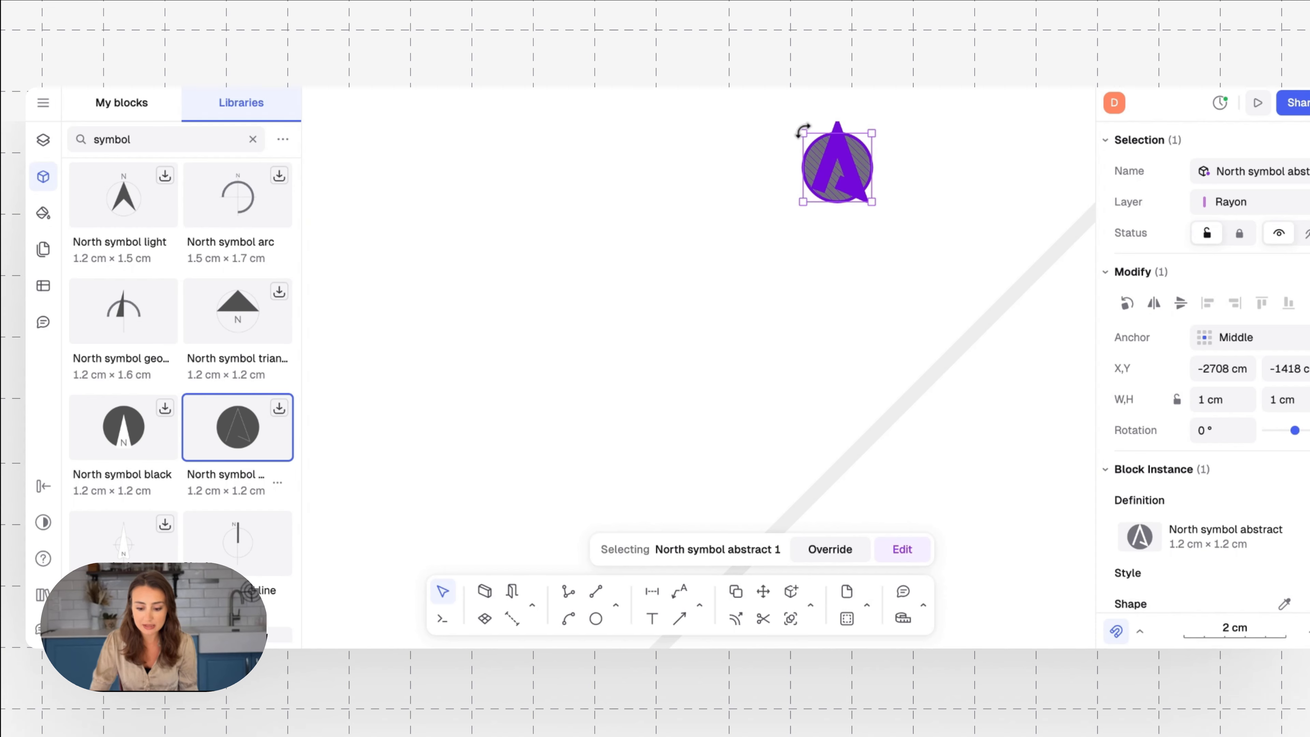
Enlarge the selected abstract north symbol proportionally to about 21 cm
drag(801, 133, 684, 106)
drag(758, 145, 623, 349)
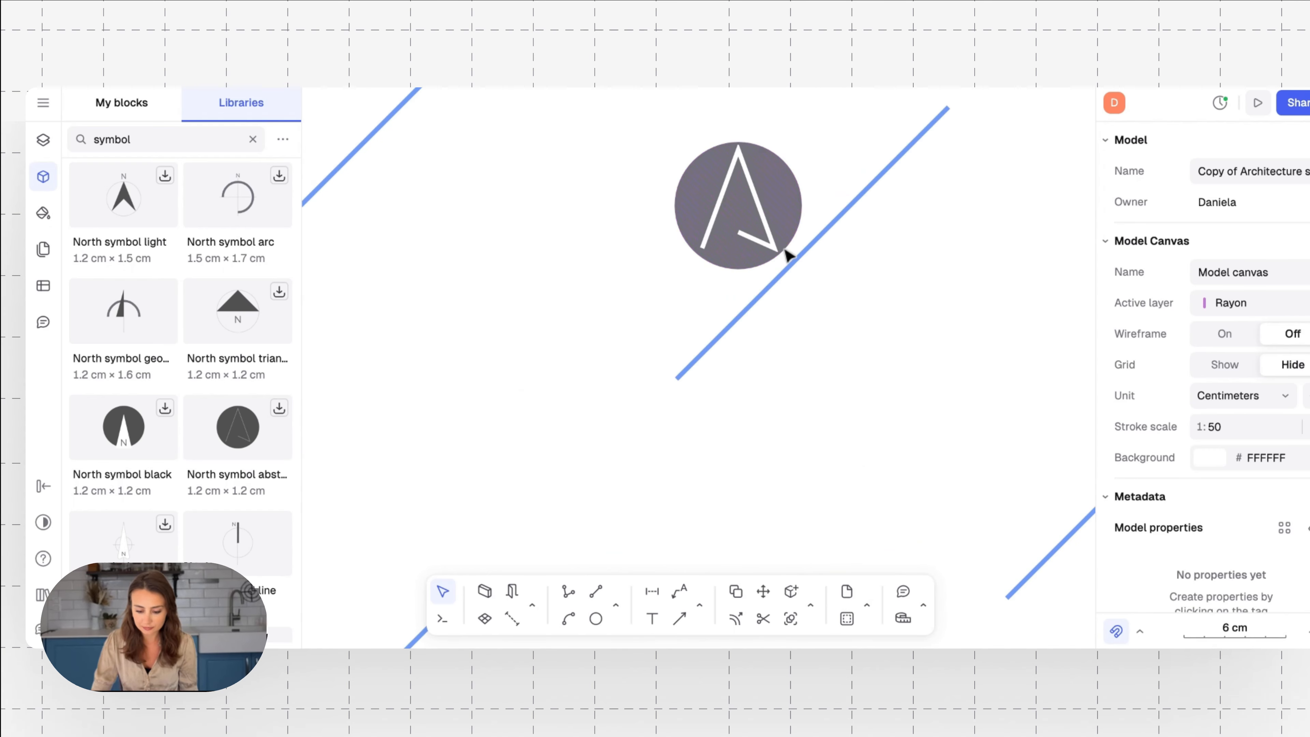
click(785, 195)
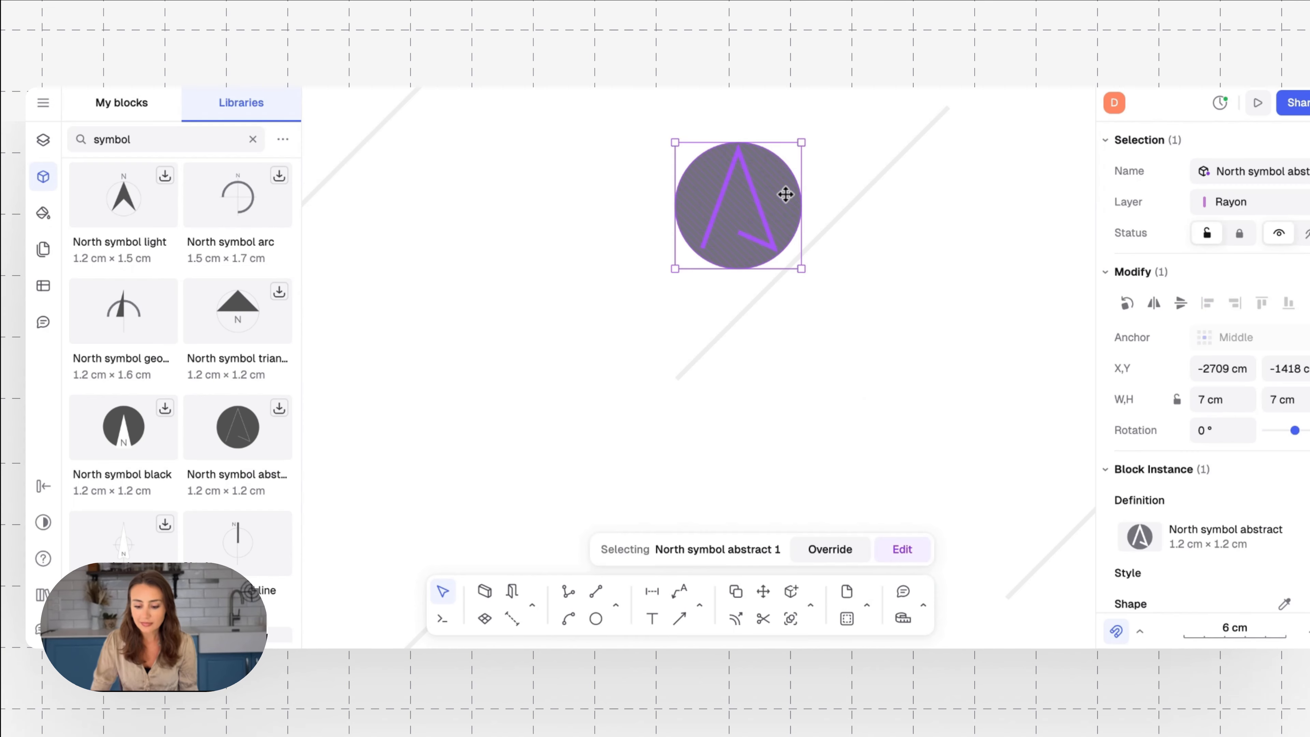
drag(829, 291, 1148, 528)
scroll(908, 431, down, 10)
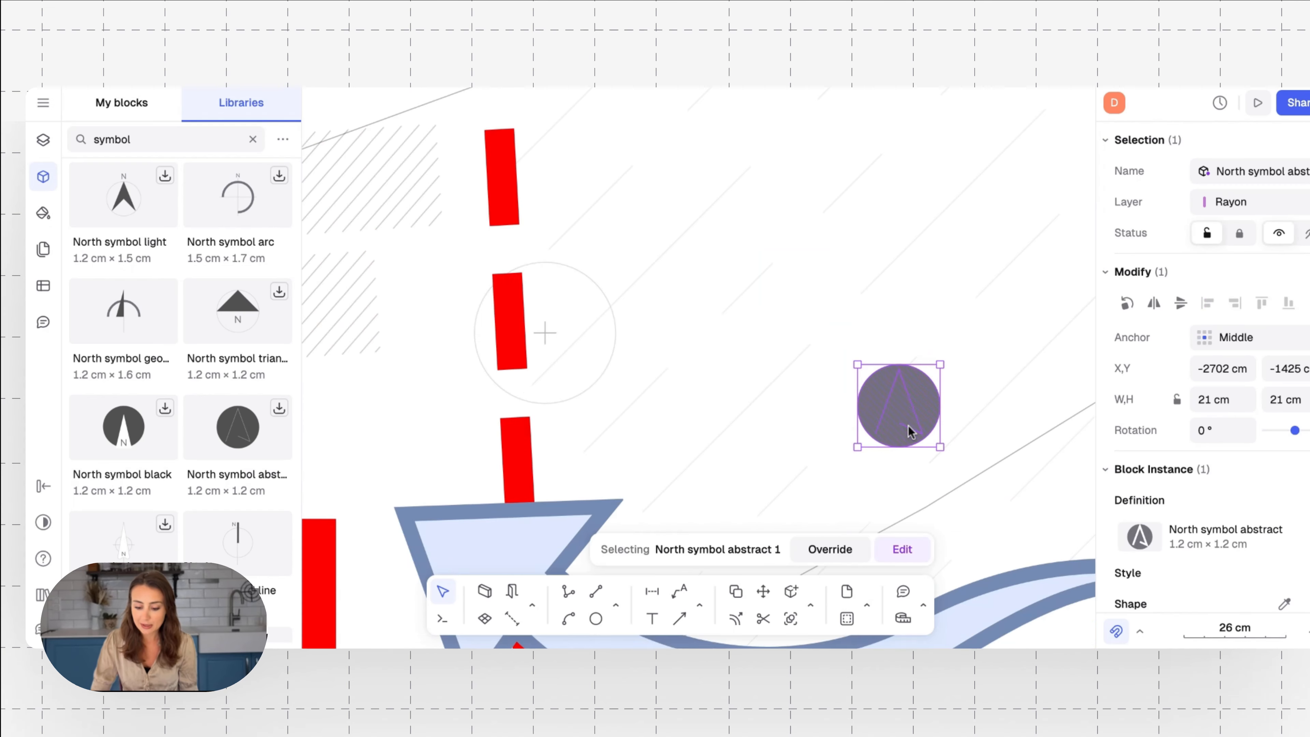
Place the north symbol beside the upper corner of the red dashed site boundary and resize it to about 44 cm
drag(892, 407, 829, 340)
drag(872, 397, 922, 259)
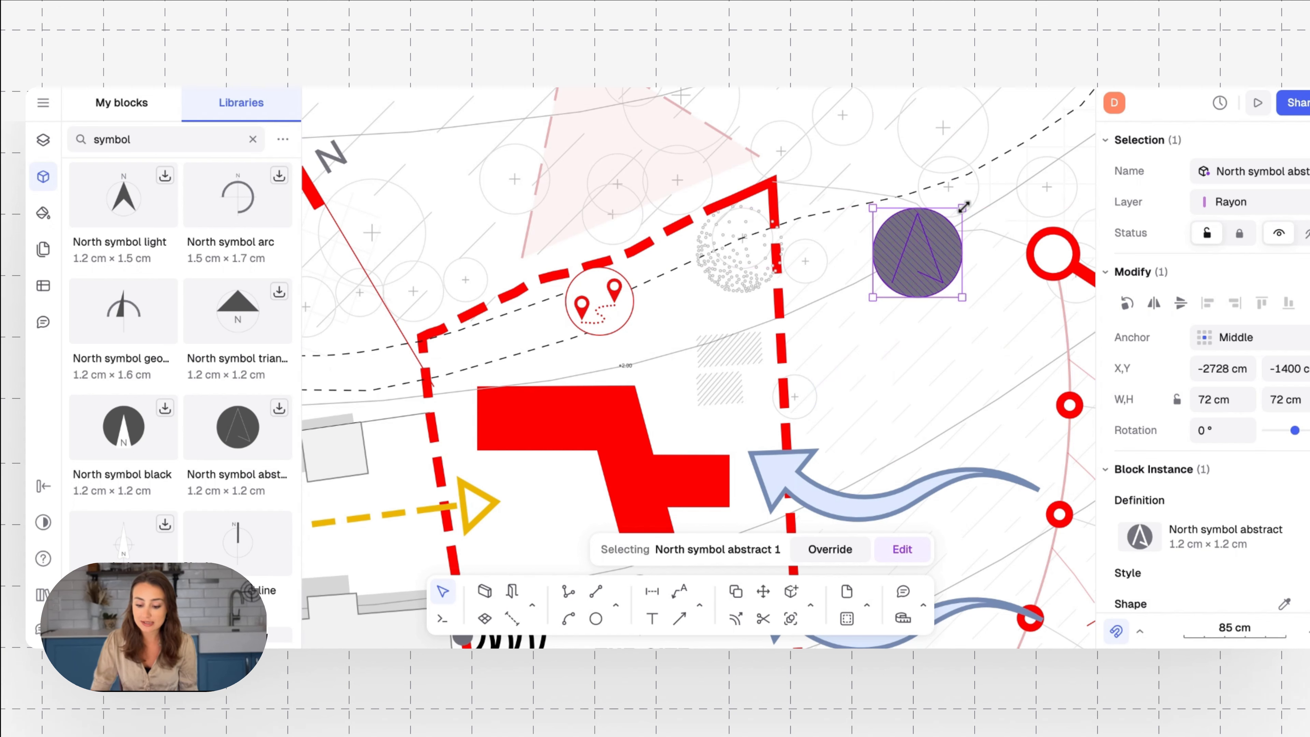
drag(962, 208, 940, 257)
key(Escape)
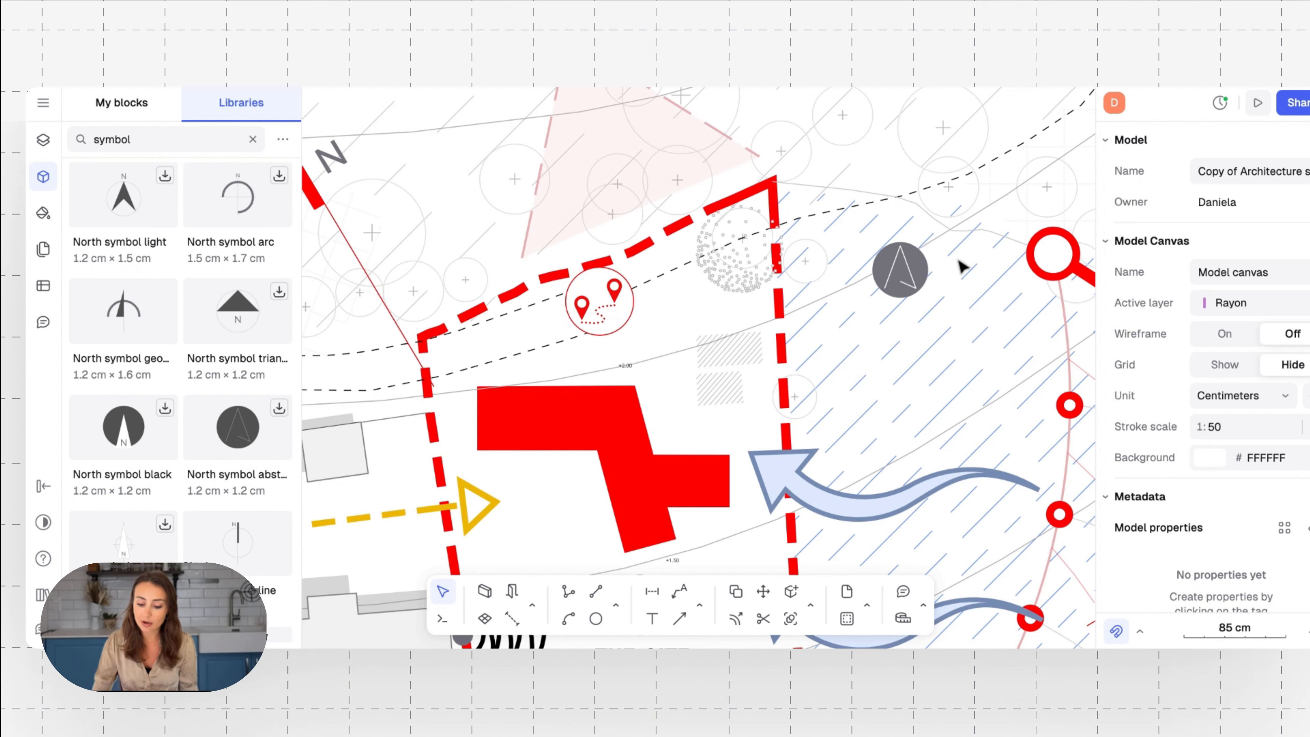
Delete the north symbol beside the site boundary
click(912, 271)
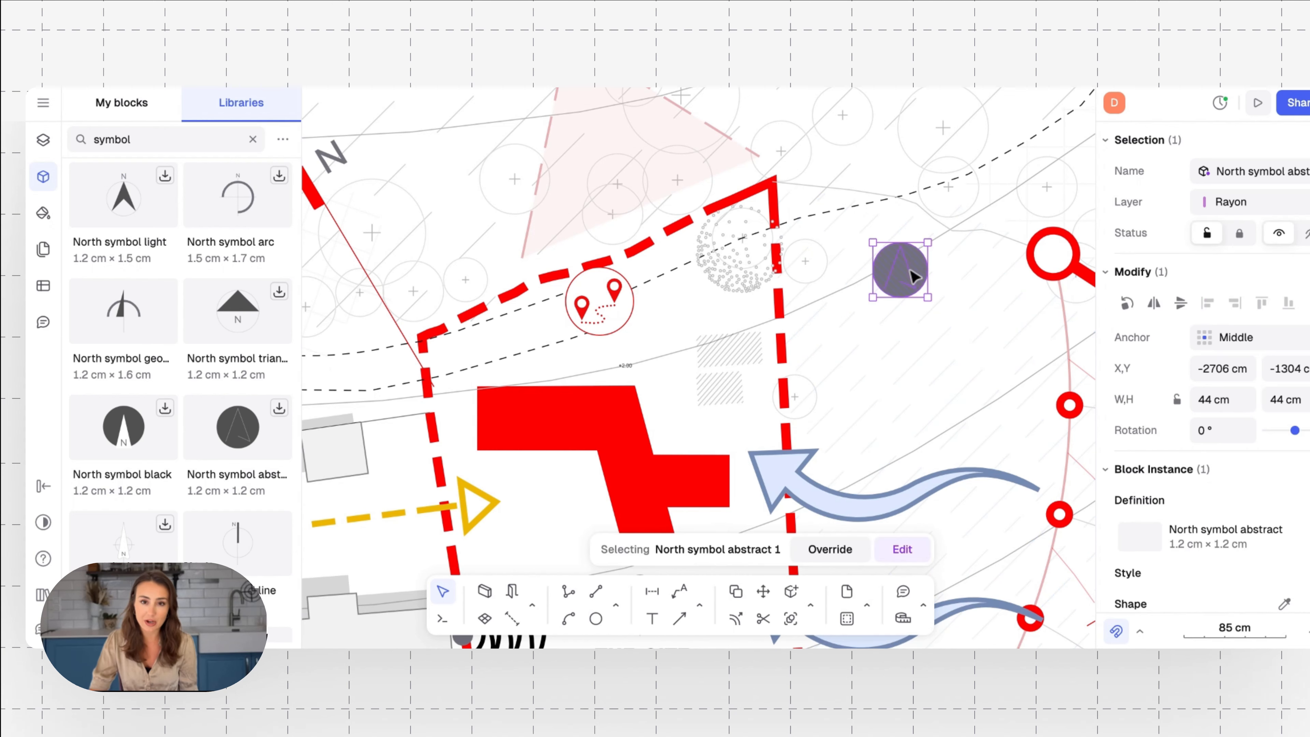
key(Delete)
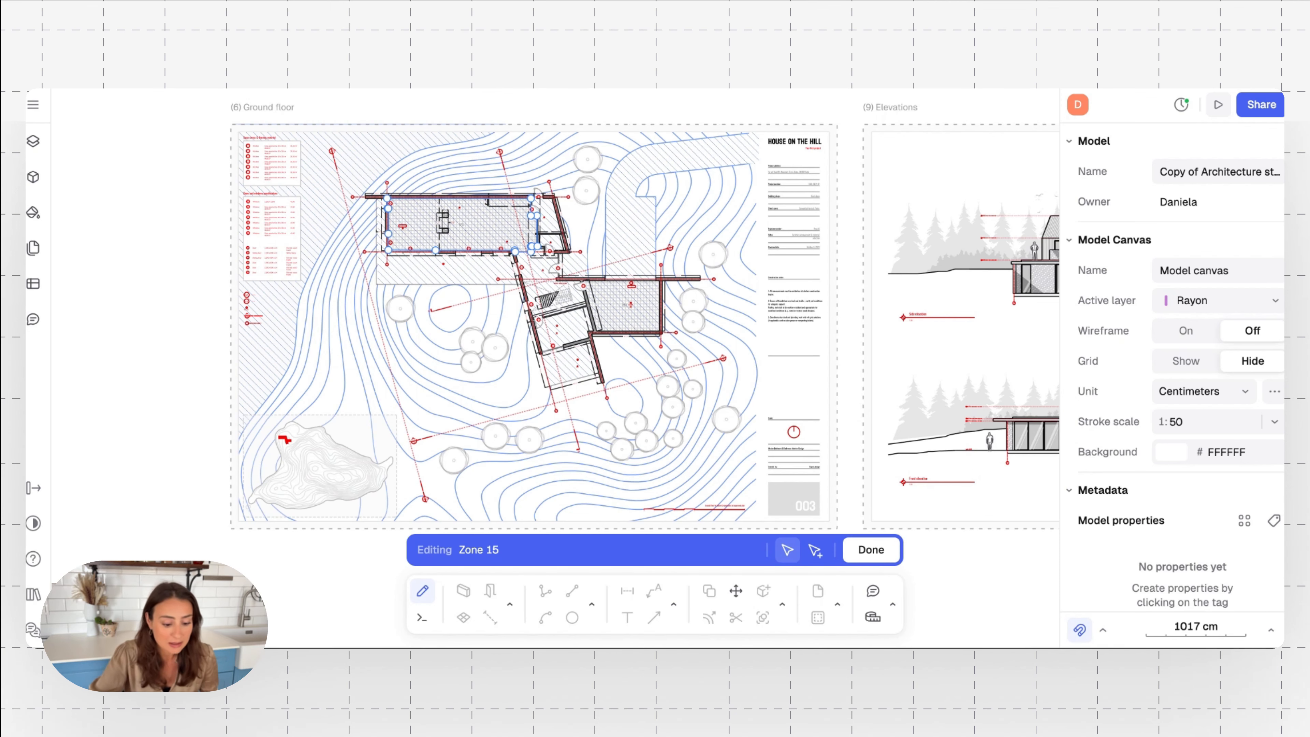
Examine Zone 15 on the Ground floor plan, including its tiled area, wall dimensions and dual-sided fireplace
scroll(460, 213, up, 10)
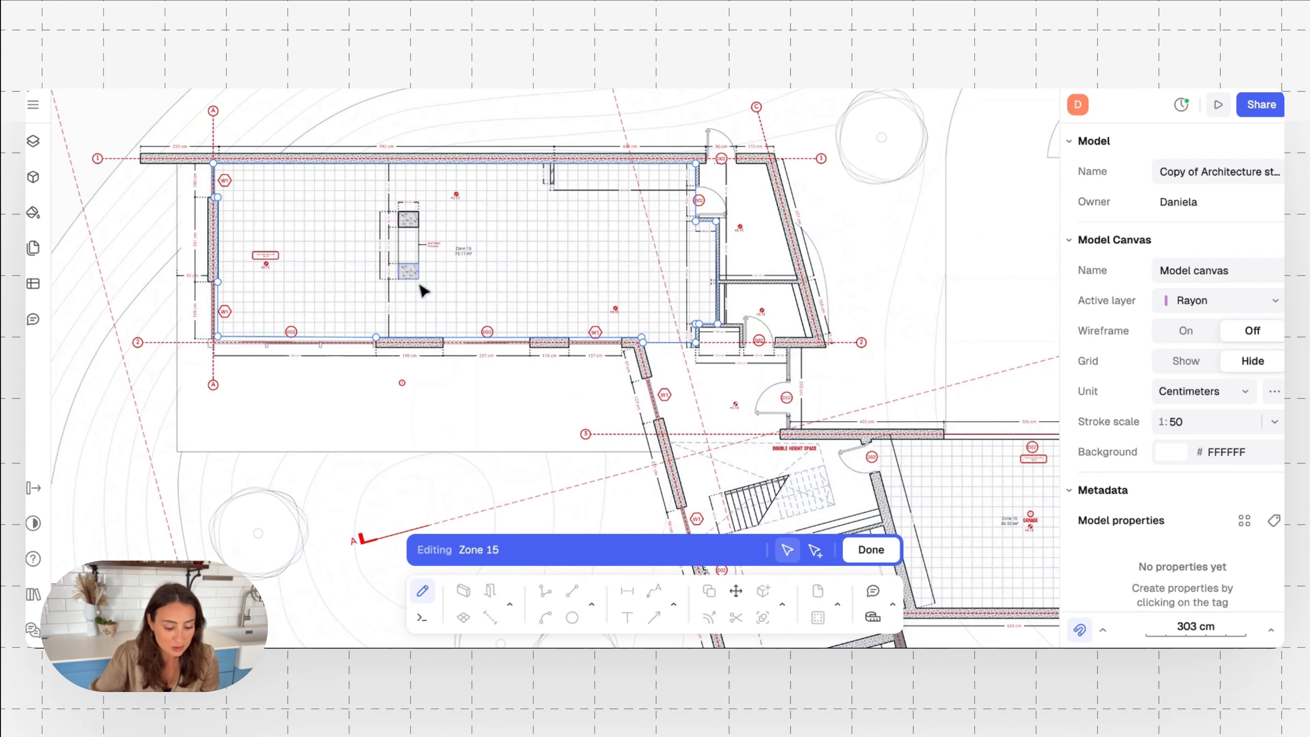
scroll(401, 228, up, 3)
scroll(401, 229, up, 5)
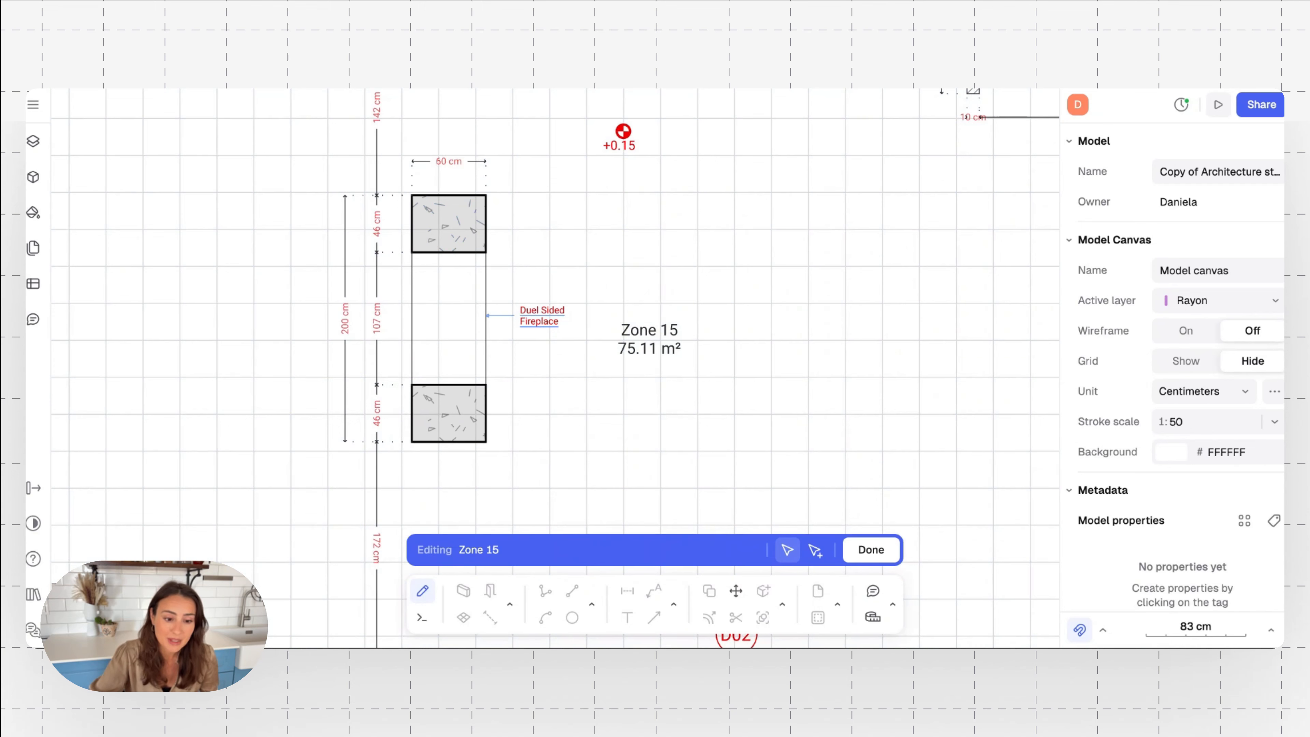
scroll(539, 319, down, 7)
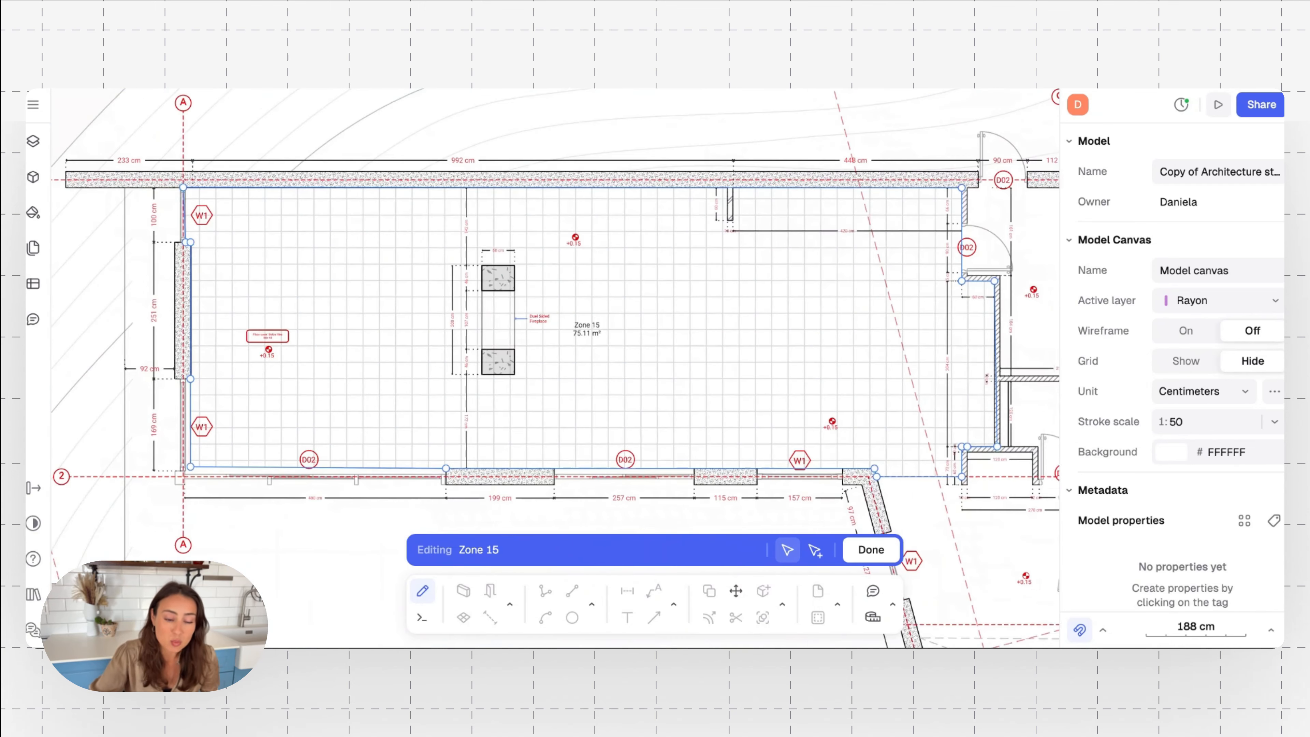
scroll(538, 320, down, 2)
scroll(538, 320, right, 1)
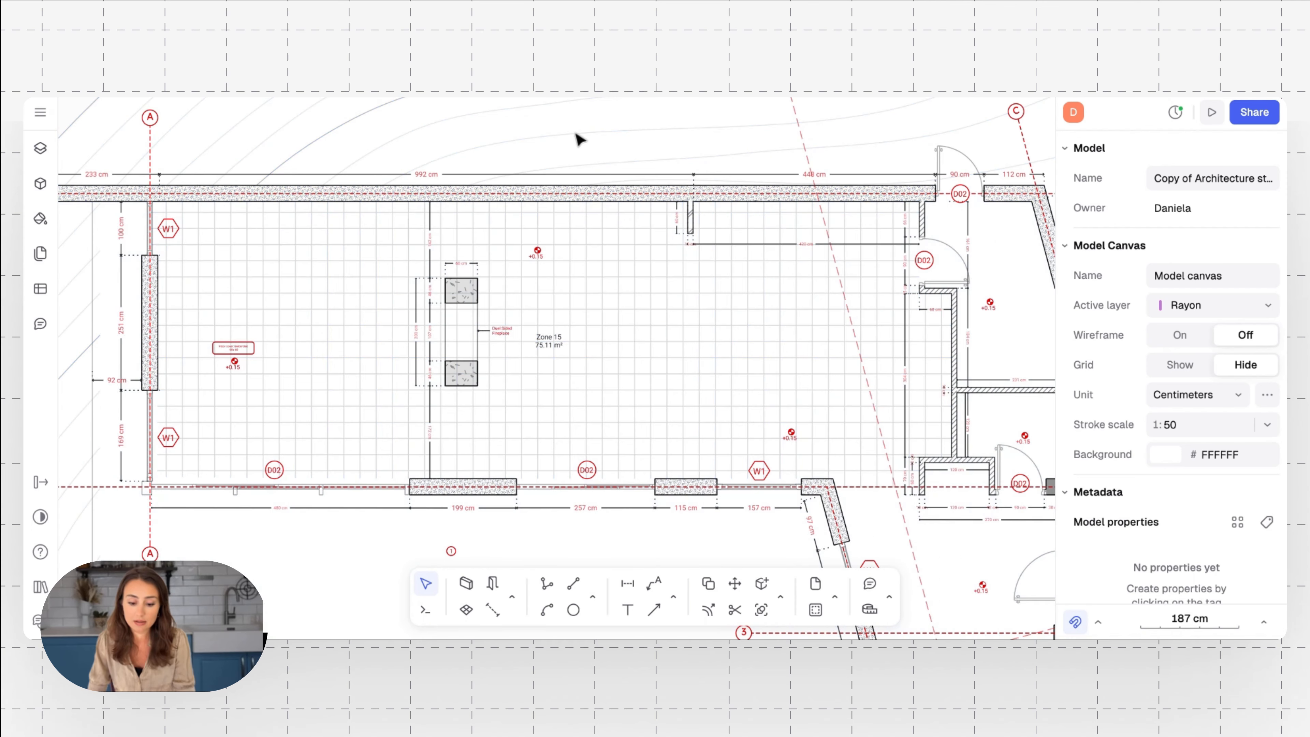
Move the long exterior wall along the upper side of Zone 15 inward toward the fireplace
ctrl+scroll(577, 137, up, 5)
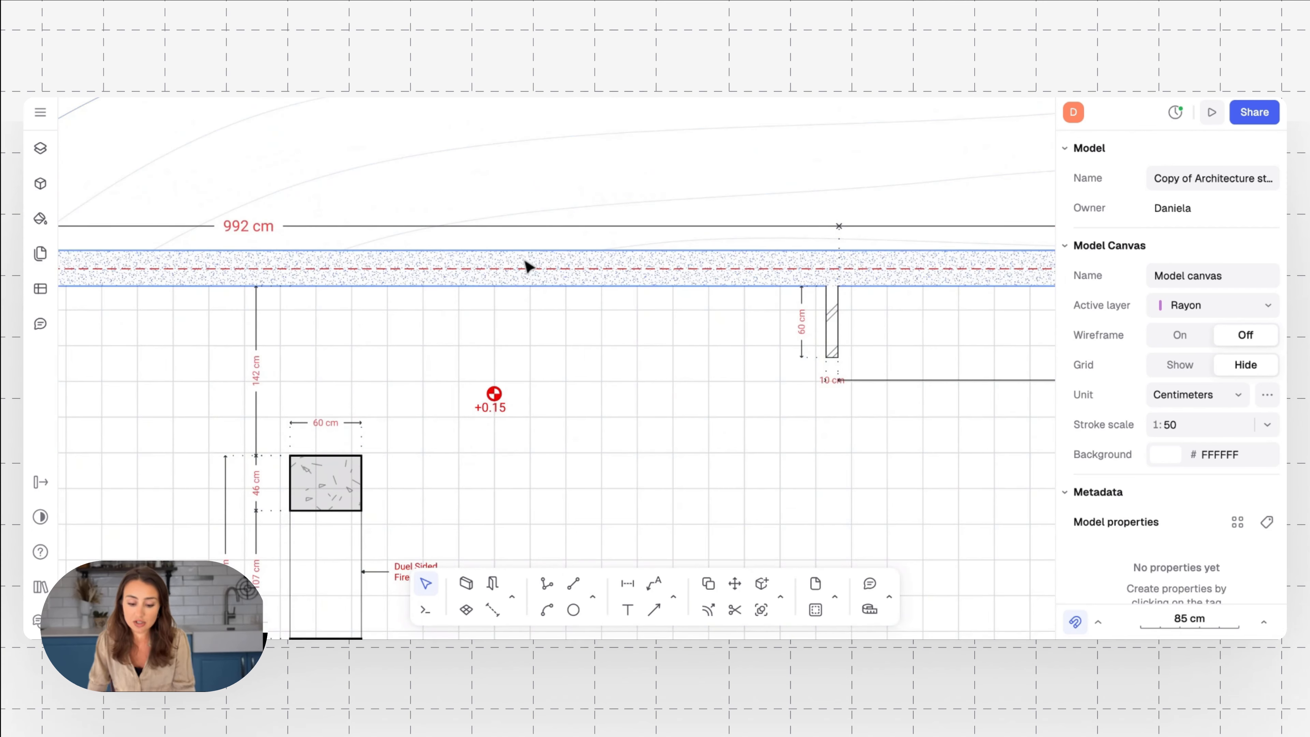
click(527, 267)
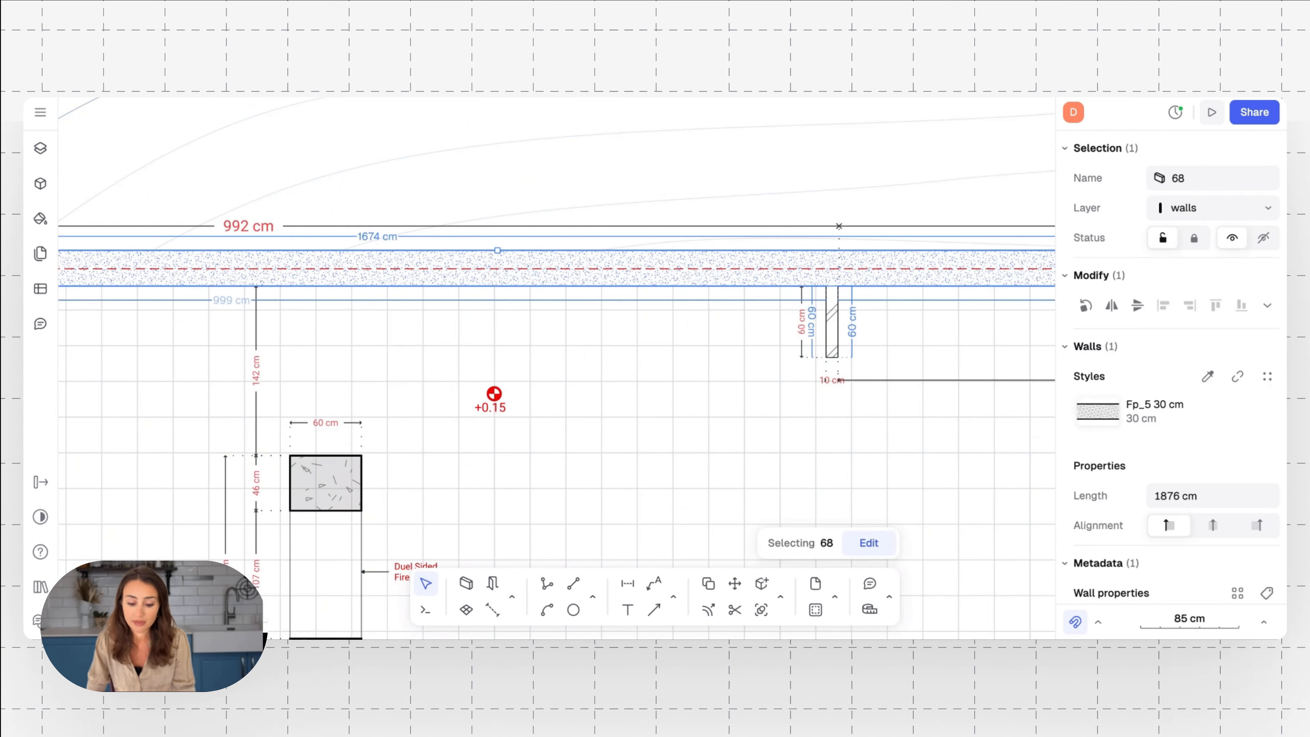
mouse_move(511, 289)
mouse_down()
mouse_move(482, 448)
mouse_move(500, 360)
mouse_up()
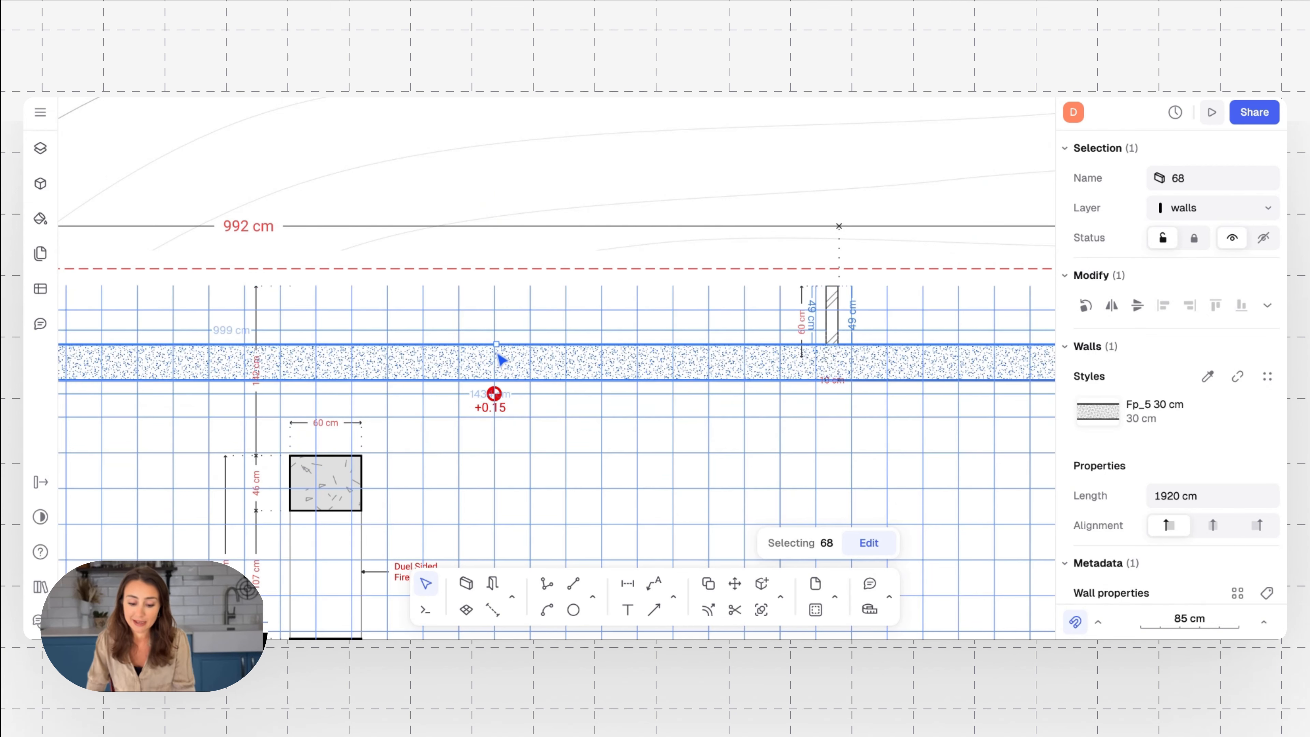
Try the Double oblique 30 cm, Oblique compact 10 cm and Gray 30 cm styles on the moved wall
scroll(568, 286, down, 10)
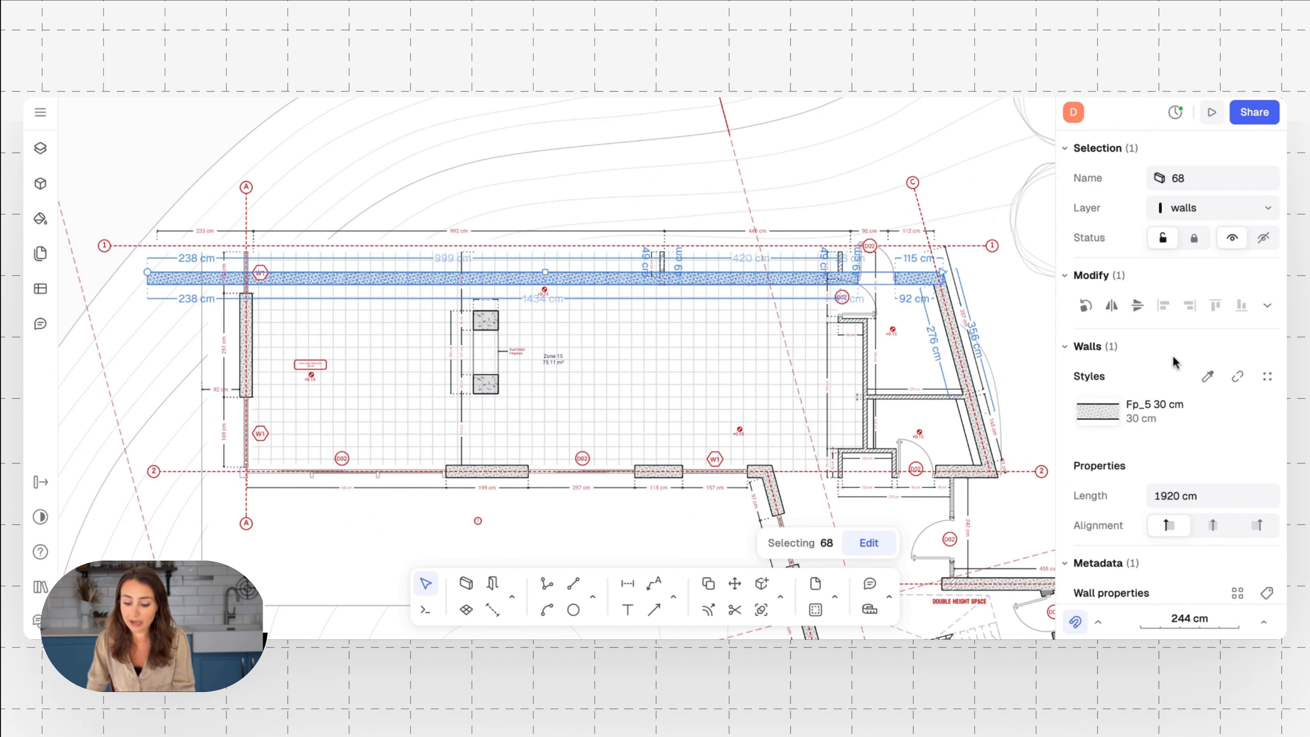
click(1119, 415)
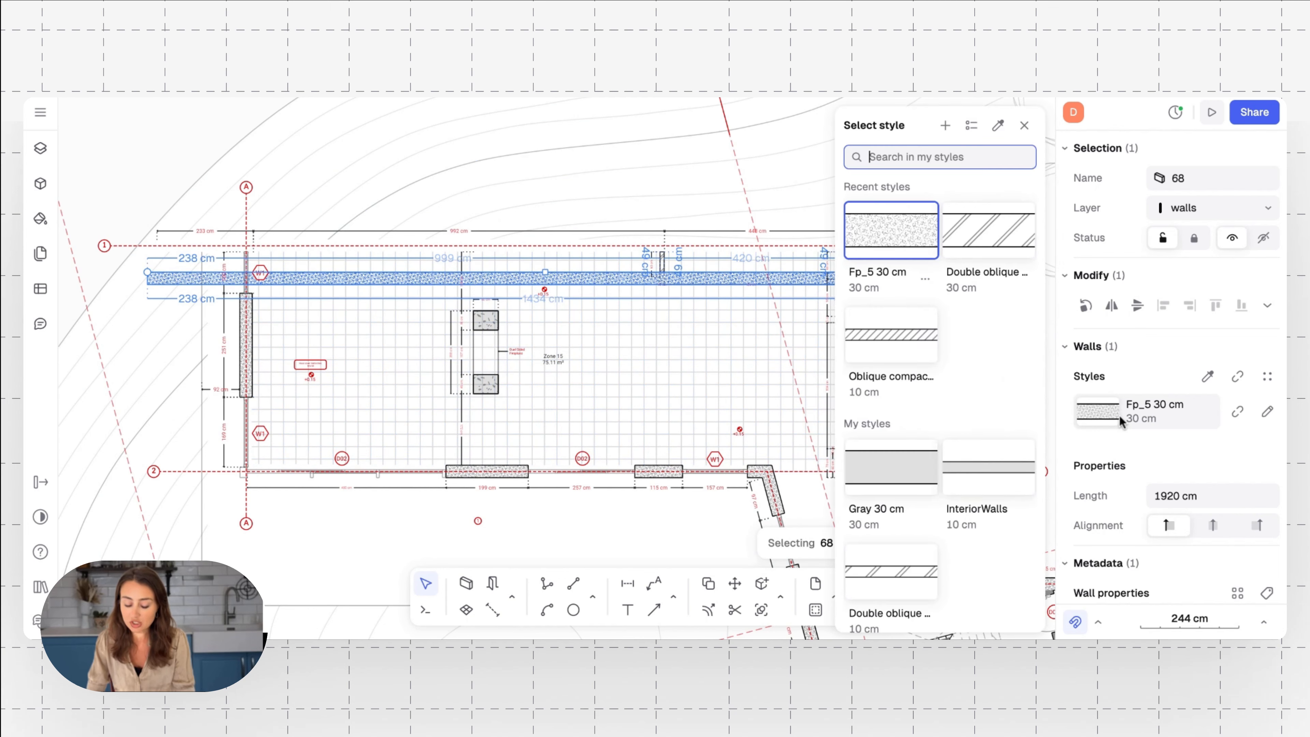
click(983, 243)
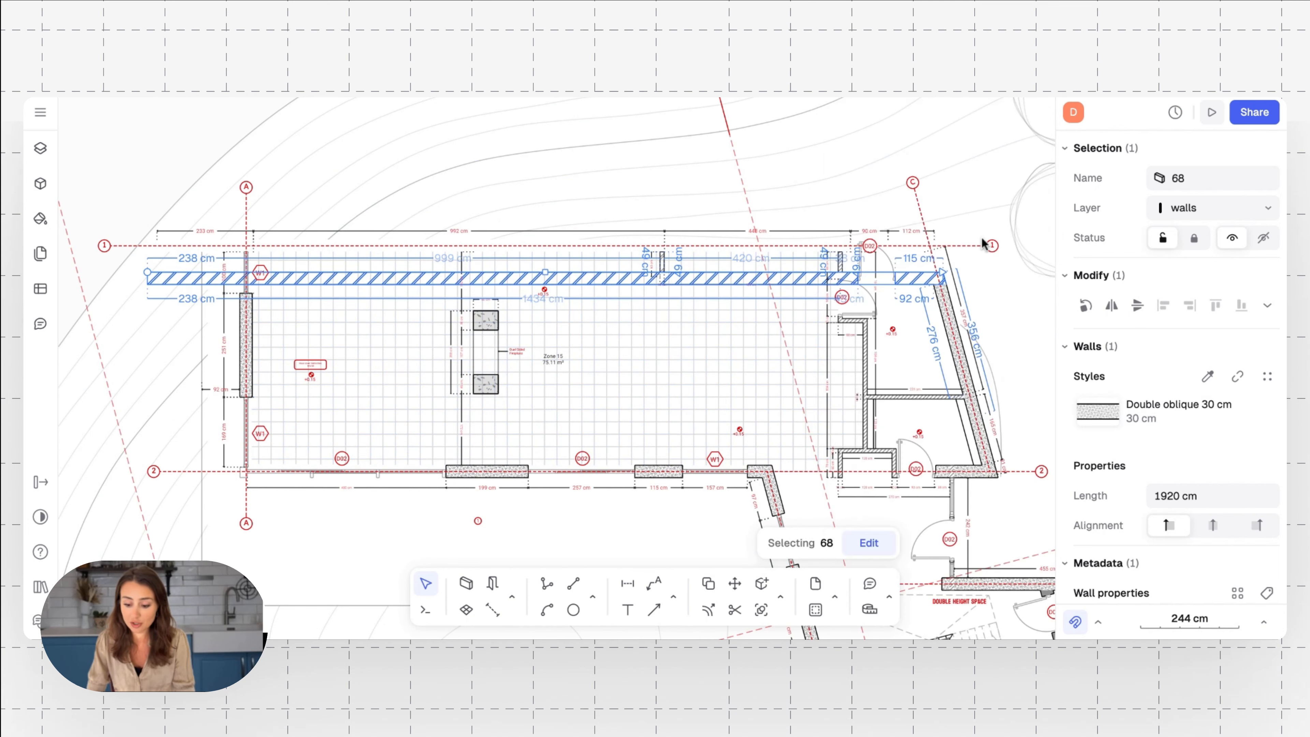
click(1106, 415)
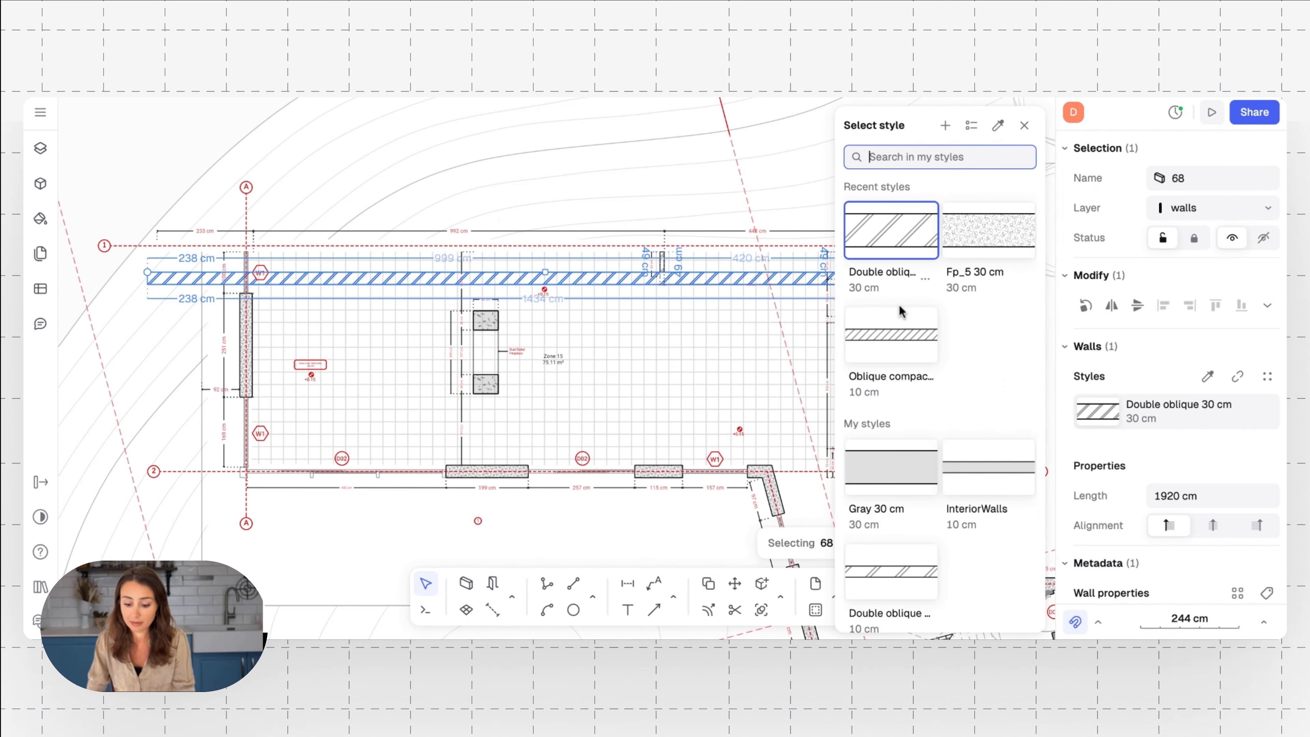
click(890, 320)
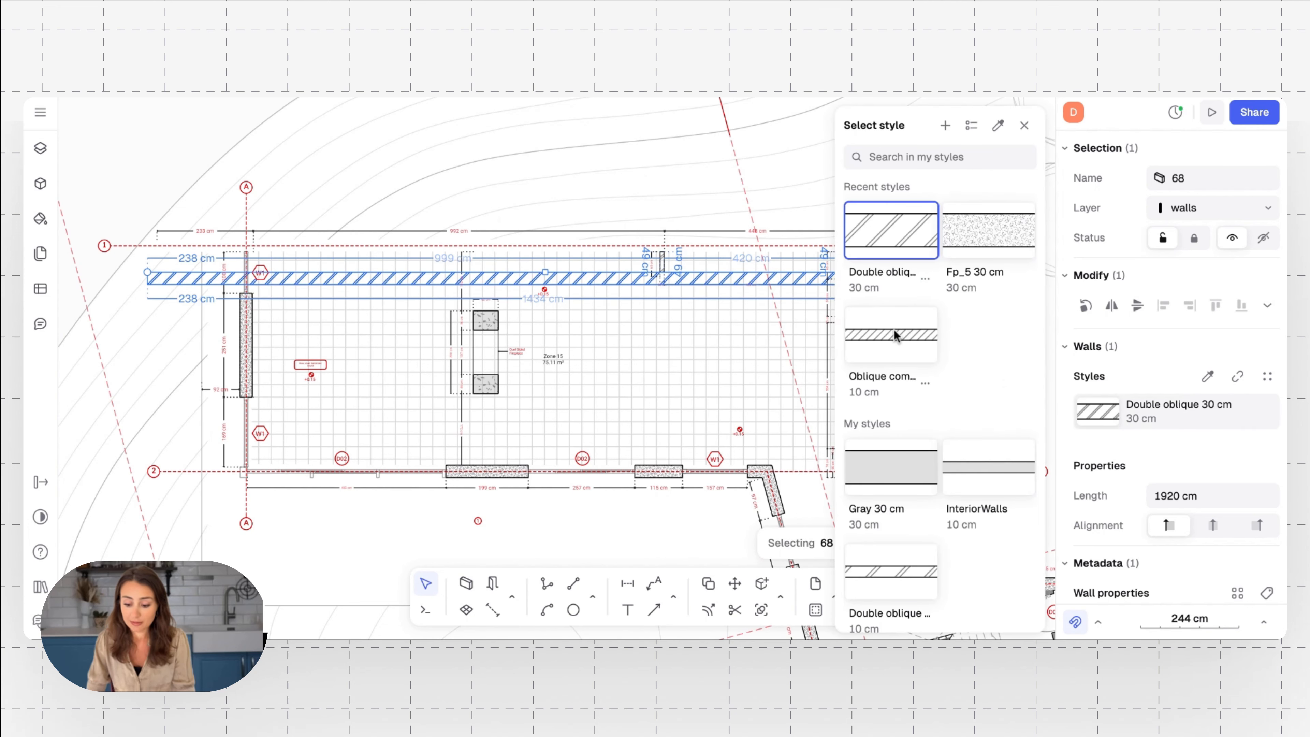
click(887, 470)
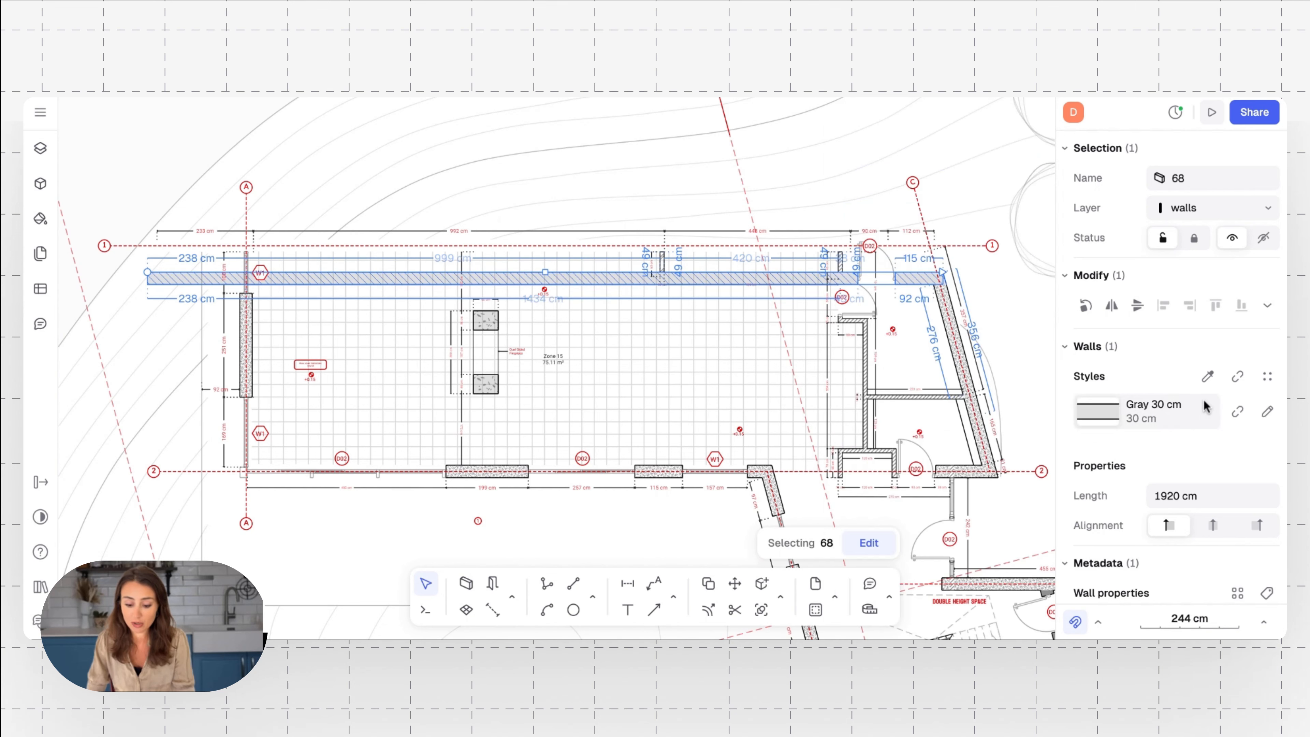
Copy the Fp_5 30 cm style onto the selected wall from a wall segment on the lower side of Zone 15
click(1208, 376)
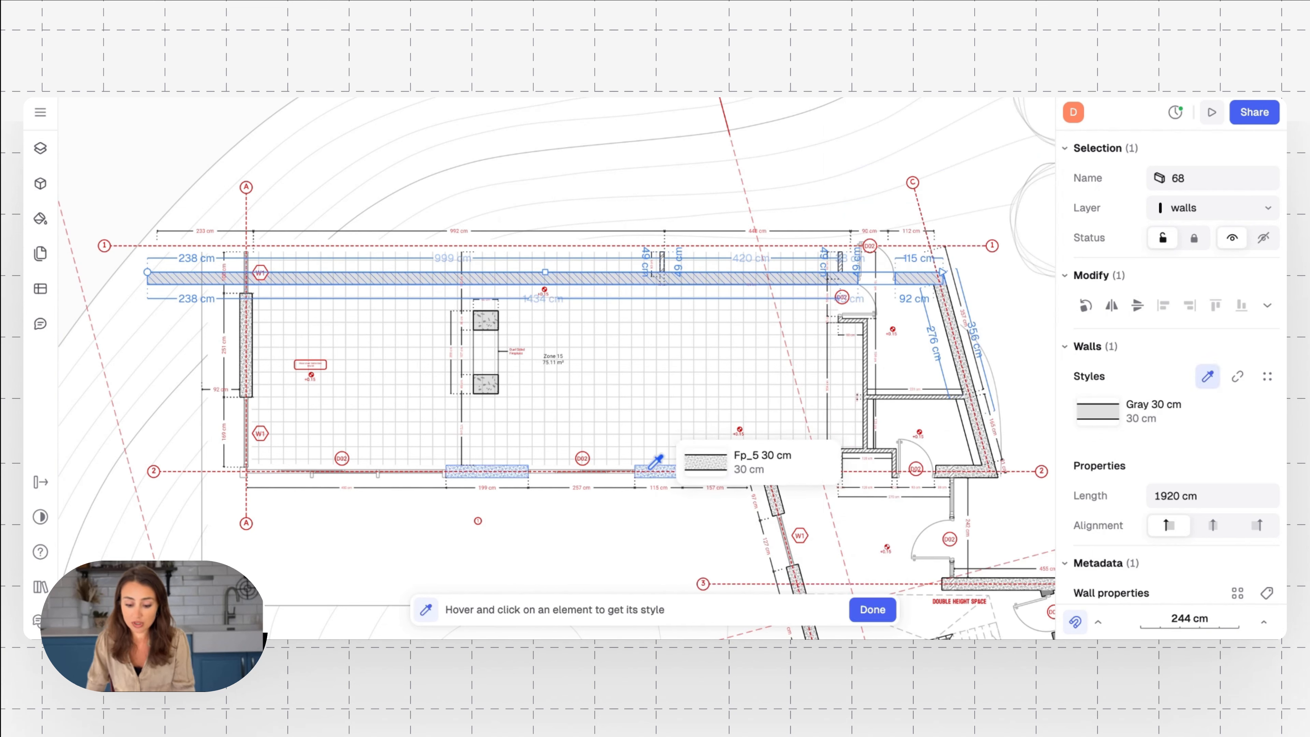
click(651, 466)
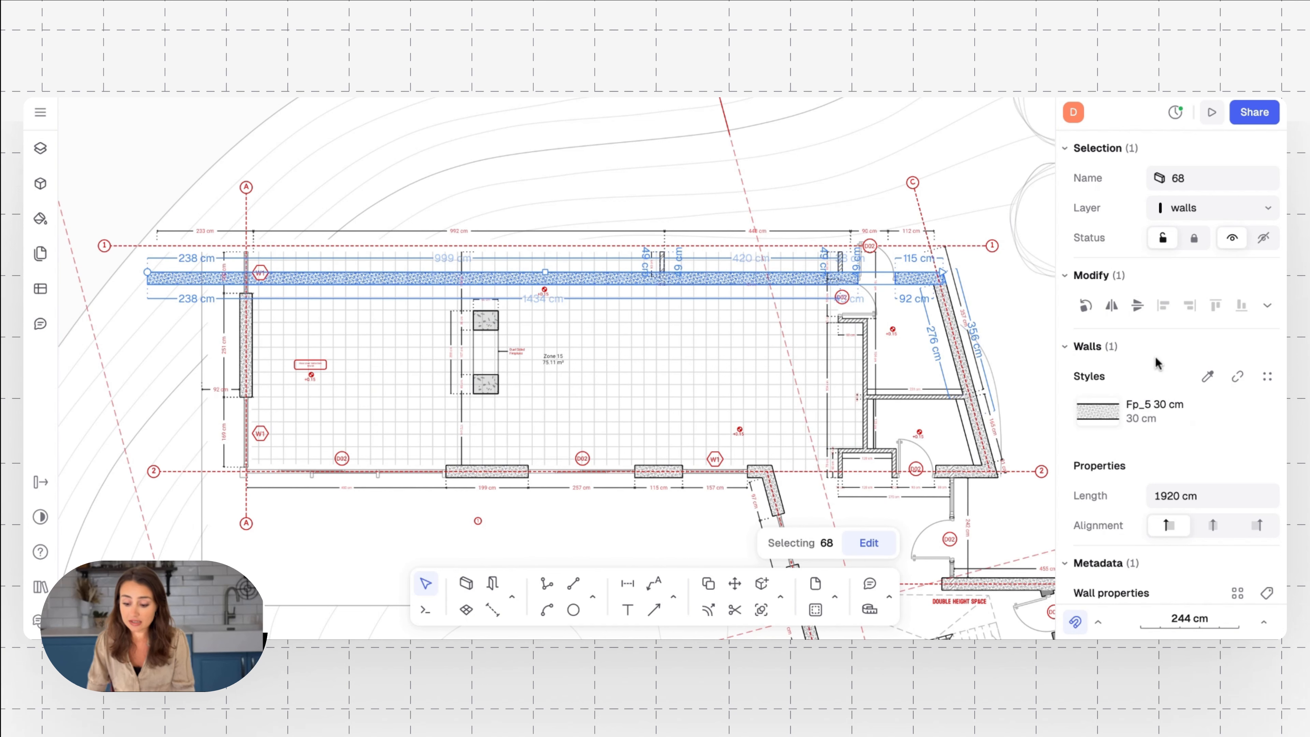
Detach the selected wall from its shared style and set its thickness to 20 cm
mouse_move(1206, 418)
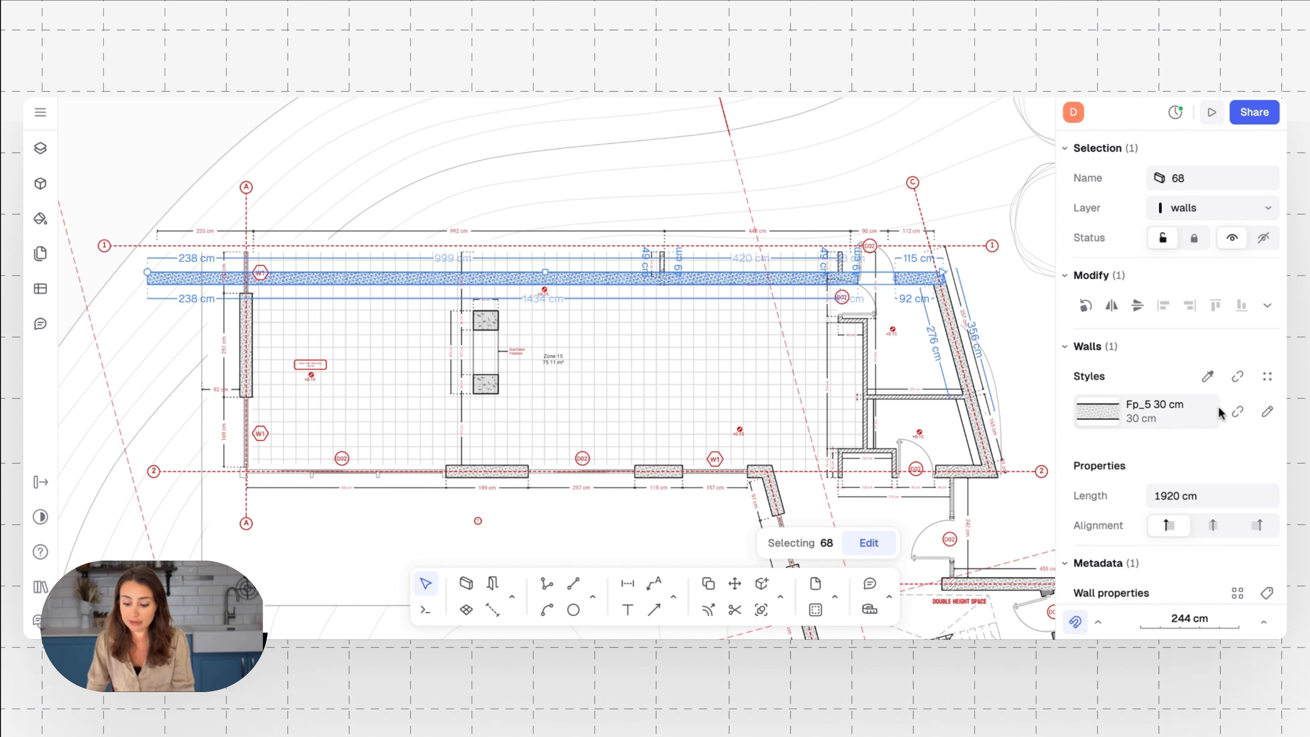
click(1231, 413)
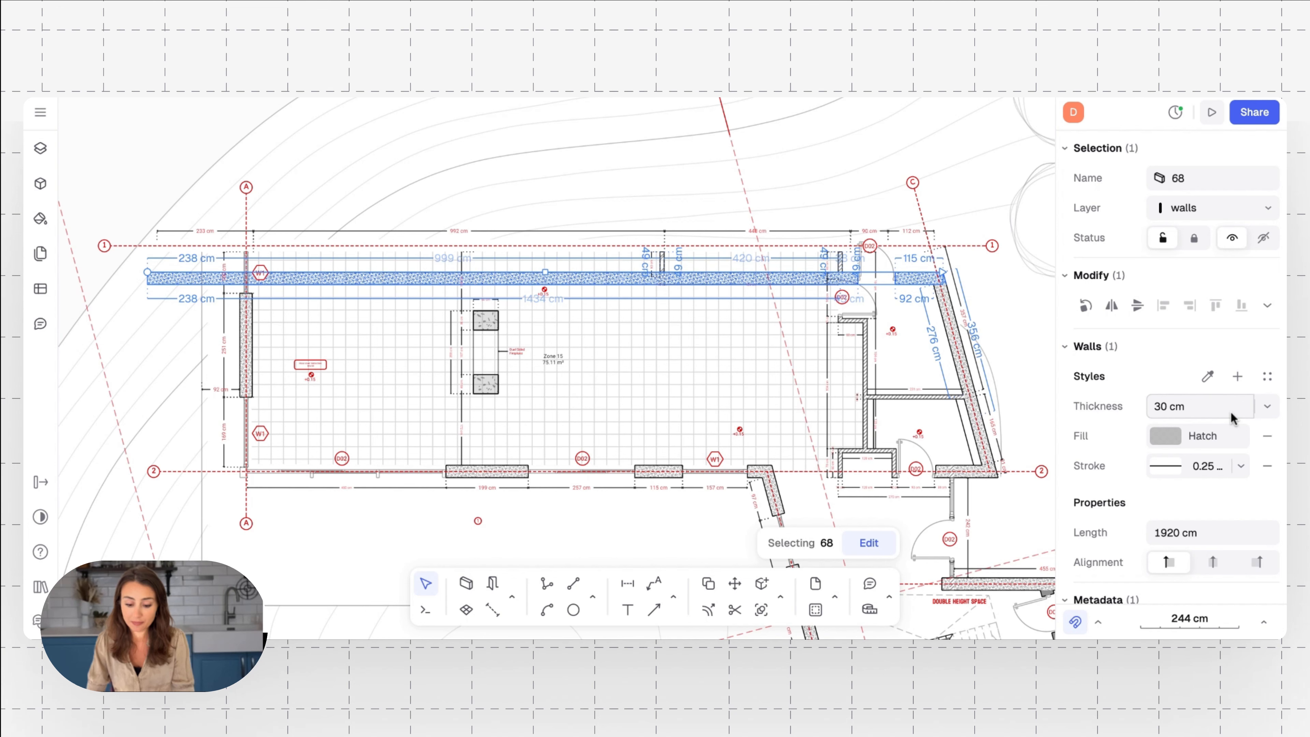
scroll(1089, 433, down, 2)
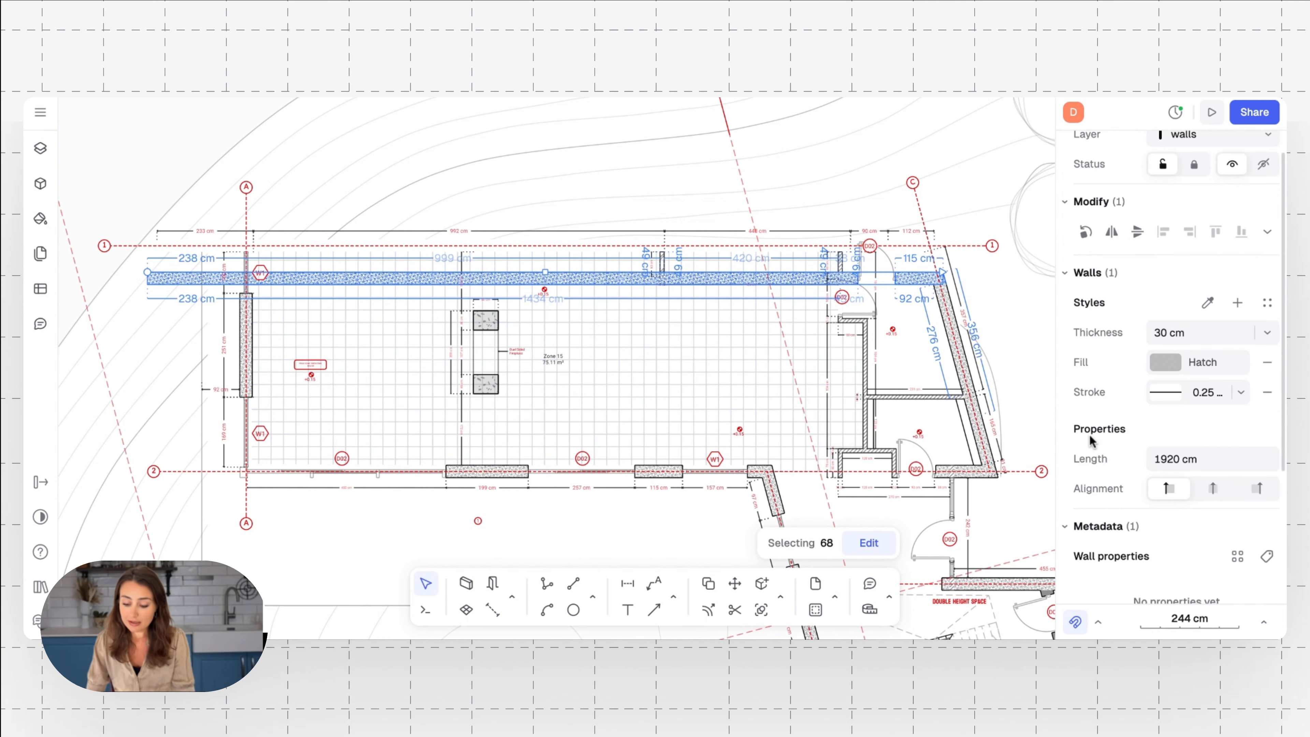
click(1267, 329)
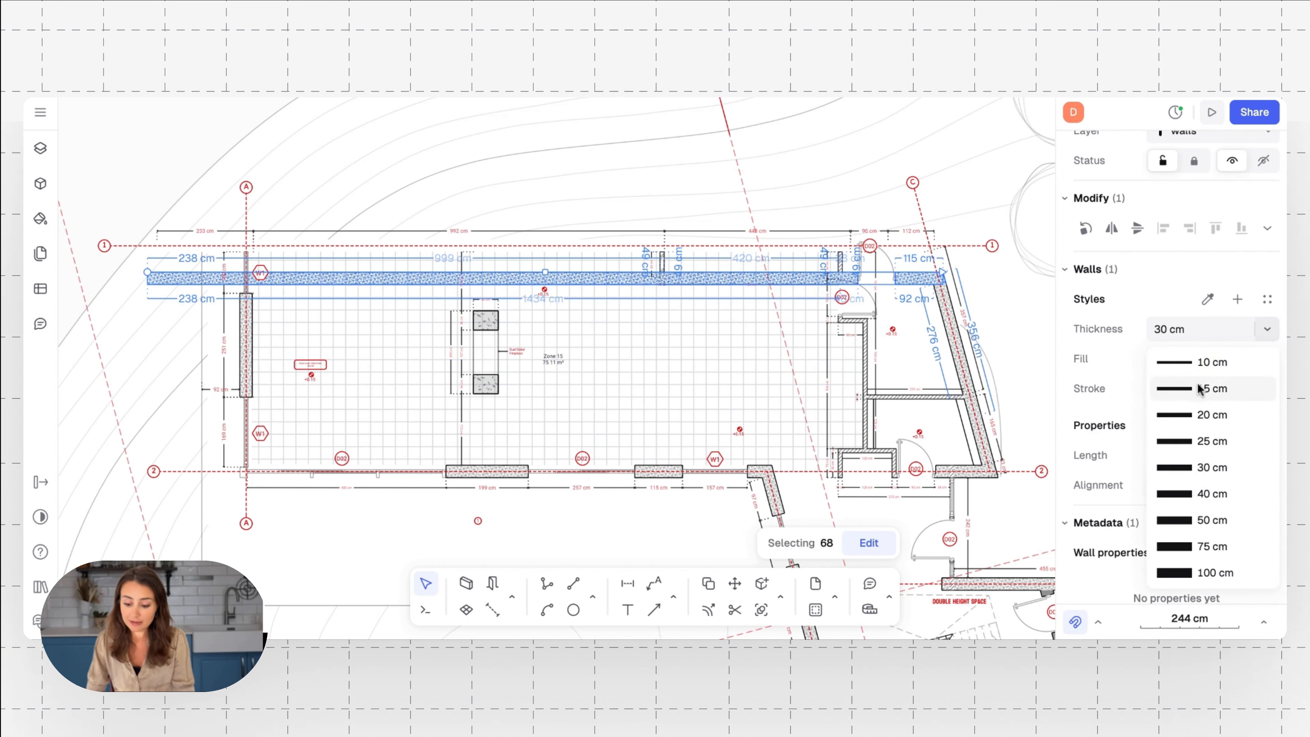
click(1232, 416)
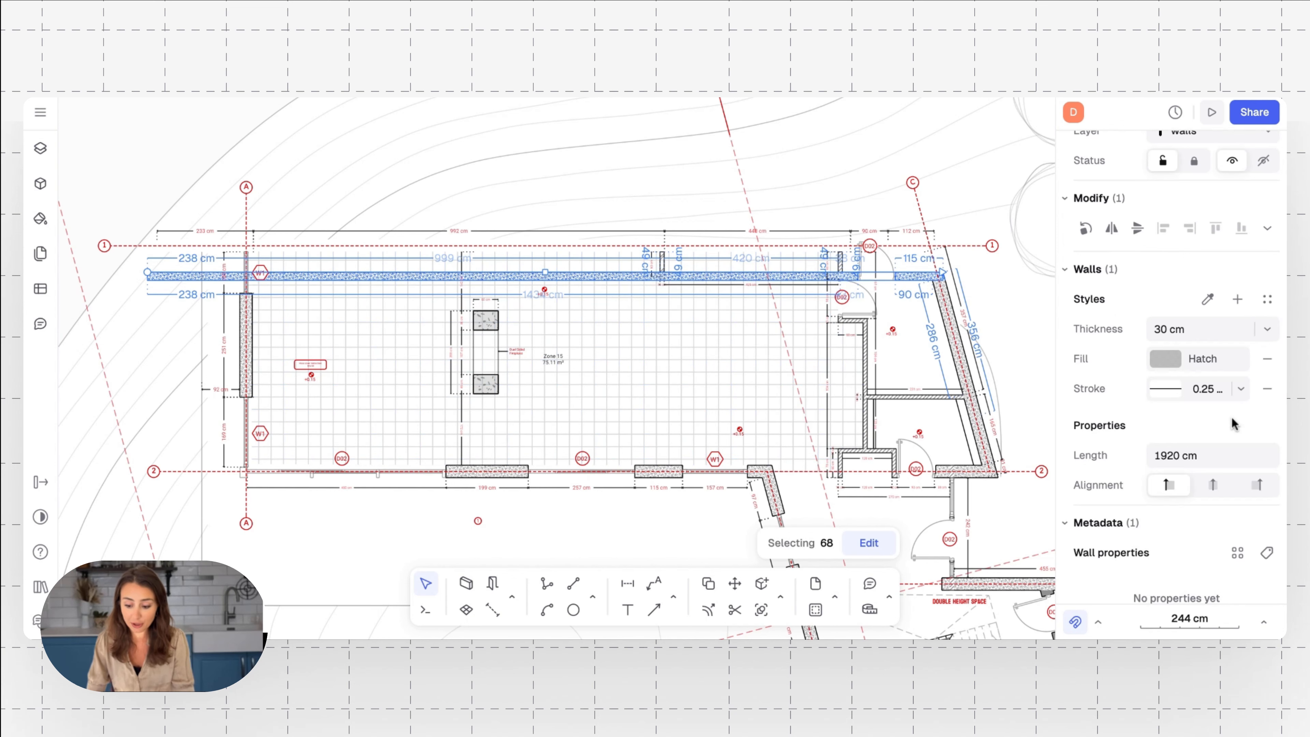
Replace the selected wall's hatch fill with a solid dark navy colour
click(1212, 361)
click(946, 353)
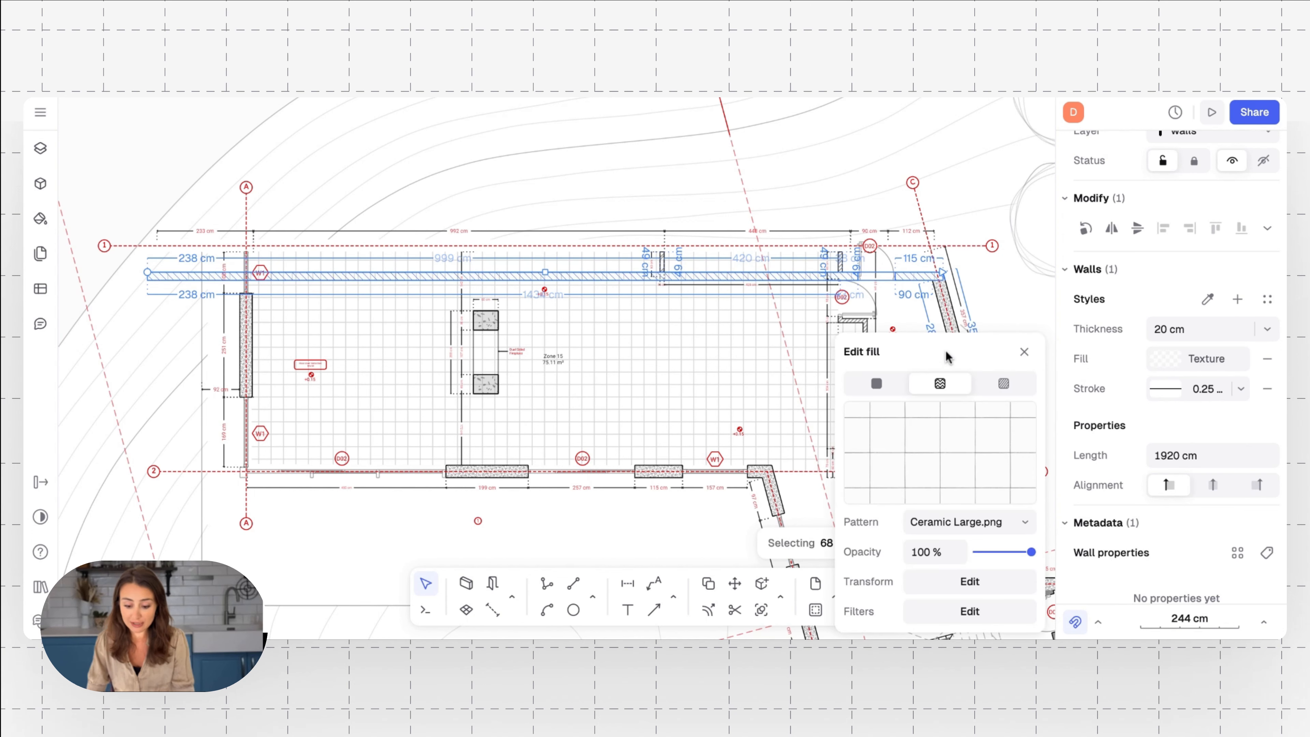
click(888, 387)
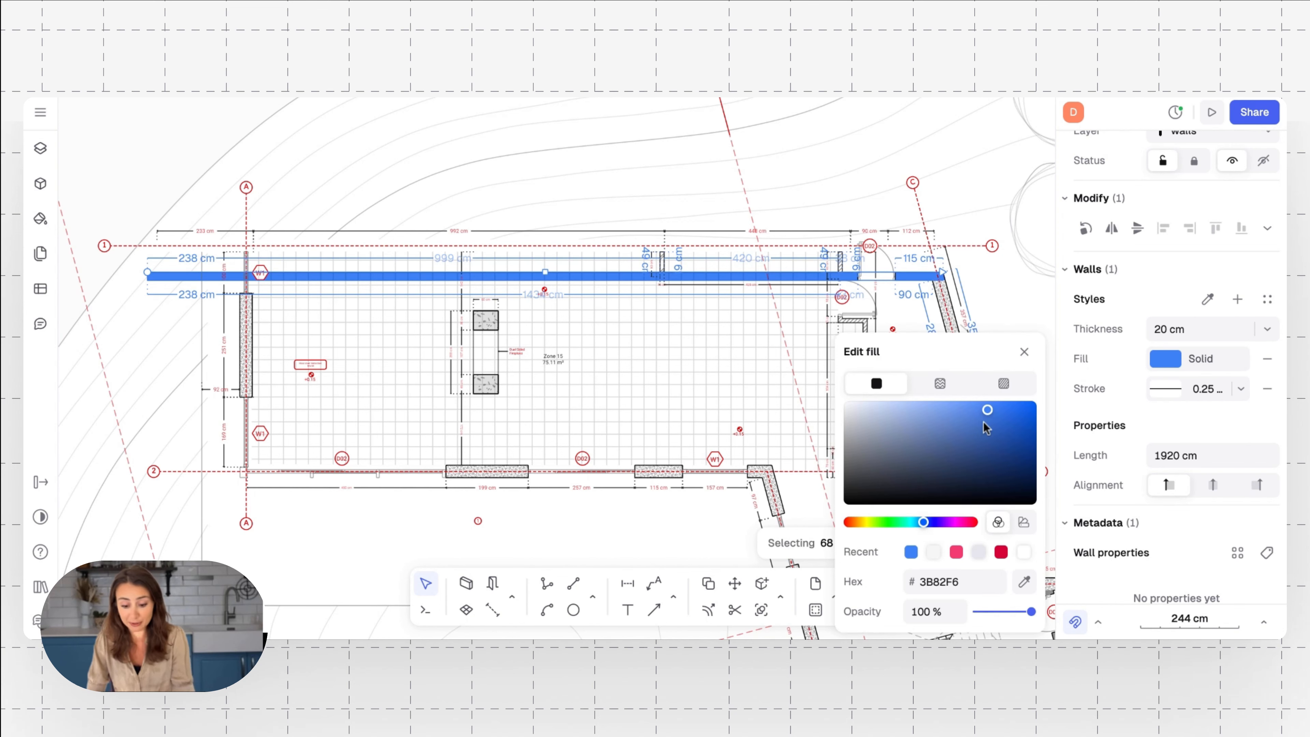
click(968, 430)
drag(966, 452, 942, 463)
Set the navy wall's stroke width to 1.4 mm and inspect the heavier outline up close
click(1196, 388)
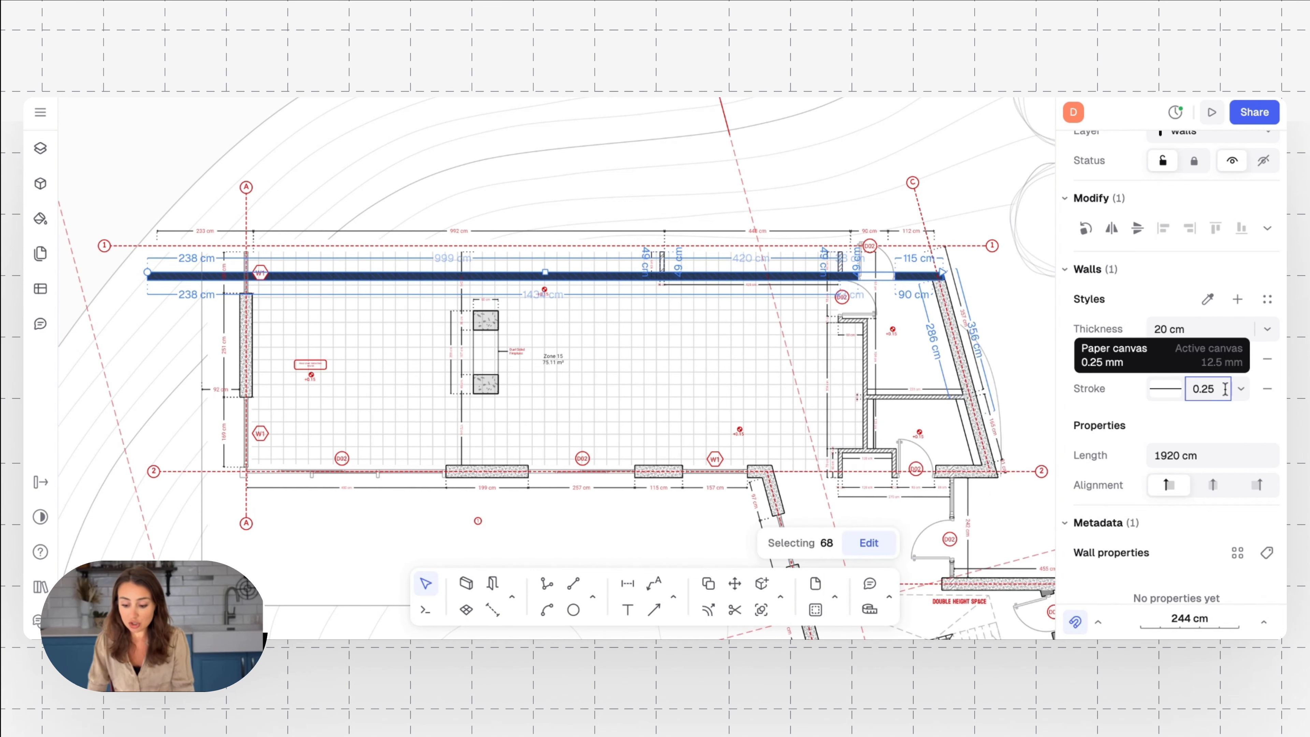
click(1241, 392)
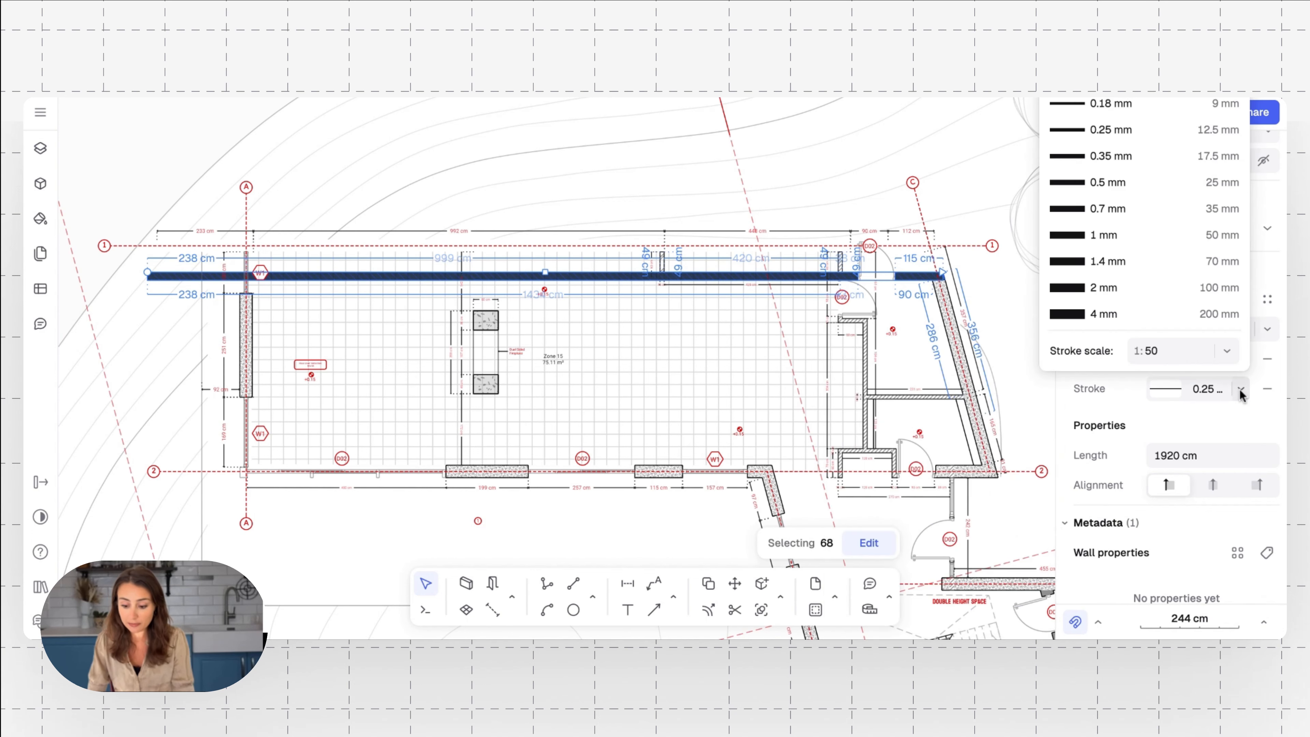
click(1124, 267)
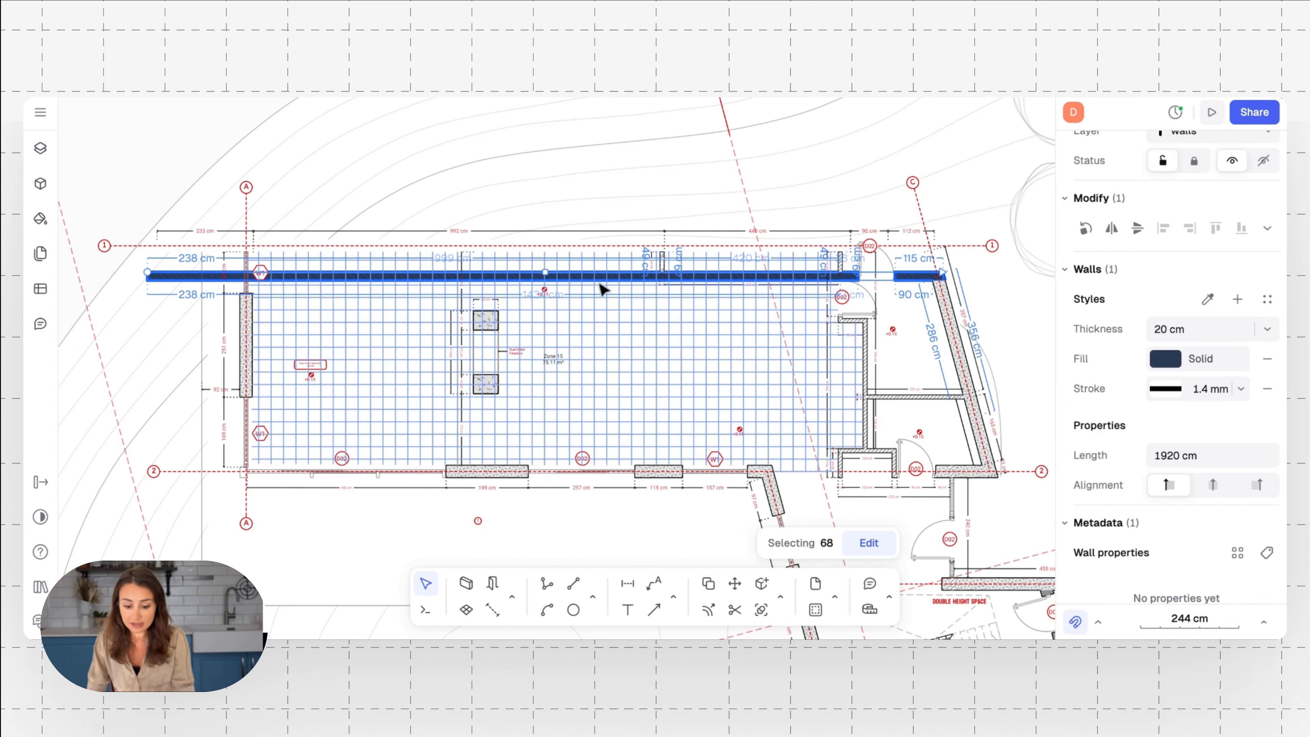
scroll(577, 280, up, 10)
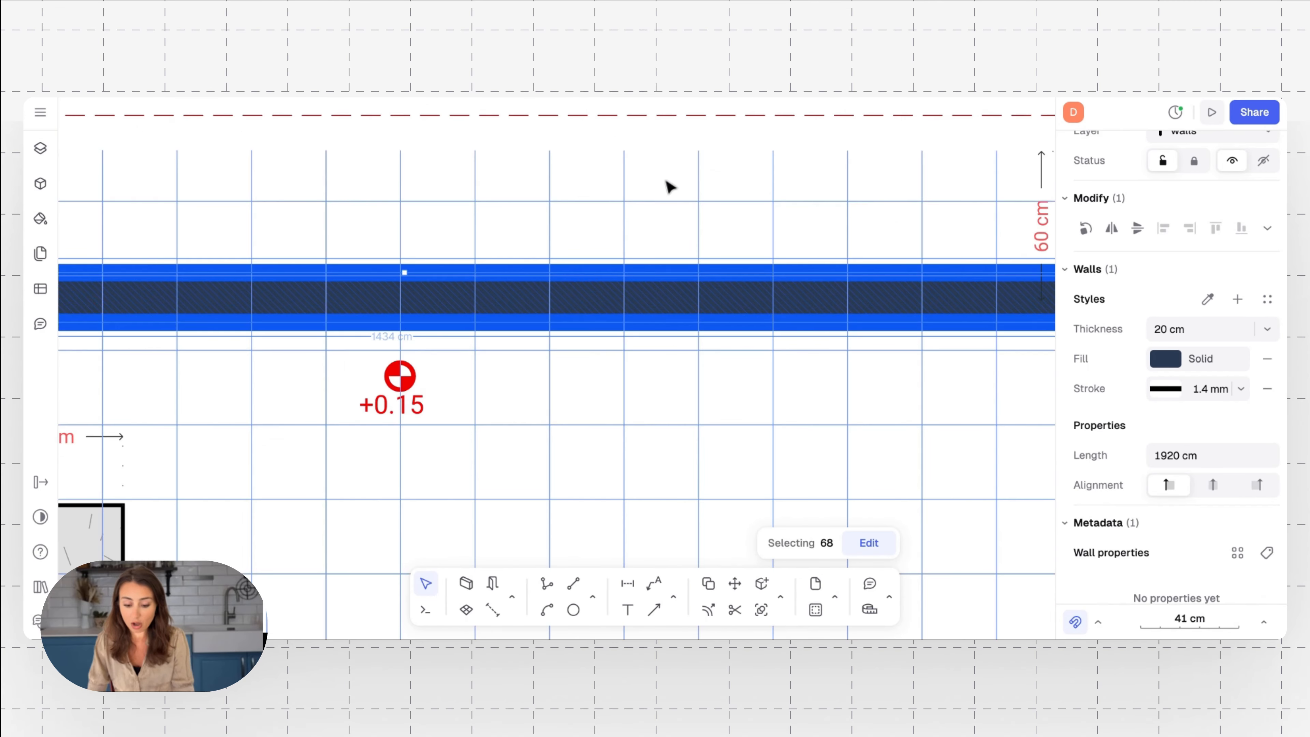
click(614, 284)
scroll(616, 284, down, 4)
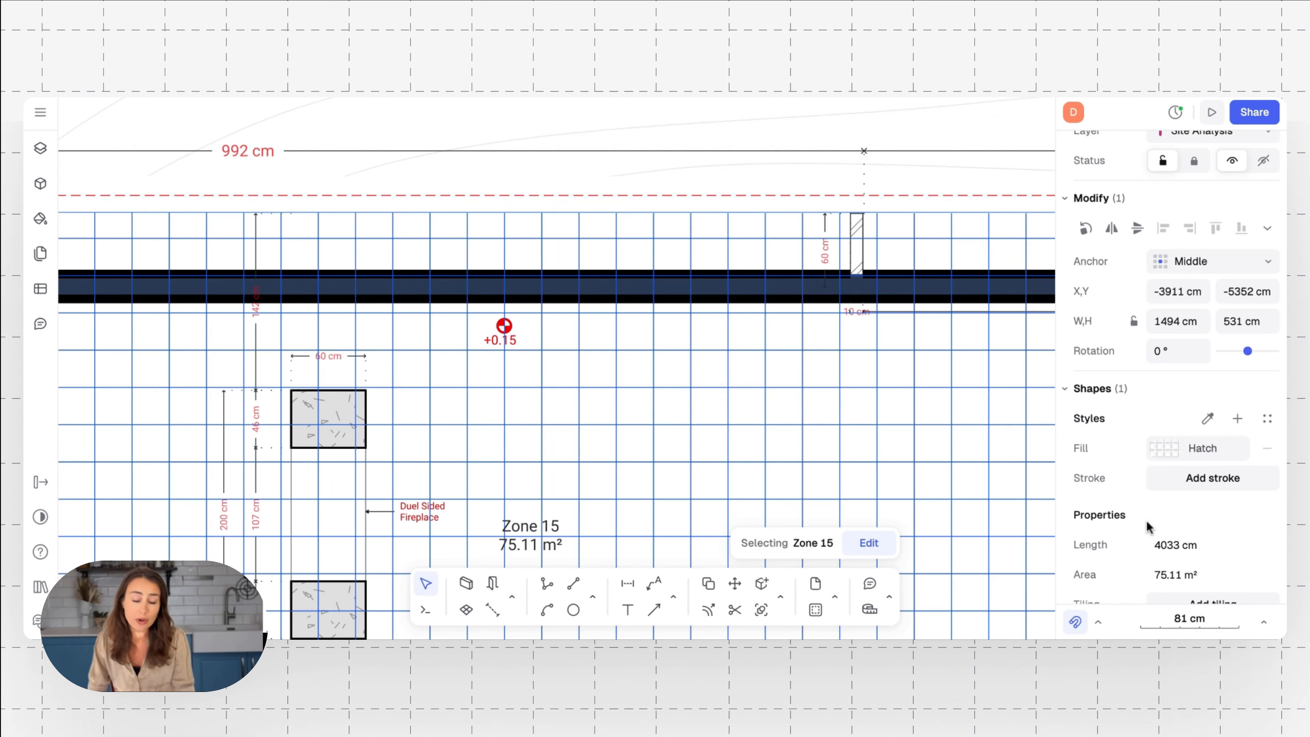
Examine the Lighting plan sheet, covering the fixtures in the living, dining and kitchen areas and the light legend
scroll(1146, 519, down, 4)
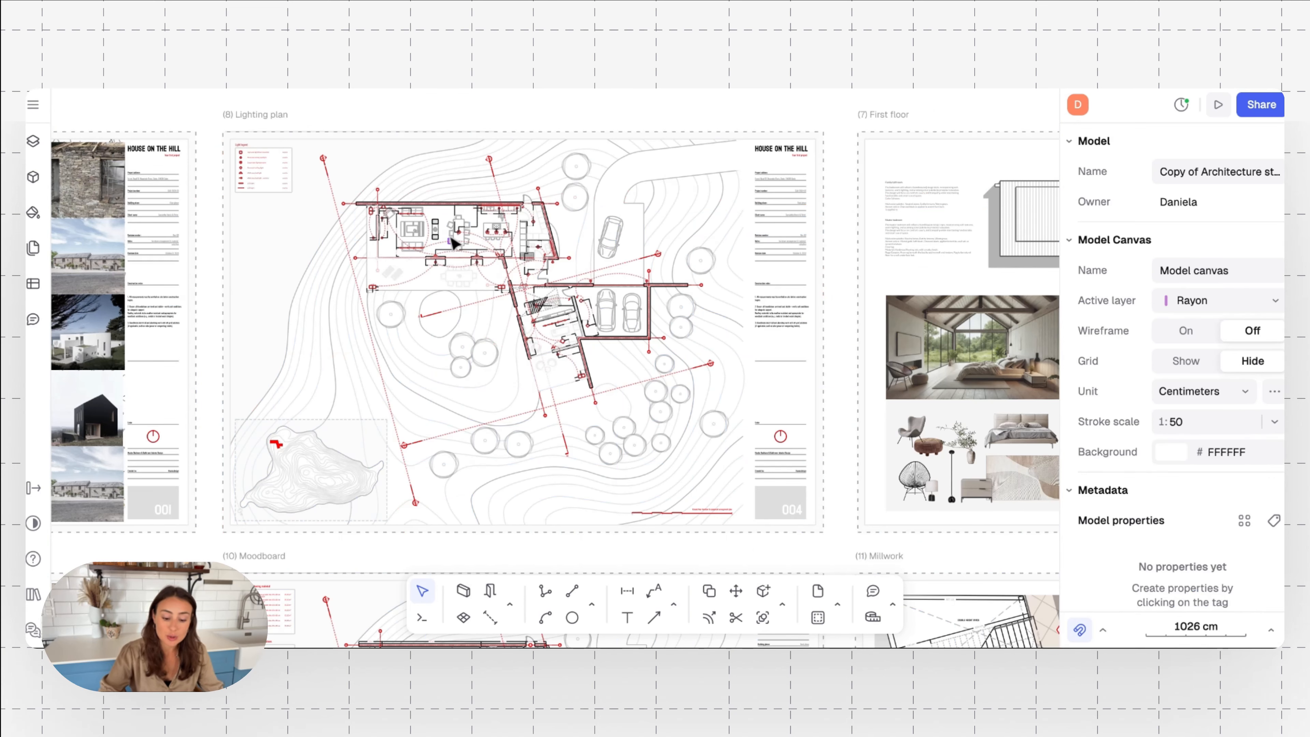
scroll(389, 346, up, 6)
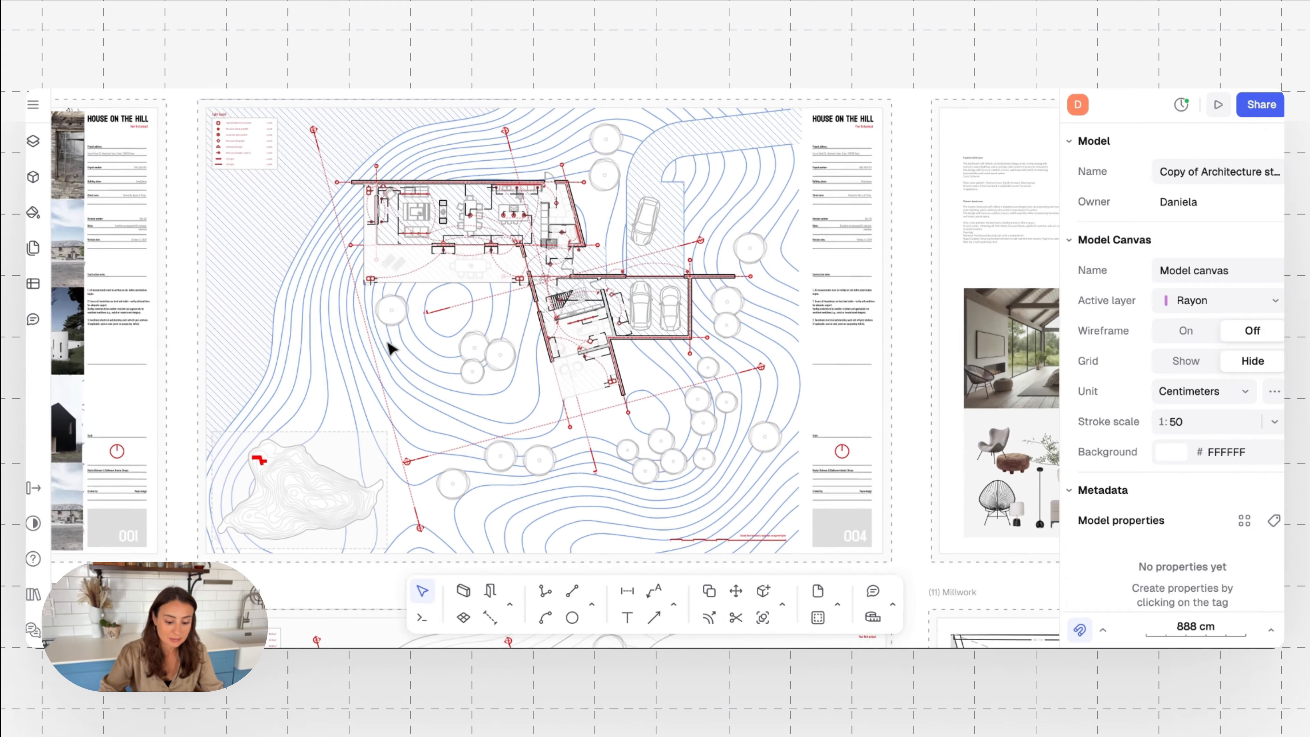
scroll(389, 346, up, 3)
scroll(389, 346, up, 5)
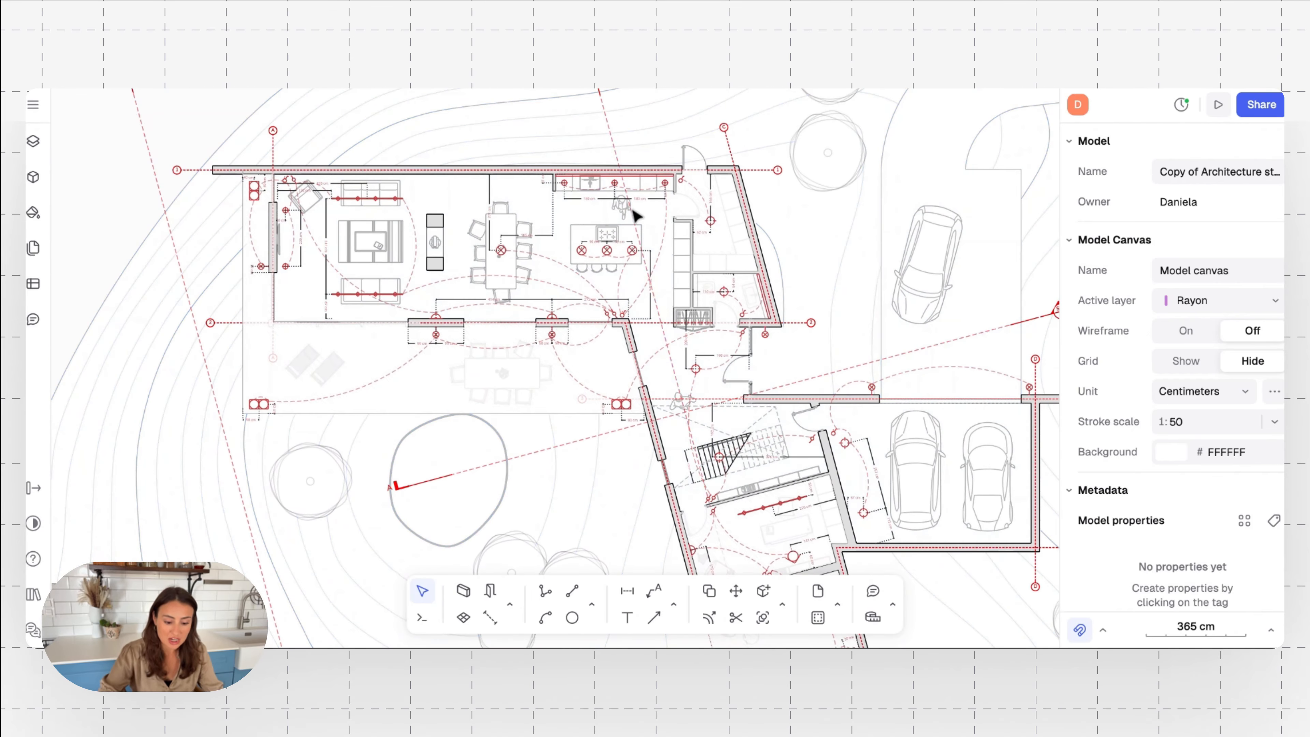
scroll(447, 237, up, 1)
scroll(446, 236, up, 4)
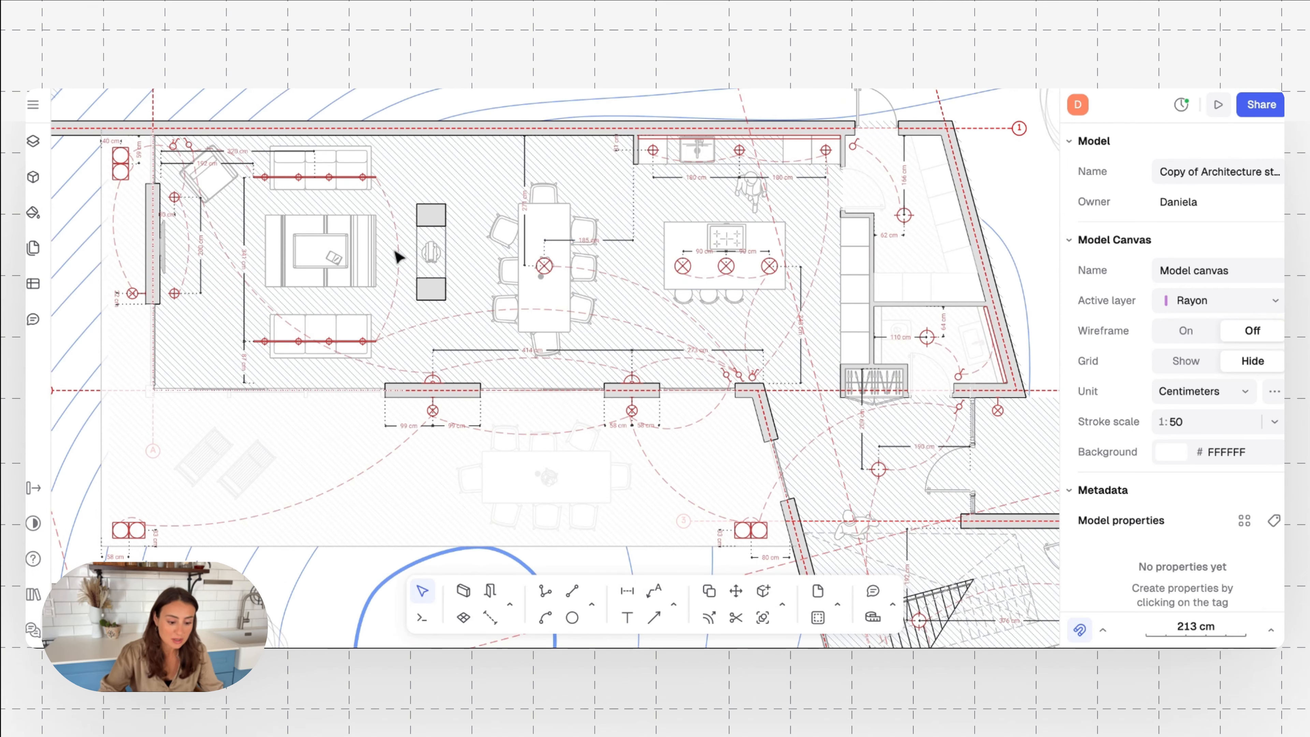
scroll(398, 254, down, 6)
scroll(398, 254, left, 6)
scroll(398, 254, up, 2)
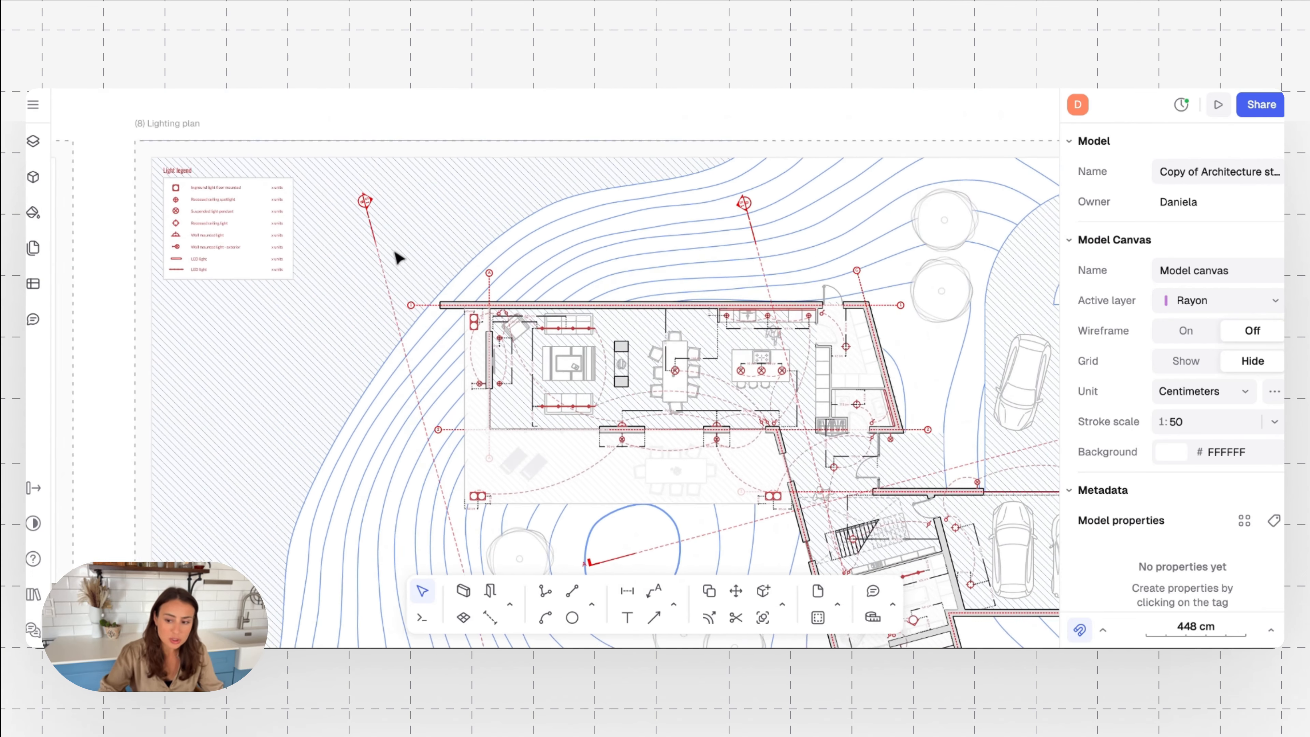
scroll(343, 249, up, 10)
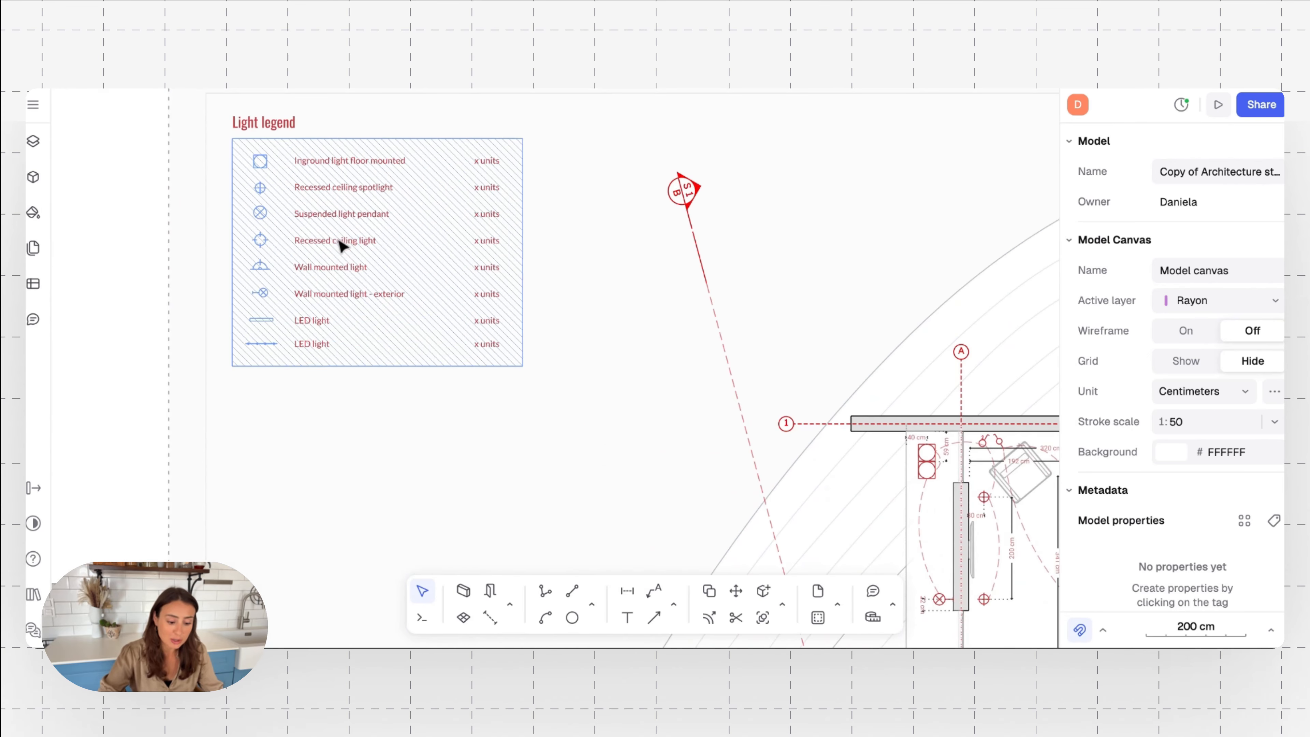
scroll(343, 249, up, 2)
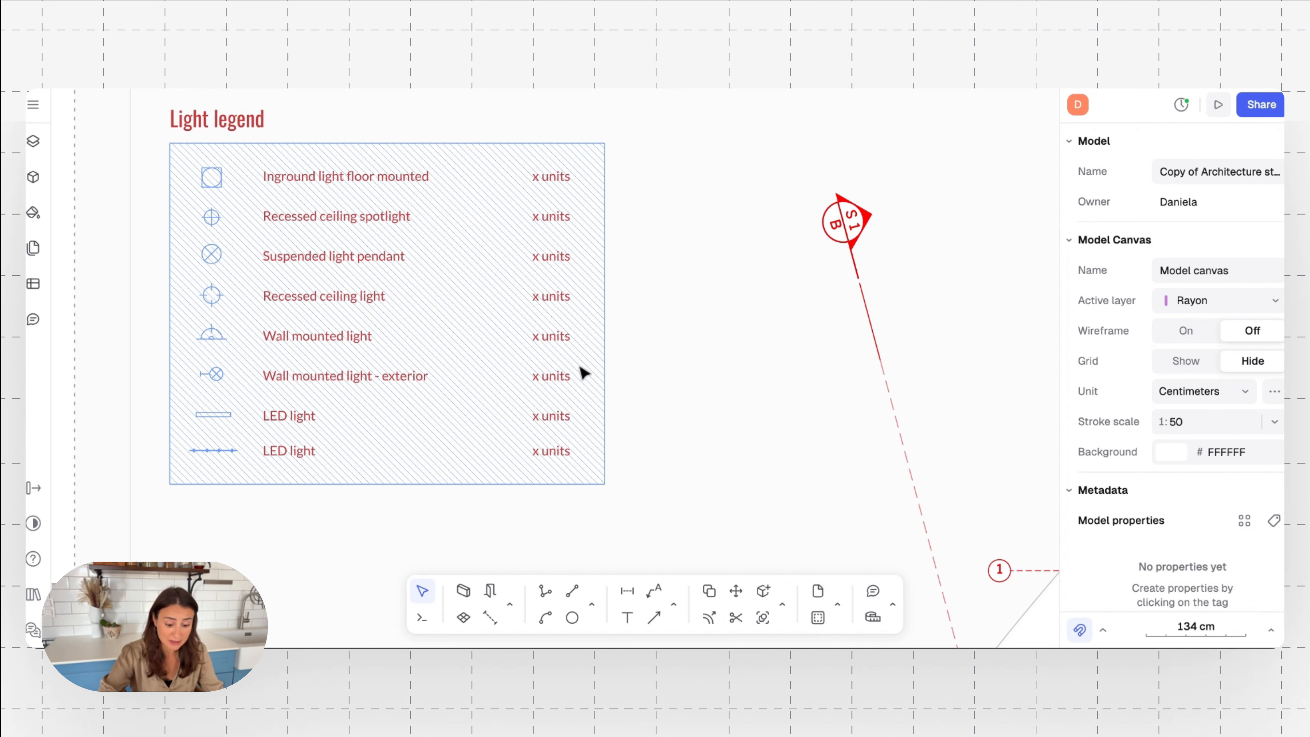
Examine the switch symbols and dashed circuit lines at the wall corner between the kitchen and the patio
ctrl+scroll(582, 371, down, 5)
scroll(582, 371, right, 10)
scroll(582, 371, down, 4)
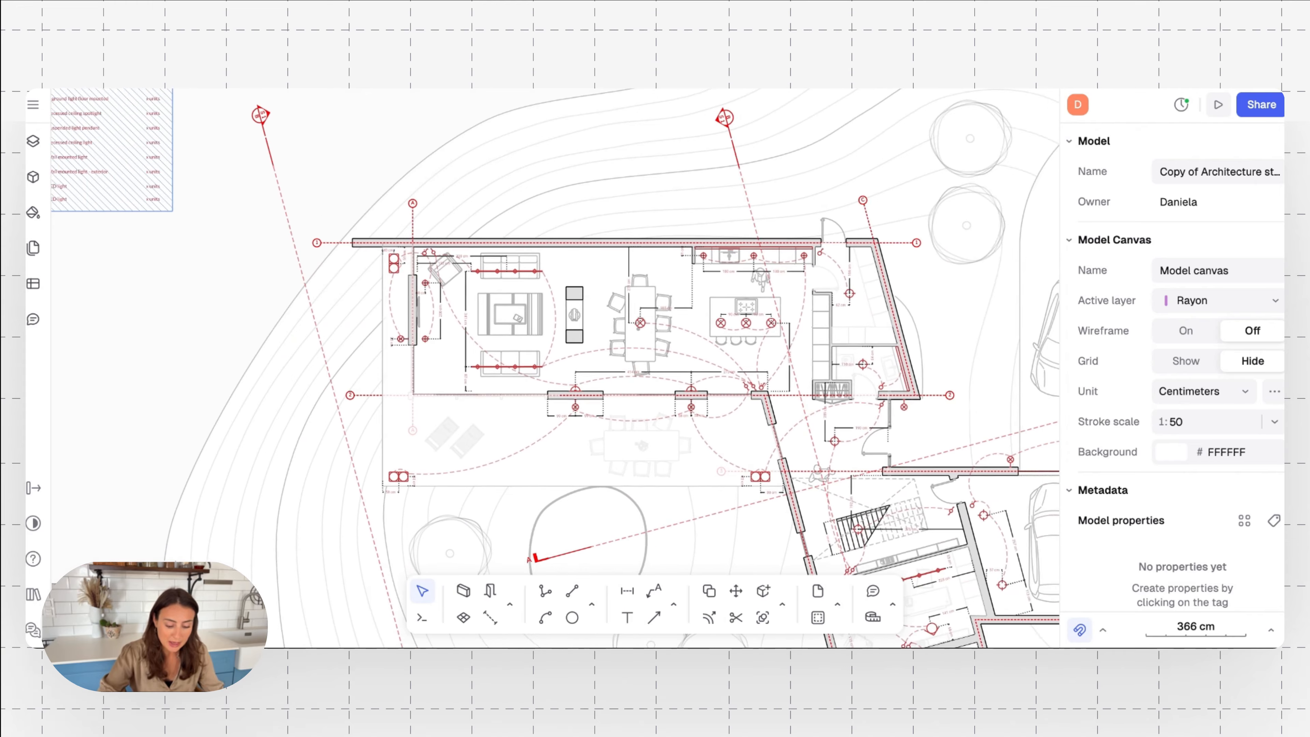
scroll(535, 328, right, 2)
scroll(535, 328, down, 2)
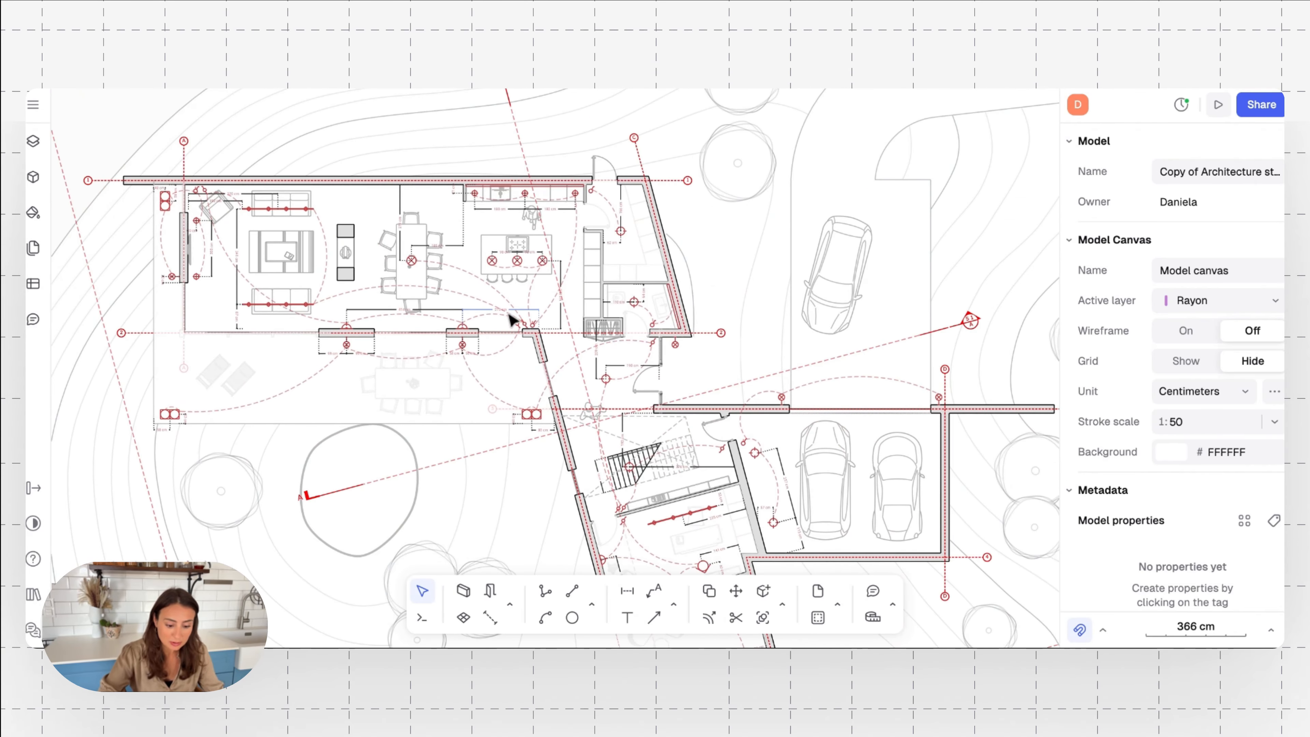
ctrl+scroll(513, 321, up, 8)
ctrl+scroll(512, 320, up, 1)
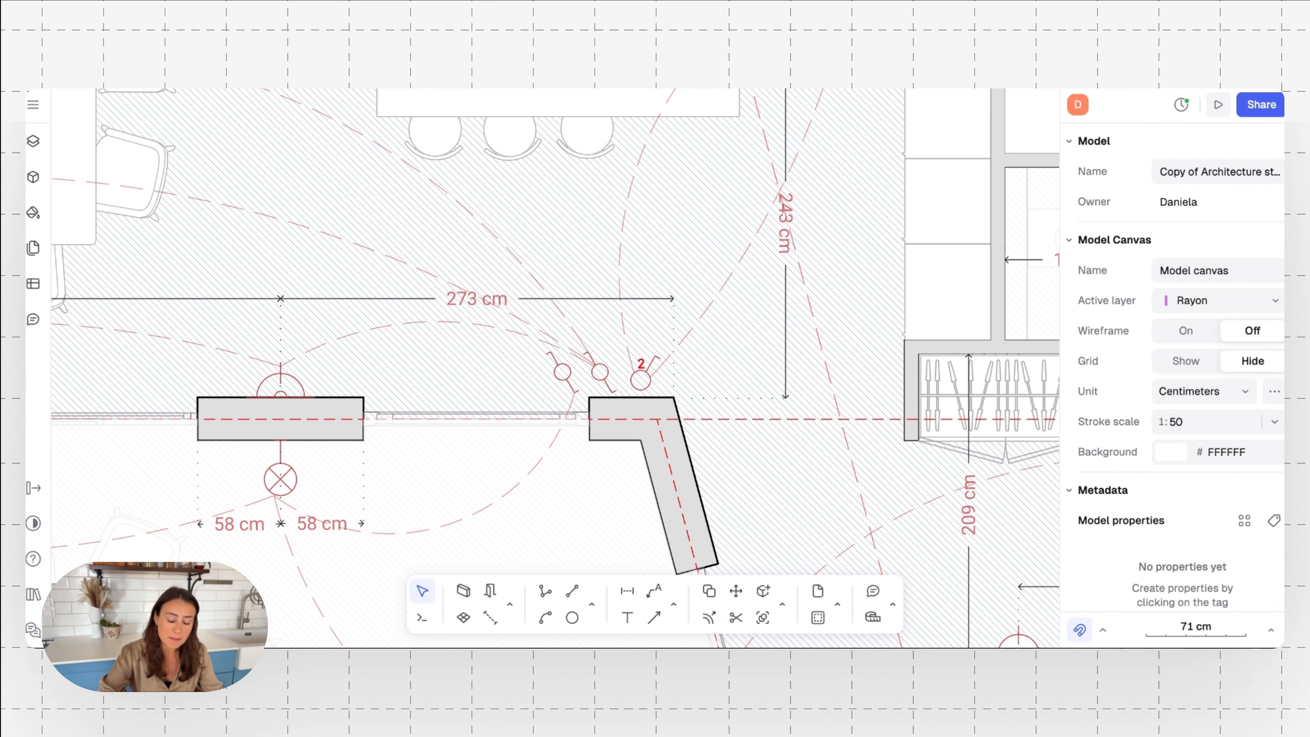
scroll(533, 336, down, 5)
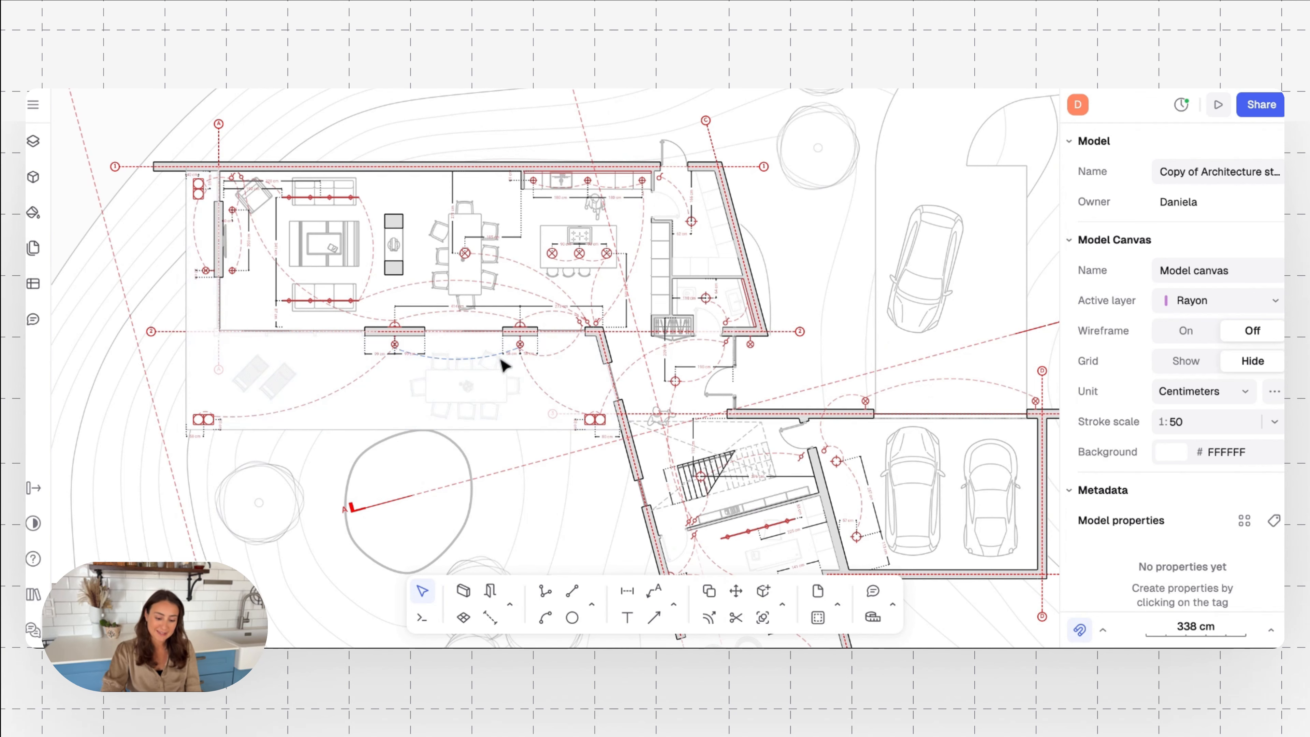
Inspect the light positions and their dimensions across the lighting plan, from the living area's lower wall to the office below the stairs
scroll(550, 407, down, 5)
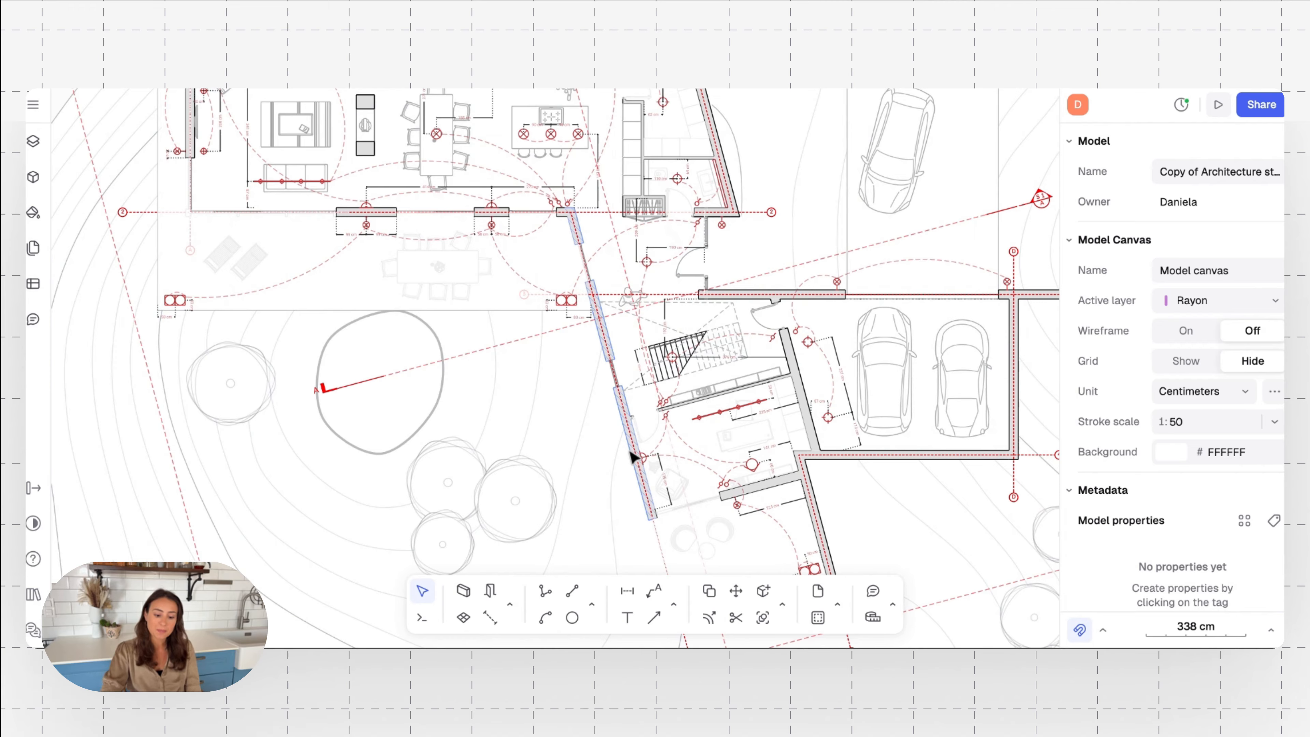
ctrl+scroll(632, 453, up, 5)
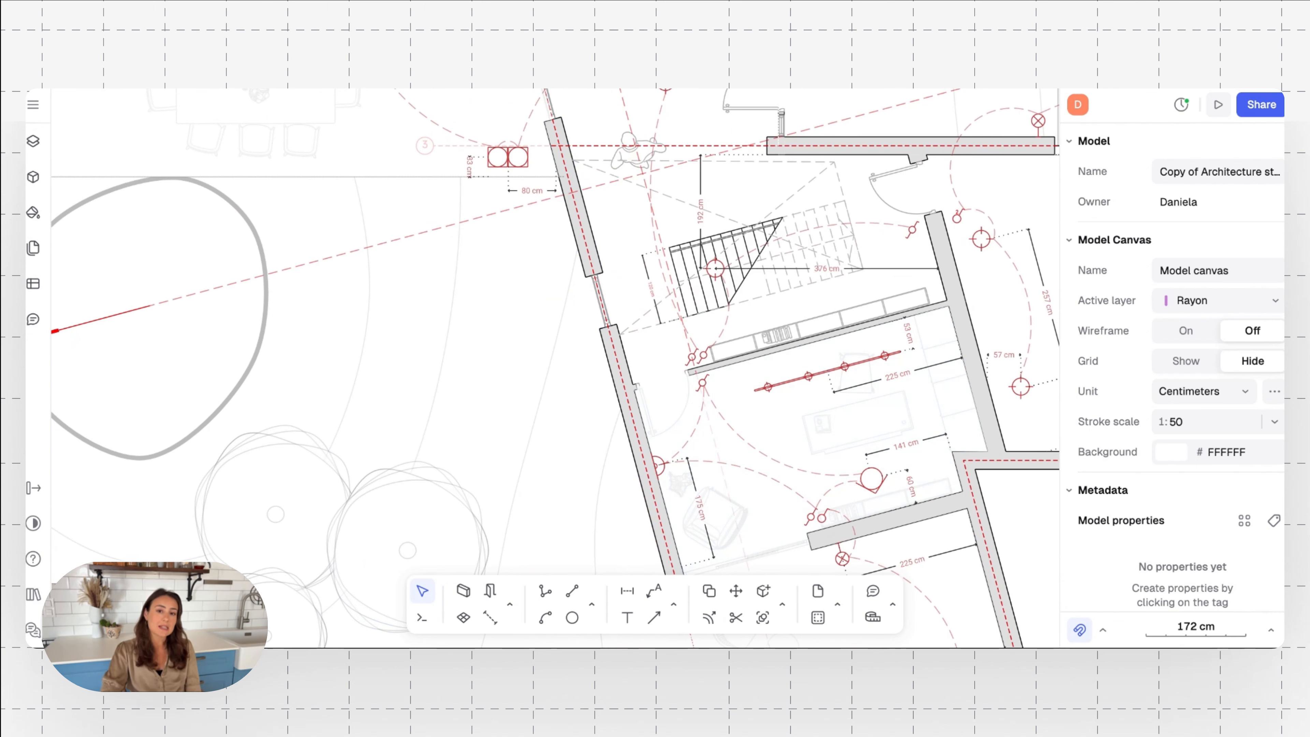
ctrl+scroll(392, 306, down, 6)
scroll(392, 305, up, 2)
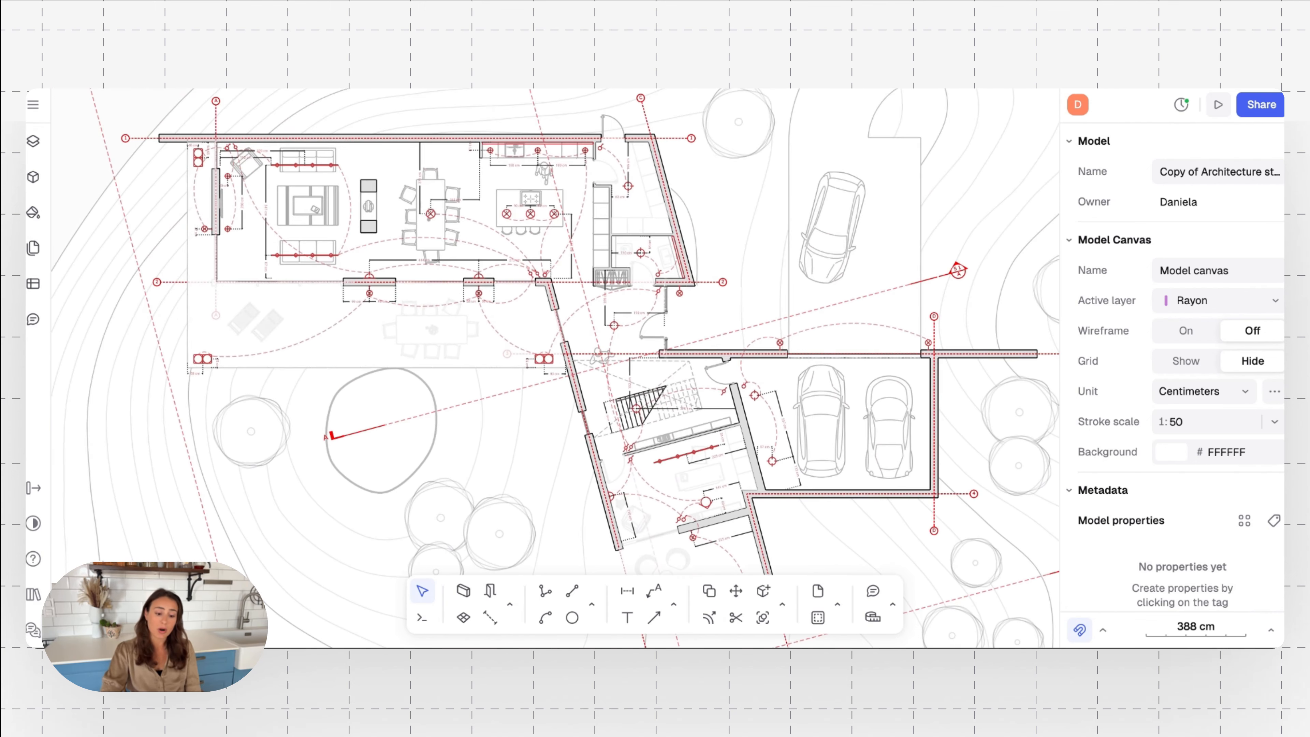
ctrl+scroll(343, 247, up, 5)
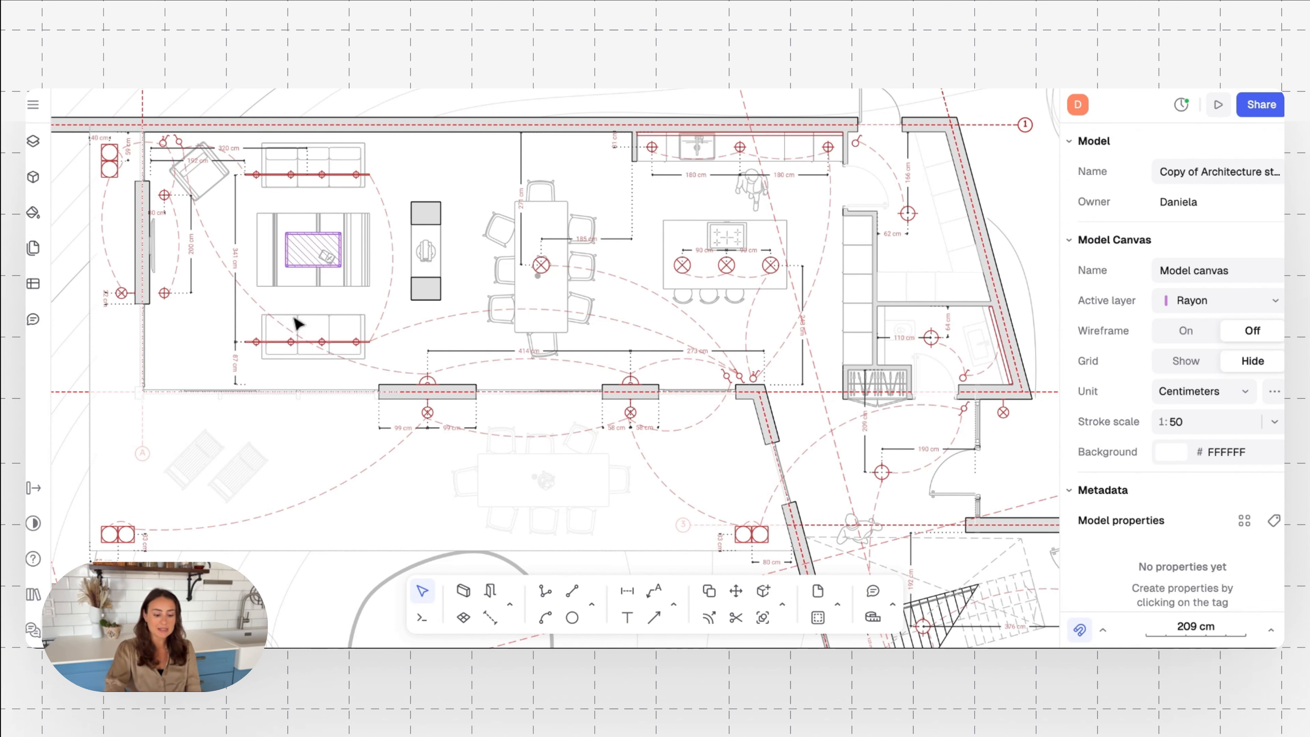
scroll(293, 385, up, 5)
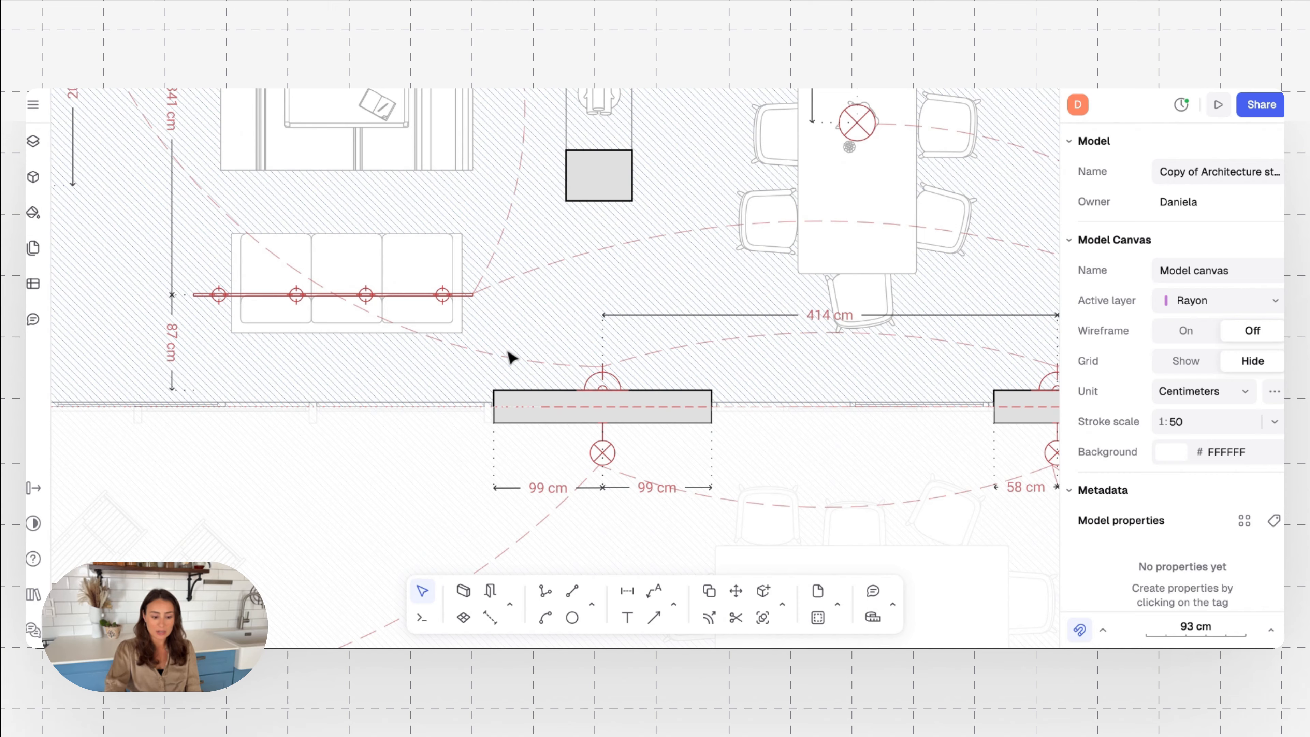
scroll(507, 357, up, 5)
scroll(561, 455, down, 8)
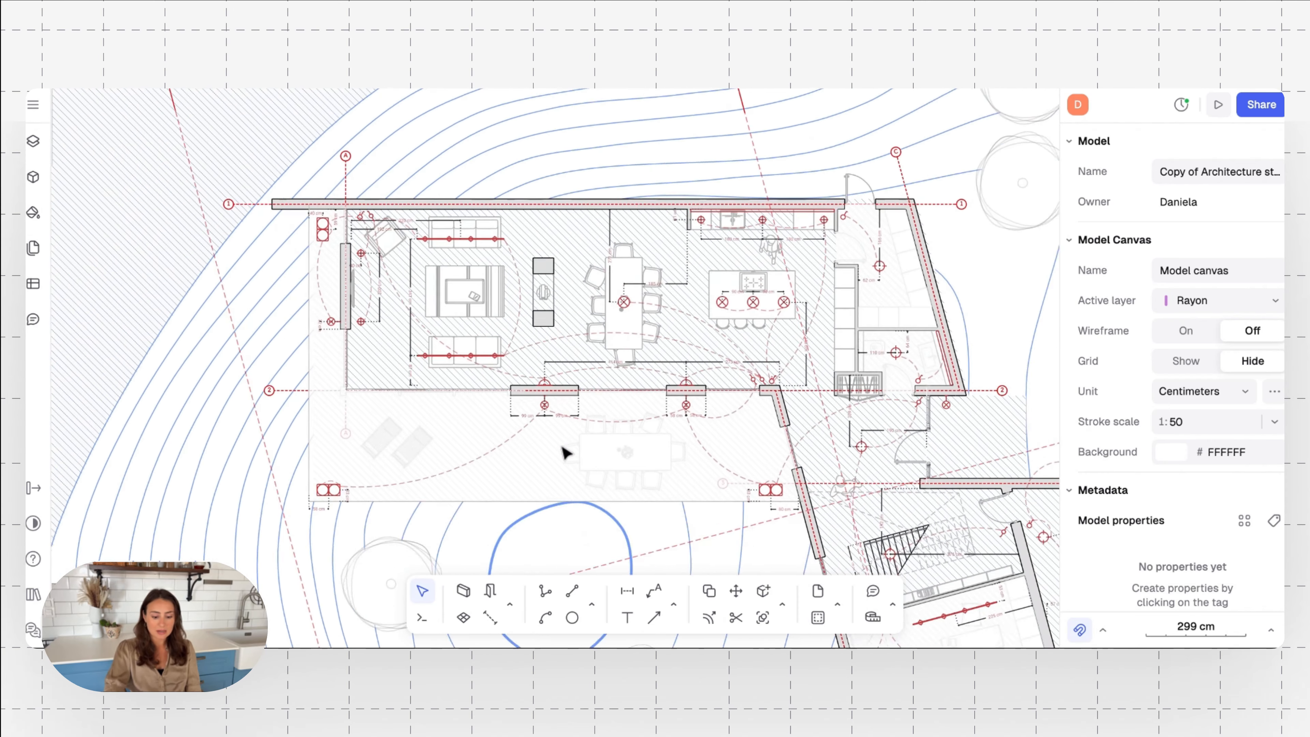
scroll(540, 401, down, 4)
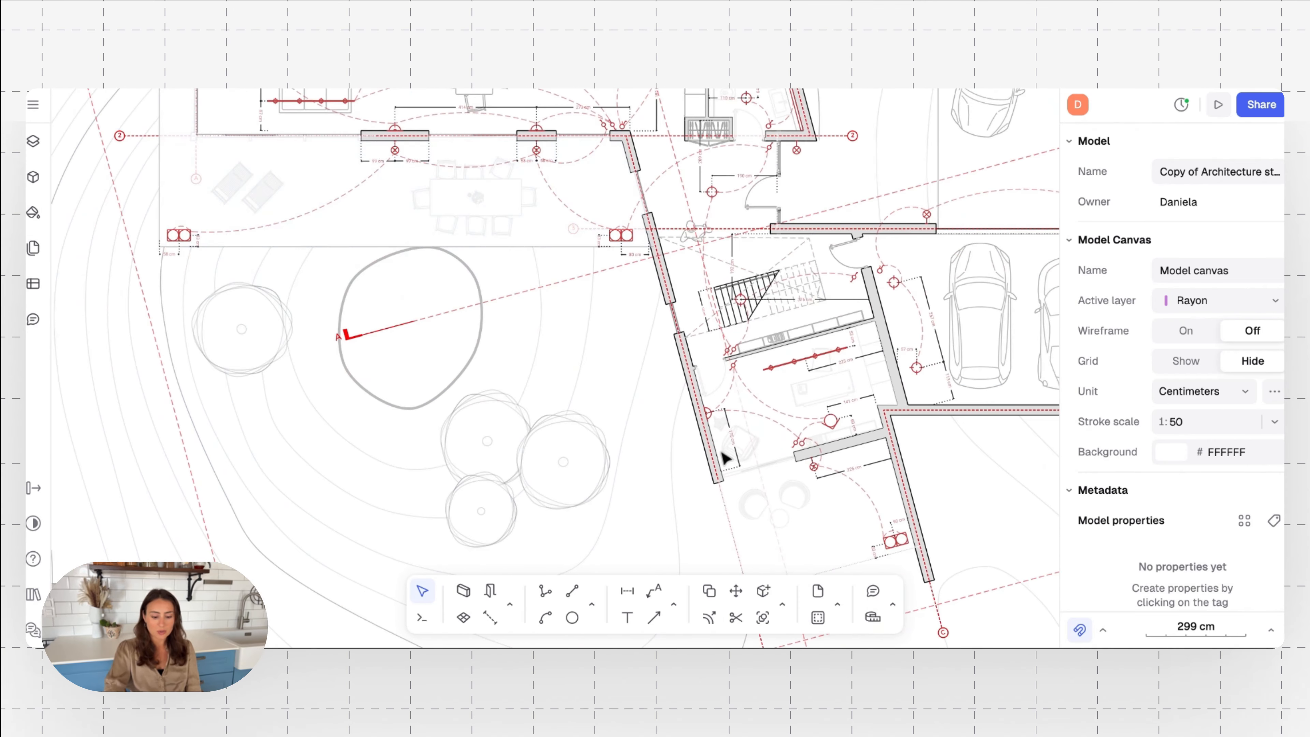
scroll(775, 365, up, 6)
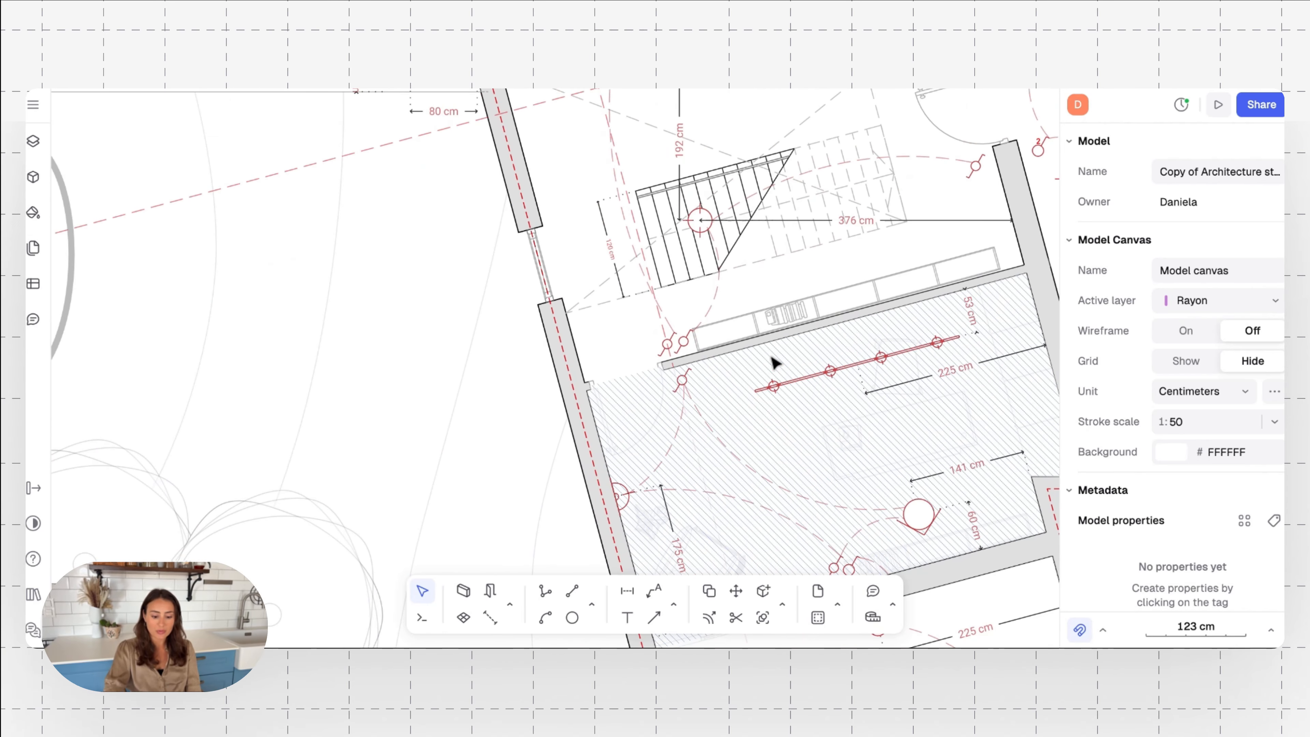
Search the block libraries for lighting and check the views in the Swing arm floor lamp family
click(31, 171)
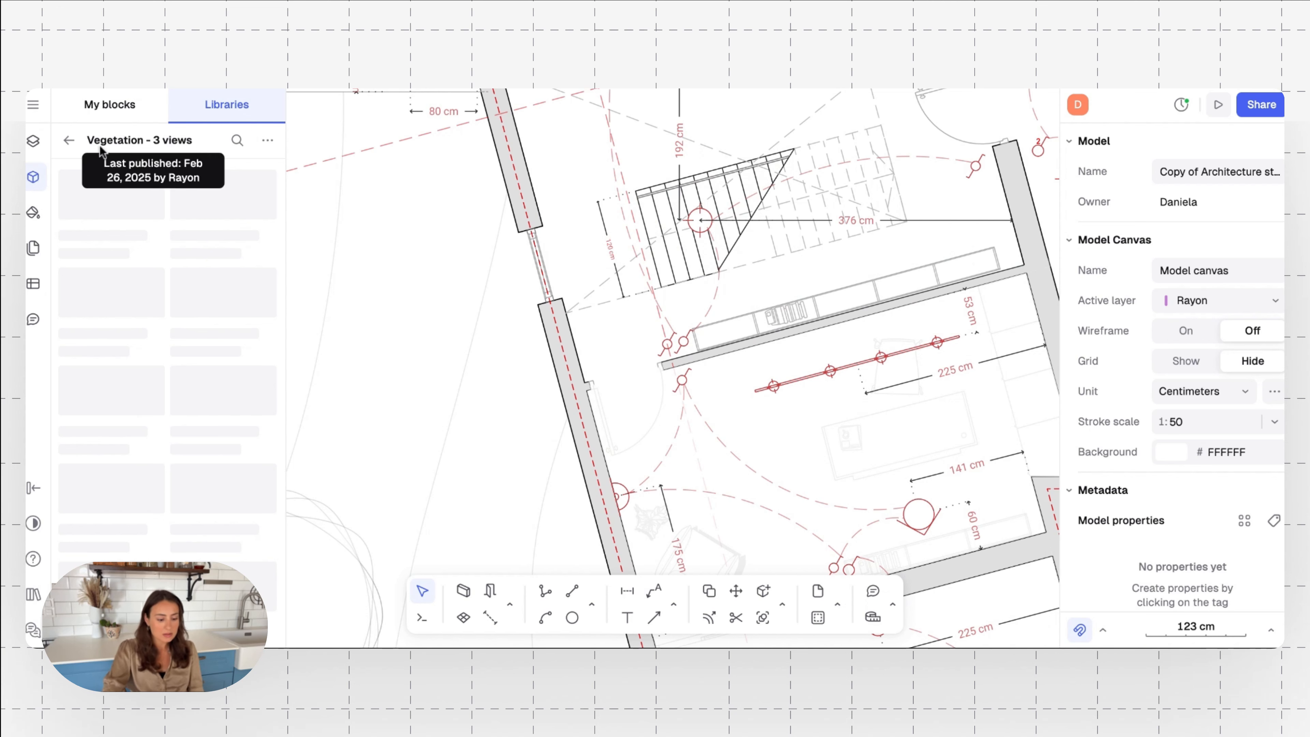
click(70, 140)
click(118, 143)
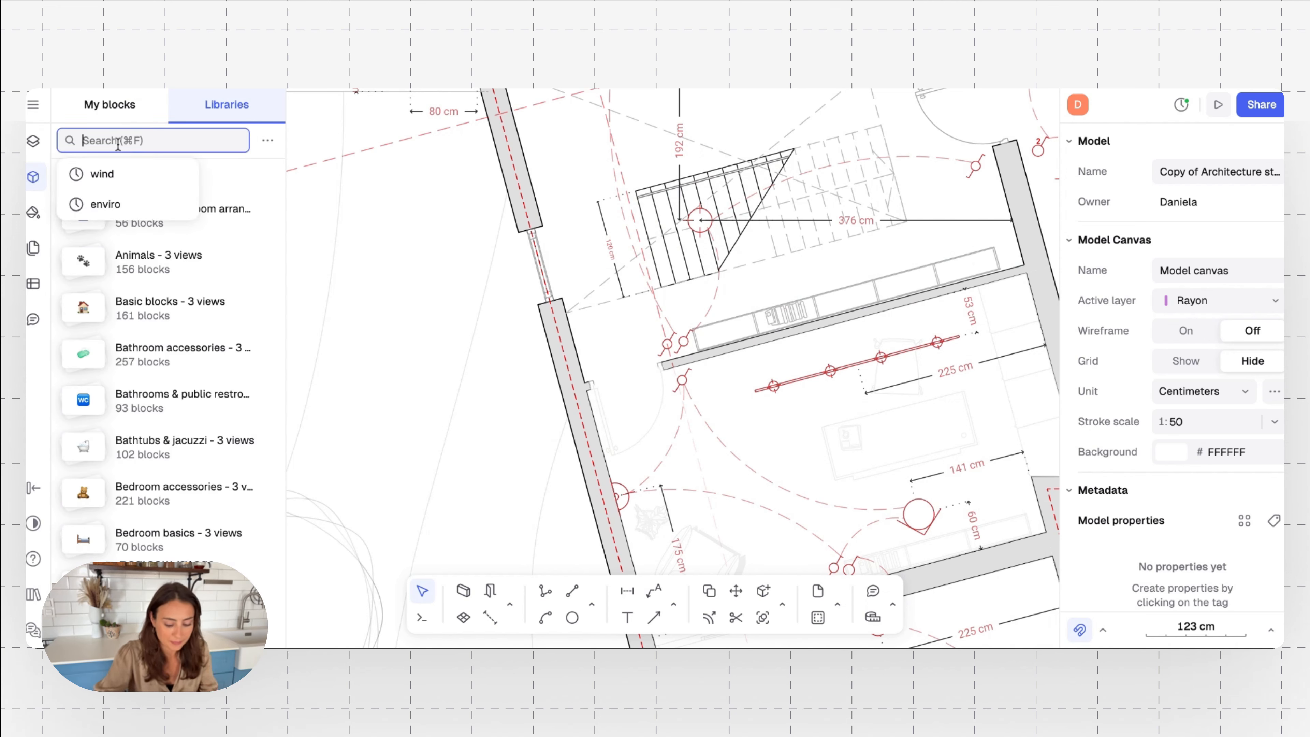
text(lighting)
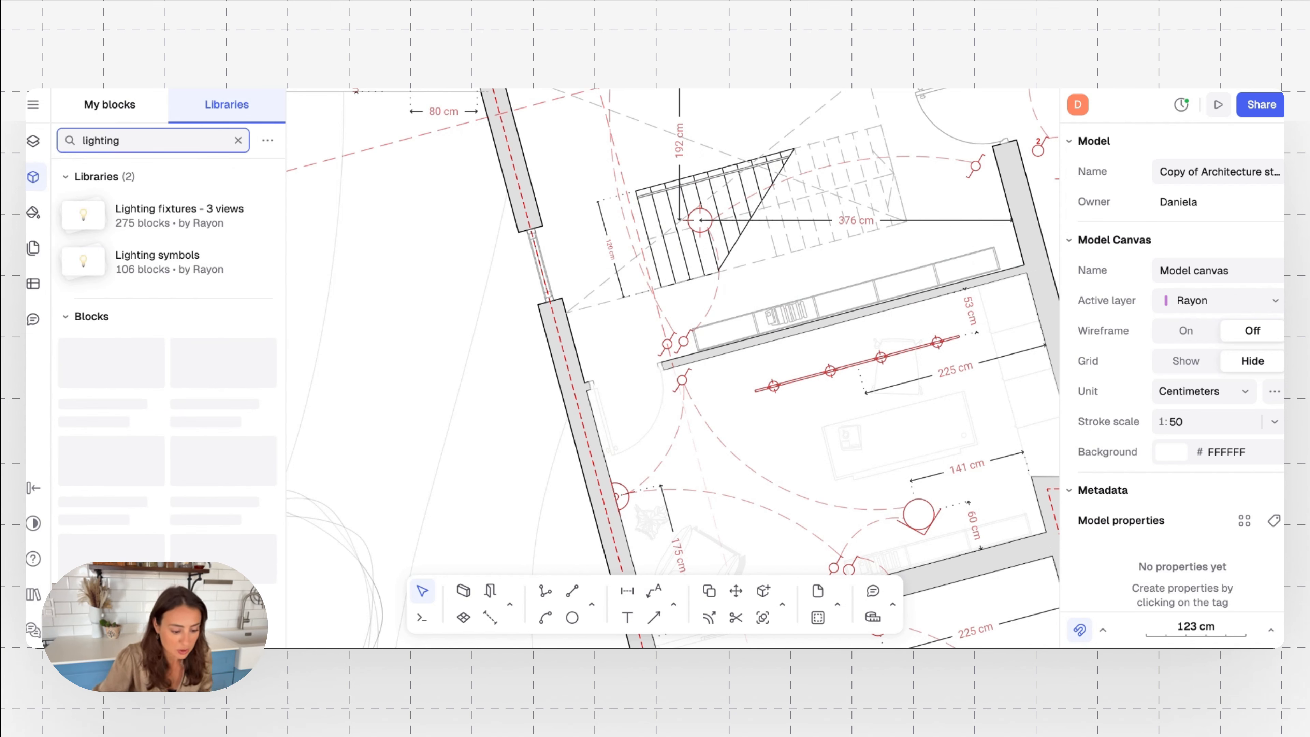
click(148, 357)
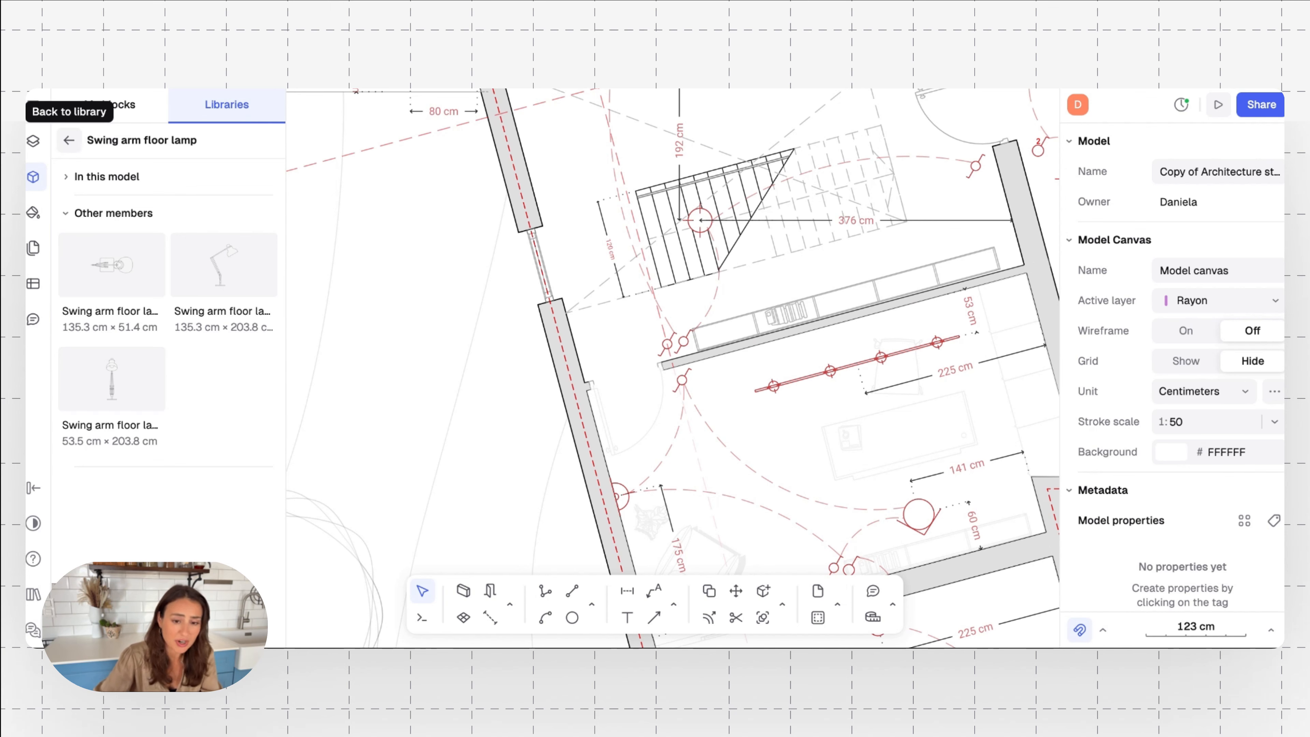
click(68, 140)
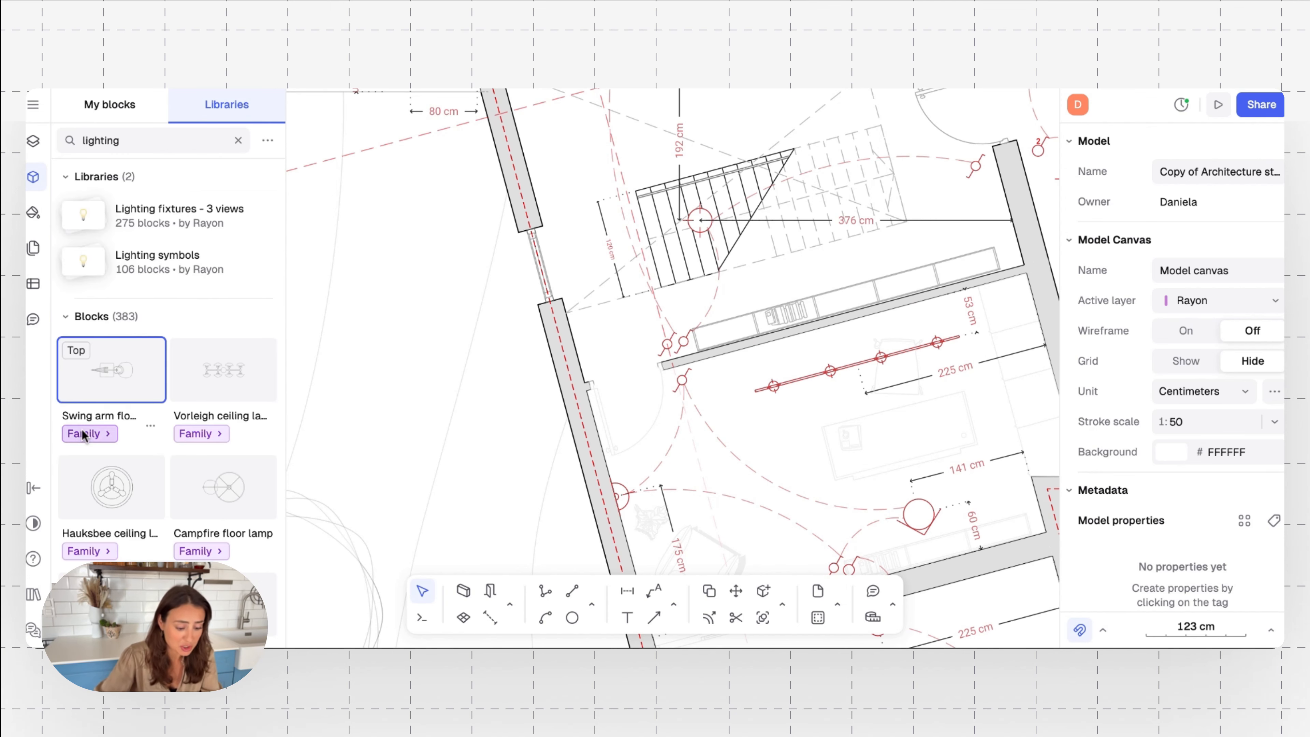
Place the top view of the Sjopenna desktop lamp near the right end of the office desk on the lighting plan
scroll(79, 428, down, 5)
scroll(84, 436, down, 6)
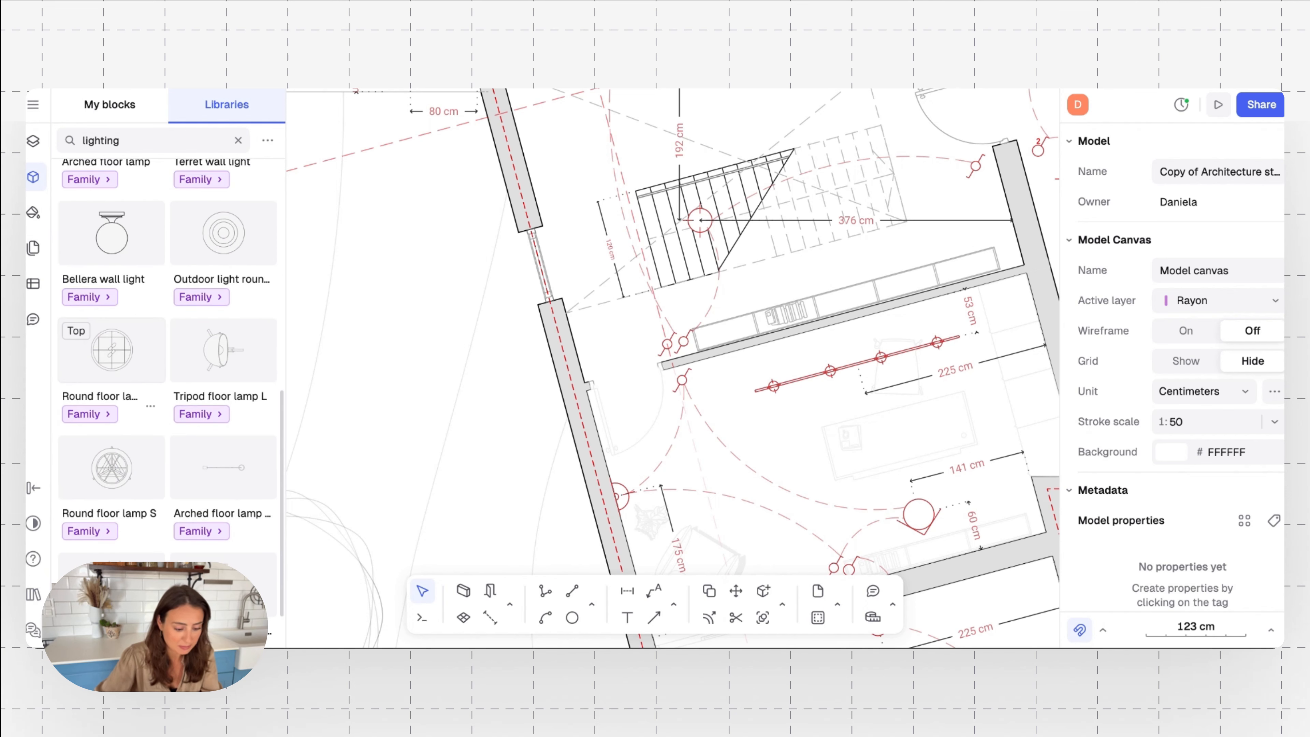
scroll(207, 424, down, 8)
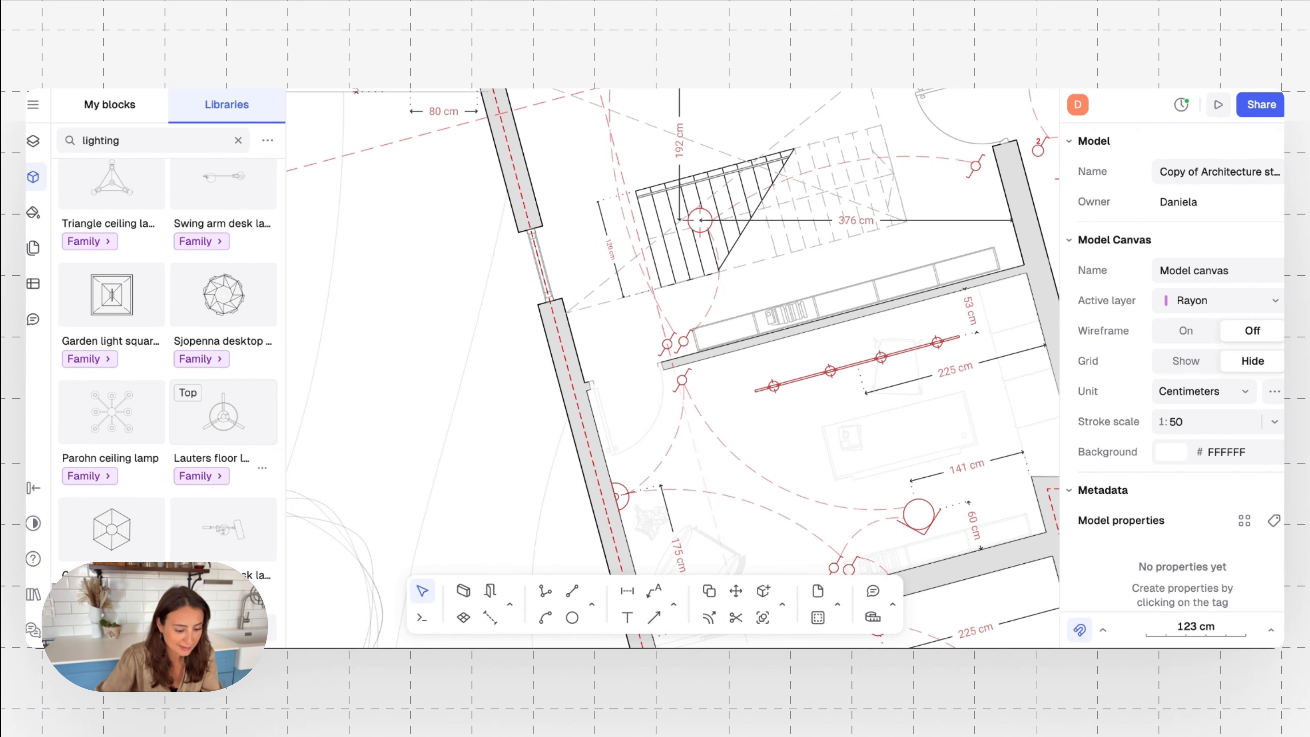
click(211, 359)
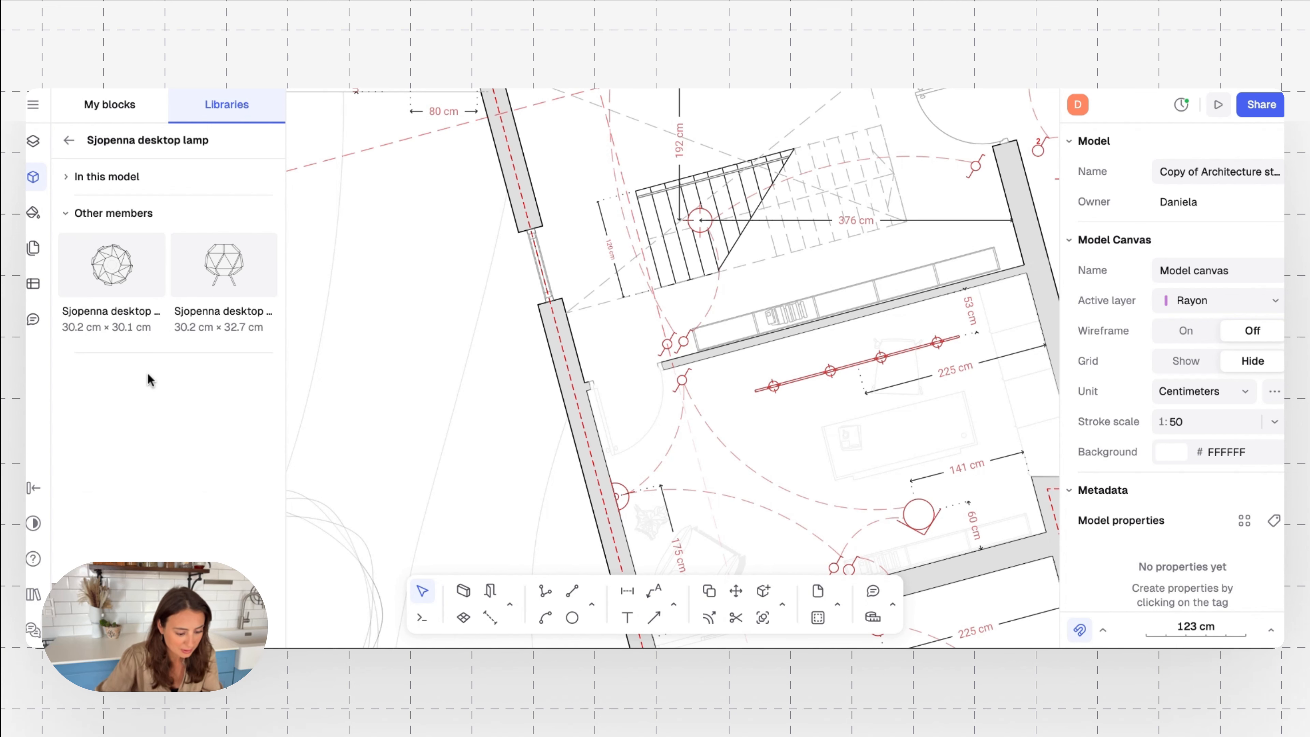
scroll(863, 425, down, 5)
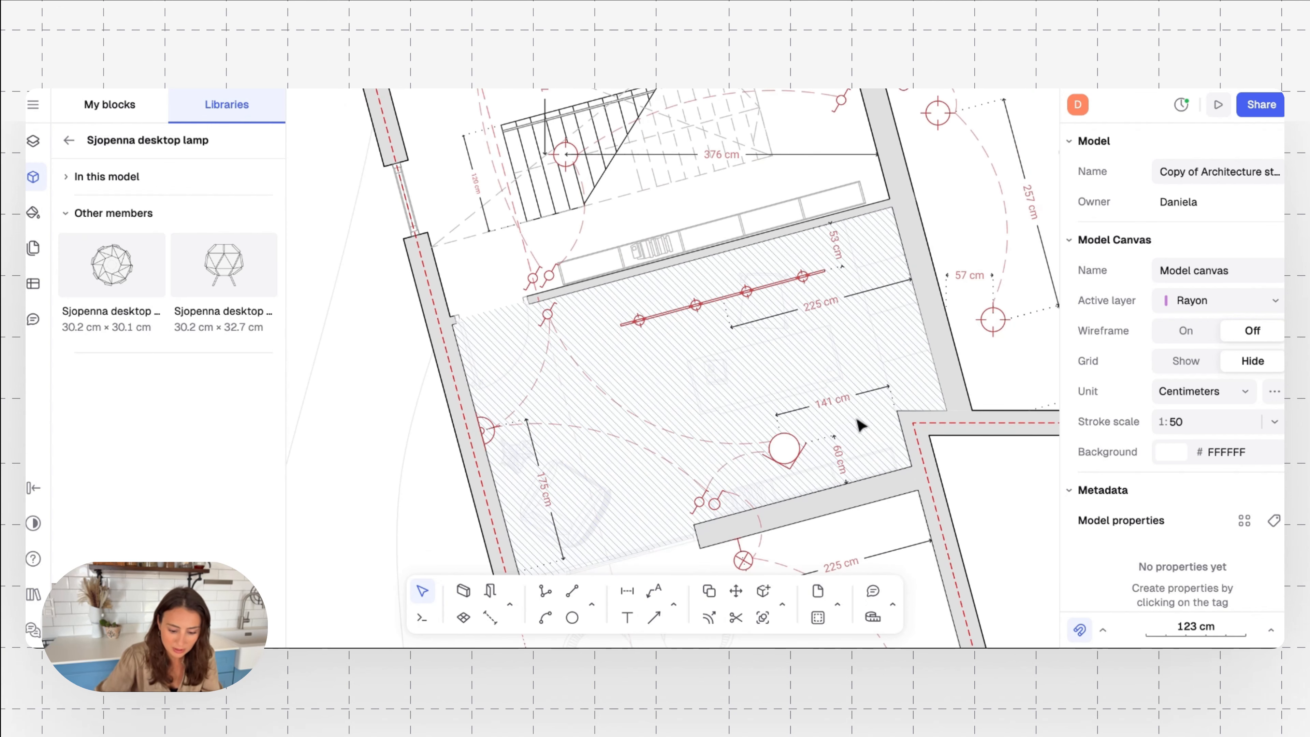
ctrl+scroll(716, 301, up, 5)
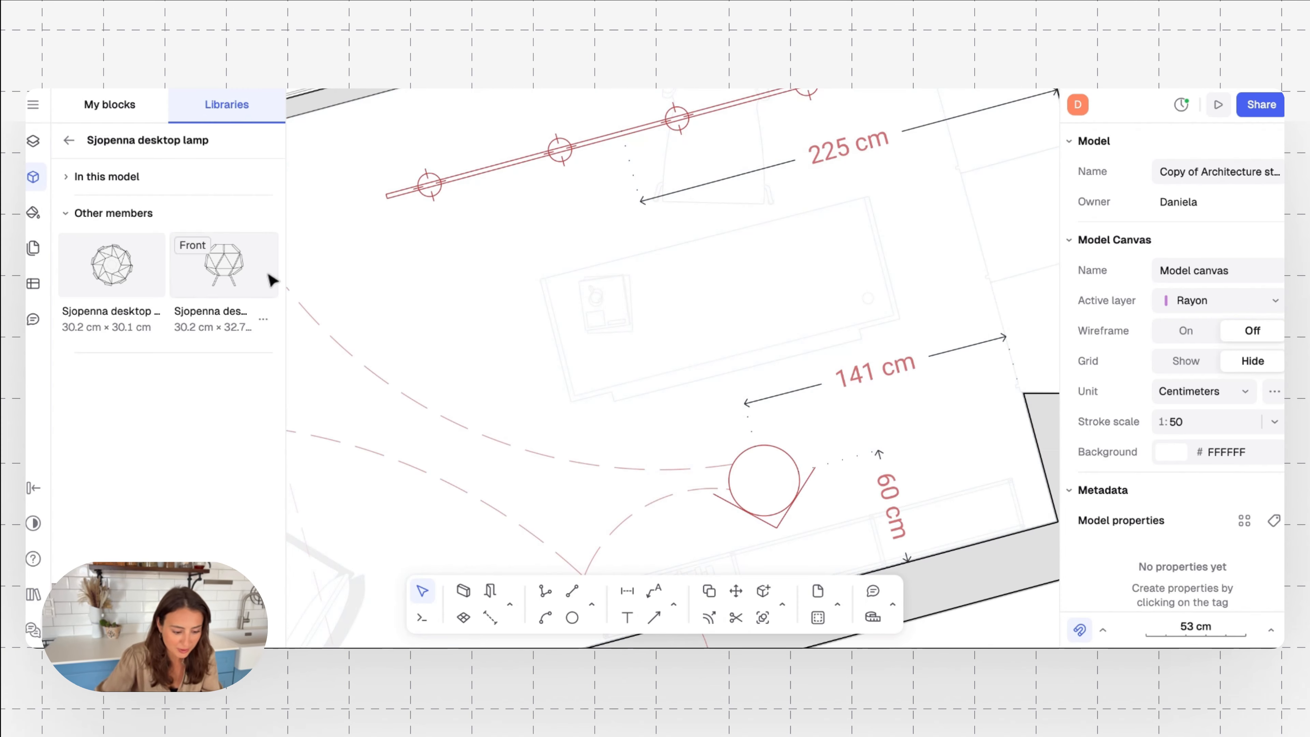
mouse_move(130, 263)
mouse_down()
mouse_move(395, 279)
mouse_move(748, 355)
mouse_move(846, 241)
mouse_move(843, 252)
mouse_up()
click(681, 354)
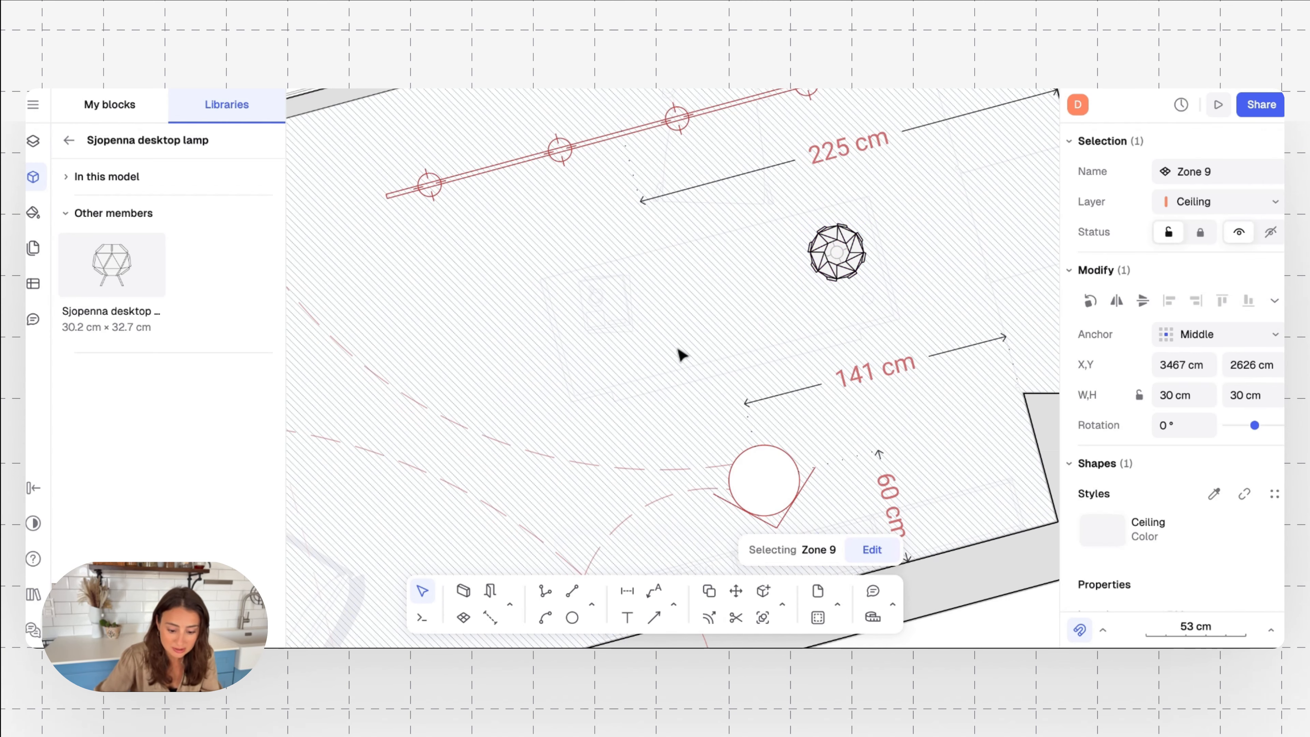
Examine the room tags, door and window markers and furniture around the living space and patio on plan sheet 005
ctrl+scroll(515, 457, down, 5)
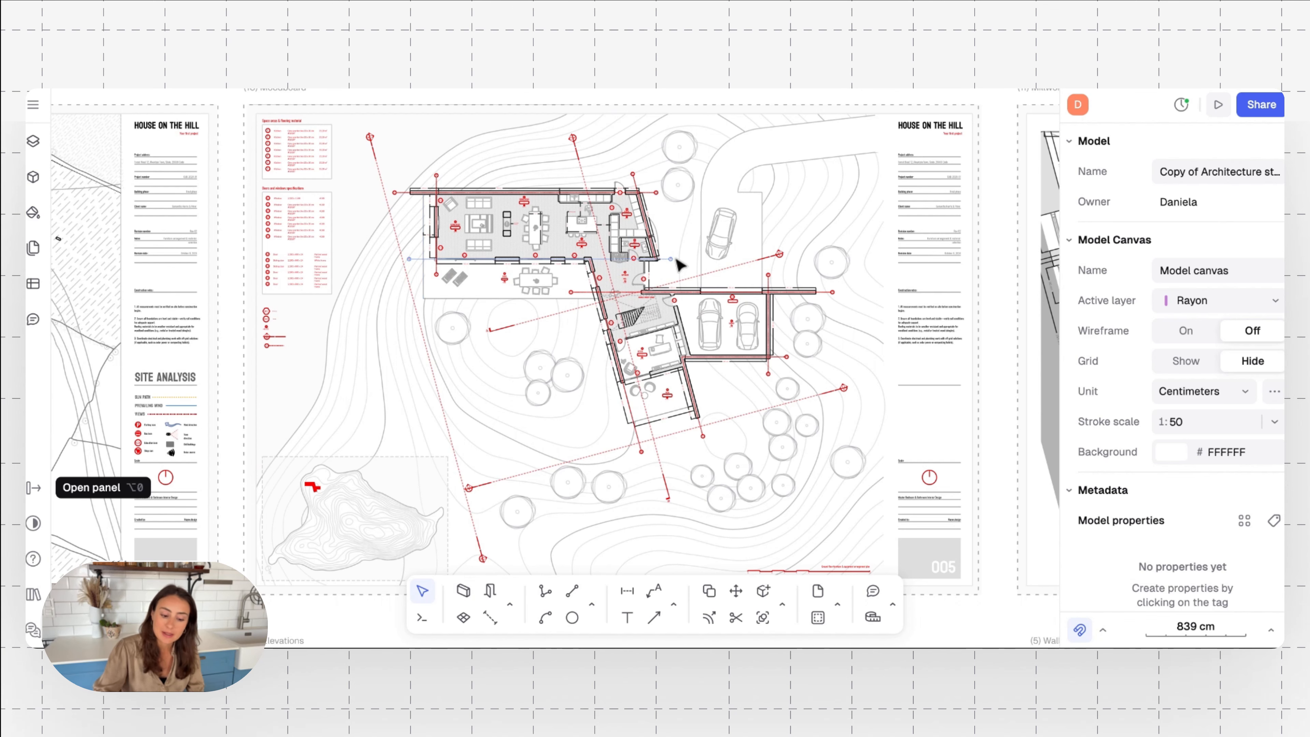
scroll(516, 273, up, 5)
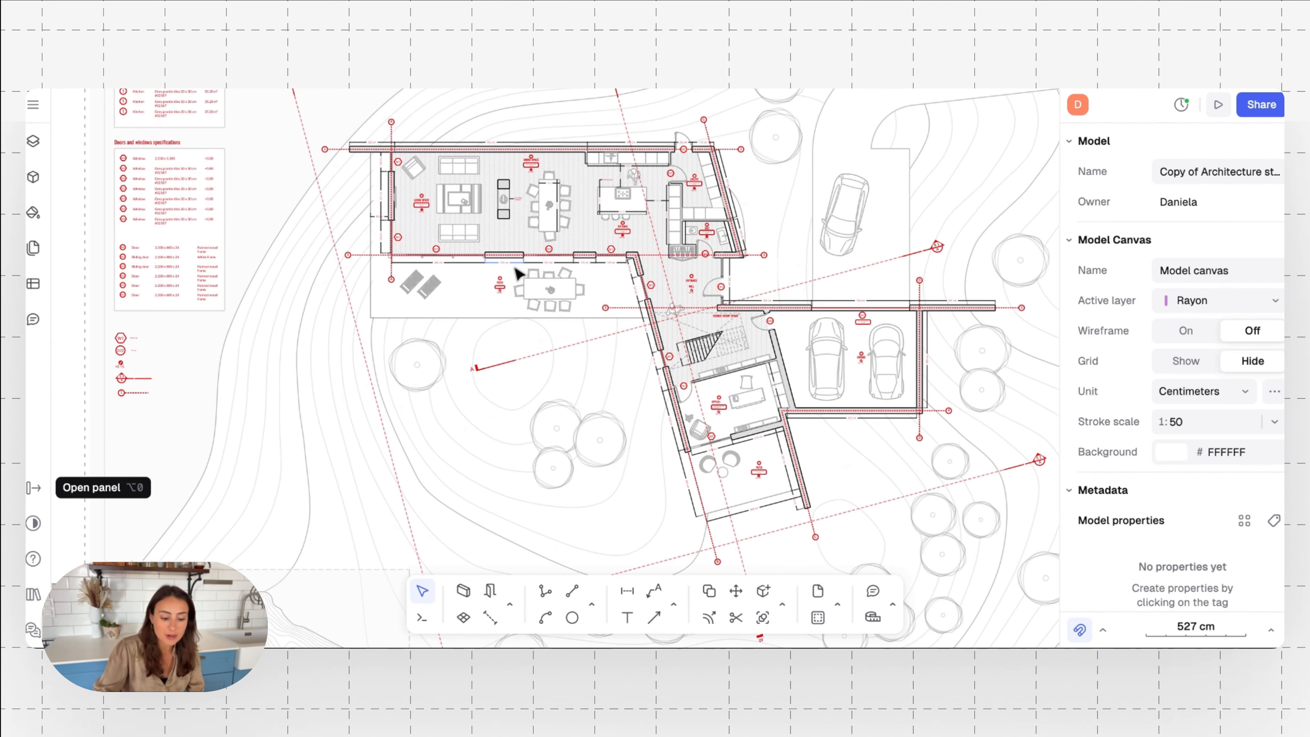
scroll(516, 274, up, 8)
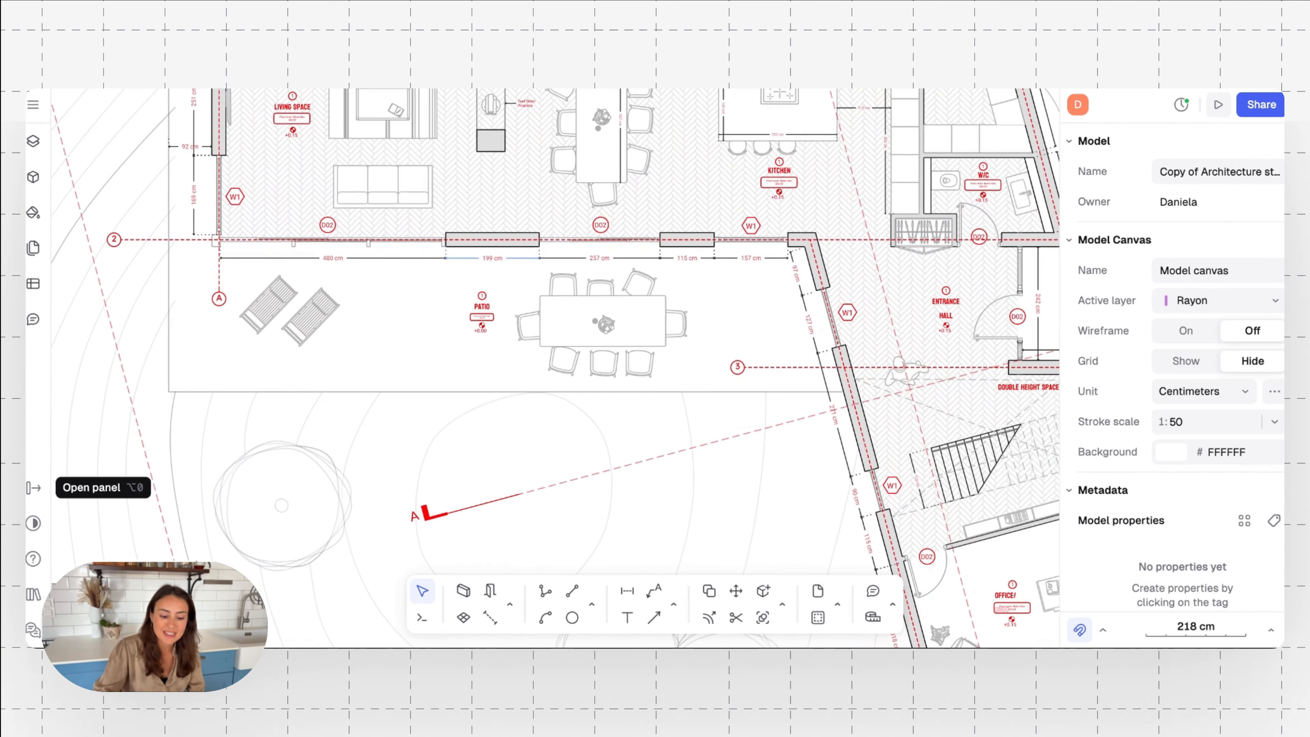
scroll(555, 369, up, 5)
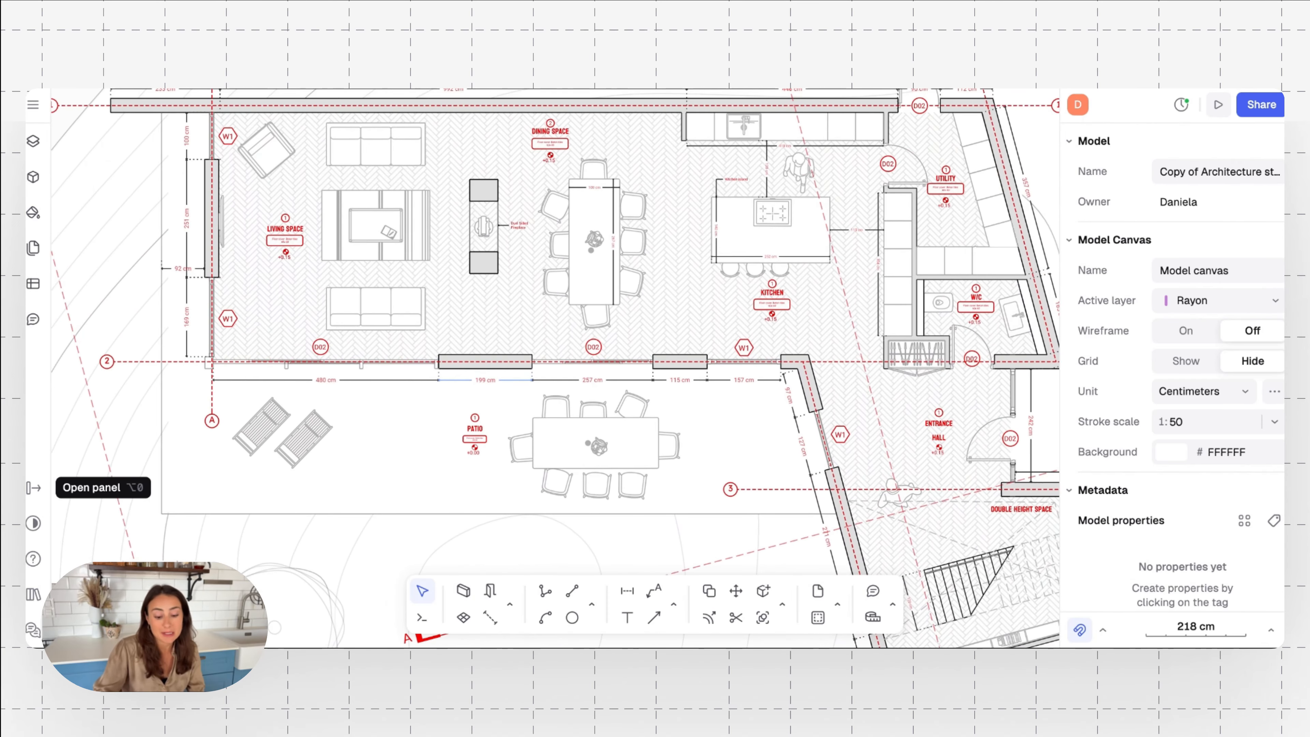
click(397, 241)
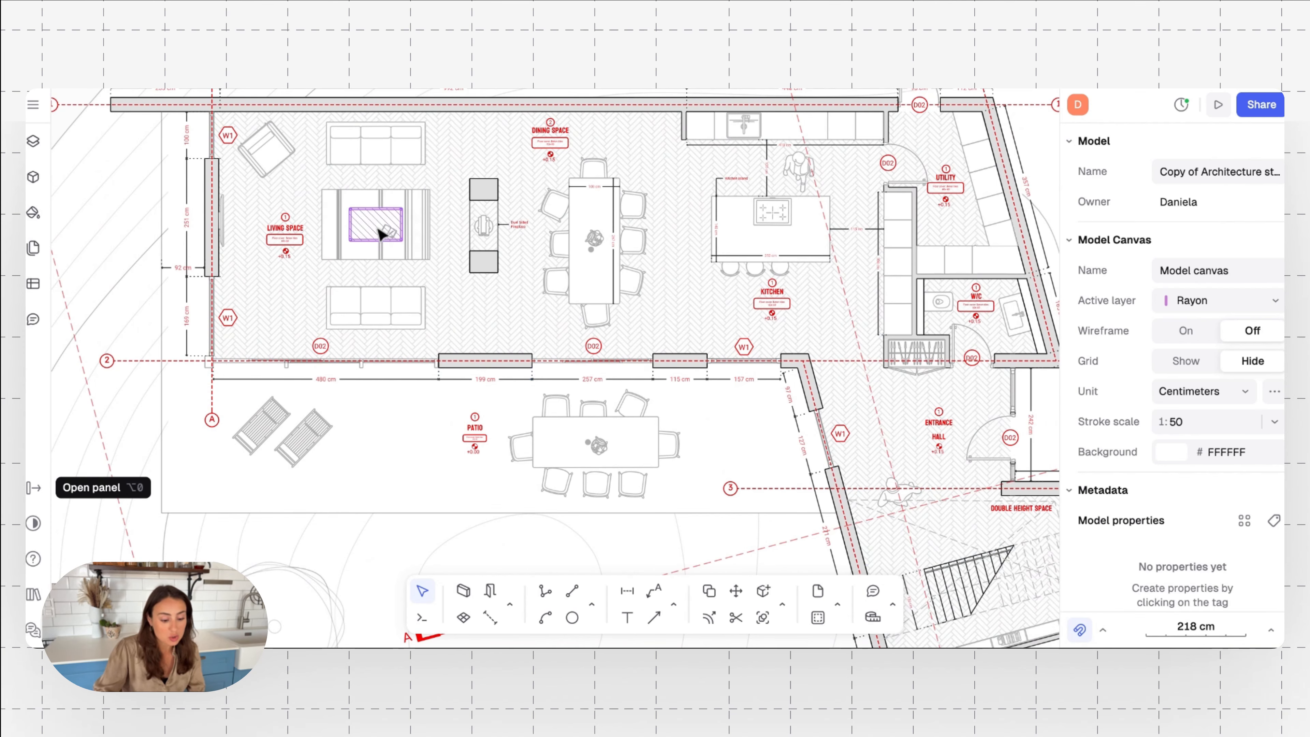
Examine the furniture, dimensions, floor pattern and room tags across the living, dining and kitchen spaces on the plan
scroll(382, 234, up, 2)
scroll(489, 222, up, 6)
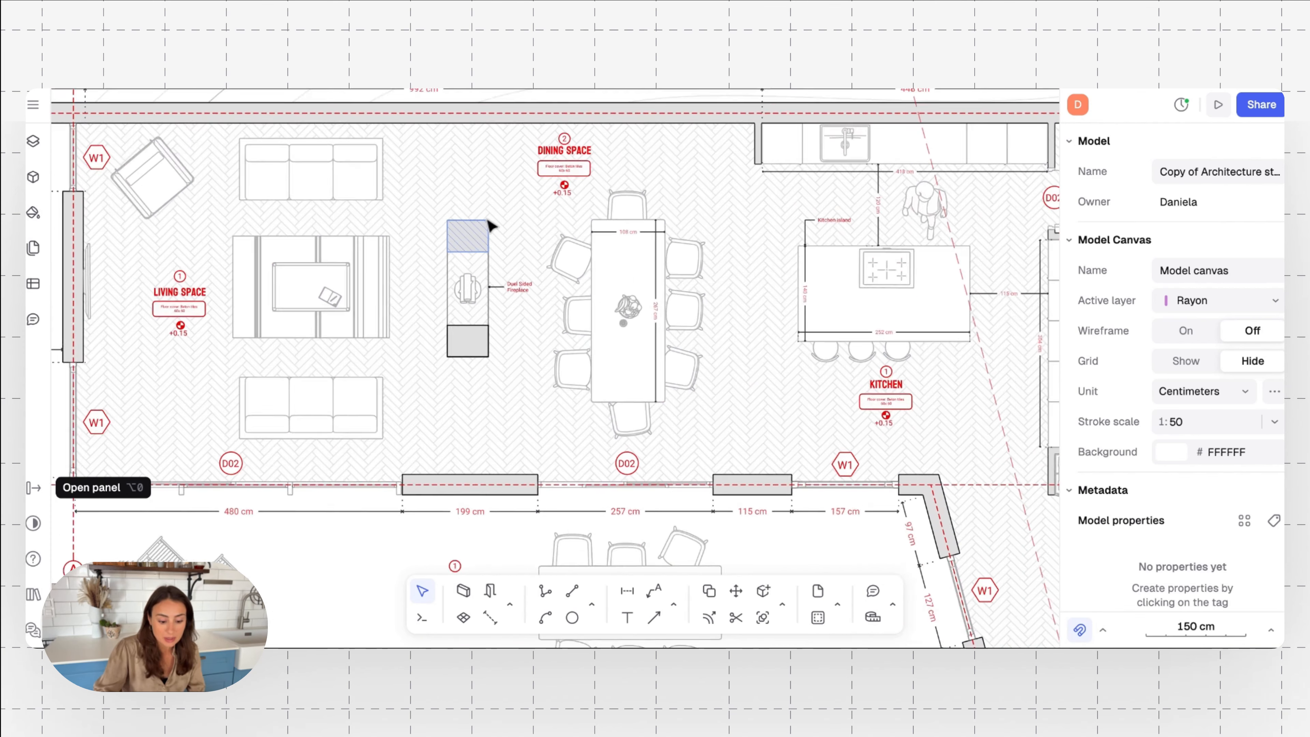
scroll(490, 225, down, 6)
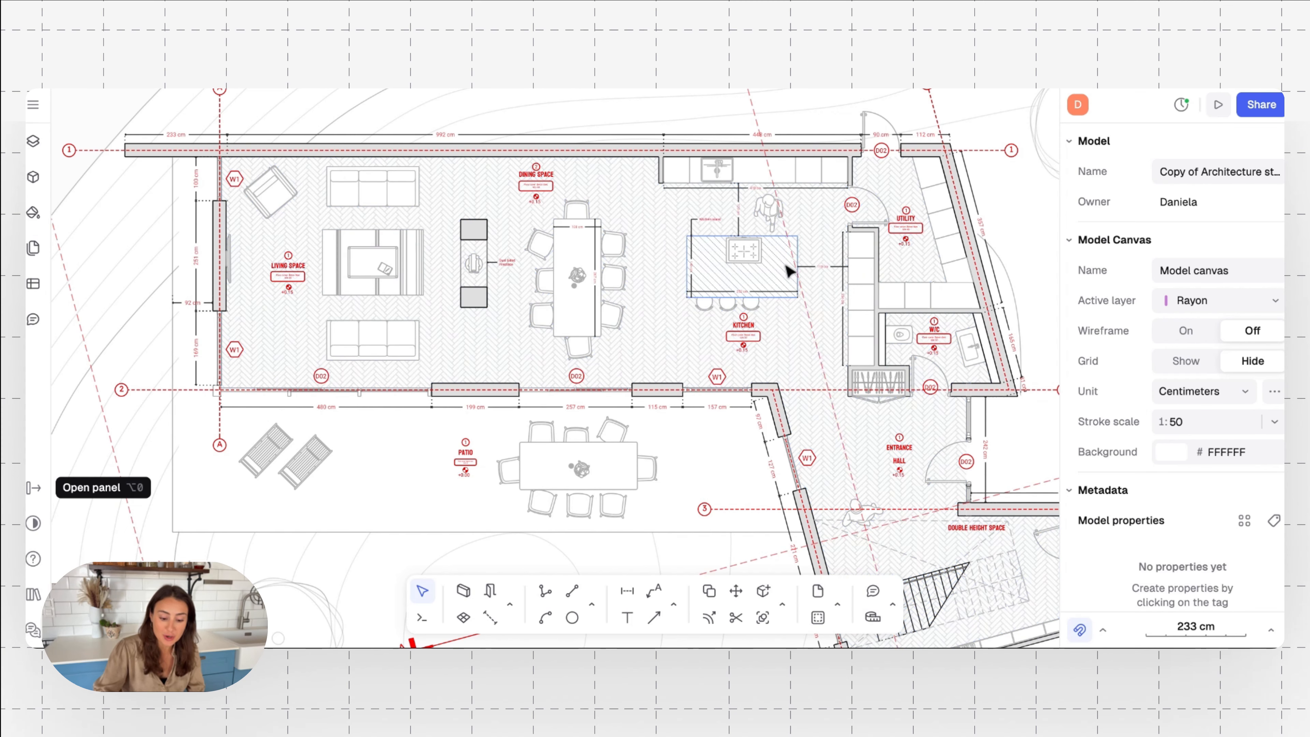
scroll(766, 206, up, 1)
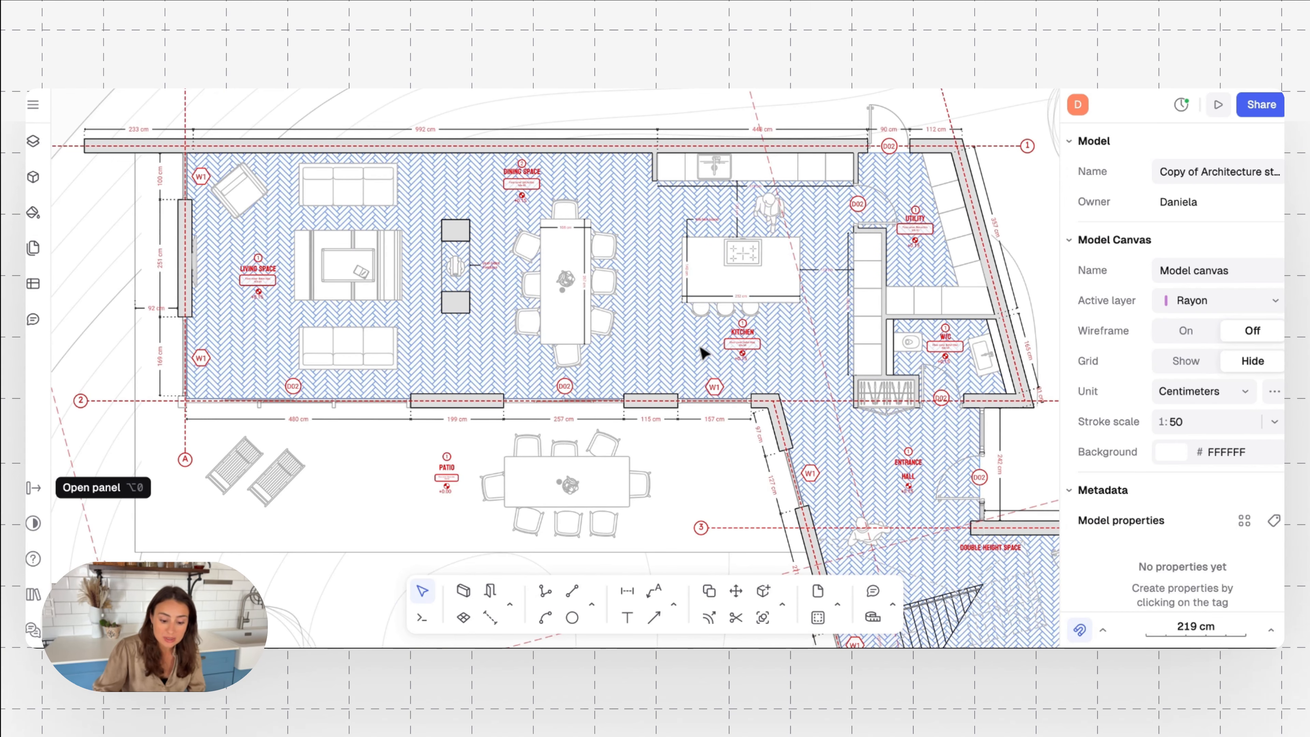
scroll(733, 348, up, 5)
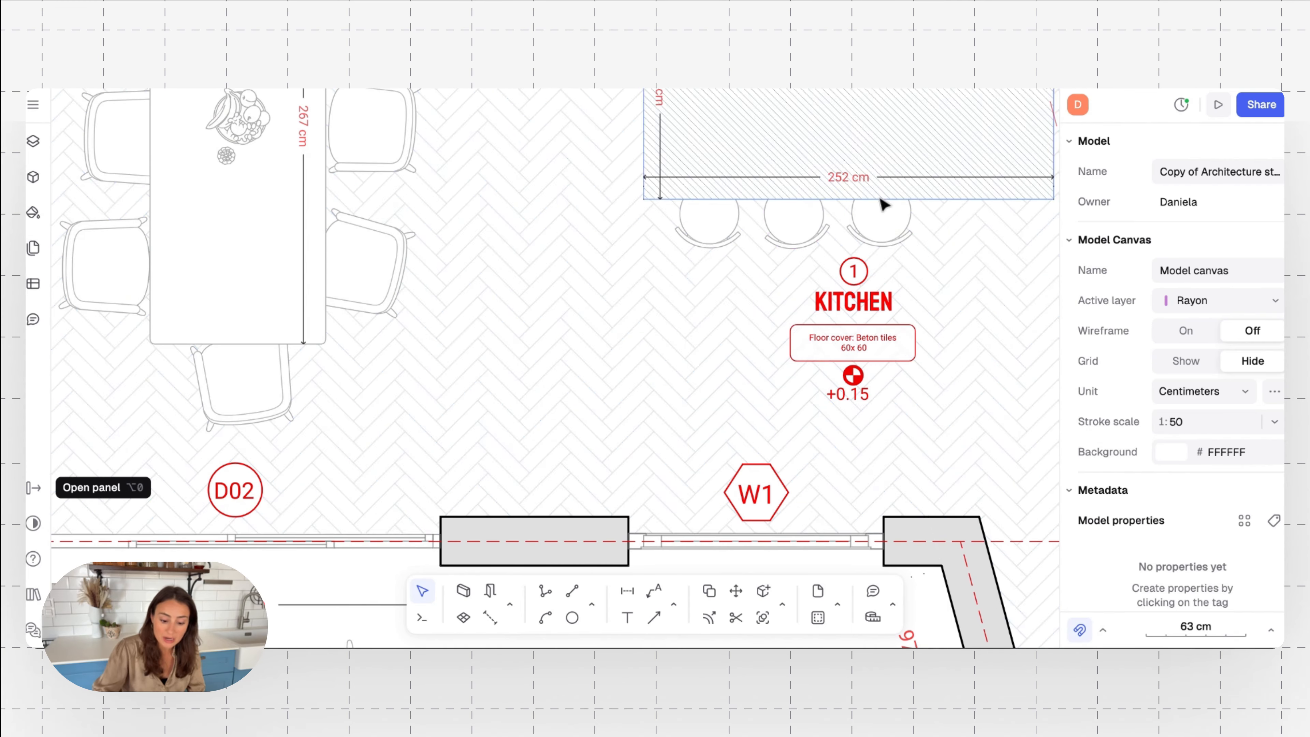
scroll(468, 336, down, 5)
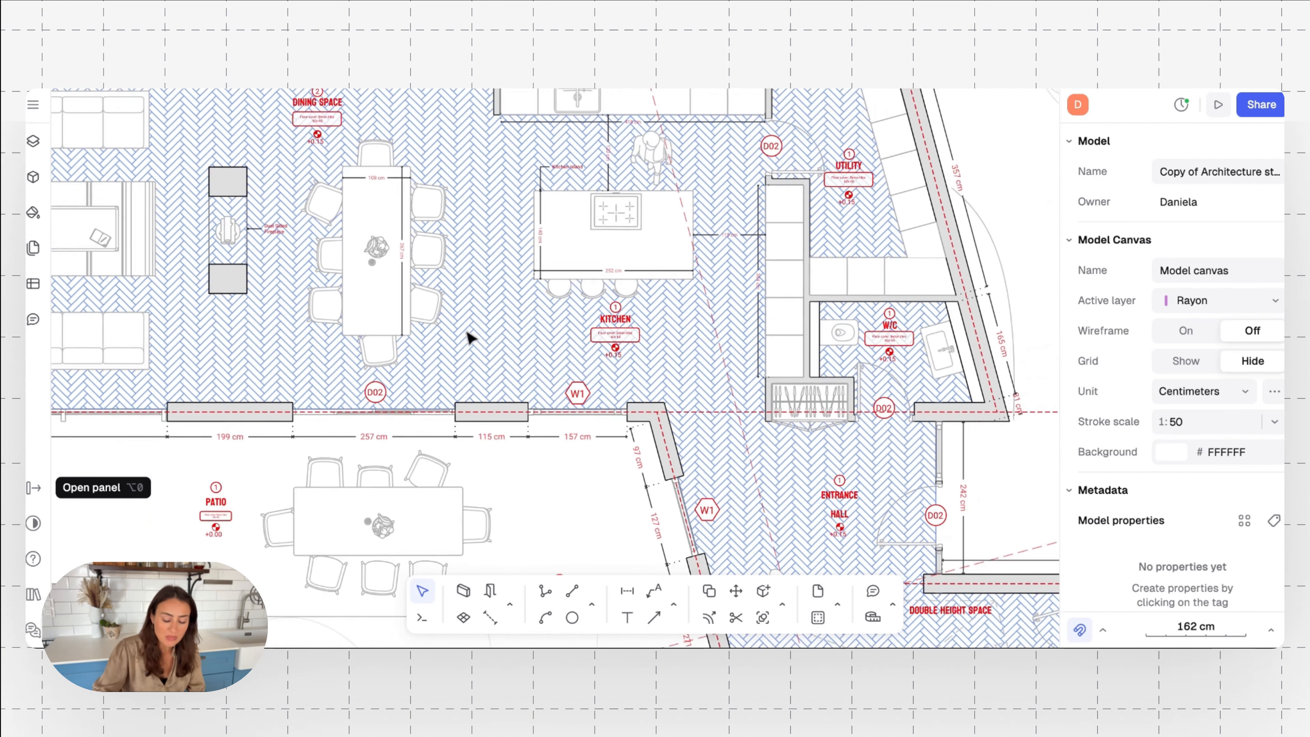
scroll(469, 337, left, 10)
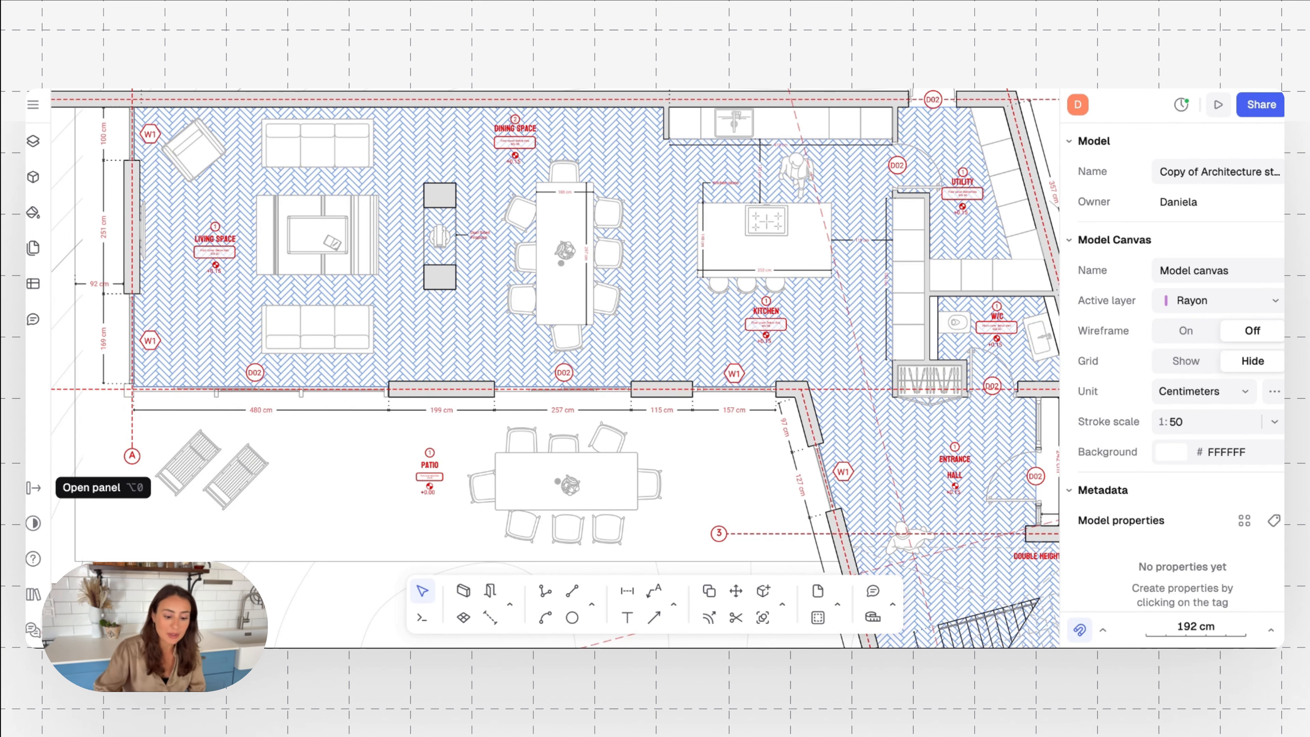
Examine the office/snug below the stairs, including its room tag, floor cover note, furniture and dimensions
ctrl+scroll(558, 364, down, 5)
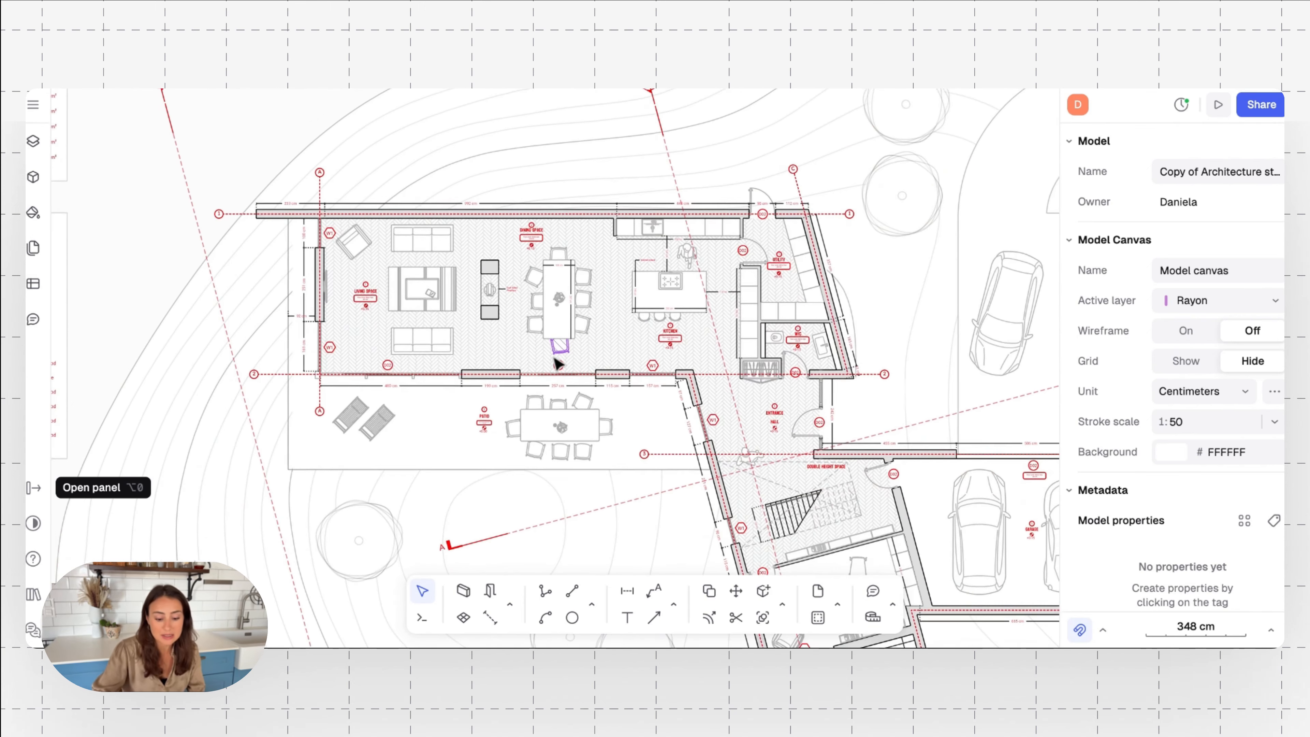
scroll(558, 365, down, 5)
scroll(735, 266, down, 5)
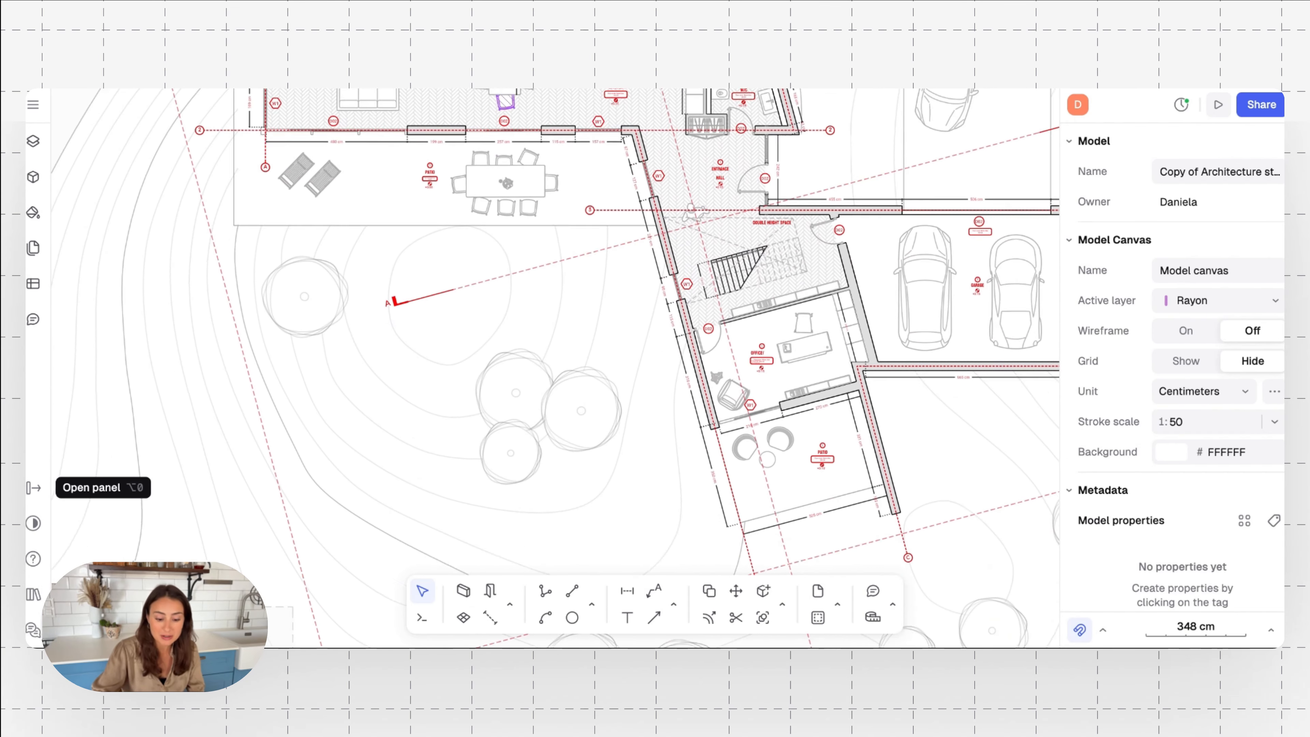
ctrl+scroll(735, 266, up, 5)
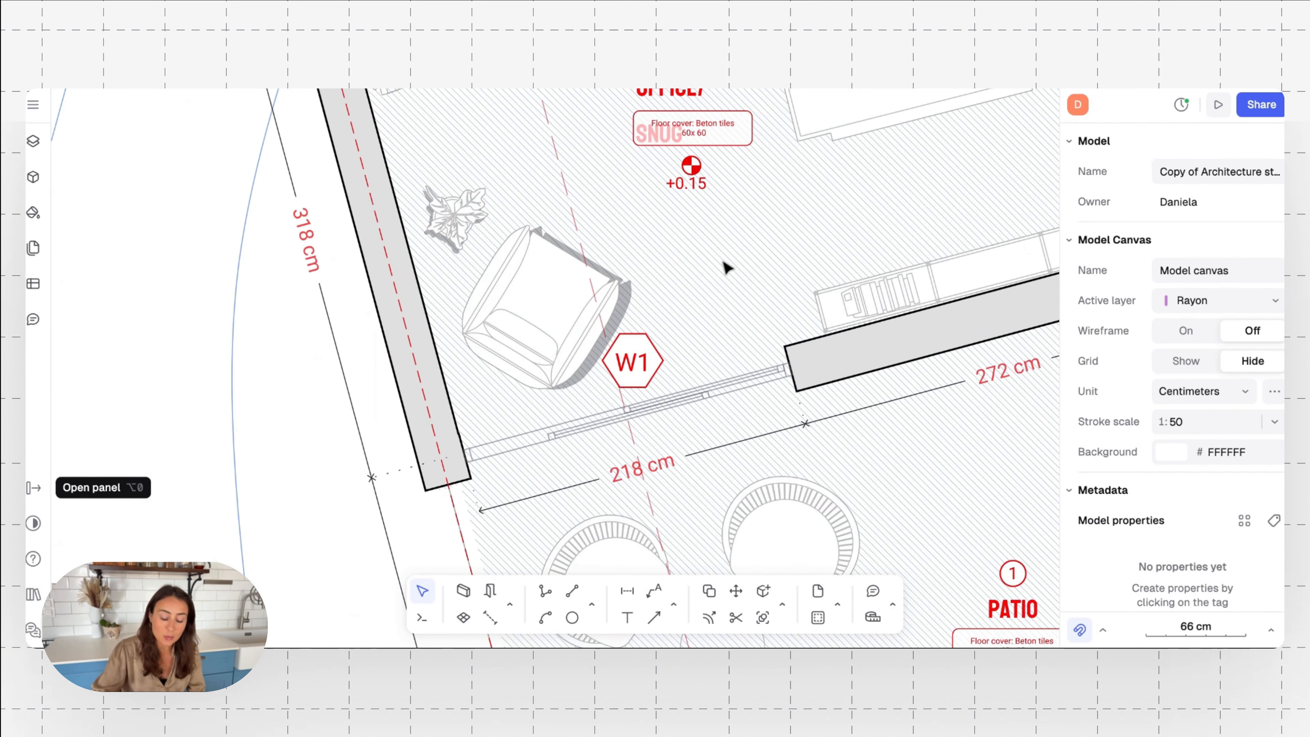
scroll(722, 140, up, 3)
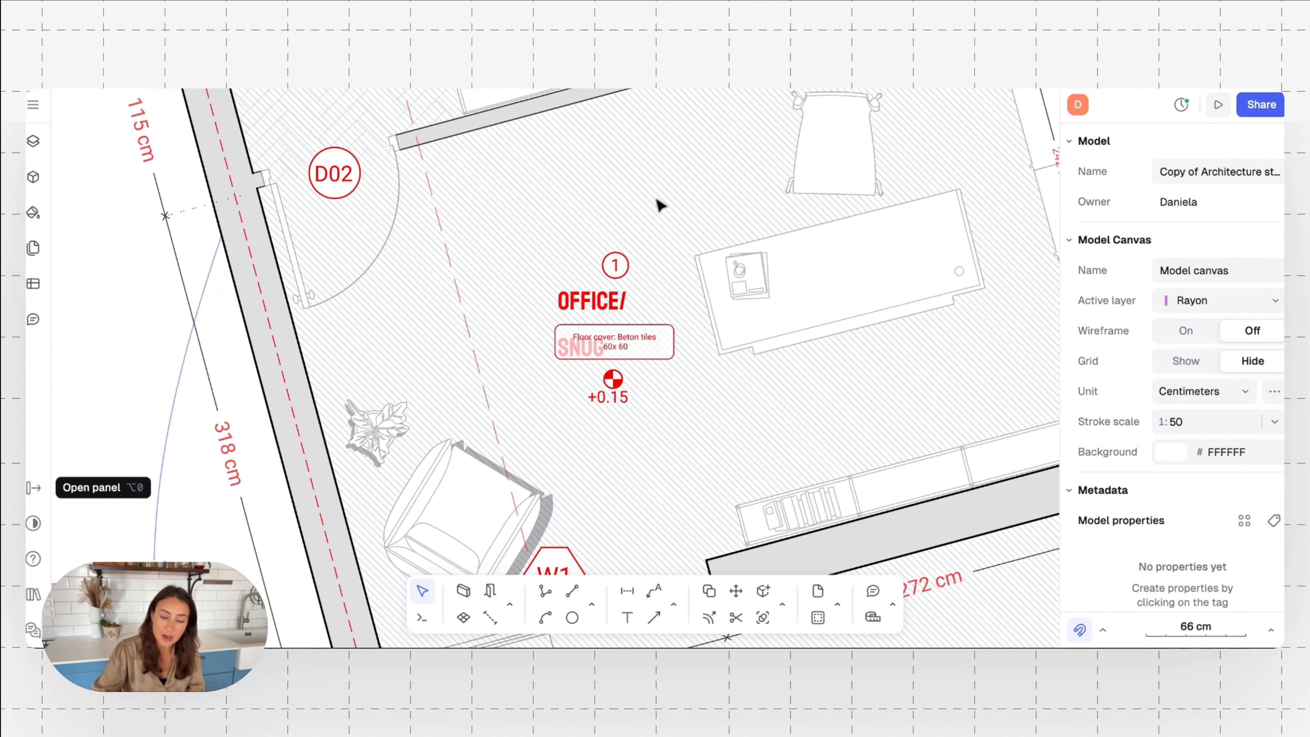
ctrl+scroll(611, 264, down, 3)
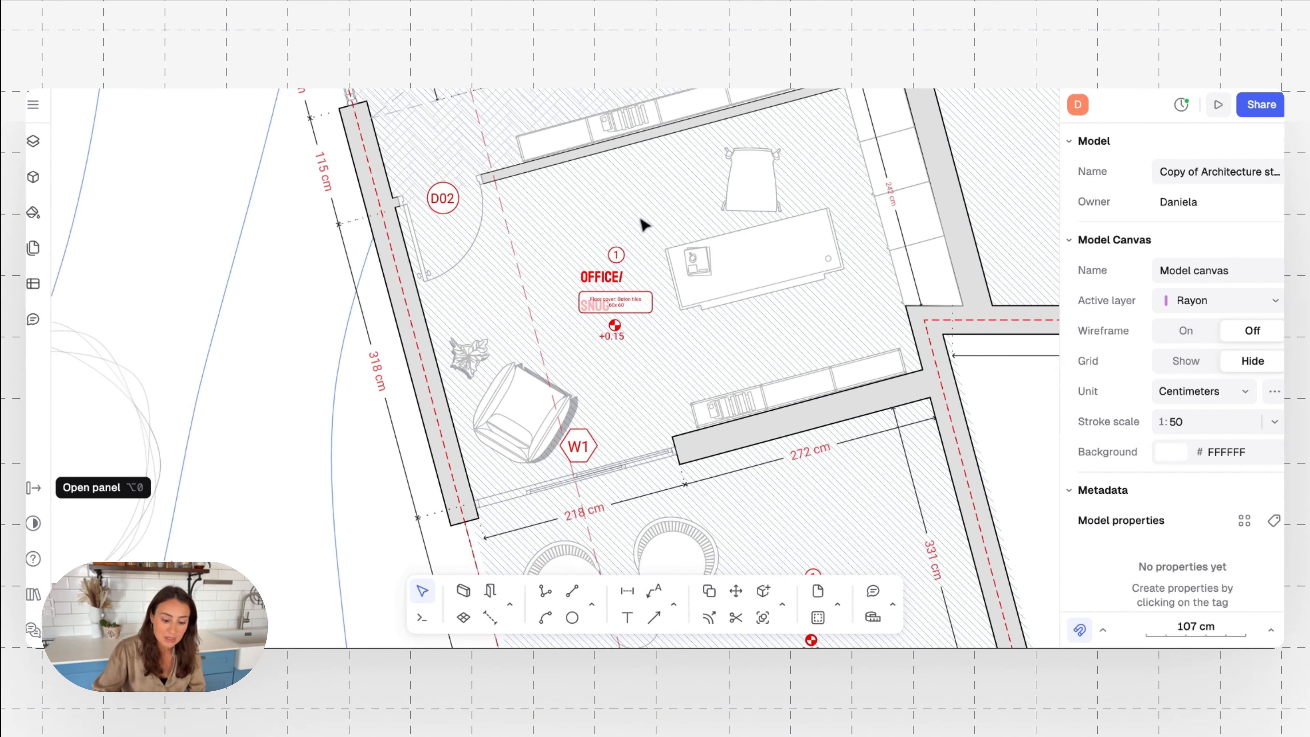
ctrl+scroll(645, 222, down, 2)
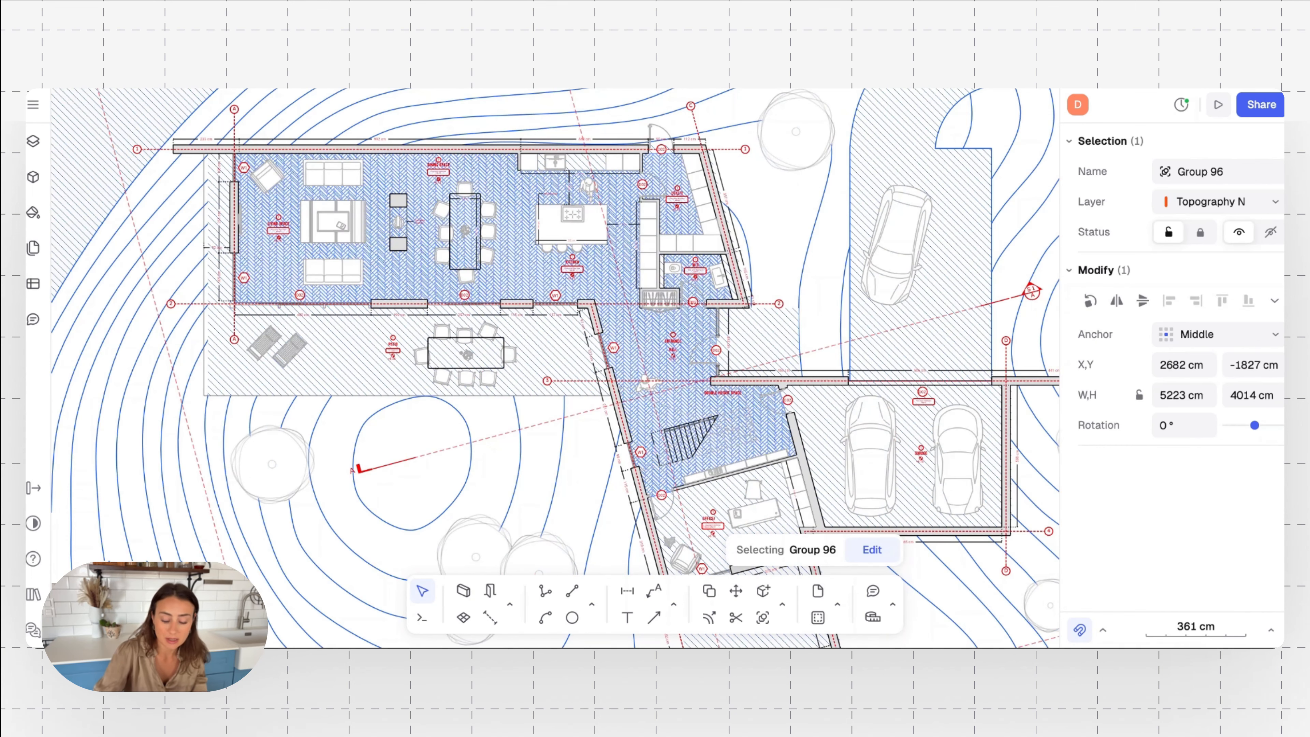
Switch the fill of the indoor floor's Timberfloor Hatch style from a line hatch to an image texture
click(516, 227)
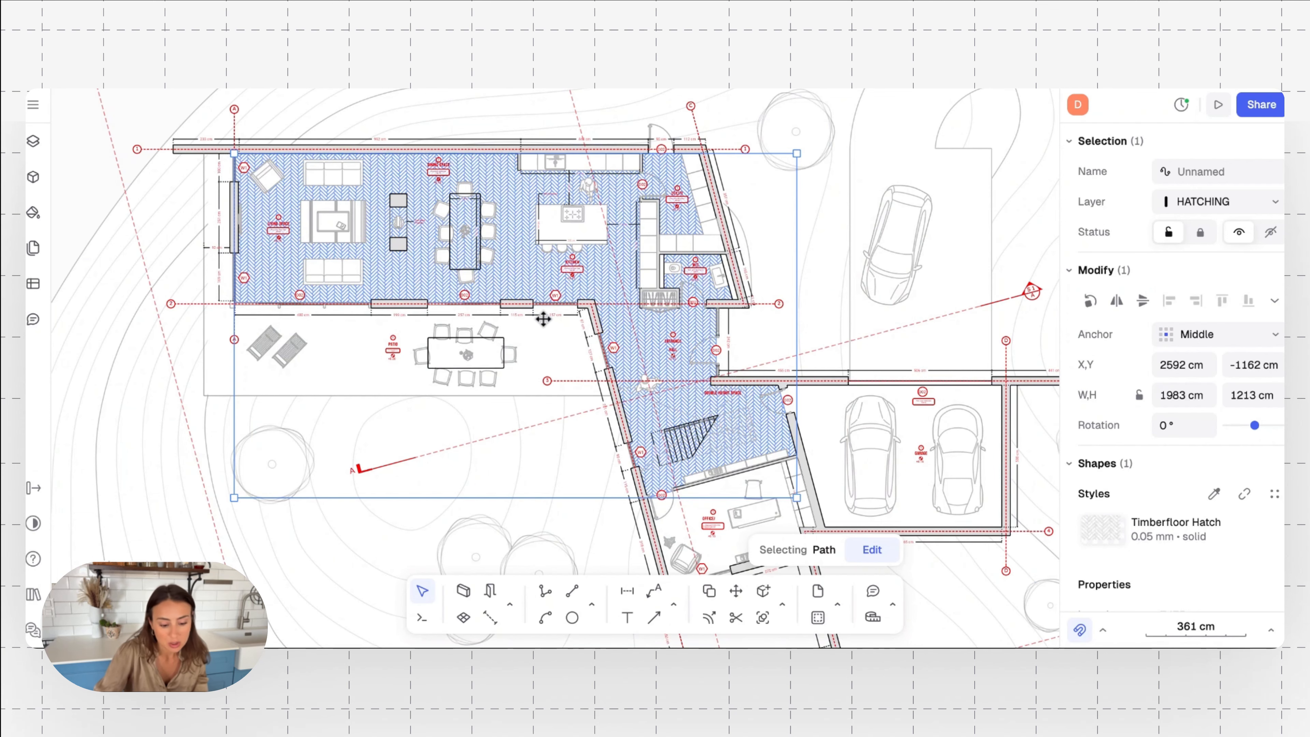
scroll(506, 236, up, 5)
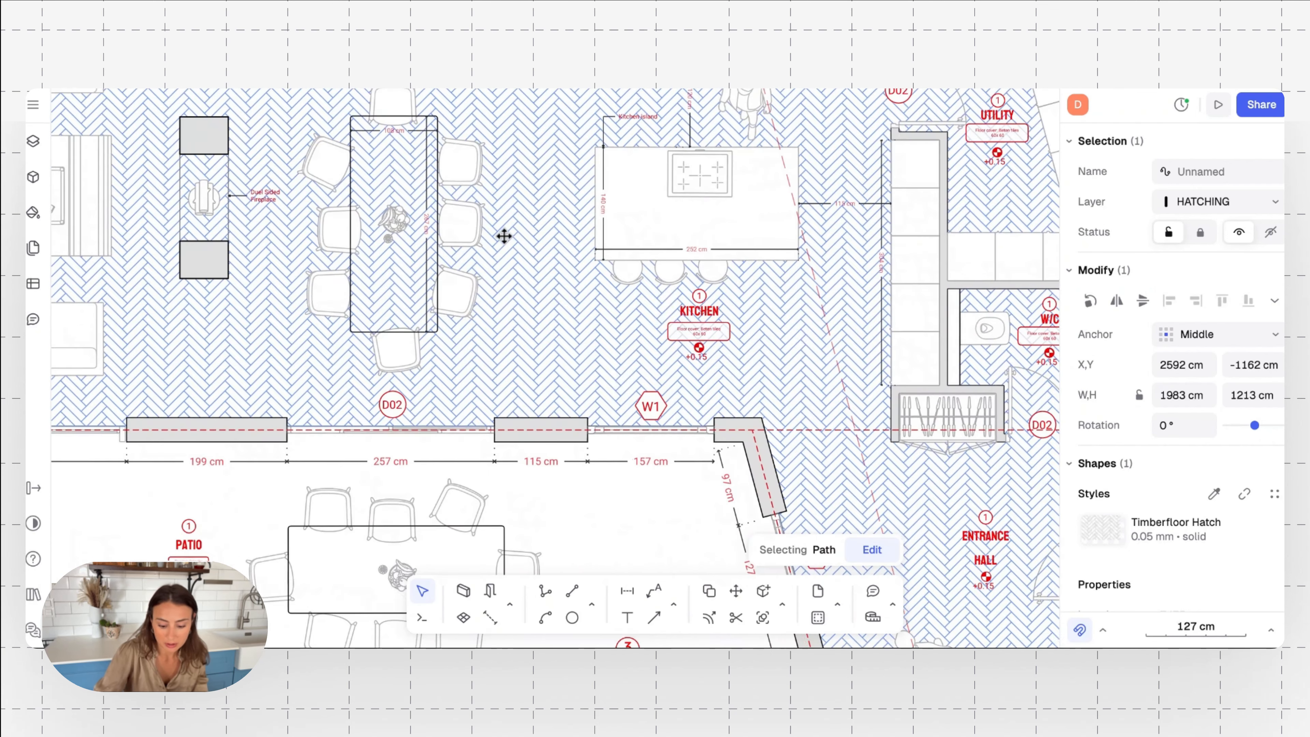
scroll(1095, 494, down, 2)
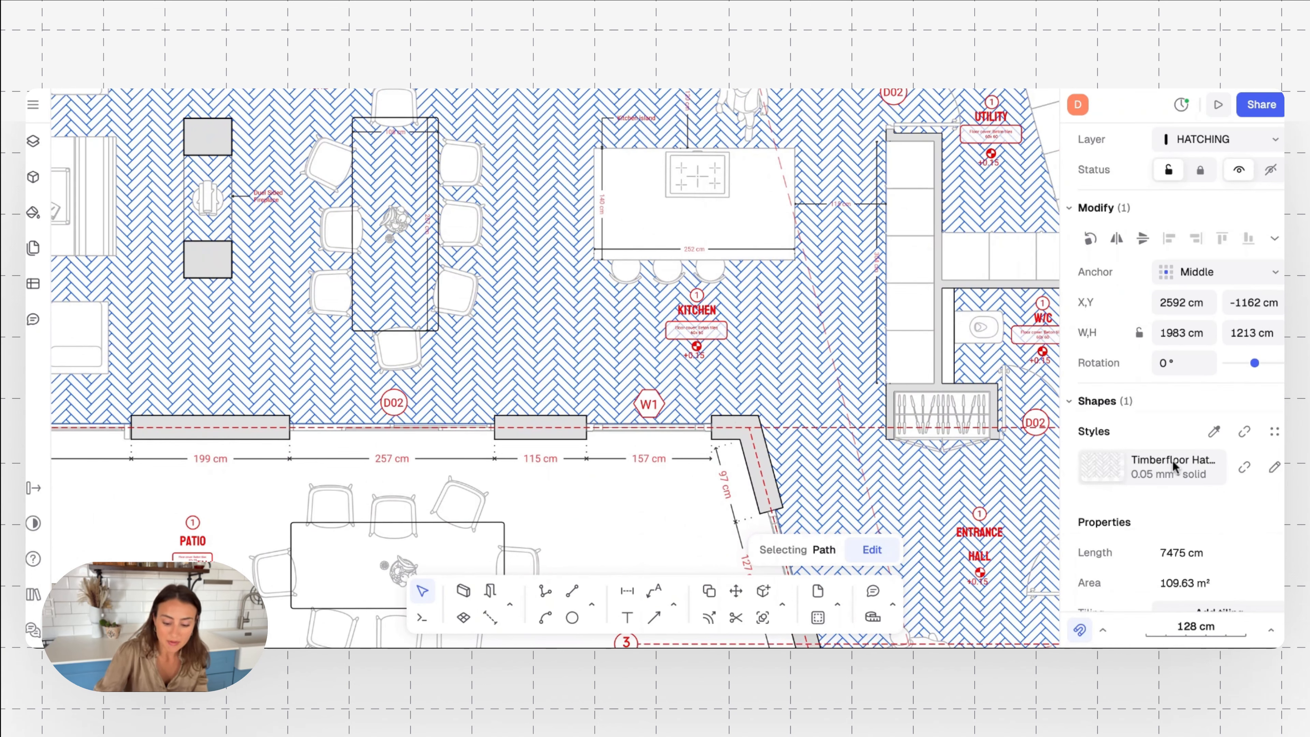
click(1275, 468)
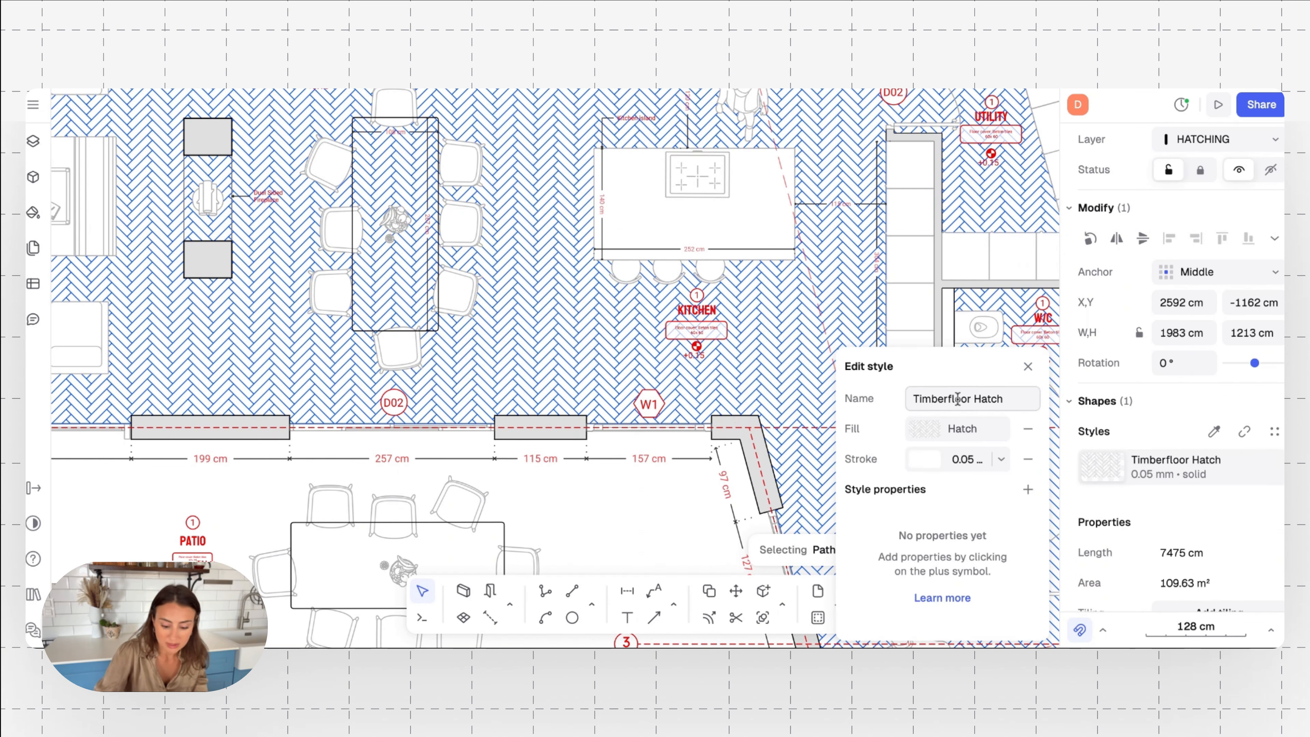
click(968, 431)
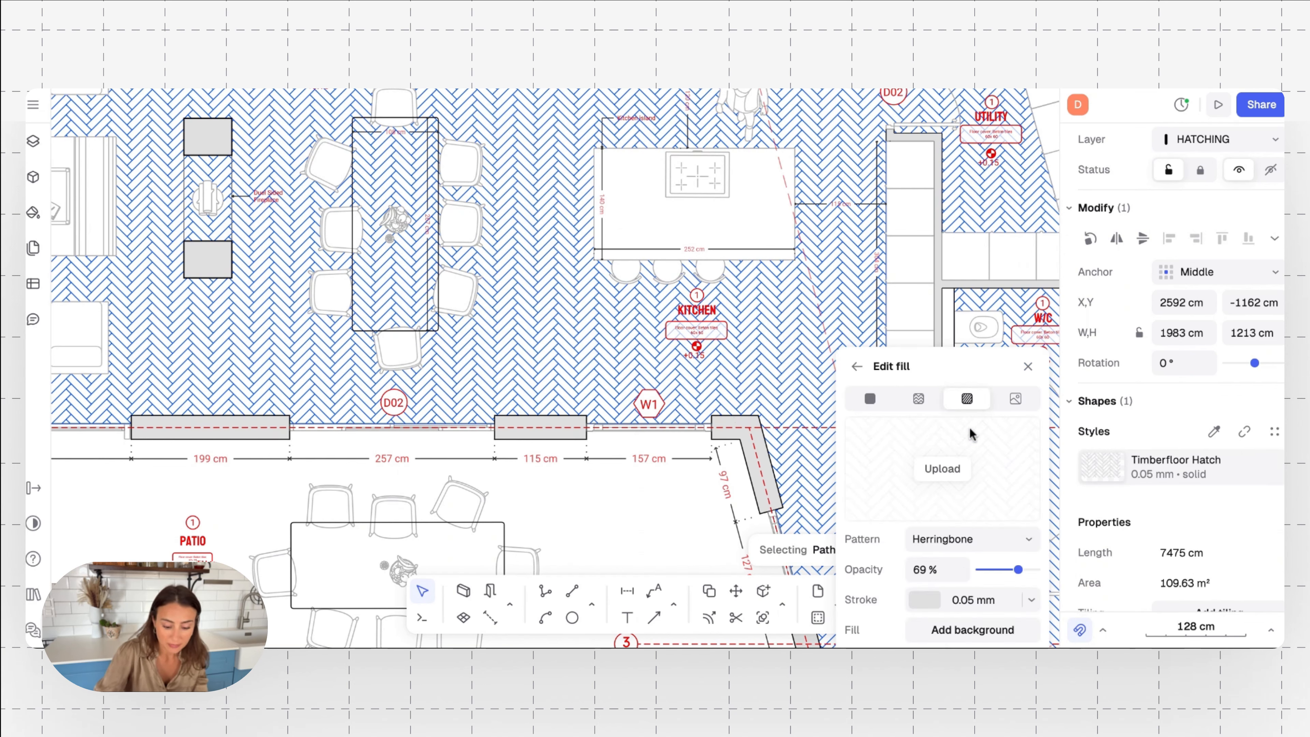
click(861, 371)
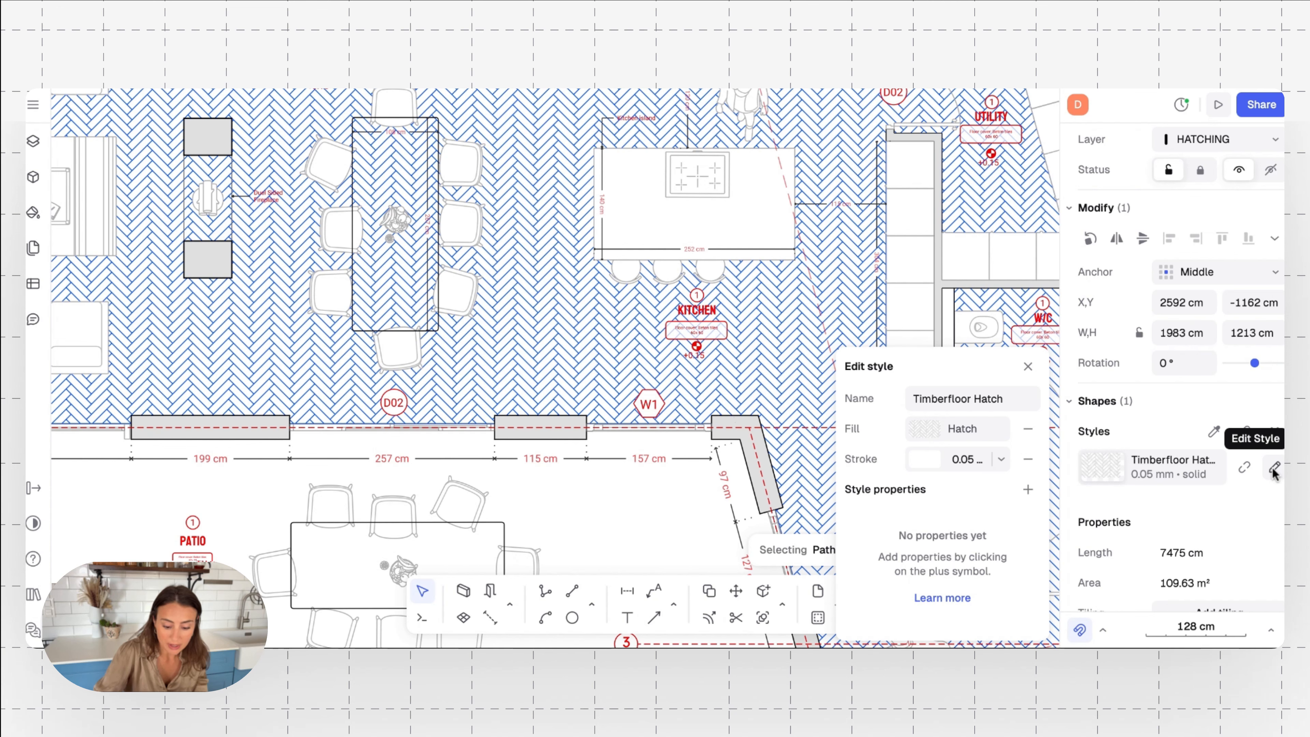
click(1275, 470)
click(1275, 470)
click(970, 431)
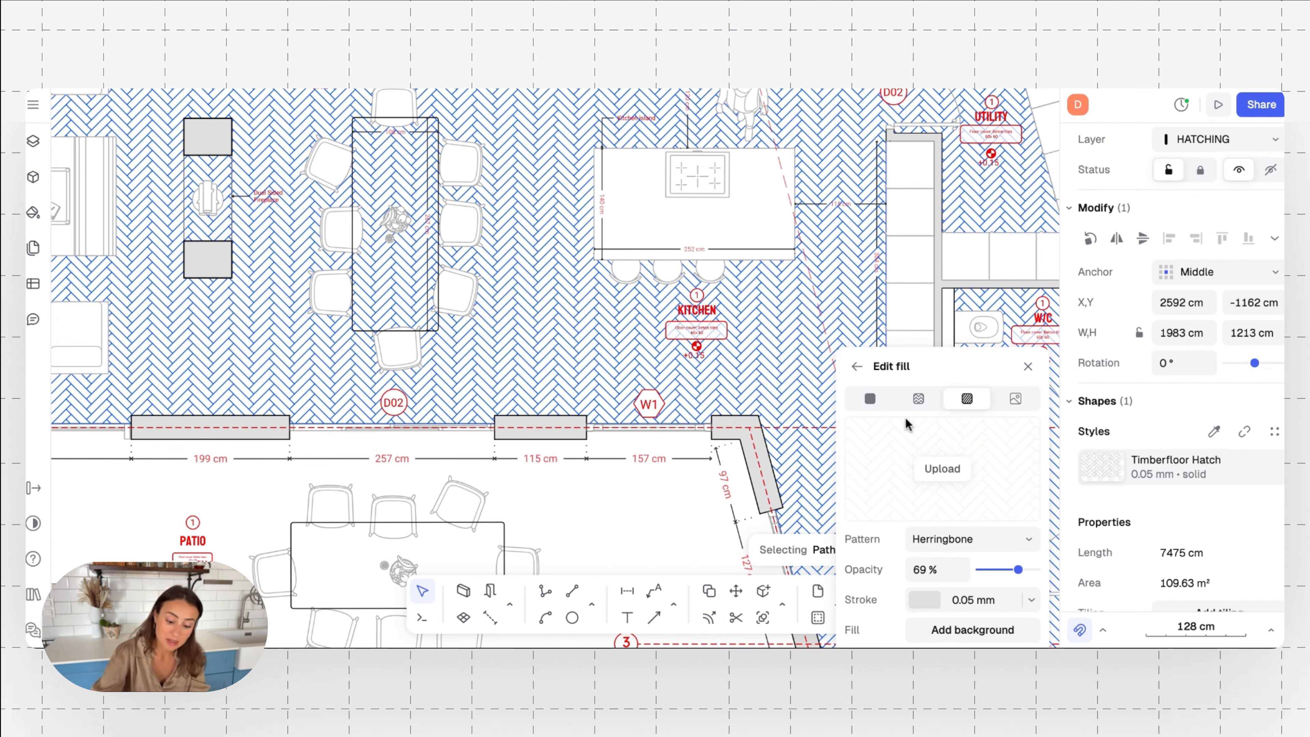
click(916, 401)
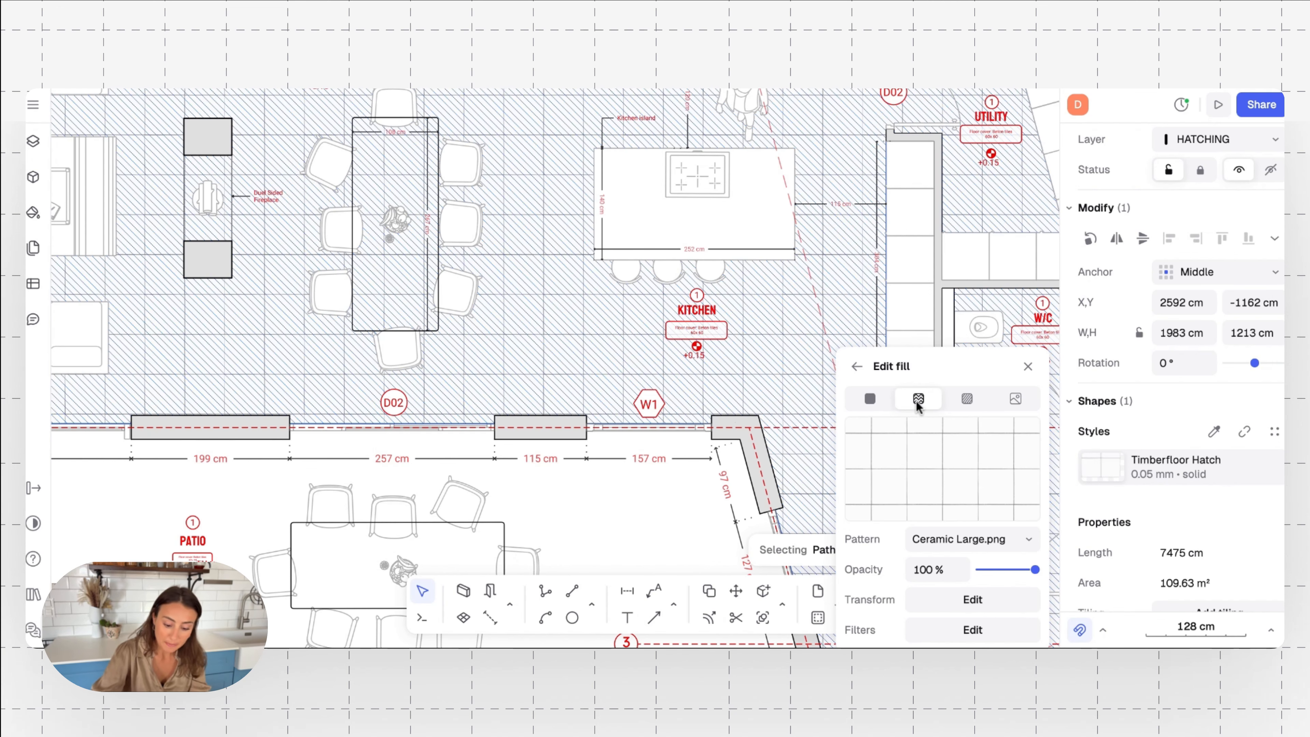
Browse the texture library and set the floor fill's pattern to the wood texture Strip Light.png
click(1003, 538)
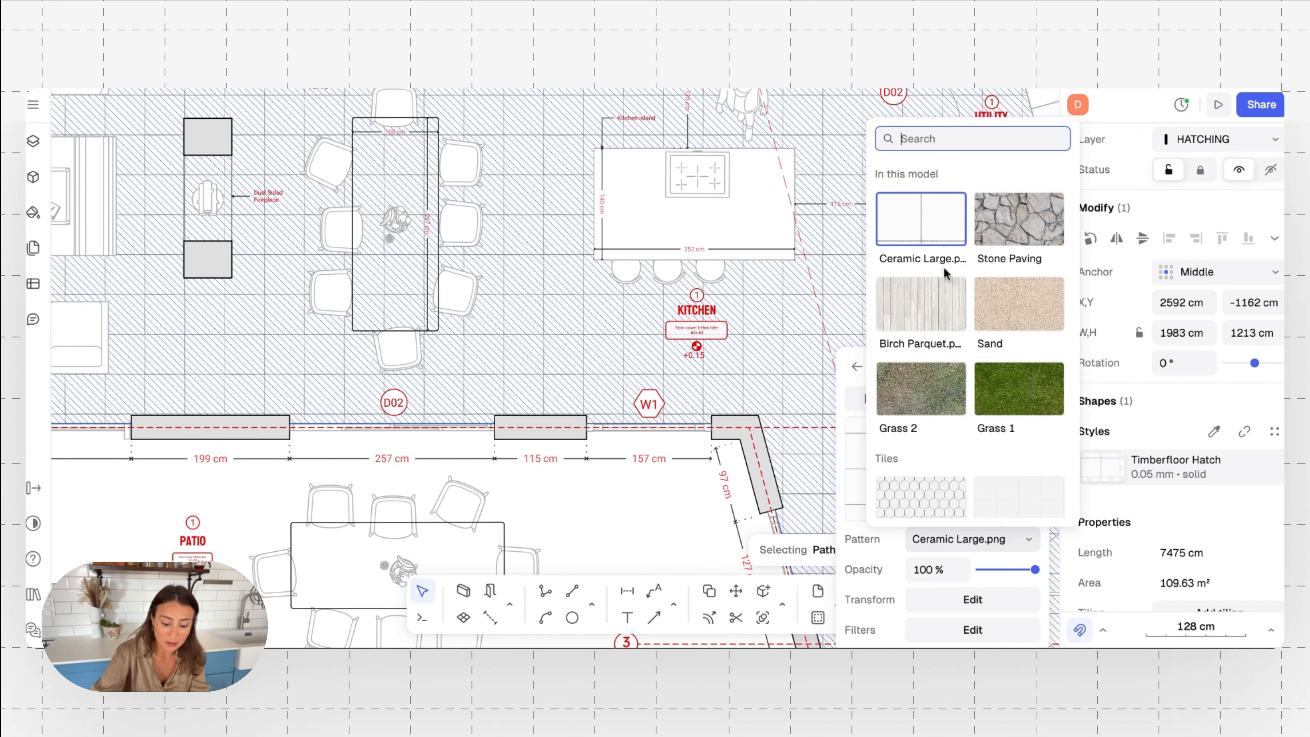
scroll(944, 264, down, 10)
scroll(944, 262, down, 15)
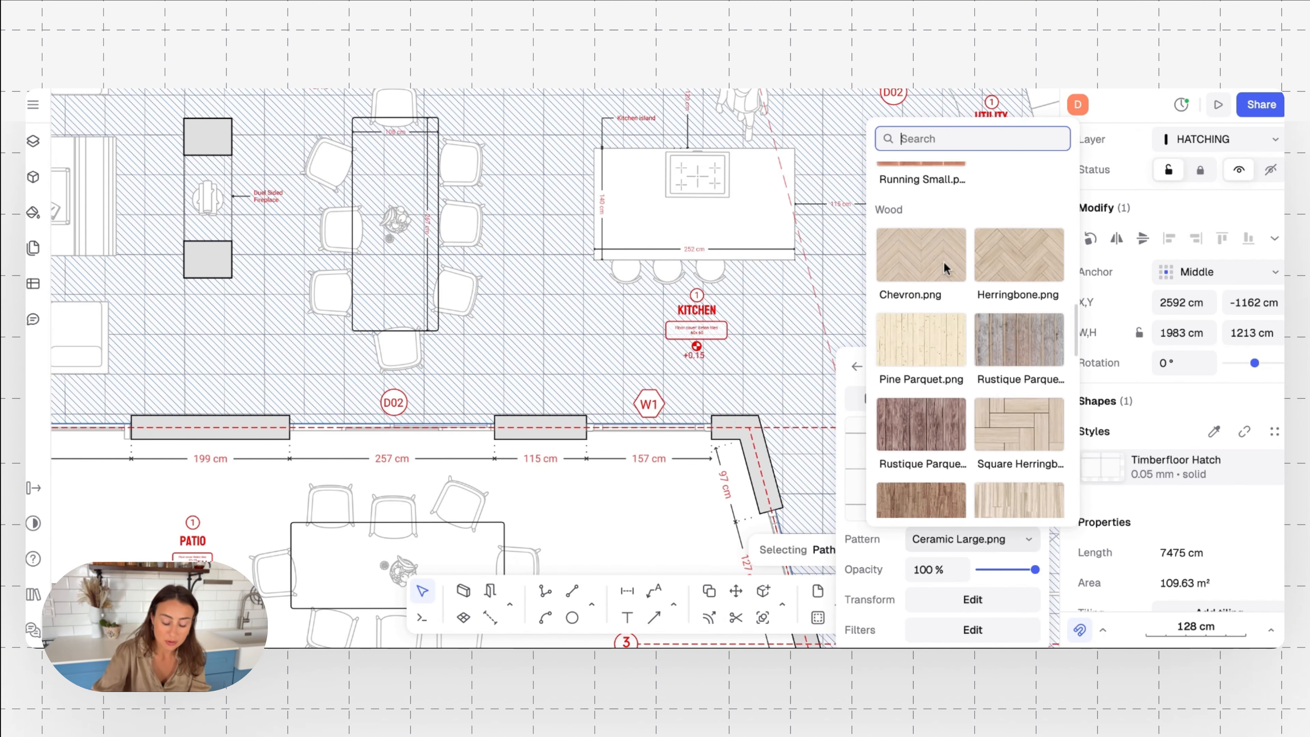
scroll(970, 341, down, 2)
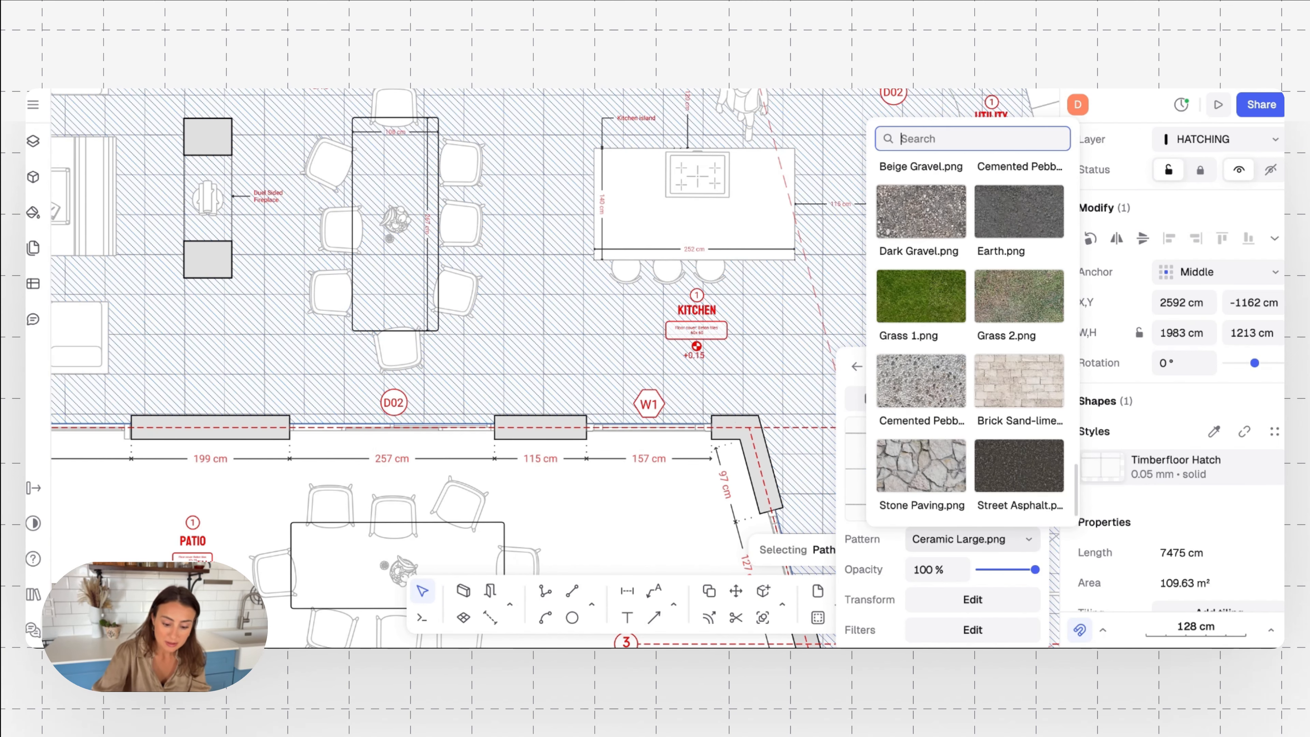
scroll(970, 341, up, 20)
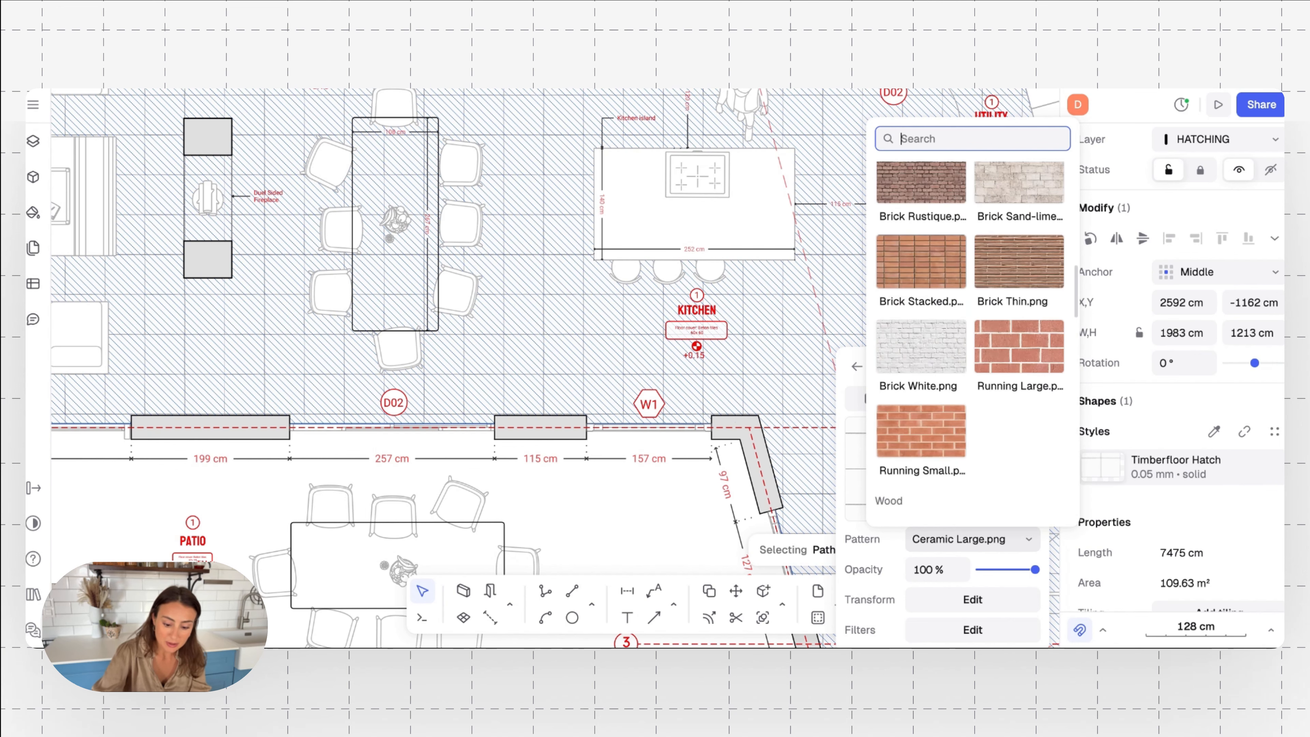
scroll(970, 341, down, 6)
scroll(970, 341, down, 10)
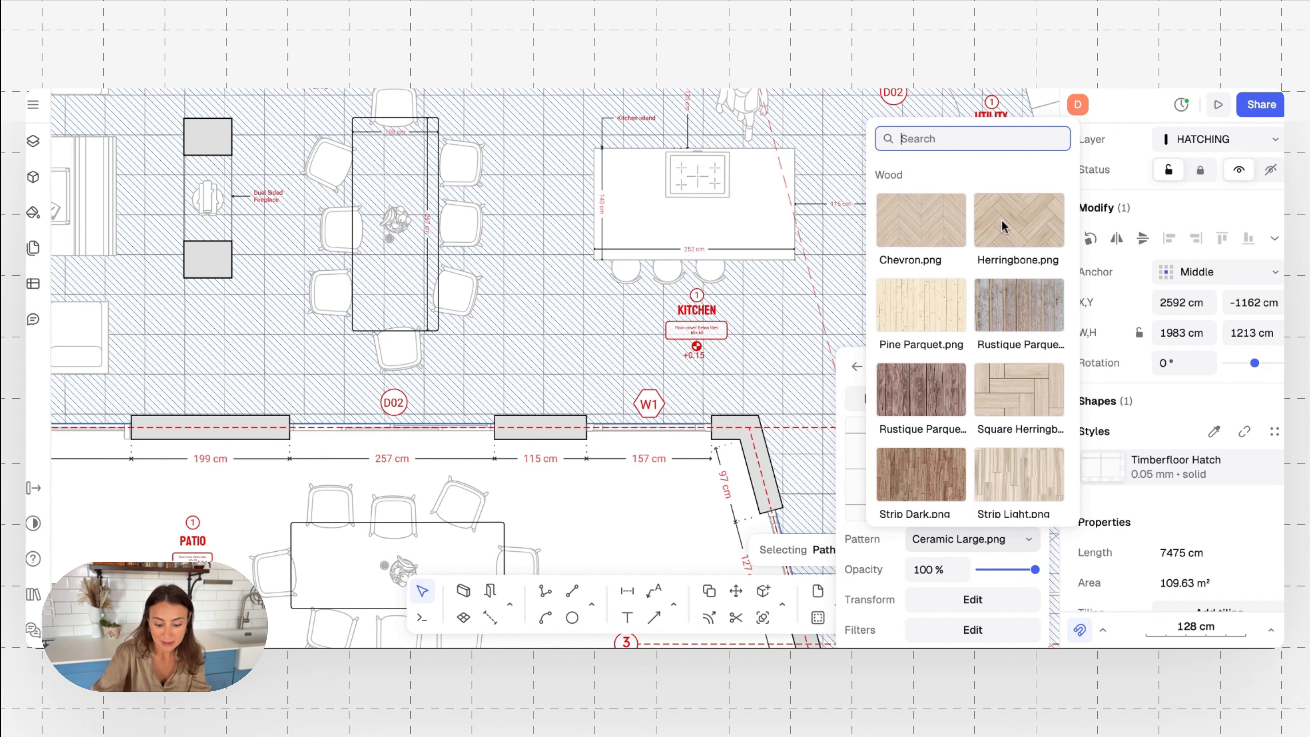
scroll(972, 291, down, 2)
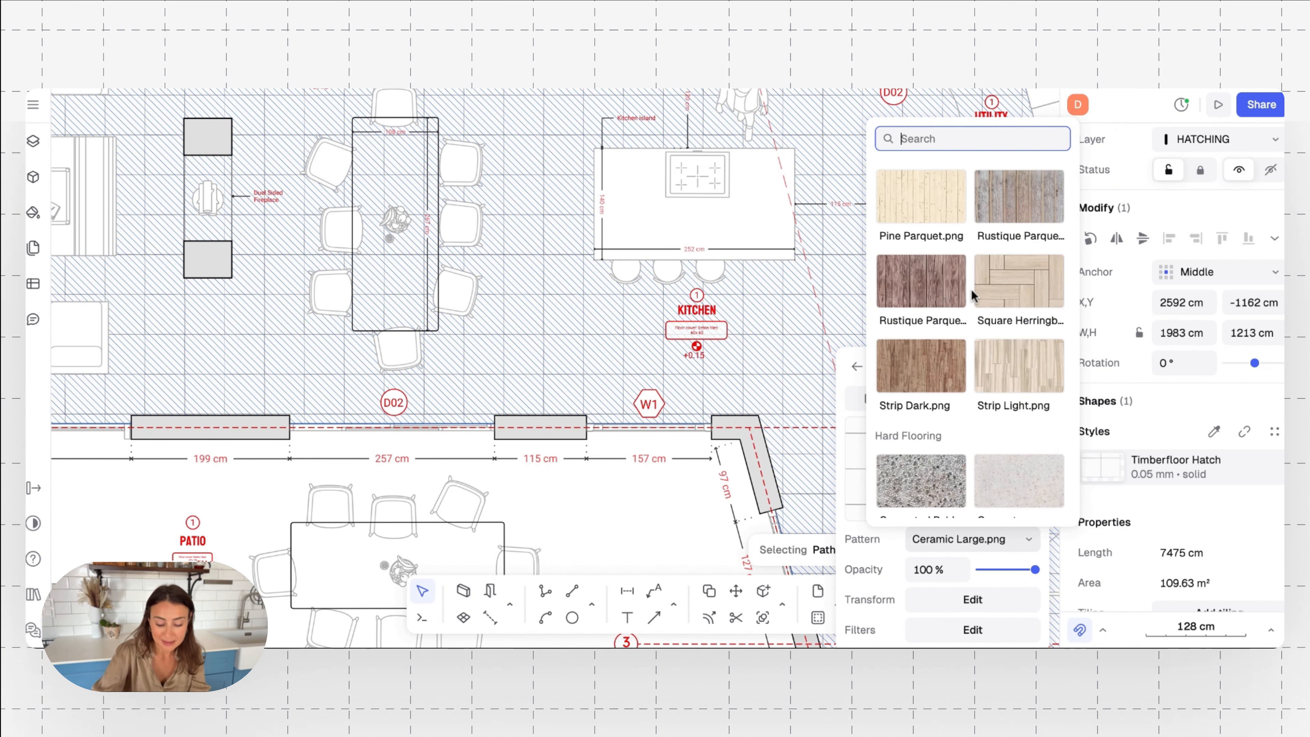
click(1028, 373)
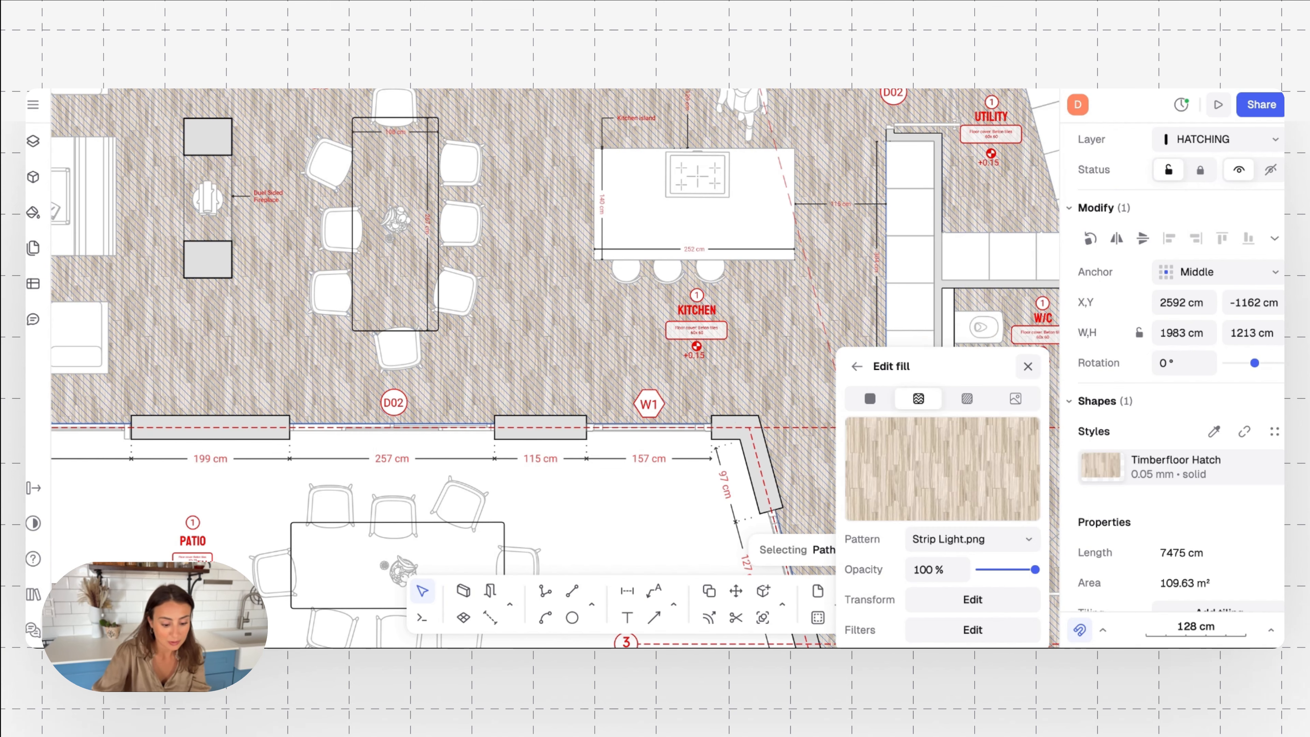
Reduce the opacity of the Strip Light floor texture to 64%
scroll(528, 297, down, 5)
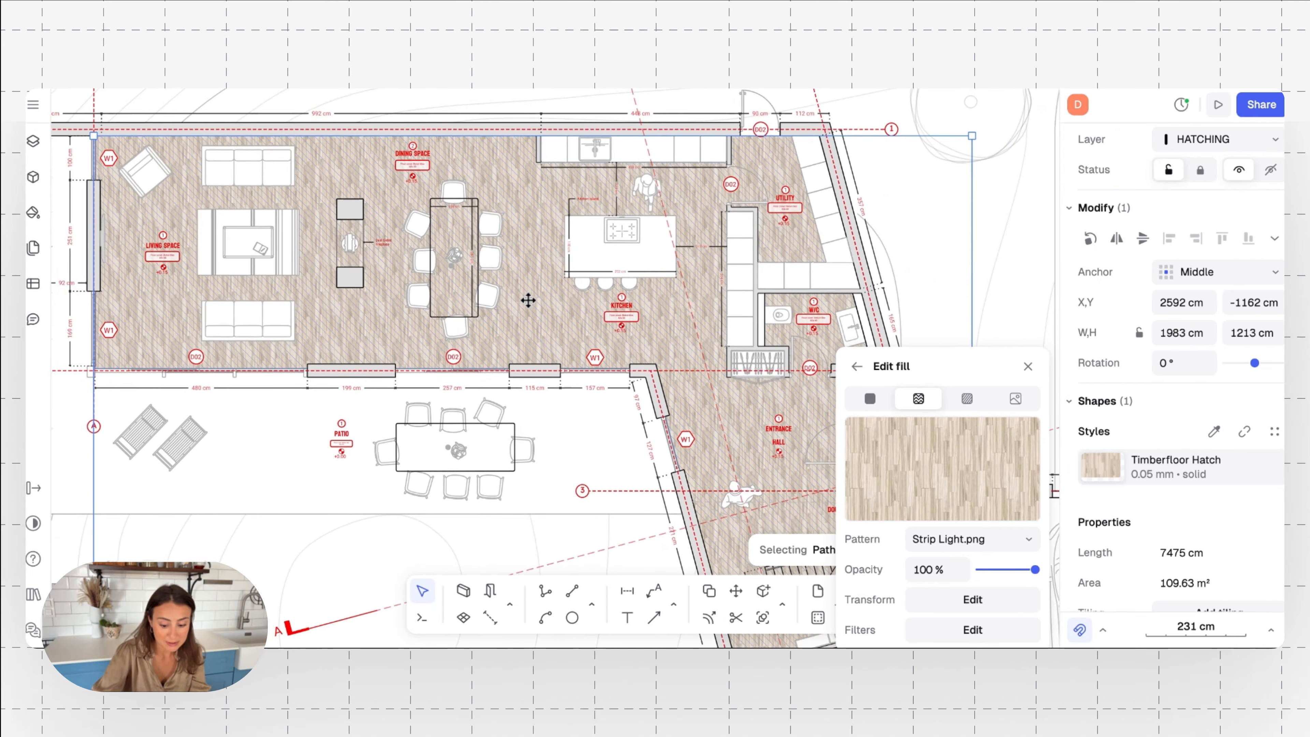
scroll(528, 300, up, 4)
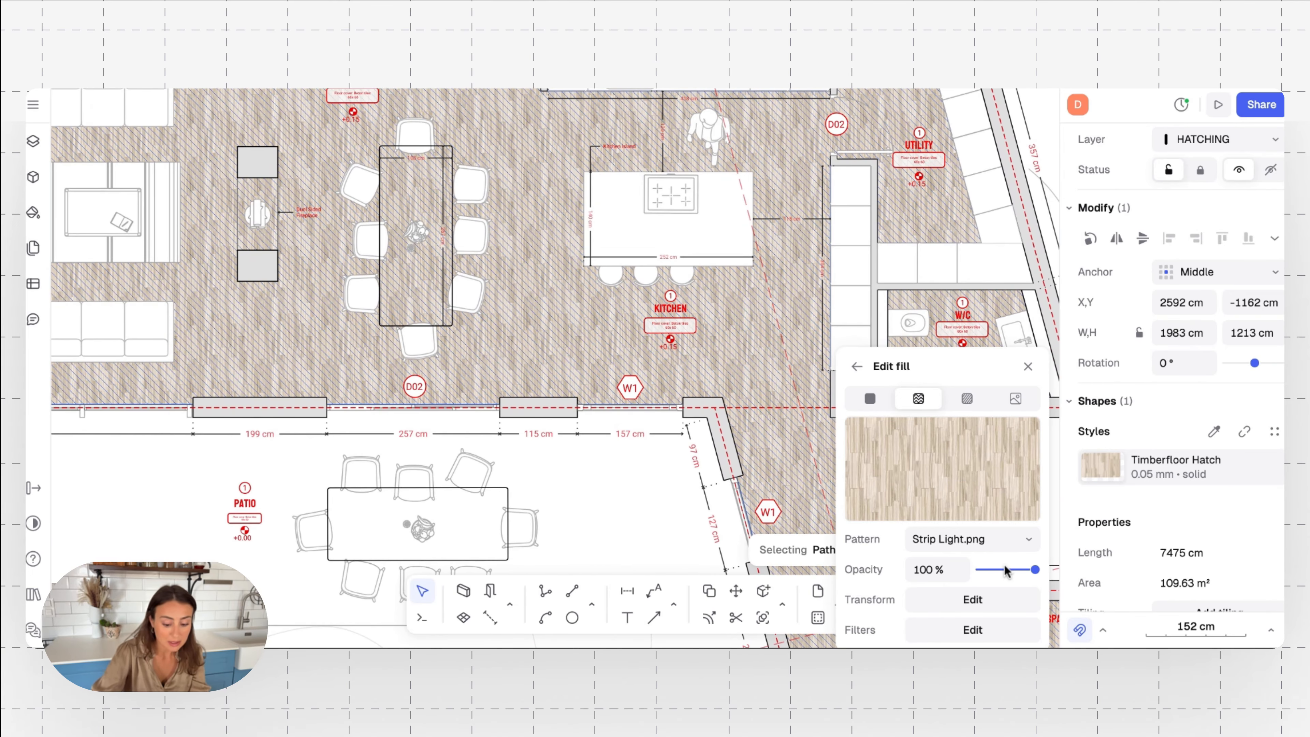
mouse_move(1033, 569)
mouse_down()
mouse_move(999, 578)
mouse_move(1017, 572)
mouse_up()
scroll(614, 511, down, 2)
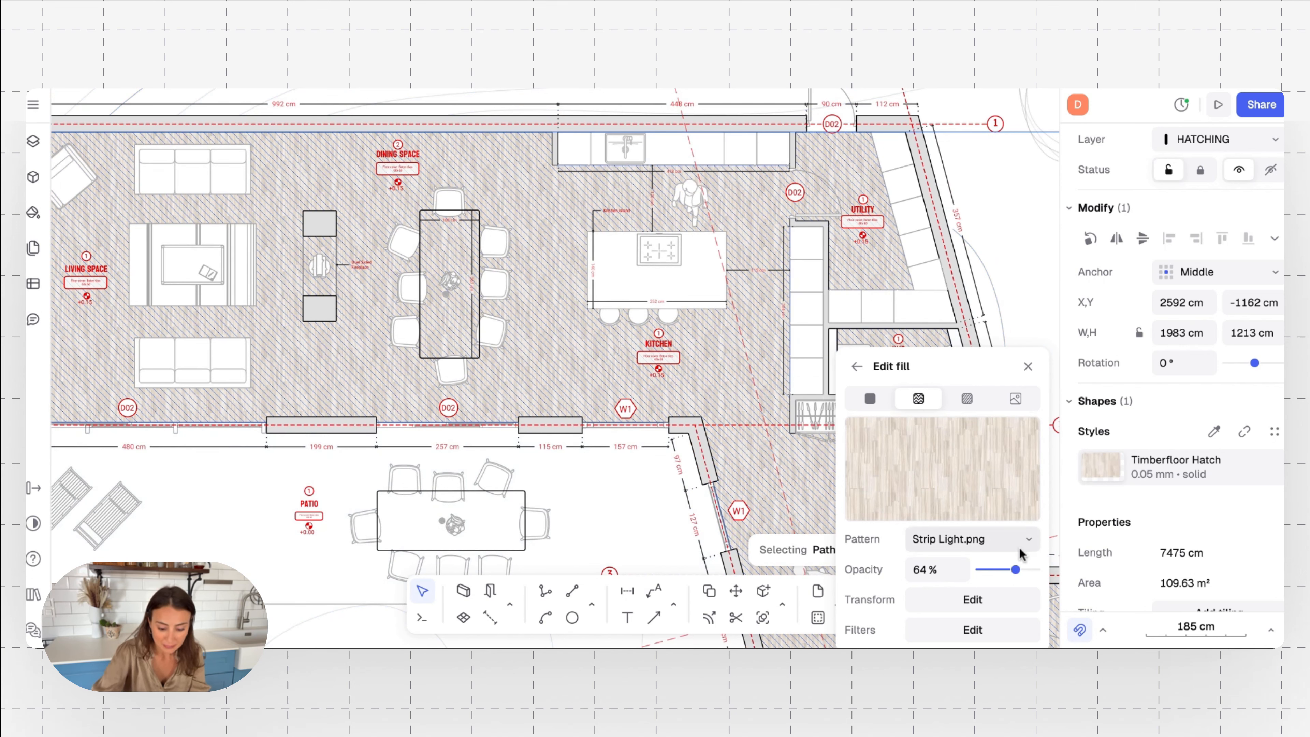
Add tiling to the indoor floor area, rotate it to 52°, and deselect the floor
mouse_move(974, 522)
scroll(1097, 511, down, 1)
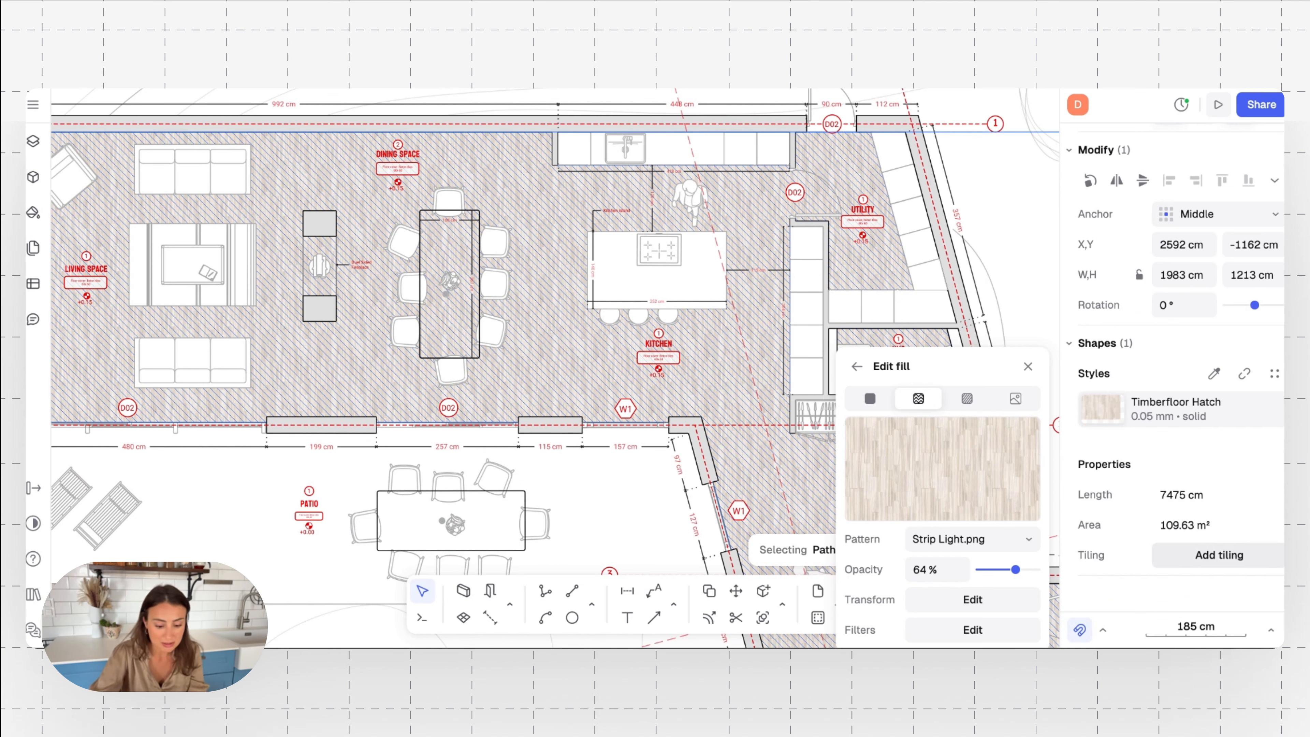
click(1219, 555)
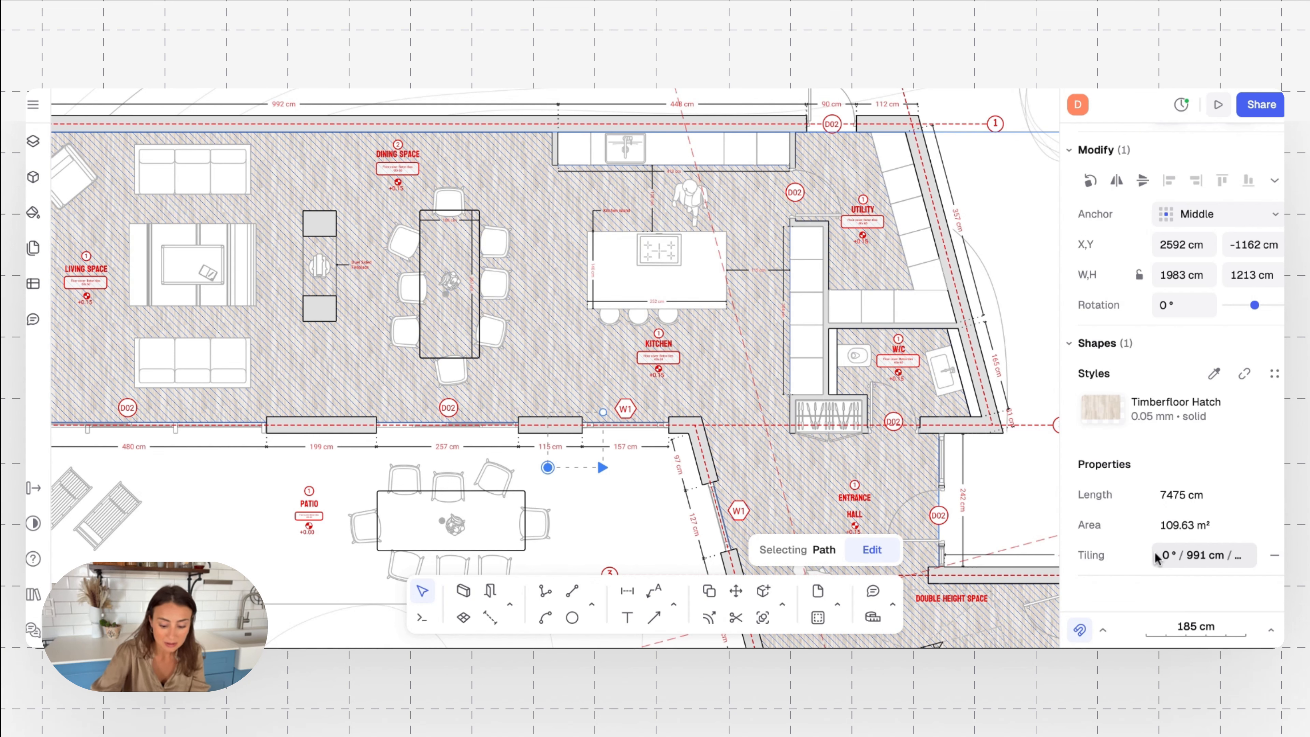
click(1165, 558)
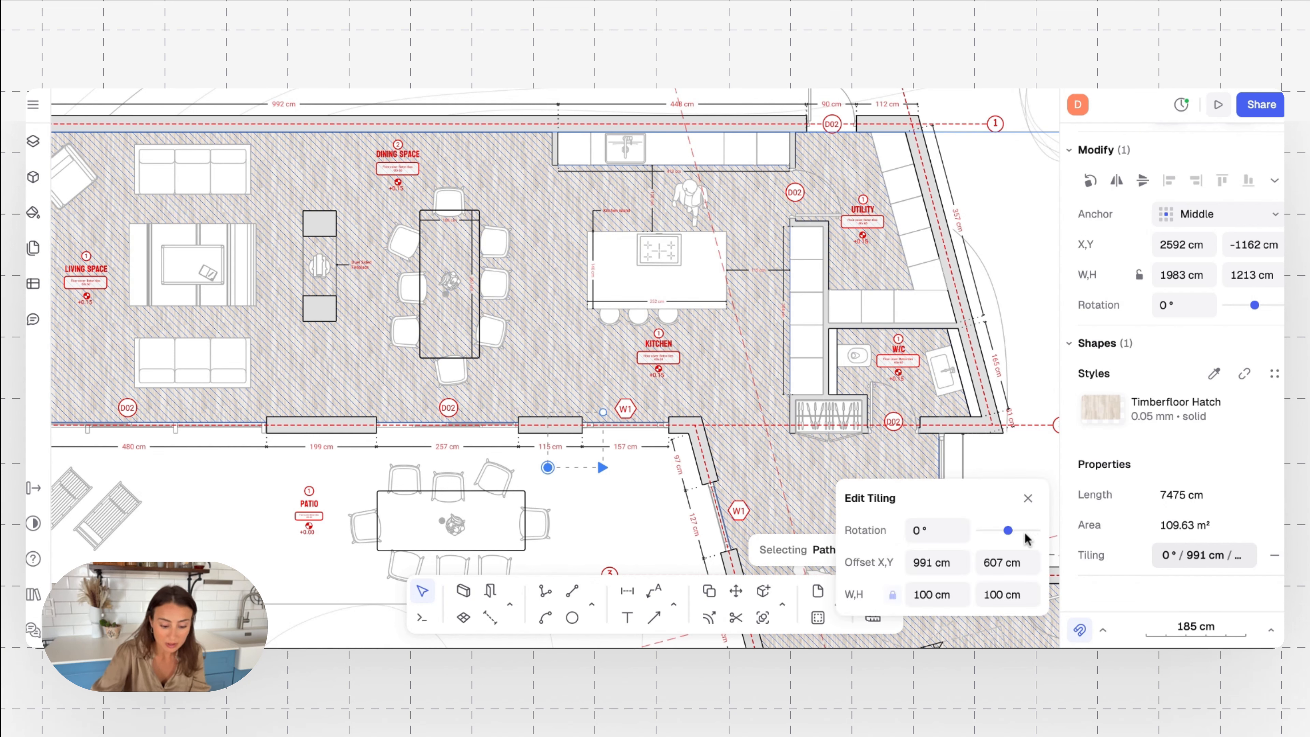
drag(1009, 531, 1013, 532)
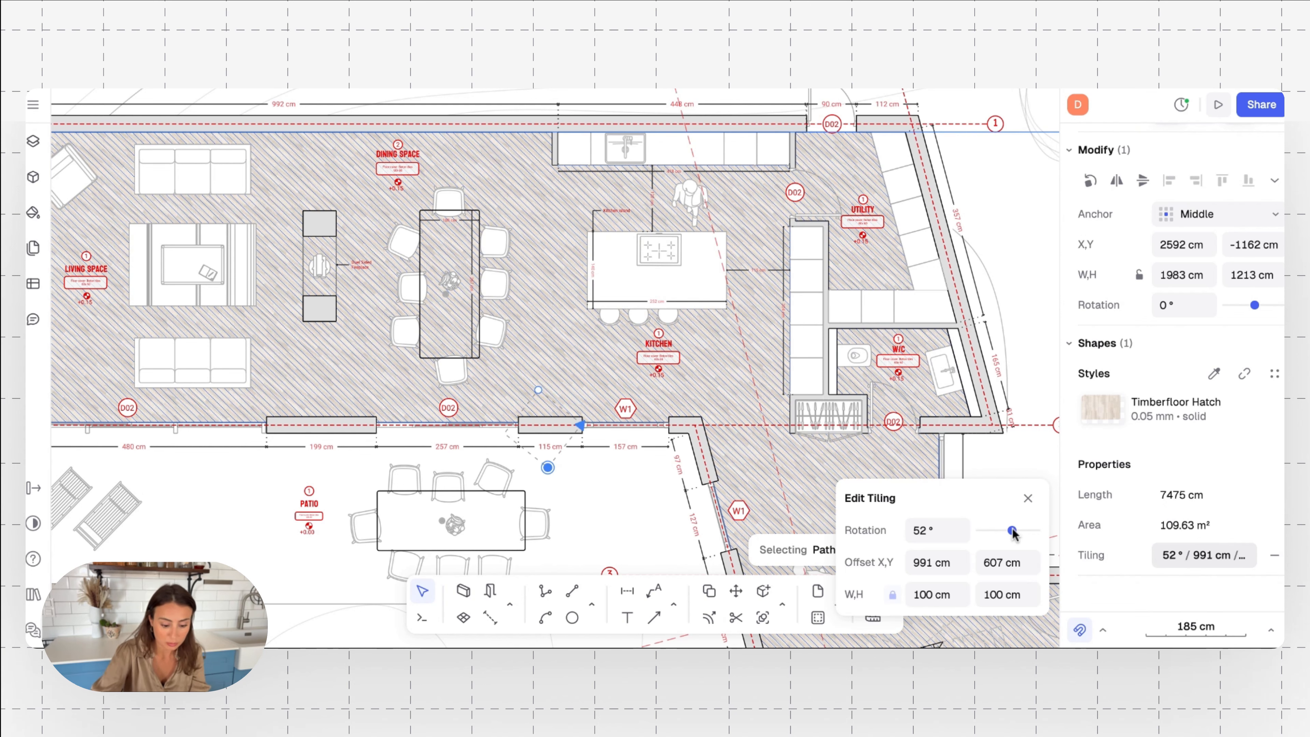
click(576, 504)
click(575, 502)
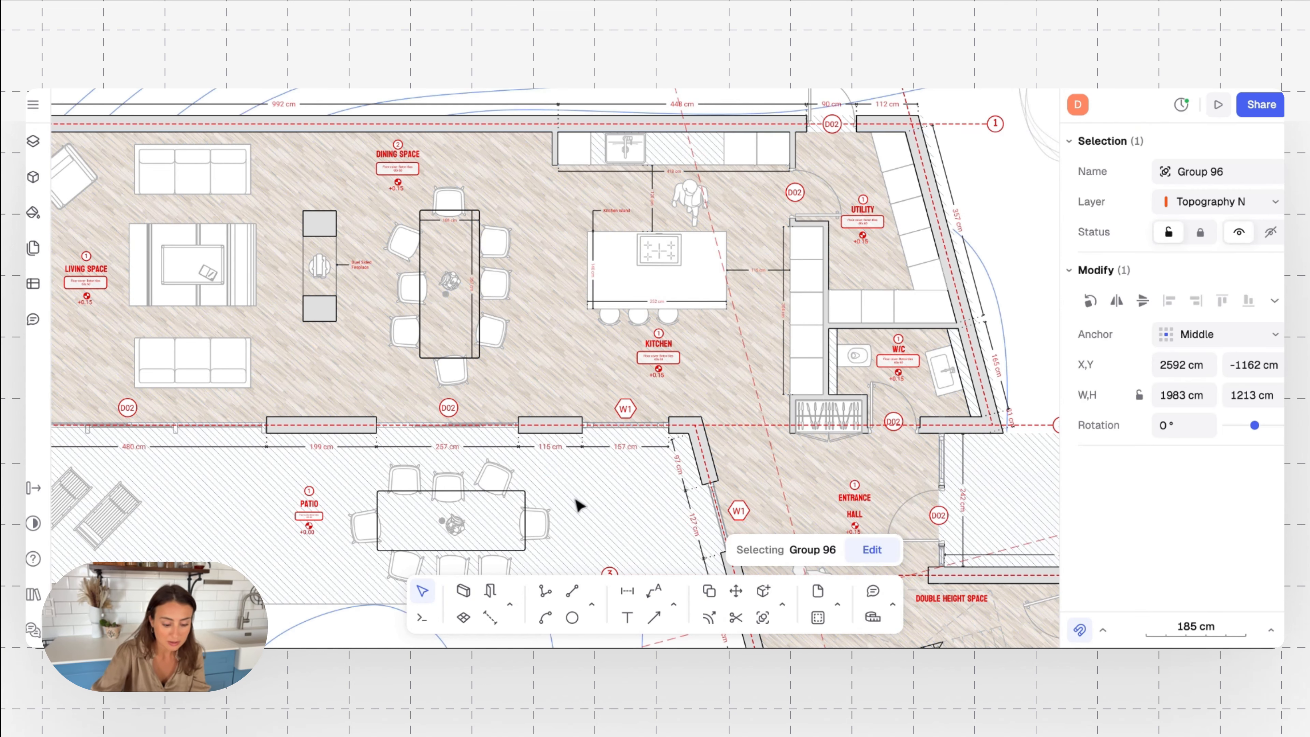
Examine the retextured indoor floor across the plan, from the living space to the entrance hall
scroll(573, 500, down, 1)
ctrl+scroll(573, 499, down, 2)
scroll(572, 500, down, 3)
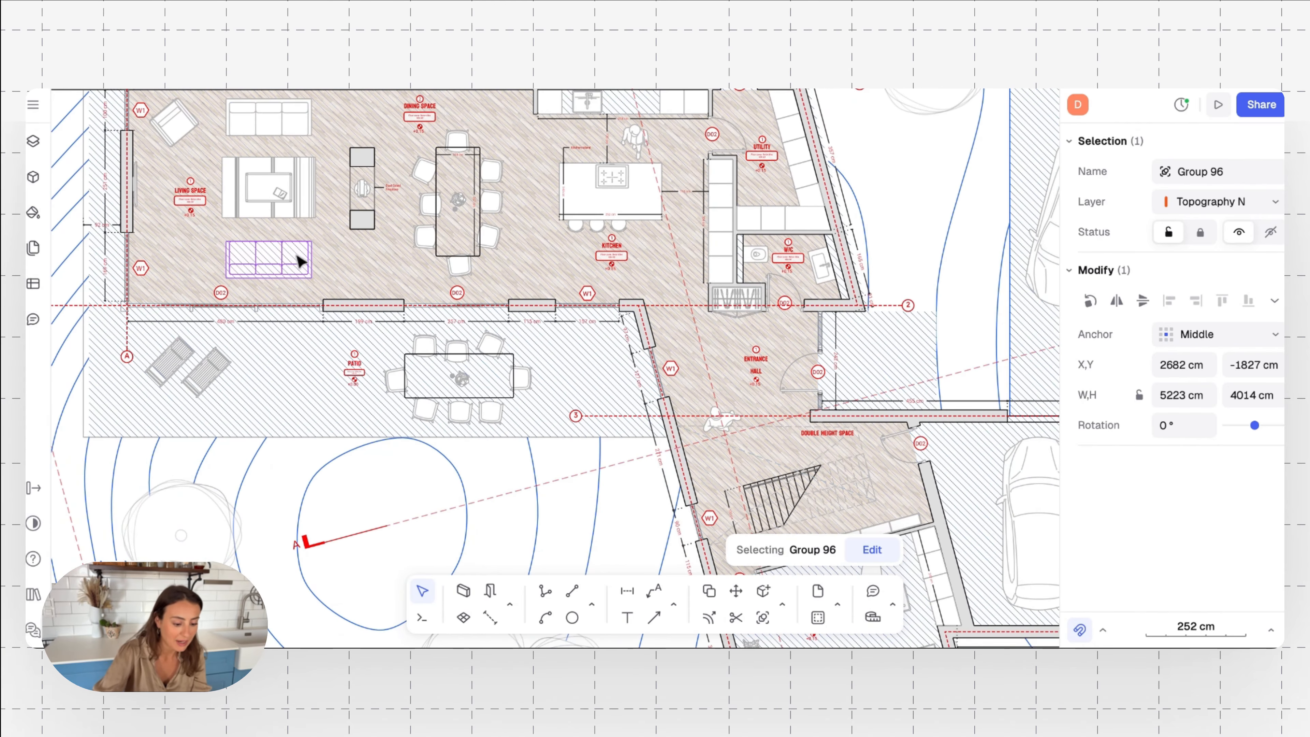
scroll(175, 232, down, 6)
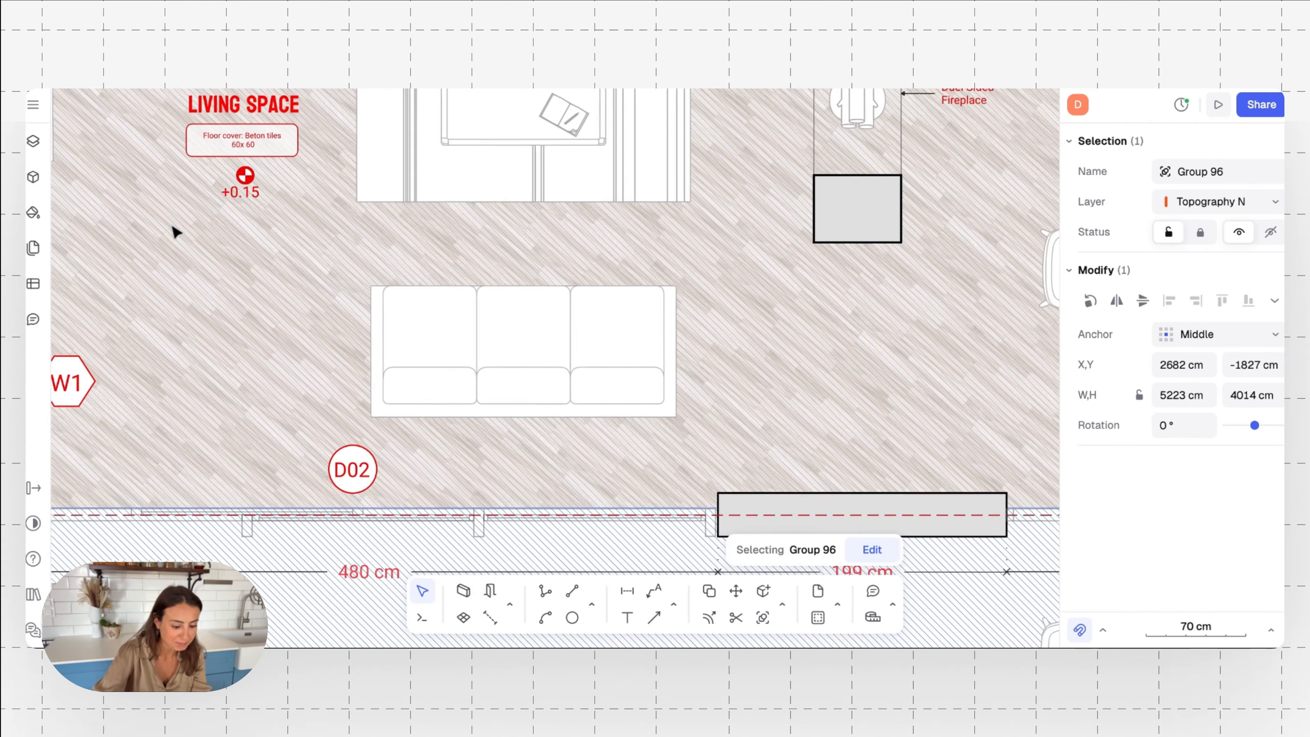
scroll(167, 225, down, 2)
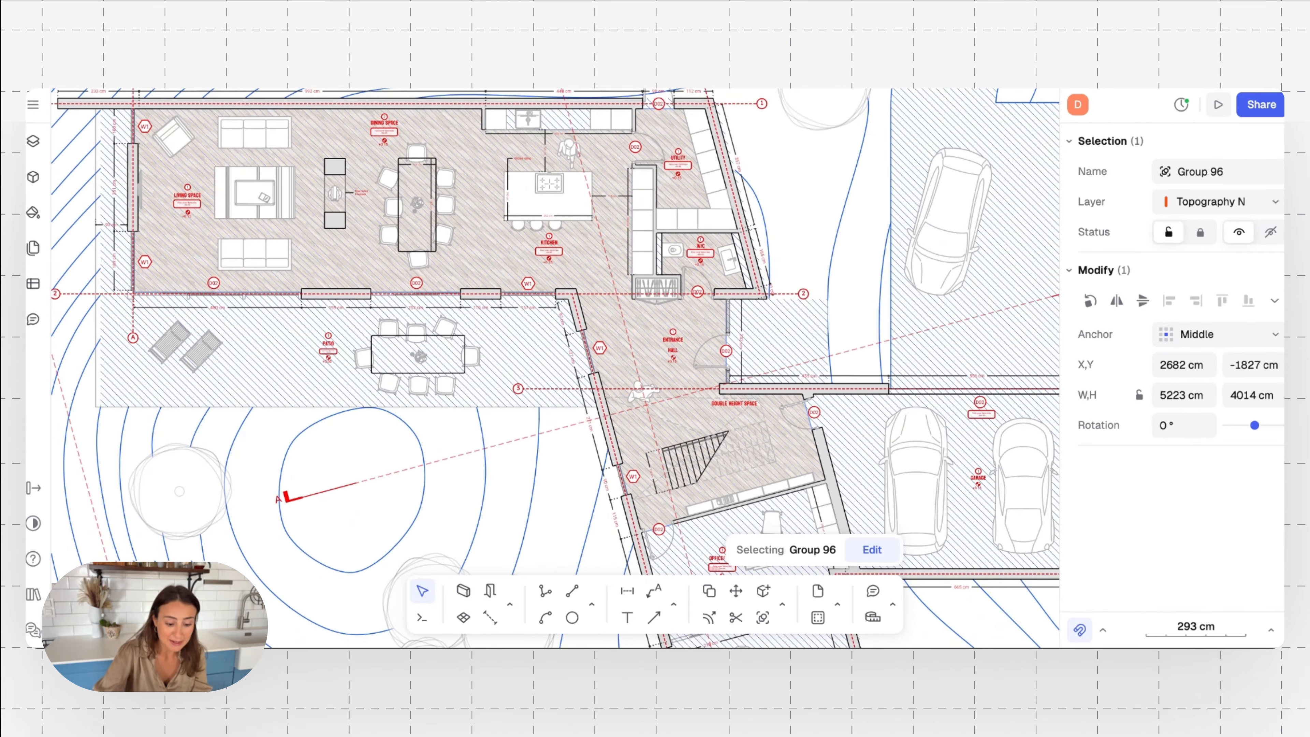
scroll(389, 263, left, 3)
Examine the side and front elevations on the Elevations sheet, including their facade materials and shadows
scroll(389, 264, up, 1)
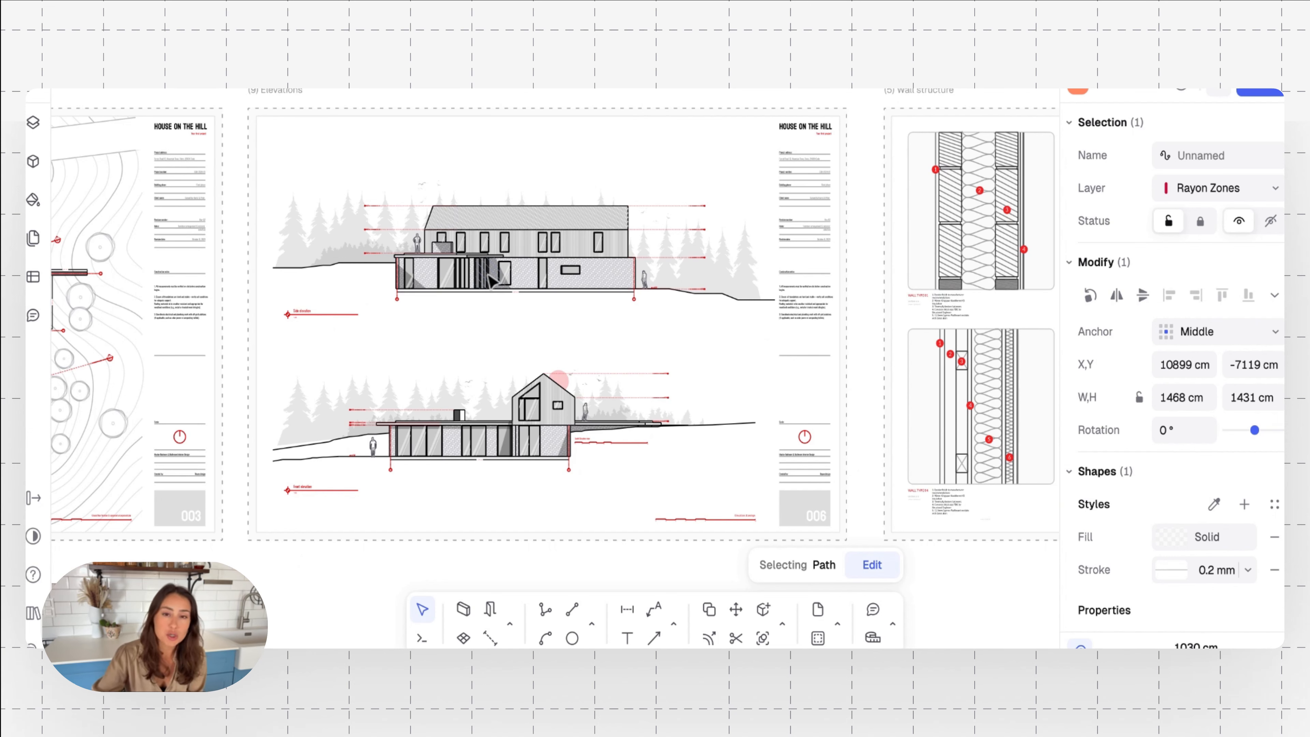
ctrl+scroll(490, 279, up, 5)
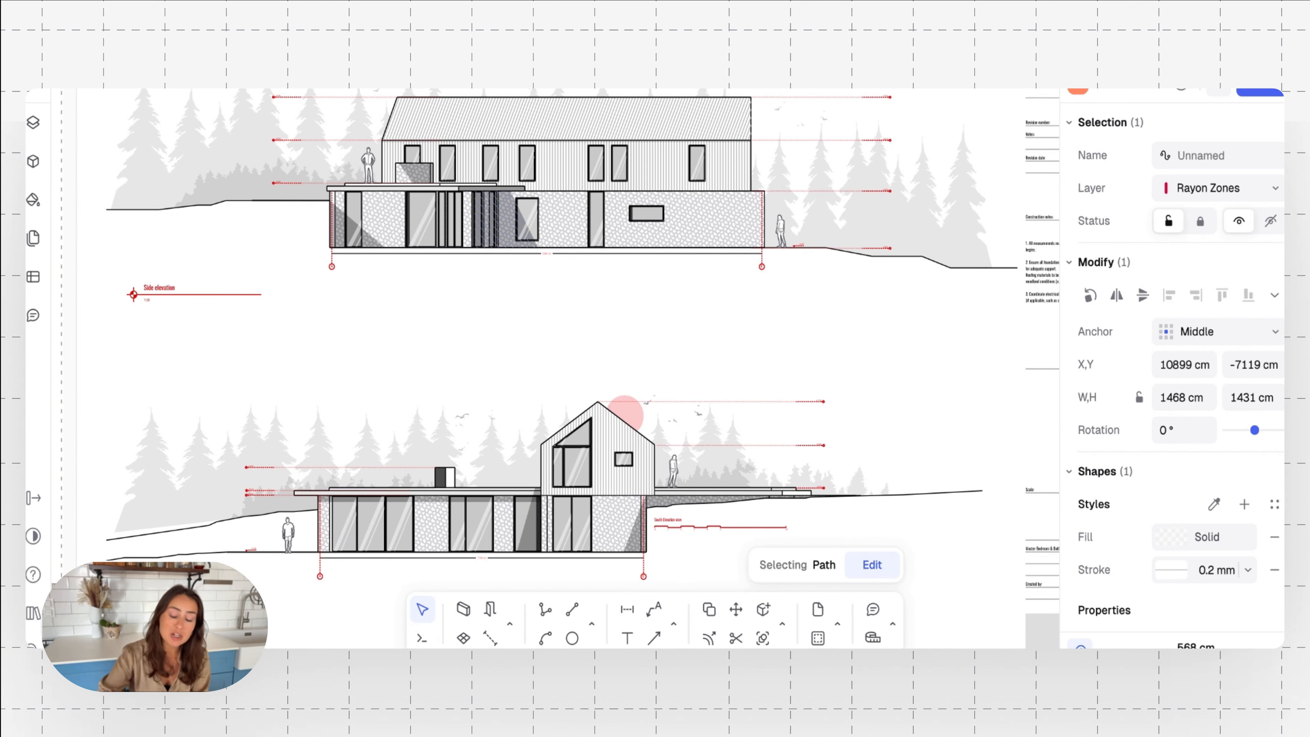
scroll(396, 322, up, 3)
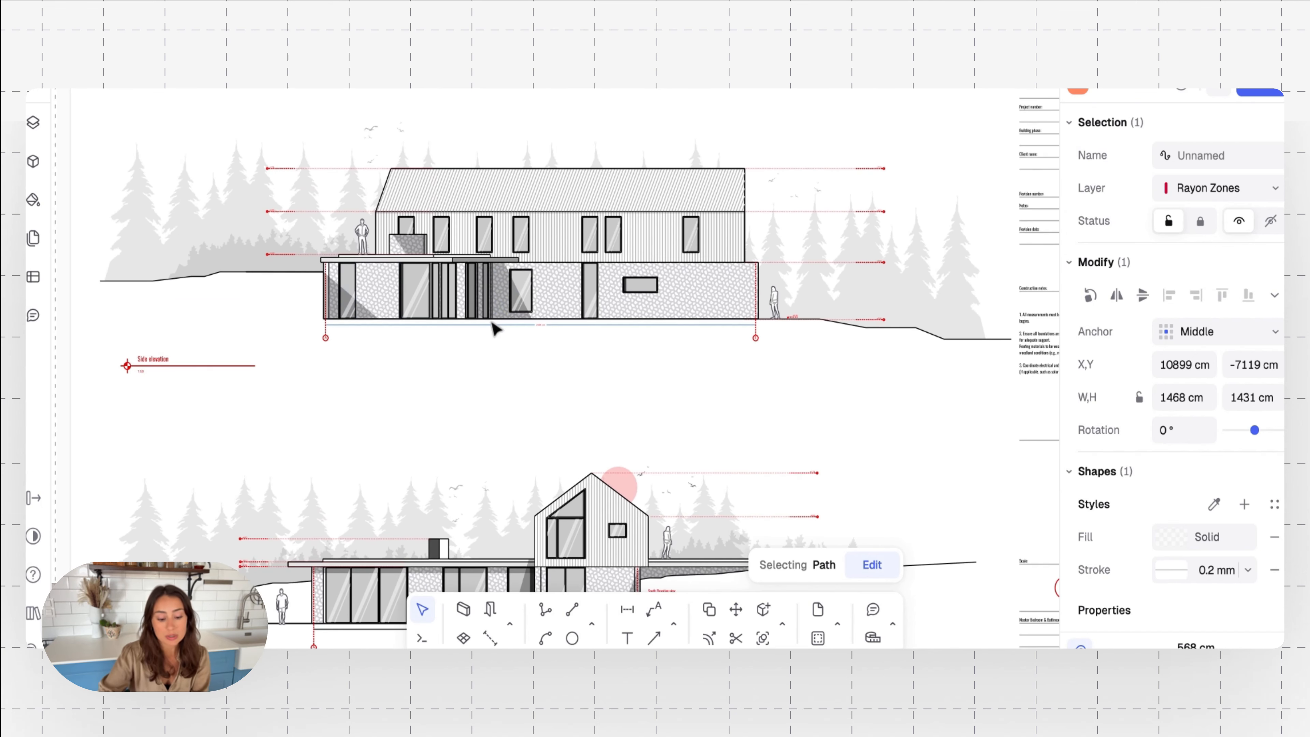
scroll(494, 328, up, 5)
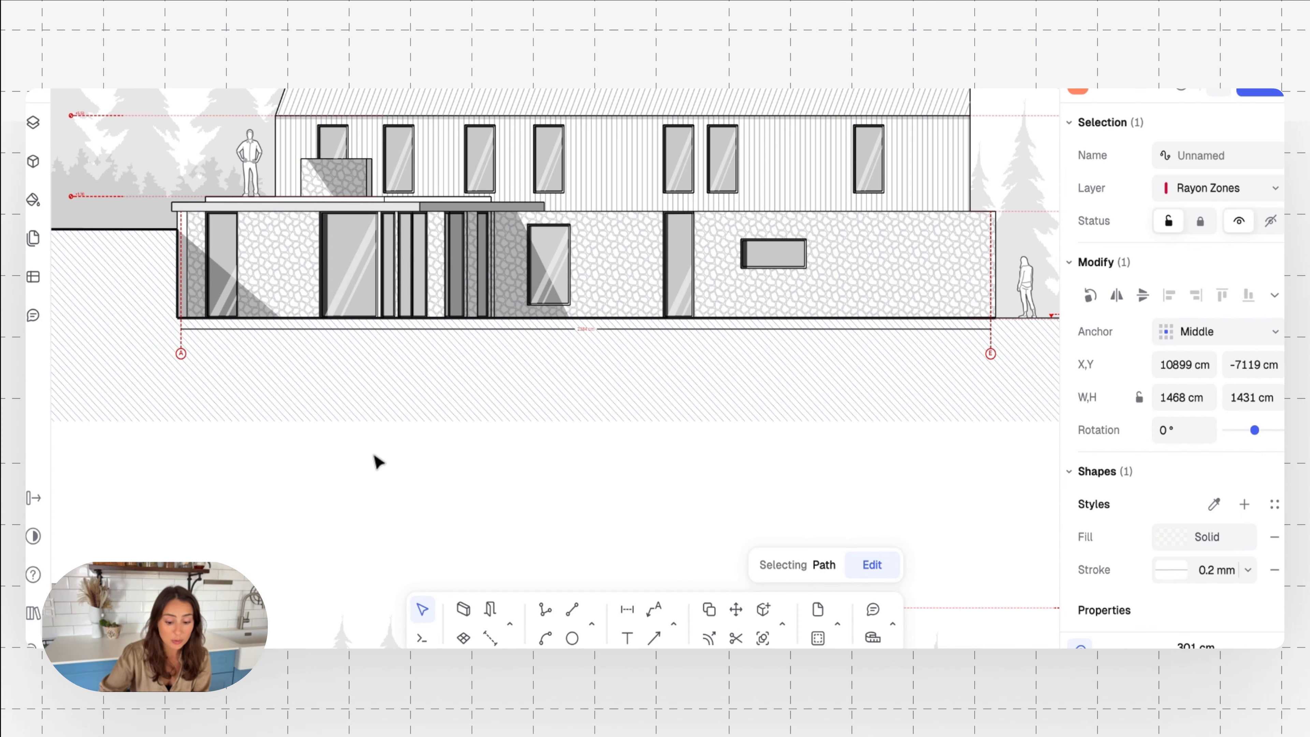
scroll(486, 503, down, 5)
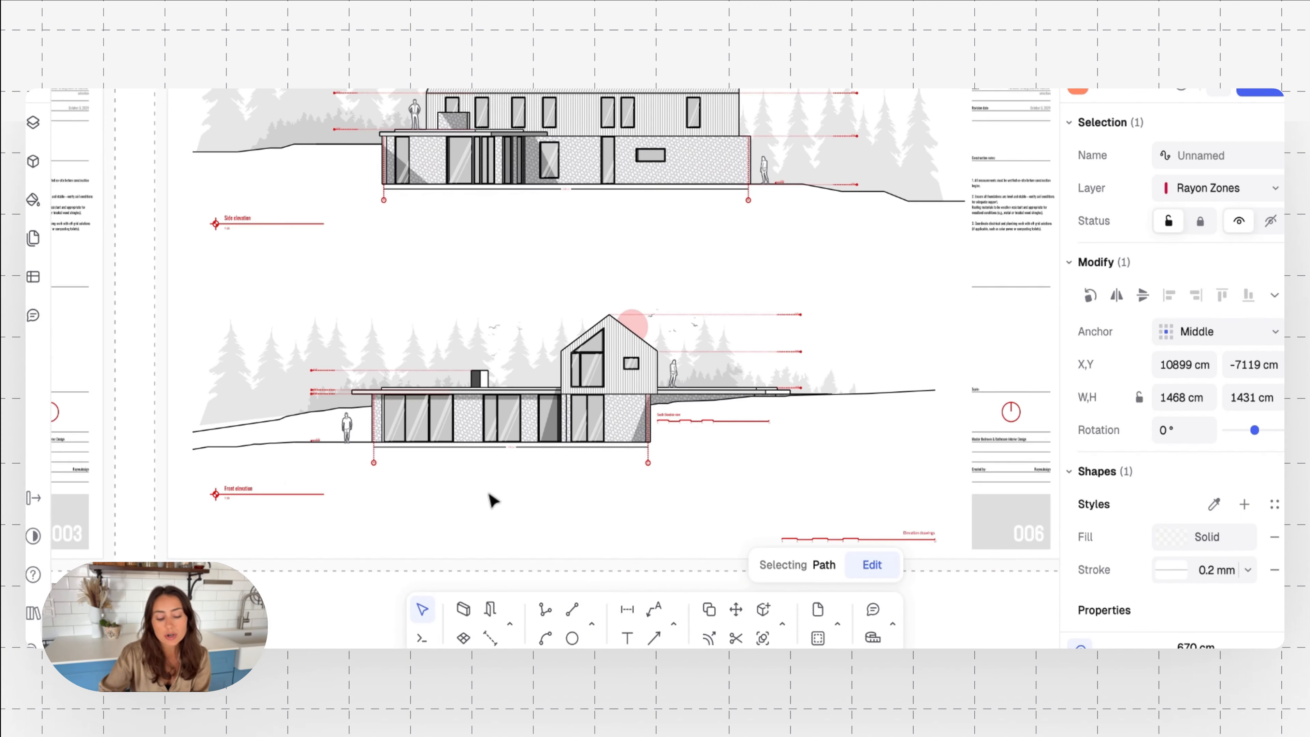
scroll(493, 500, down, 2)
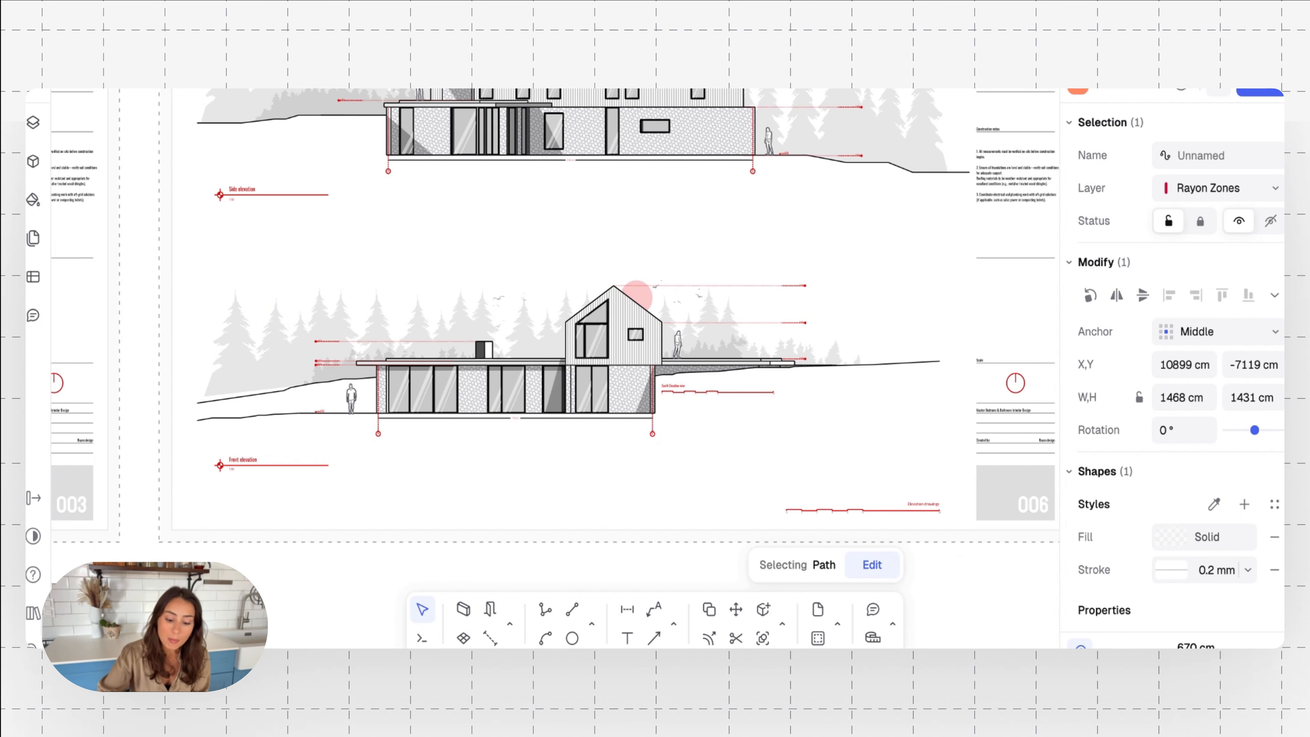
scroll(485, 495, down, 4)
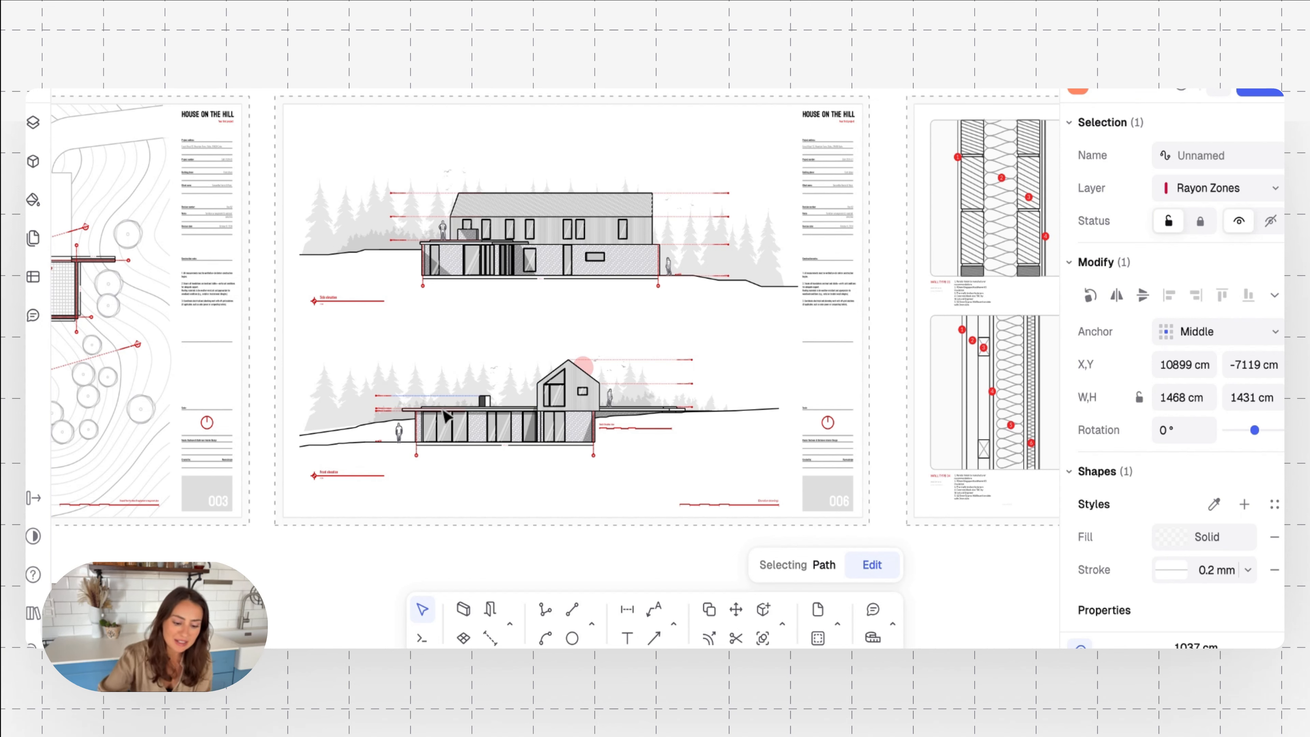
Place a new comment on the side elevation's stone-clad wall, just beside the small horizontal window
scroll(526, 333, up, 5)
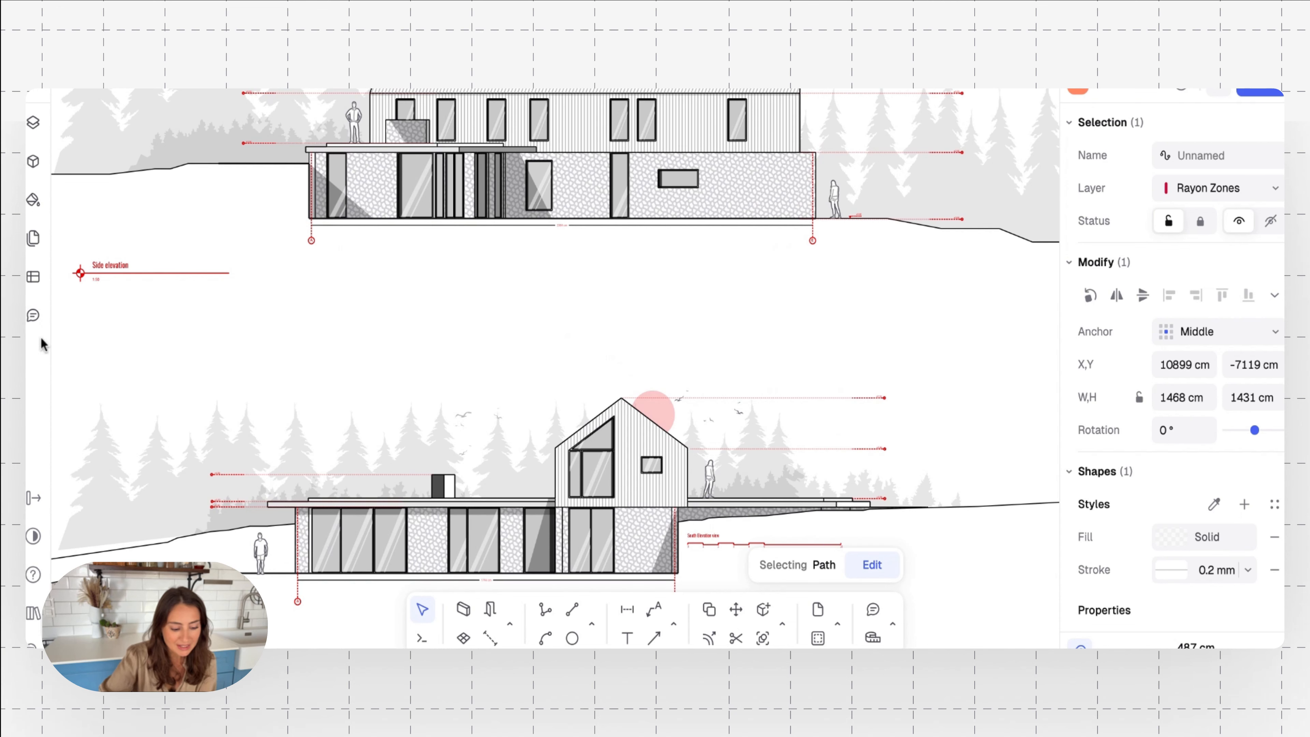
click(32, 317)
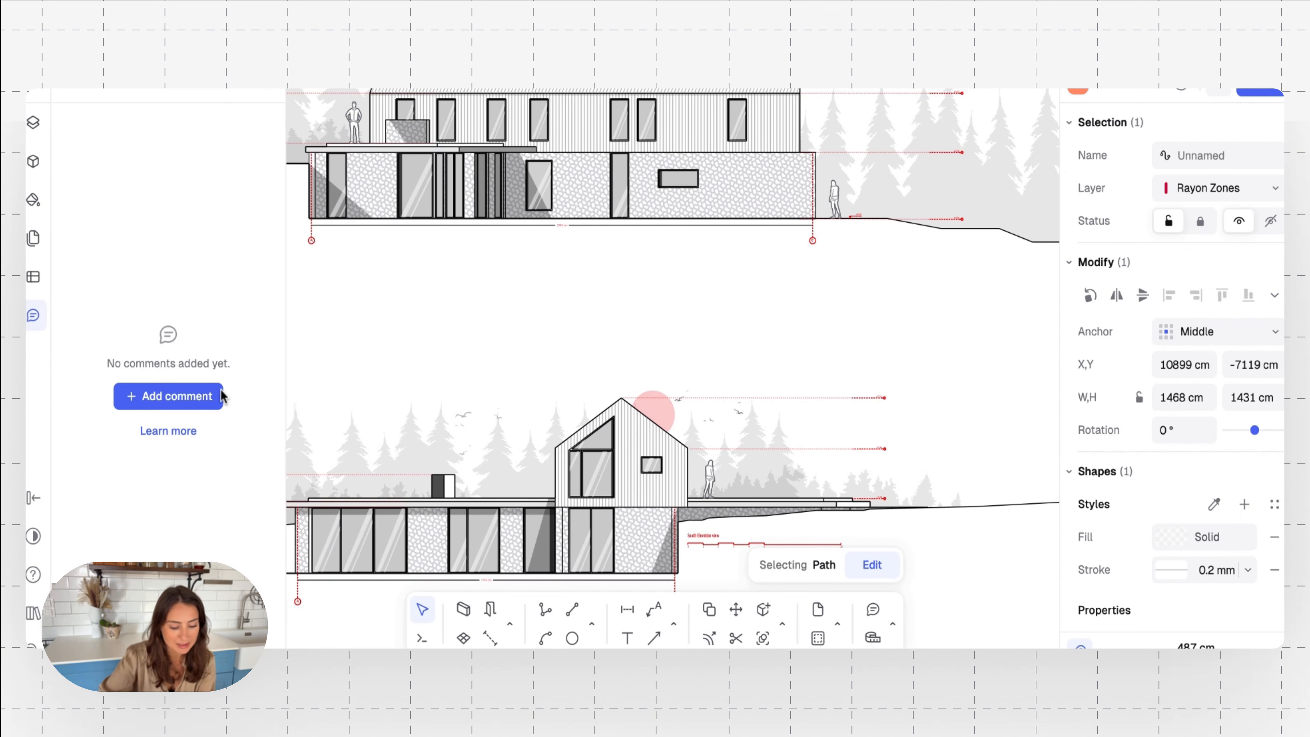
click(194, 398)
scroll(438, 294, up, 3)
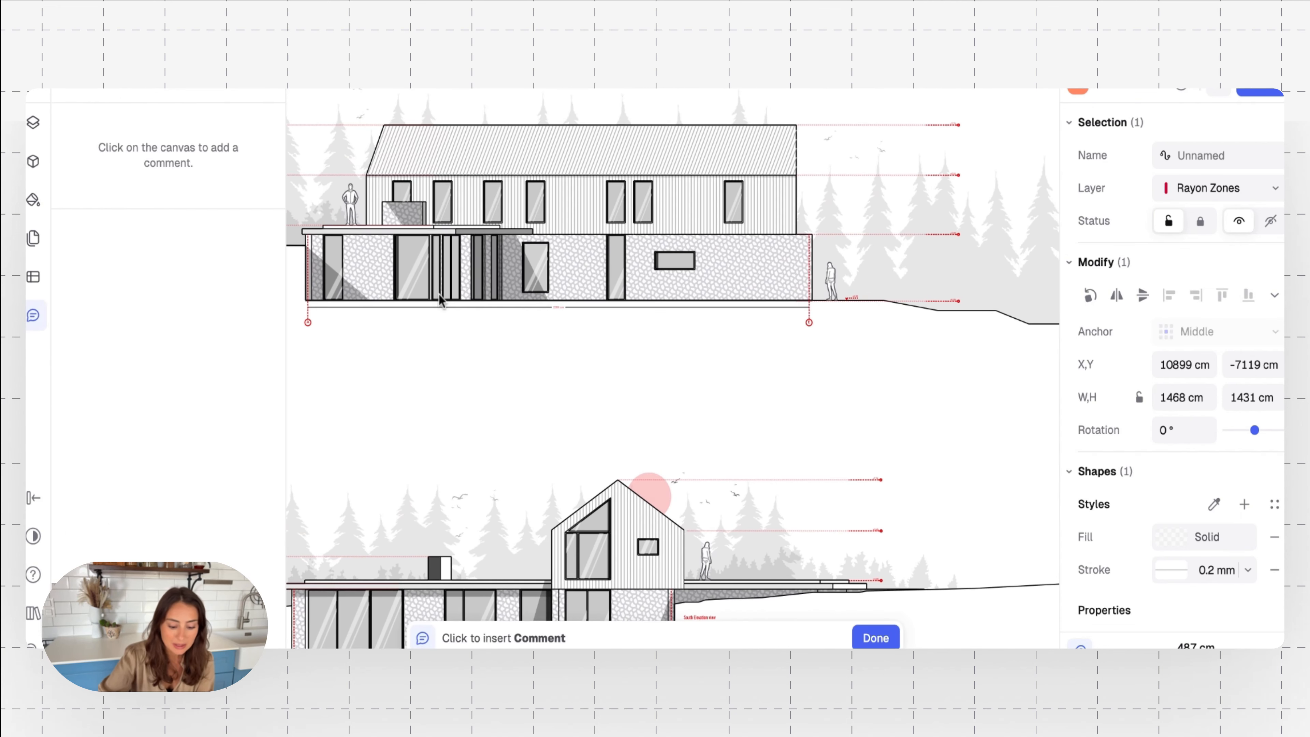
scroll(591, 333, down, 5)
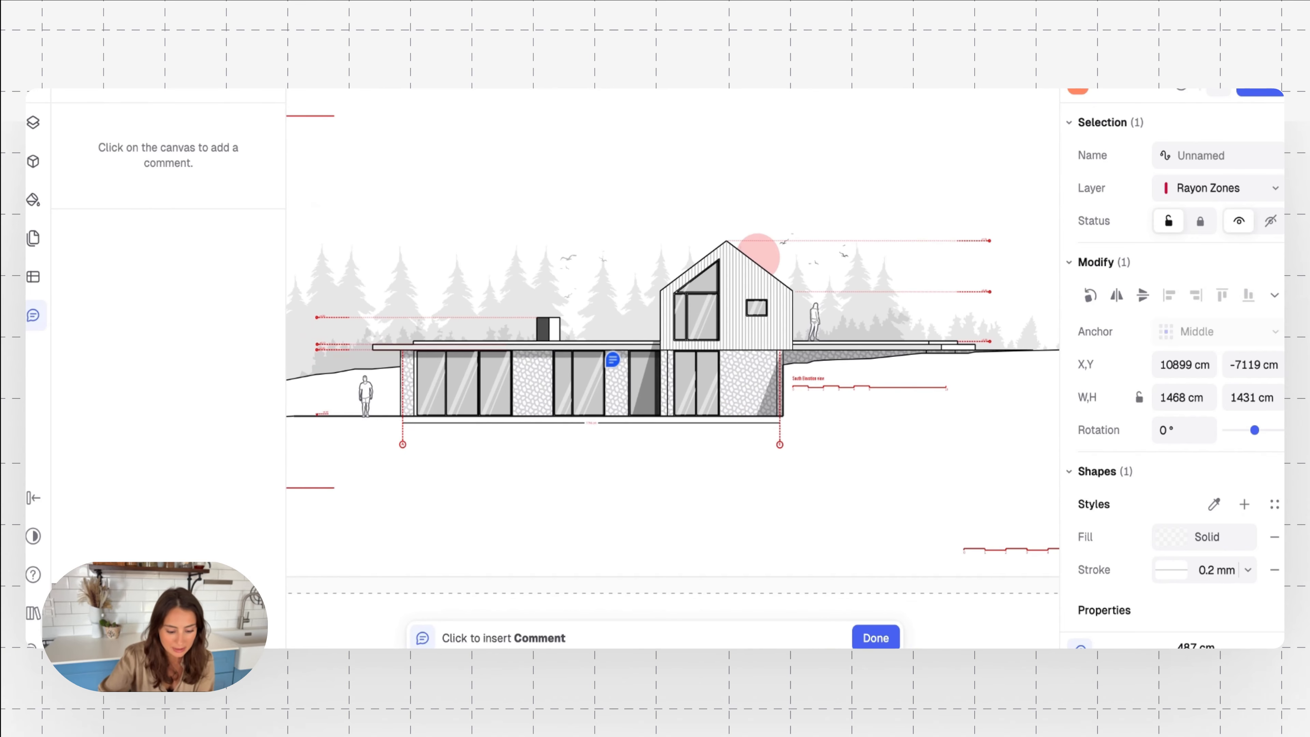
scroll(633, 304, up, 3)
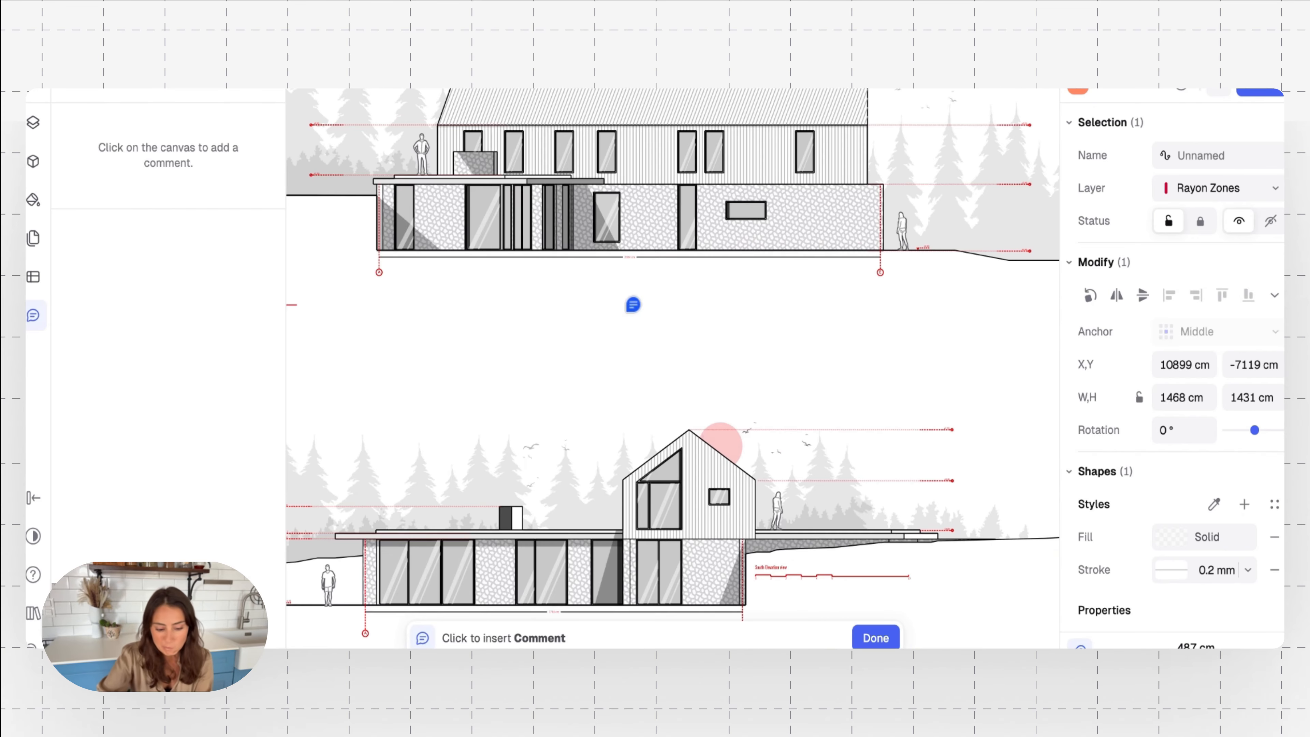
scroll(633, 304, up, 2)
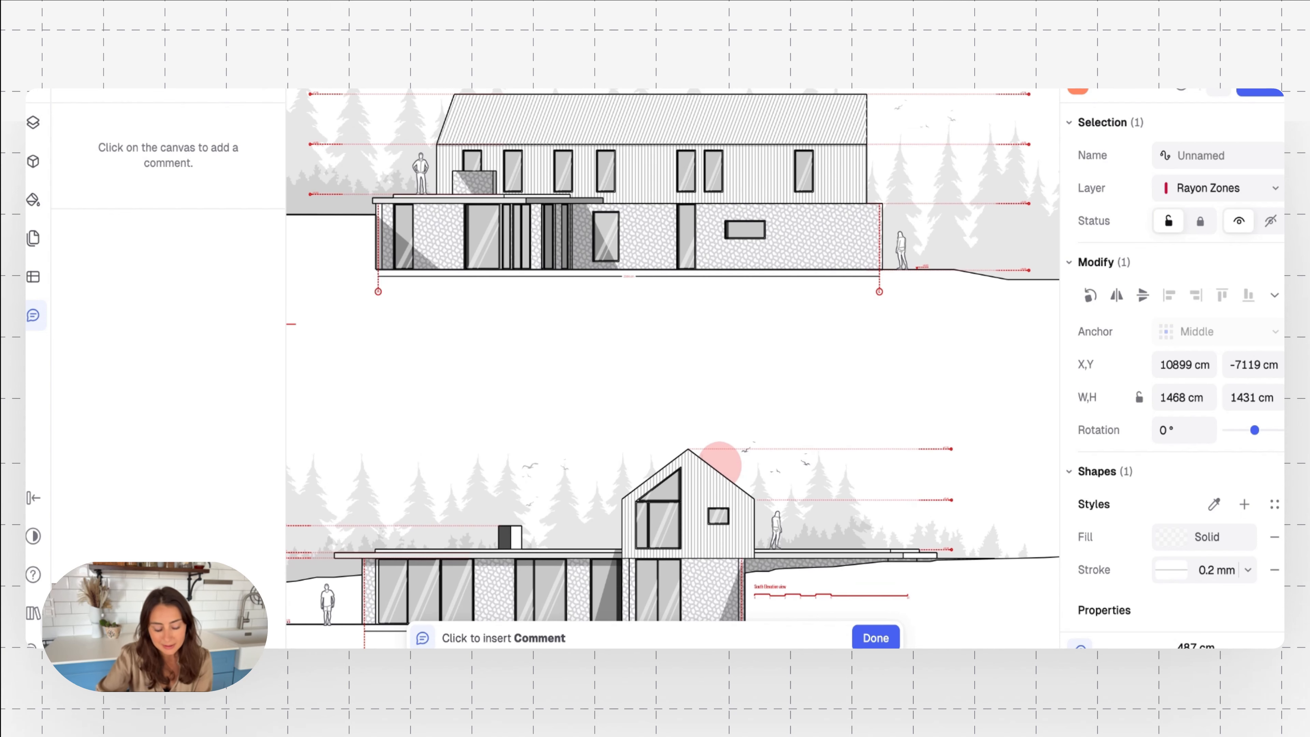
scroll(633, 304, up, 3)
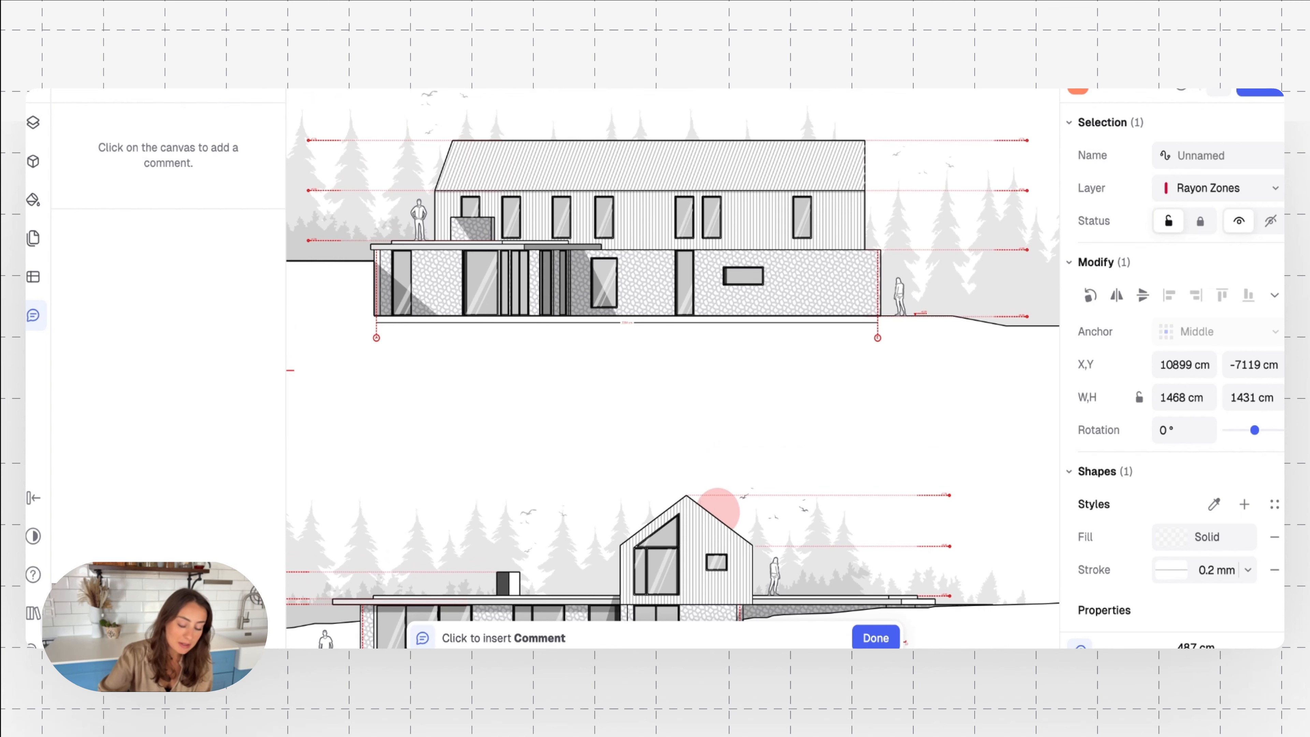
ctrl+scroll(585, 416, up, 5)
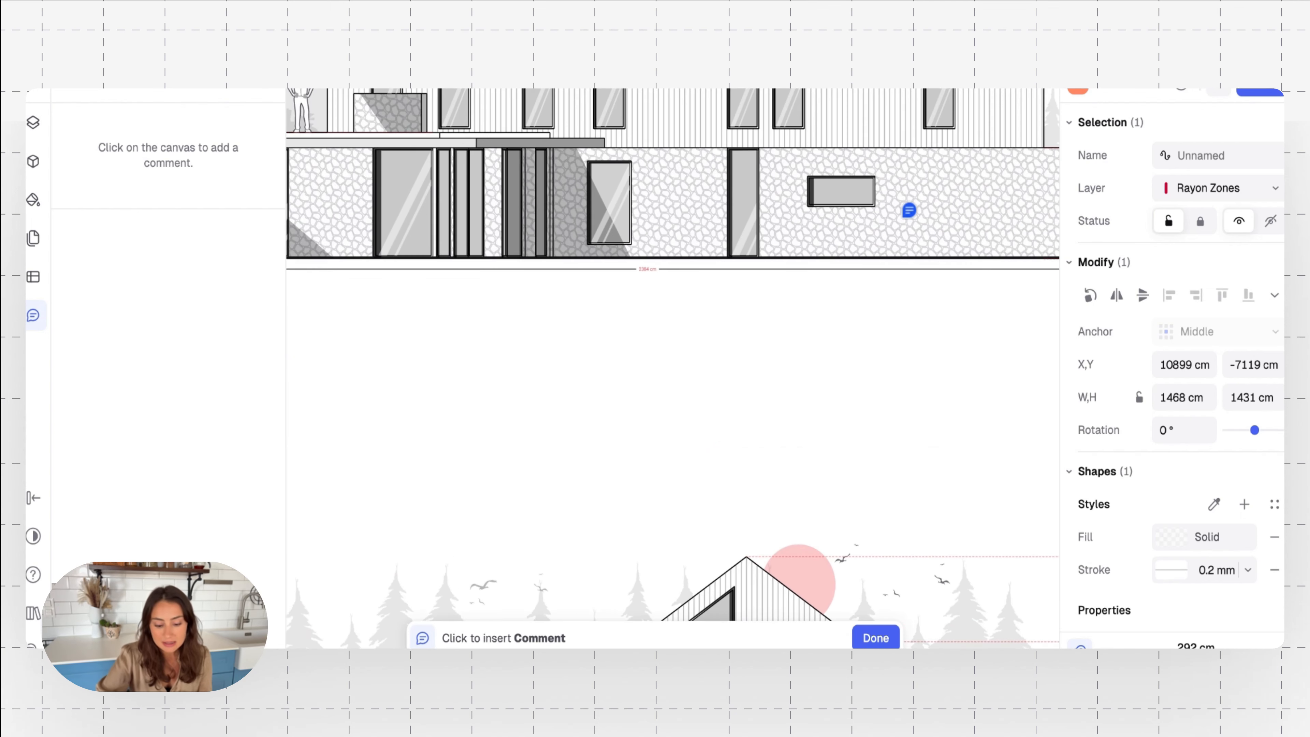
click(909, 210)
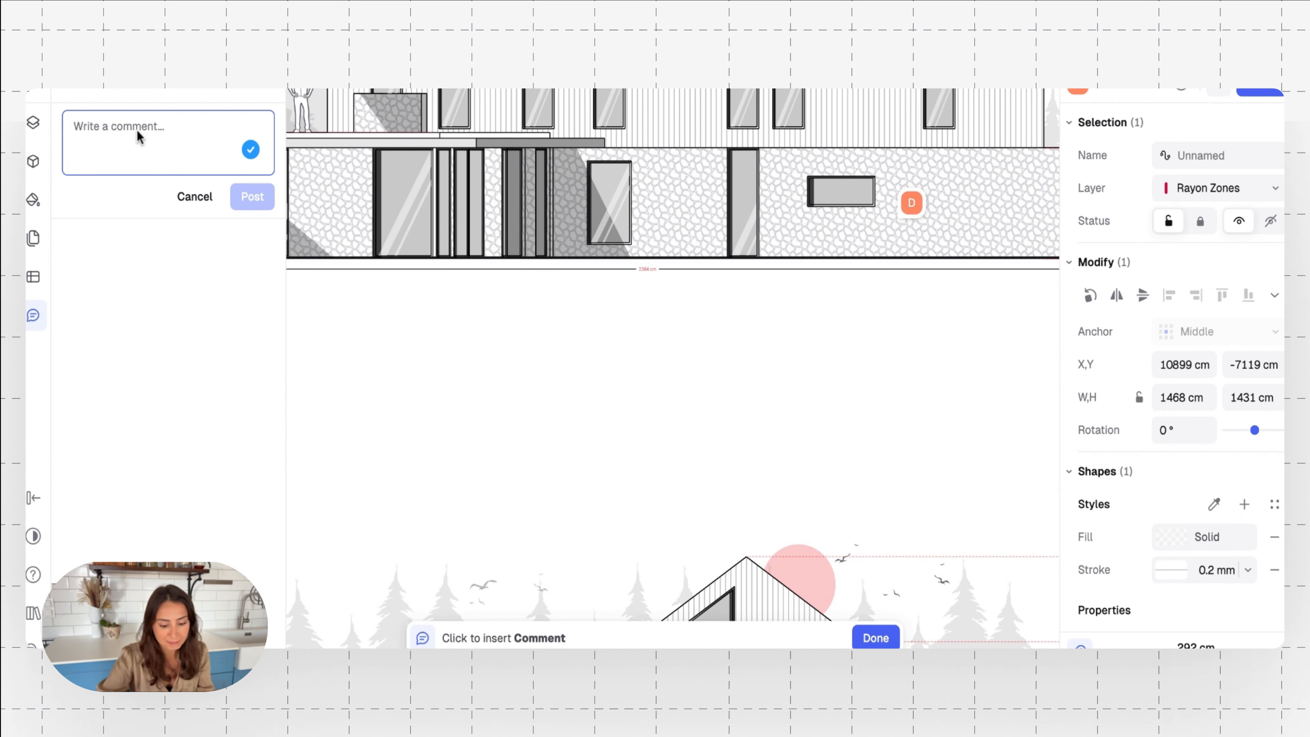
Write the comment "Can we consider another material?" and correct its misspelled word to "consider"
text(Can we cnsider anothe)
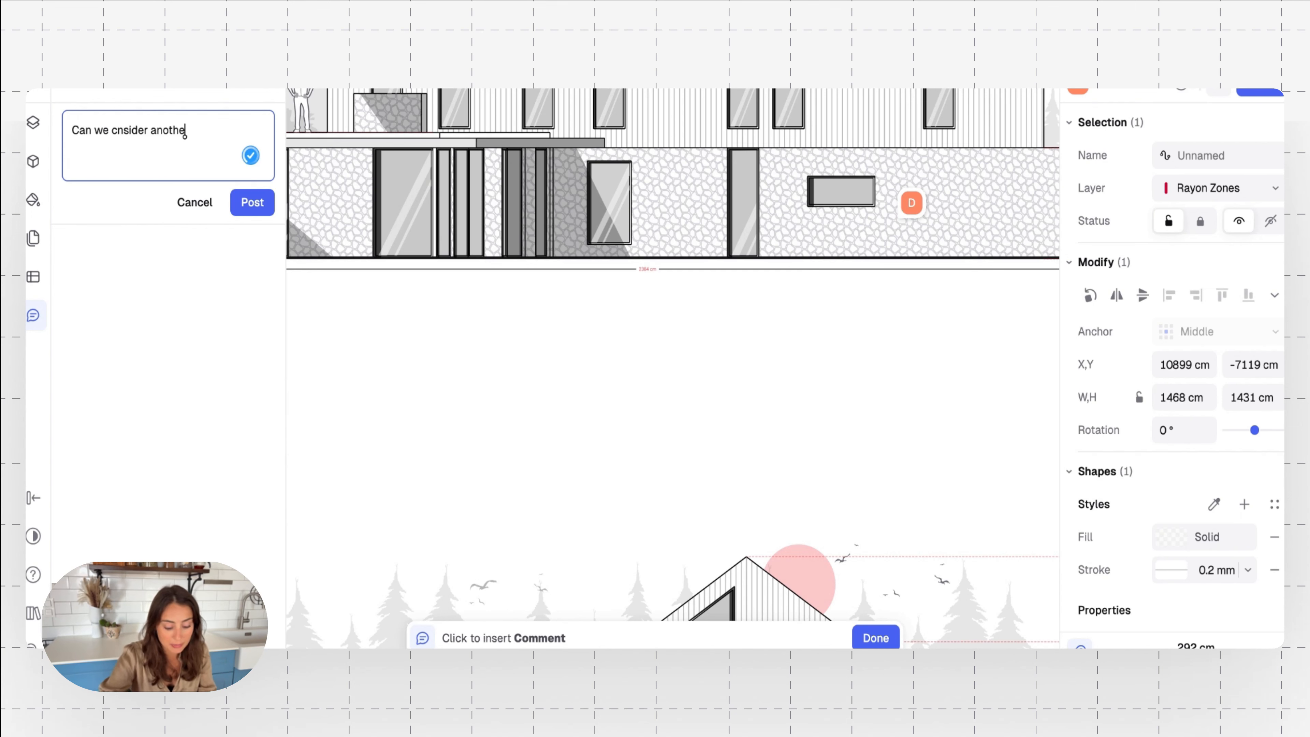
text(r matr)
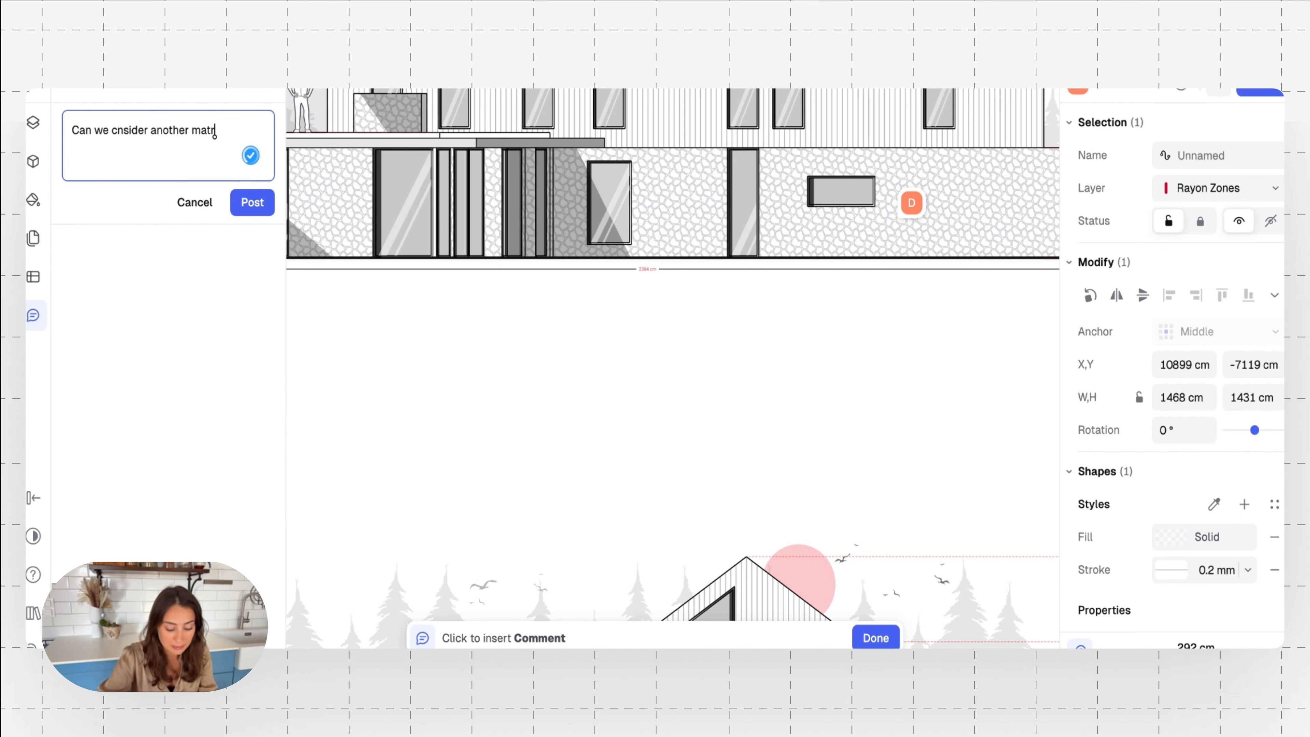
key(BackSpace)
text(erial?)
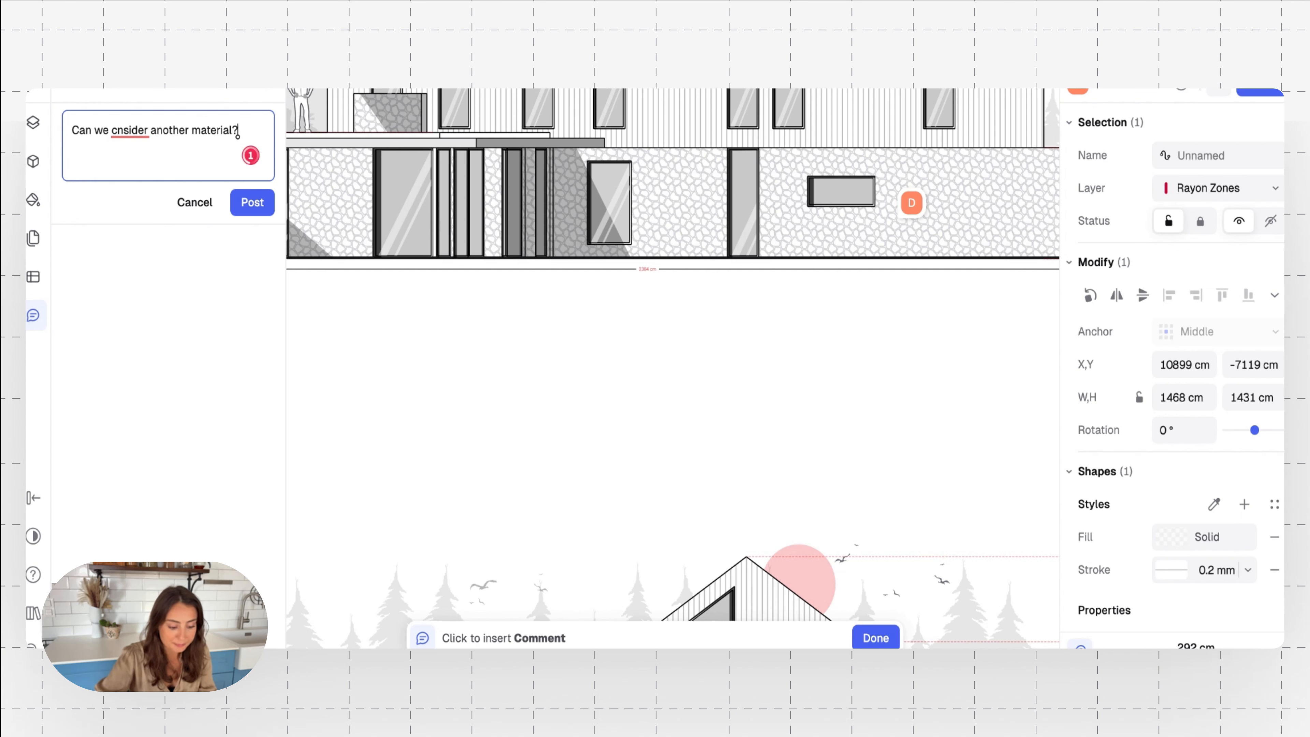
click(129, 131)
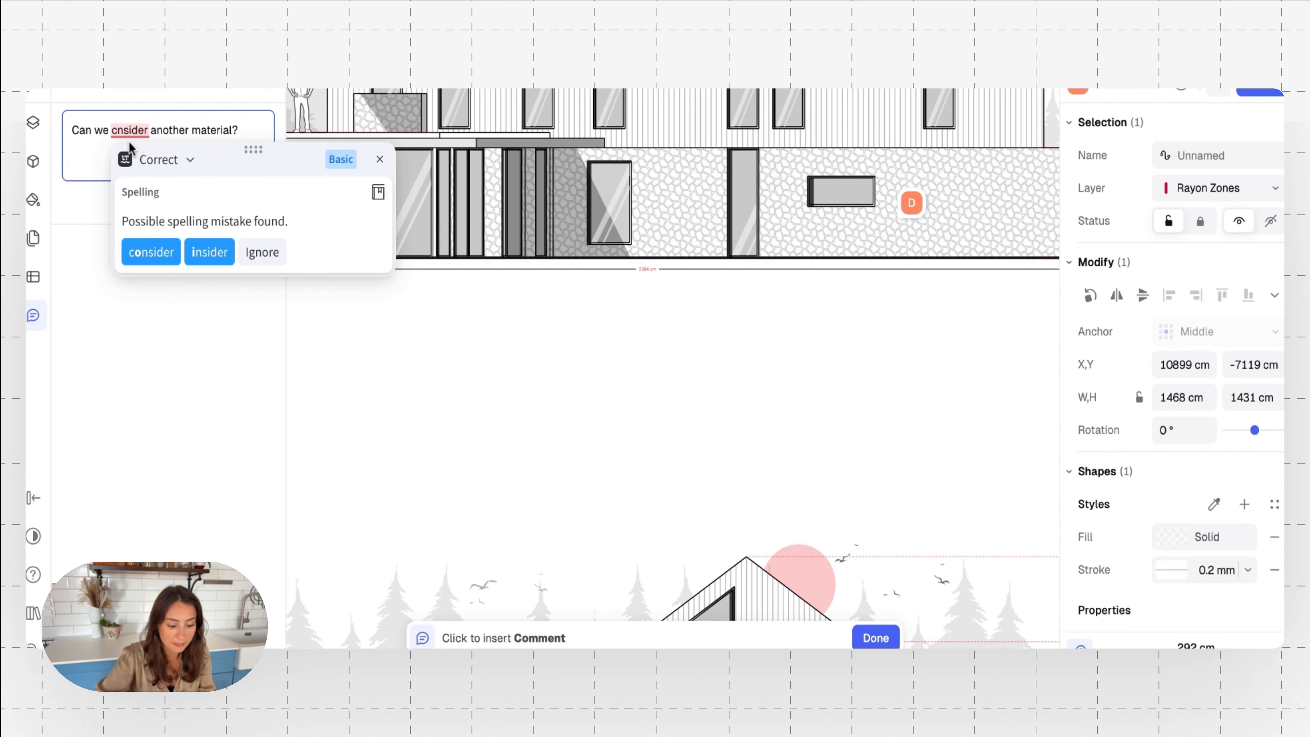
click(150, 251)
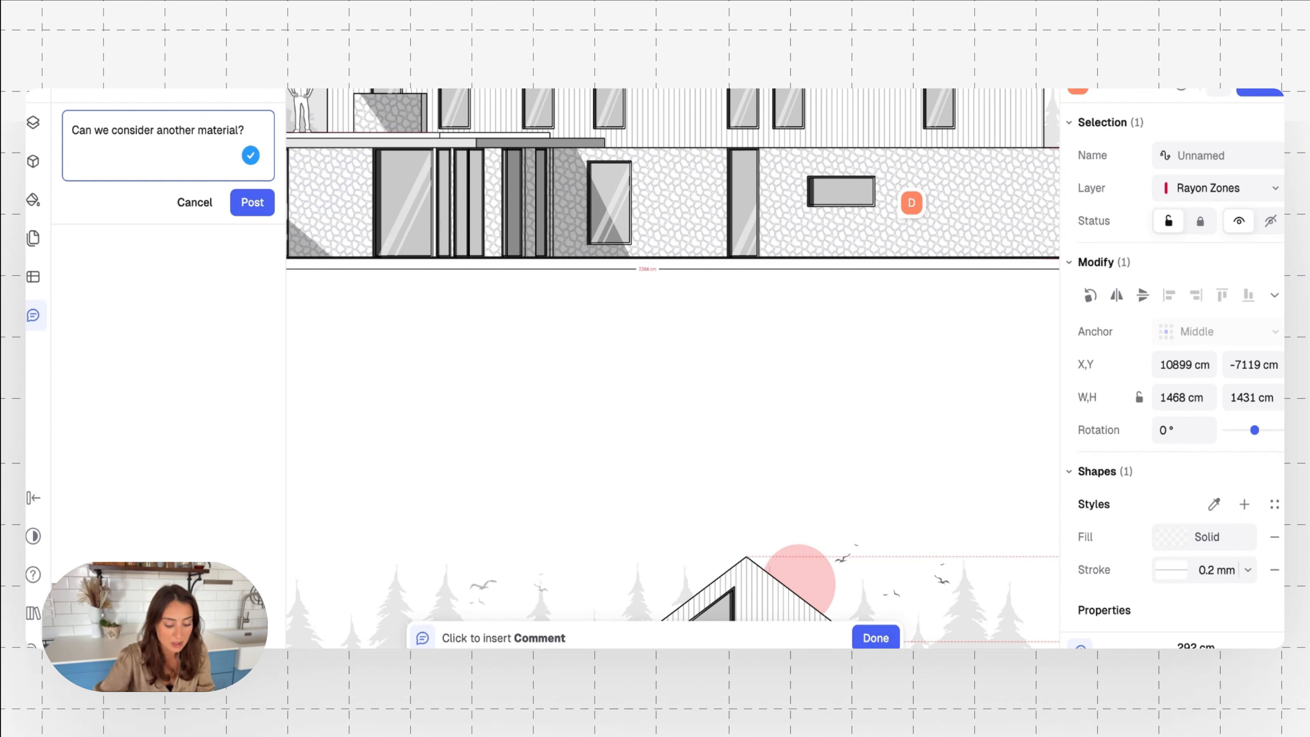
Add an @-mention of the colleague to the end of the comment and post it
text(@)
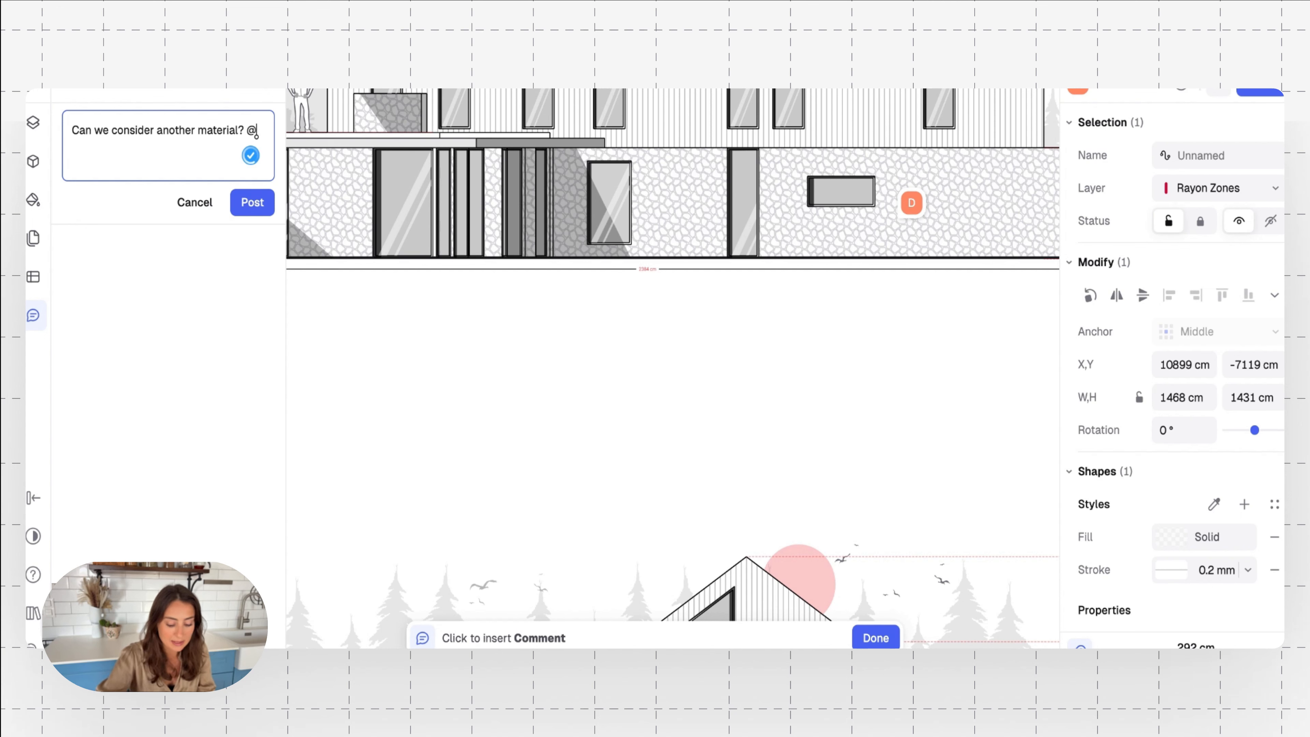
text(sandy)
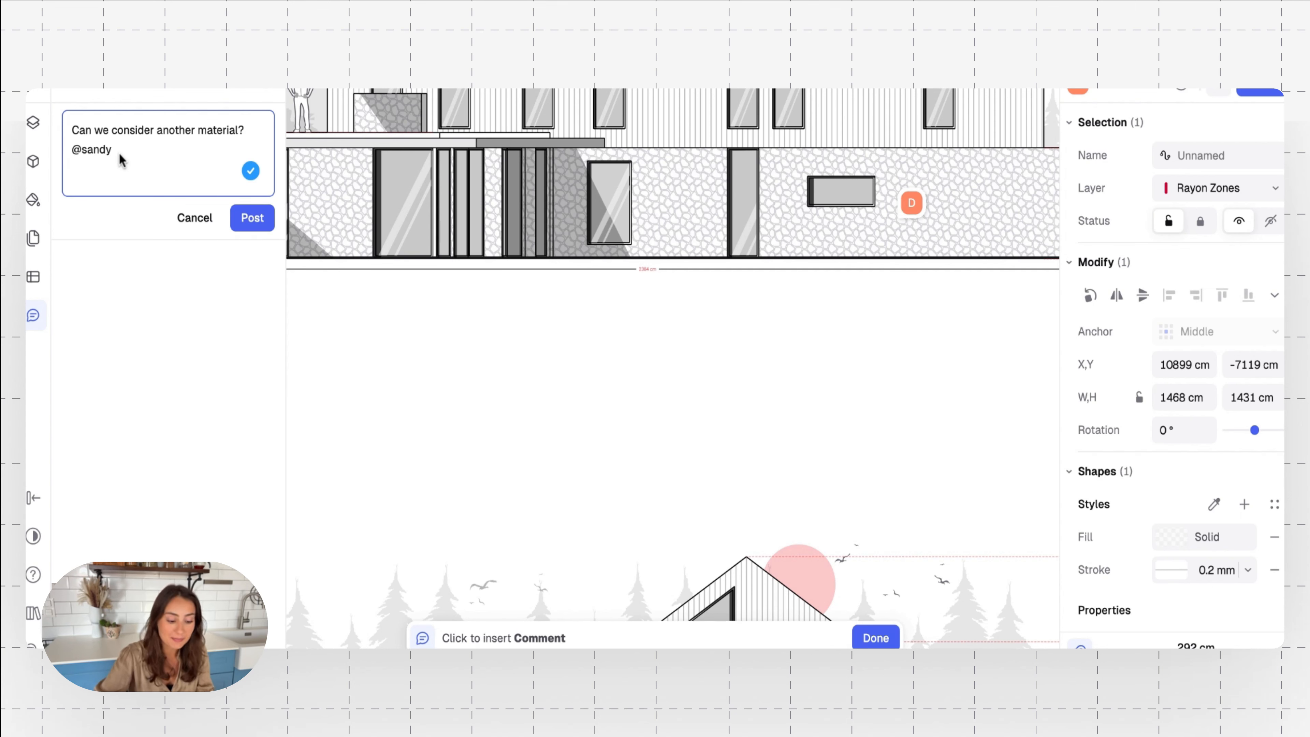
click(239, 221)
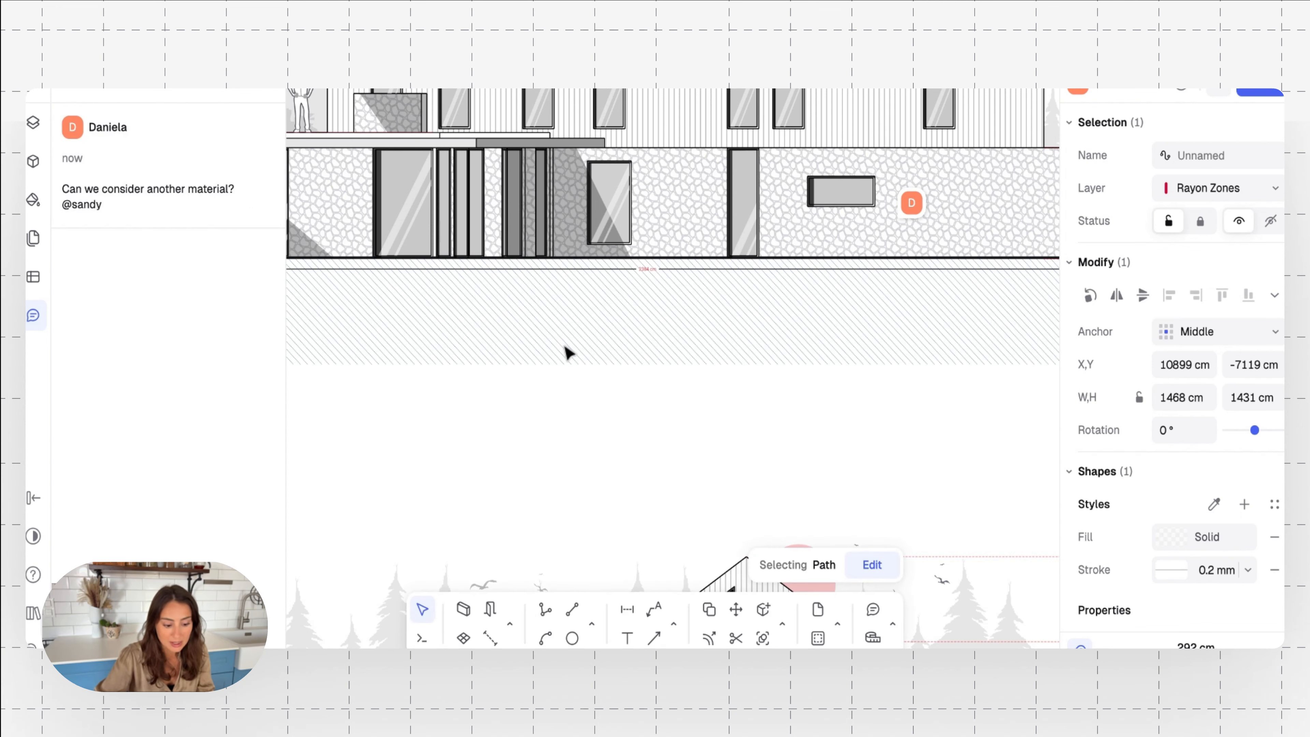
scroll(565, 352, down, 5)
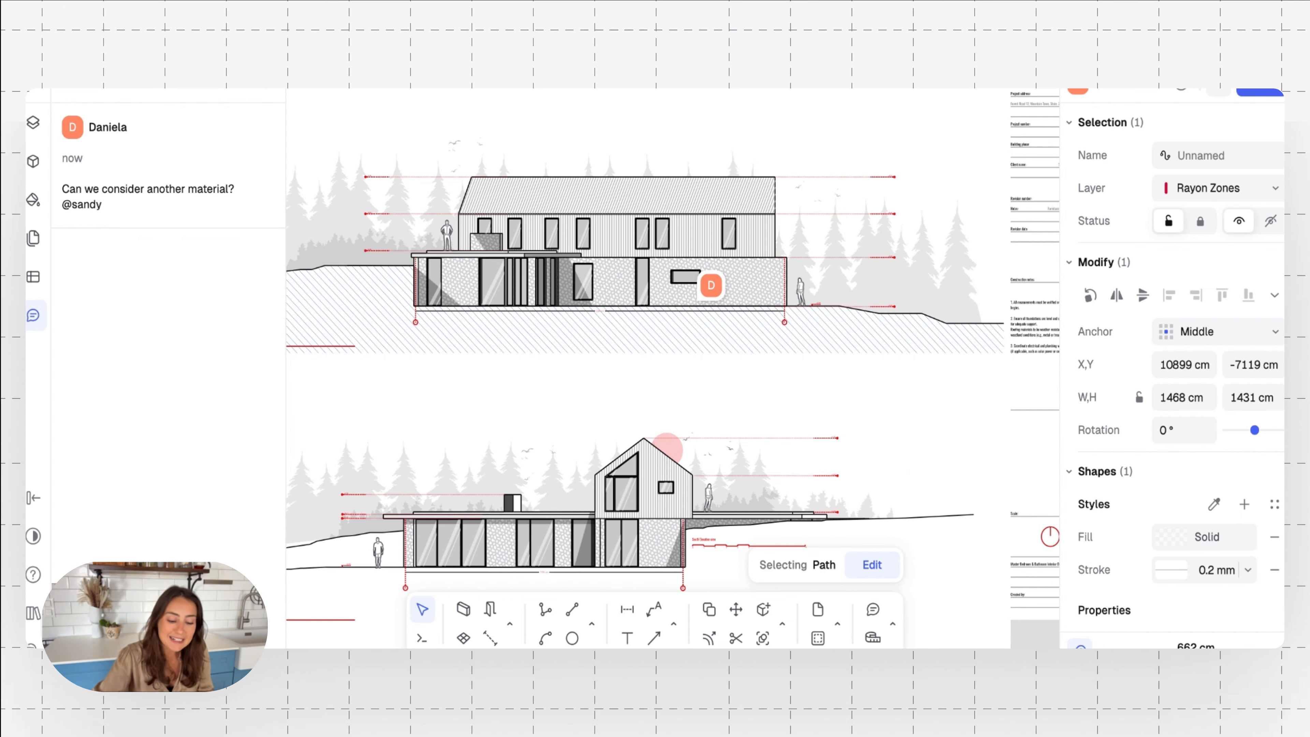
scroll(563, 408, down, 3)
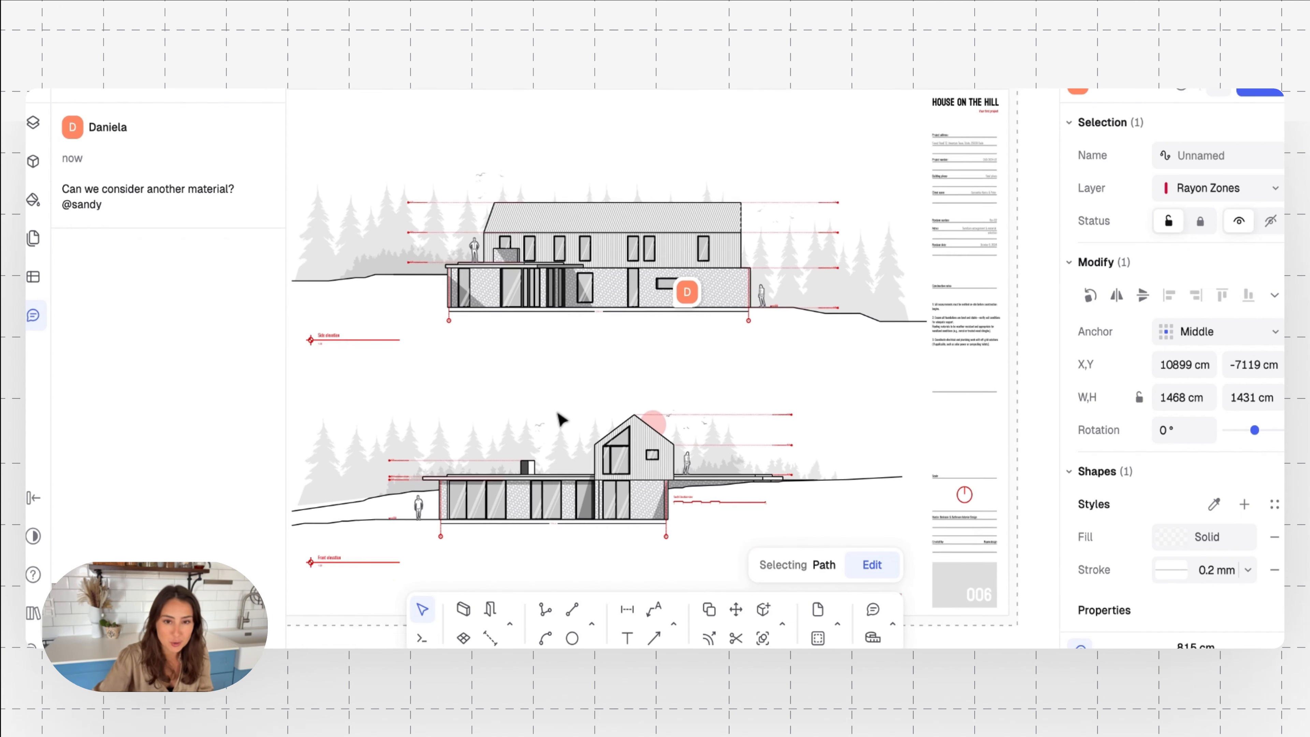
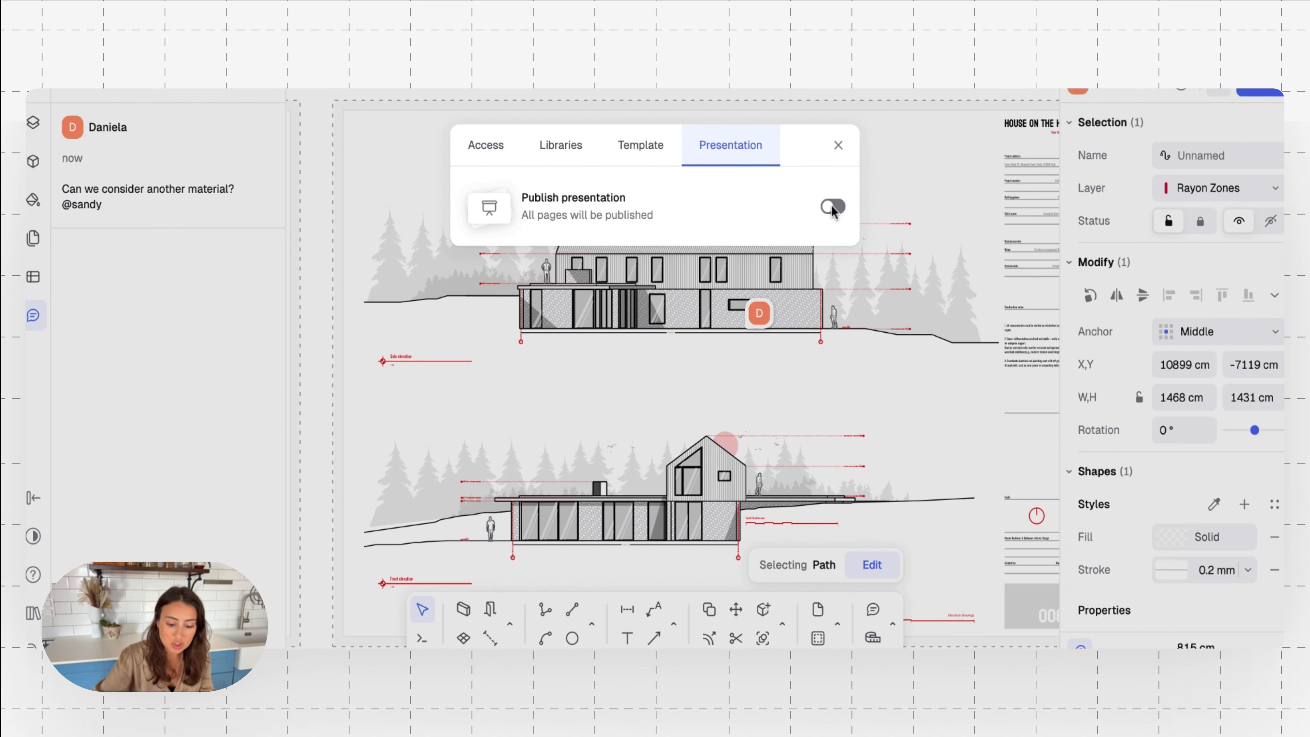
Publish the presentation with all its pages and switch the publishing back off
click(832, 208)
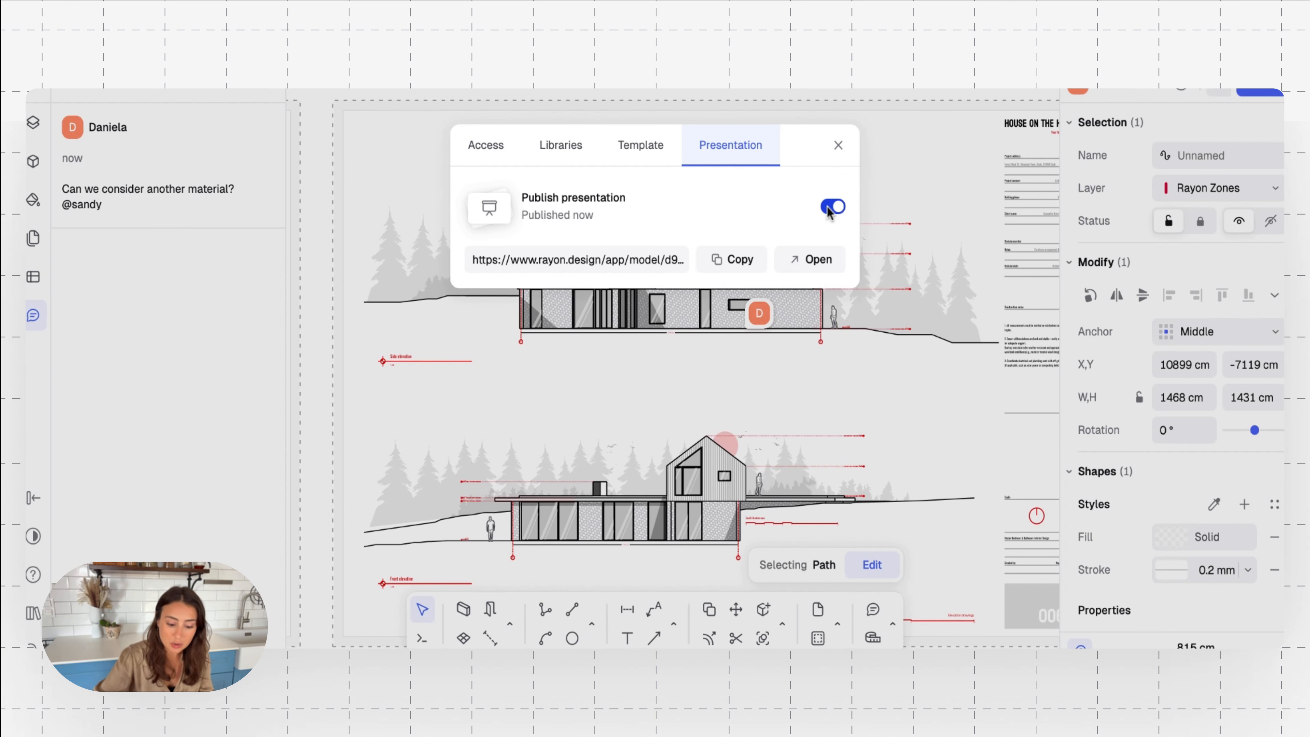
click(830, 210)
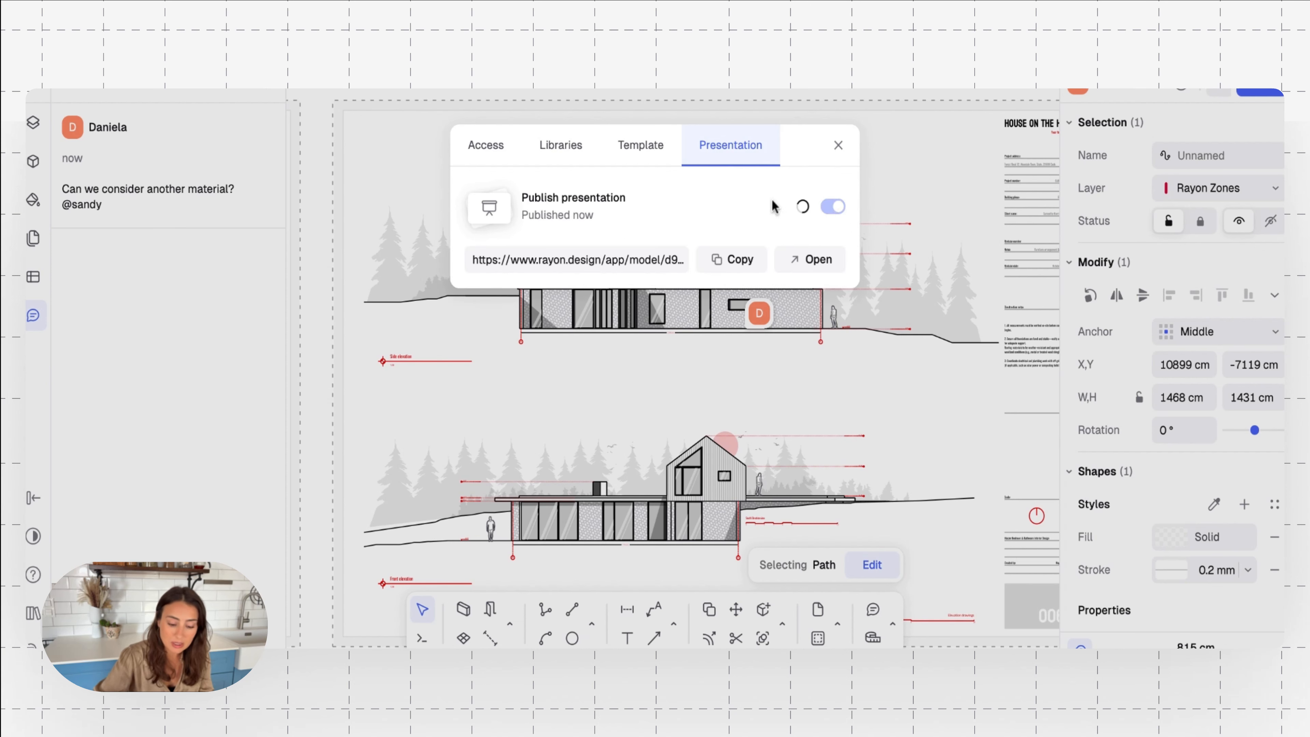
Review the template, library and access sharing options, including the roles available for invited people, and close the sharing settings
click(640, 145)
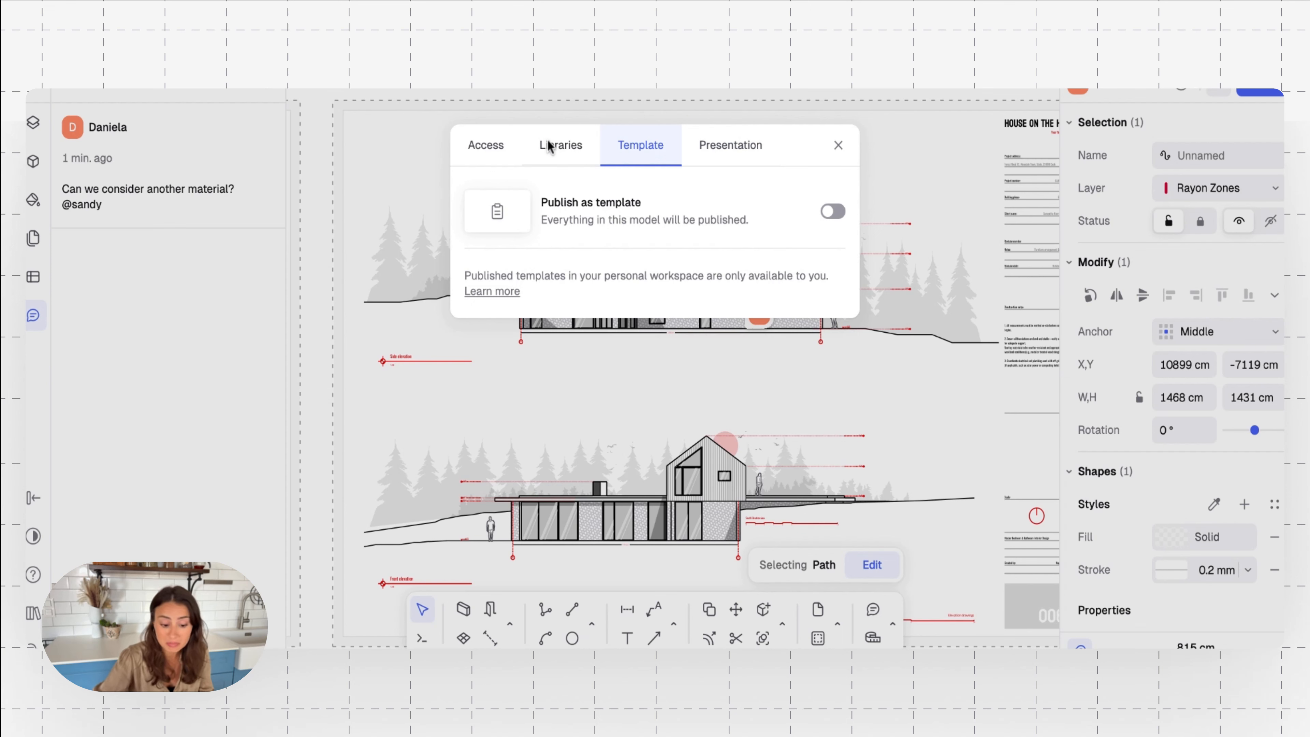
click(558, 147)
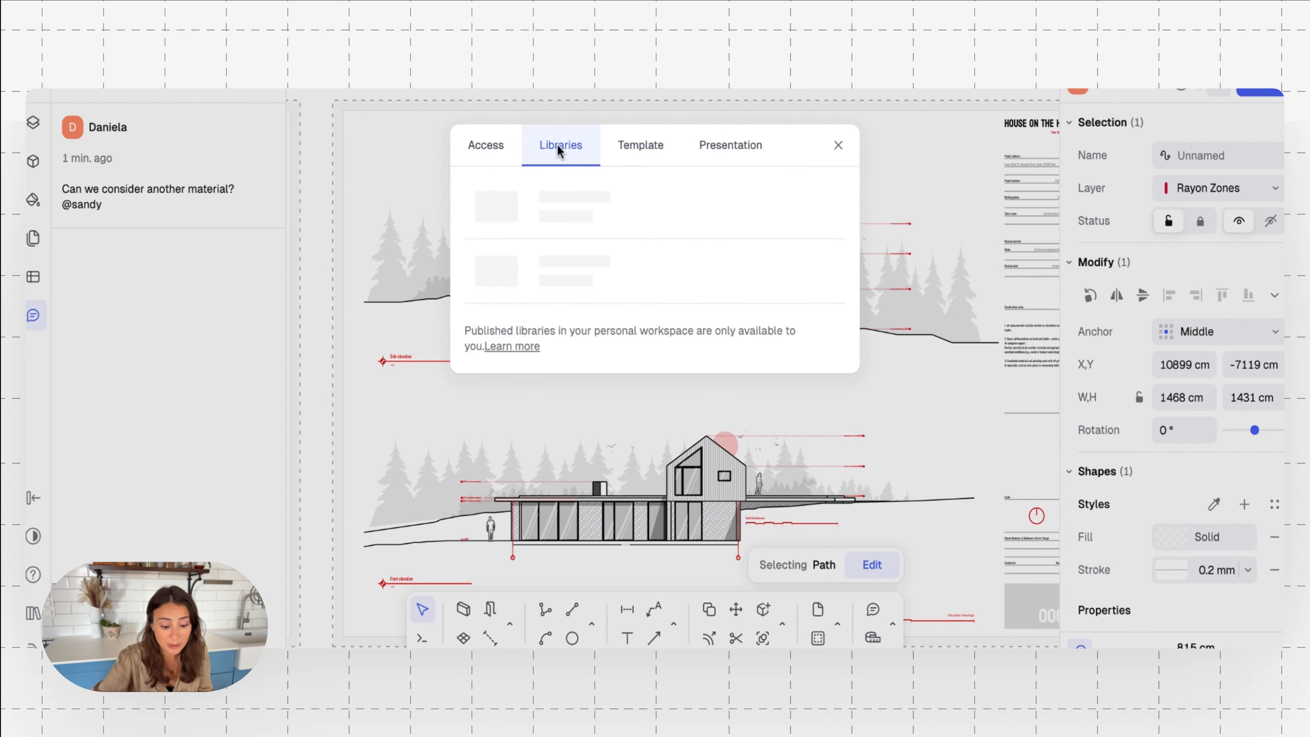
click(496, 147)
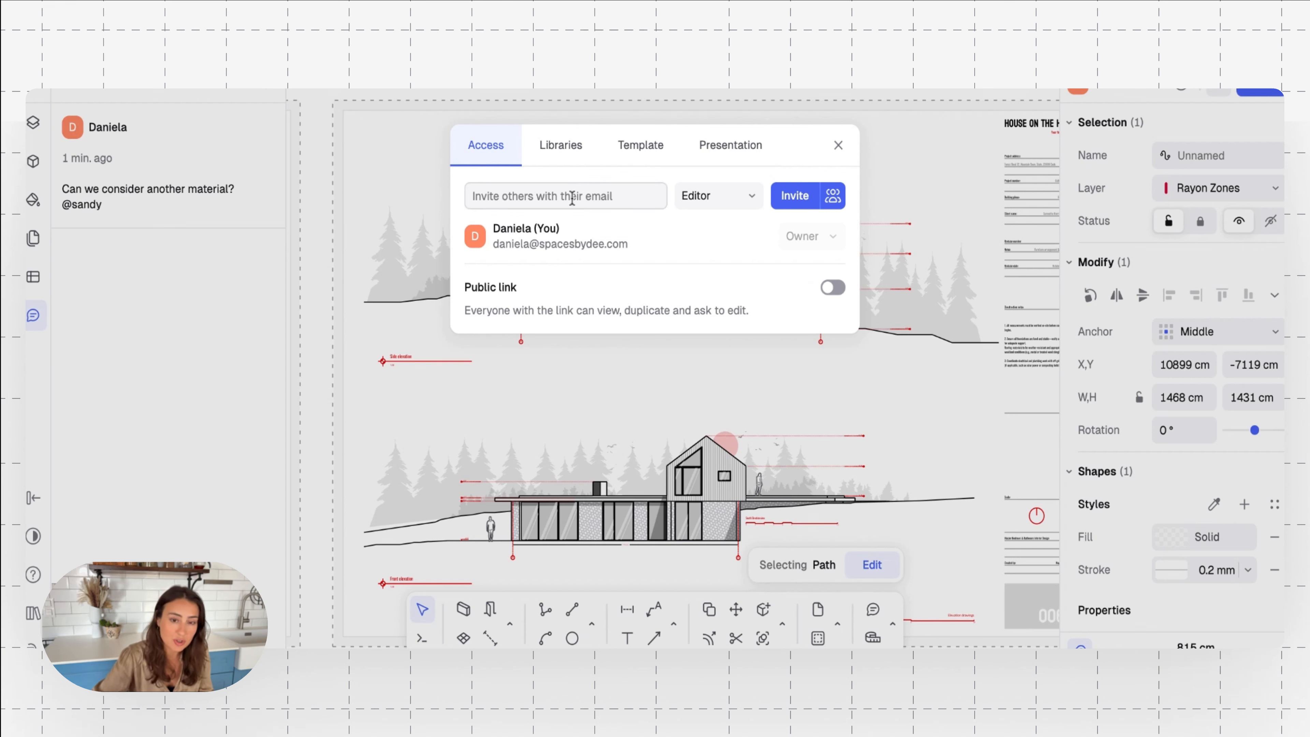
click(735, 198)
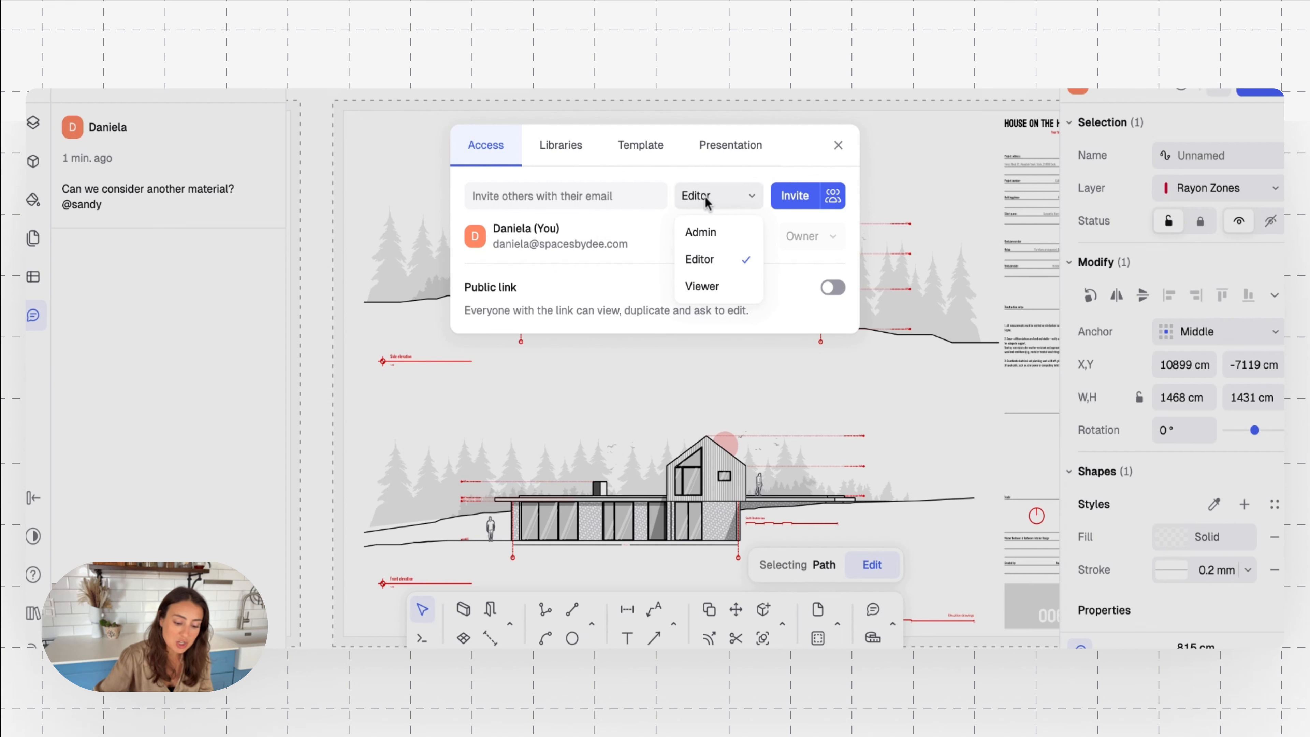
click(654, 250)
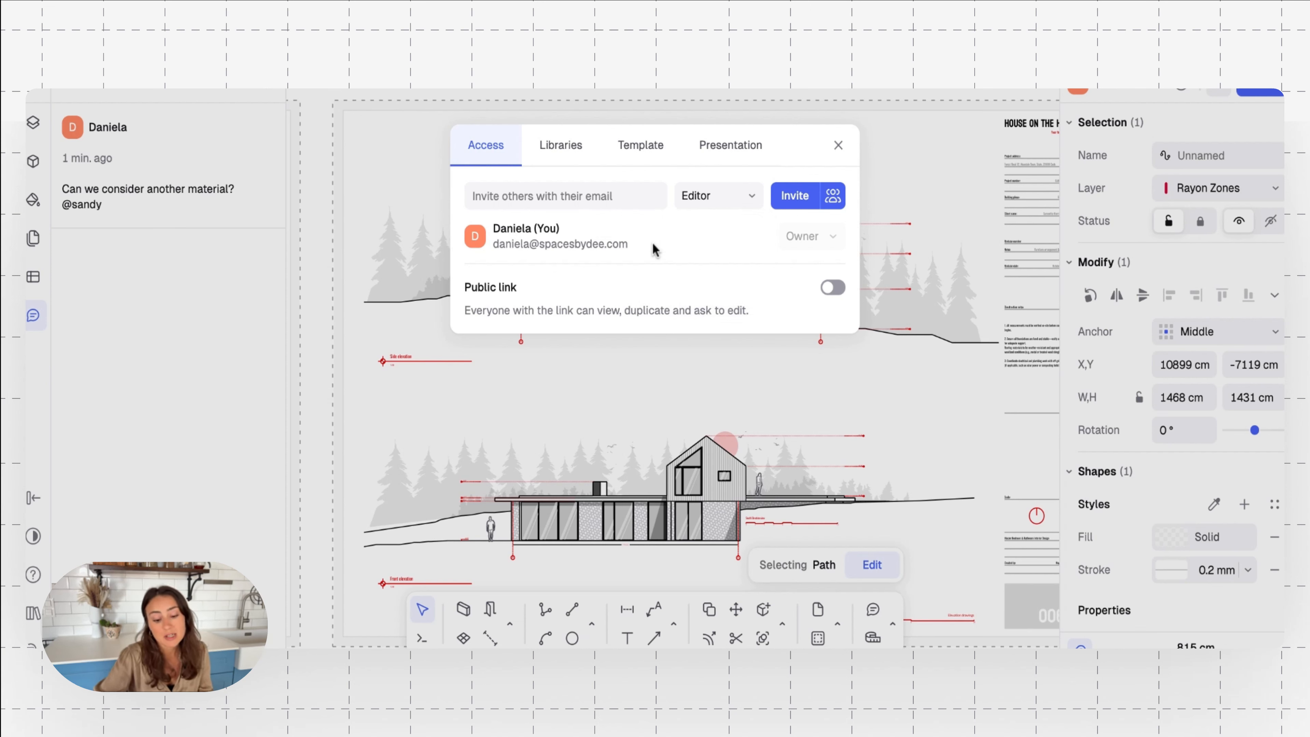
click(838, 145)
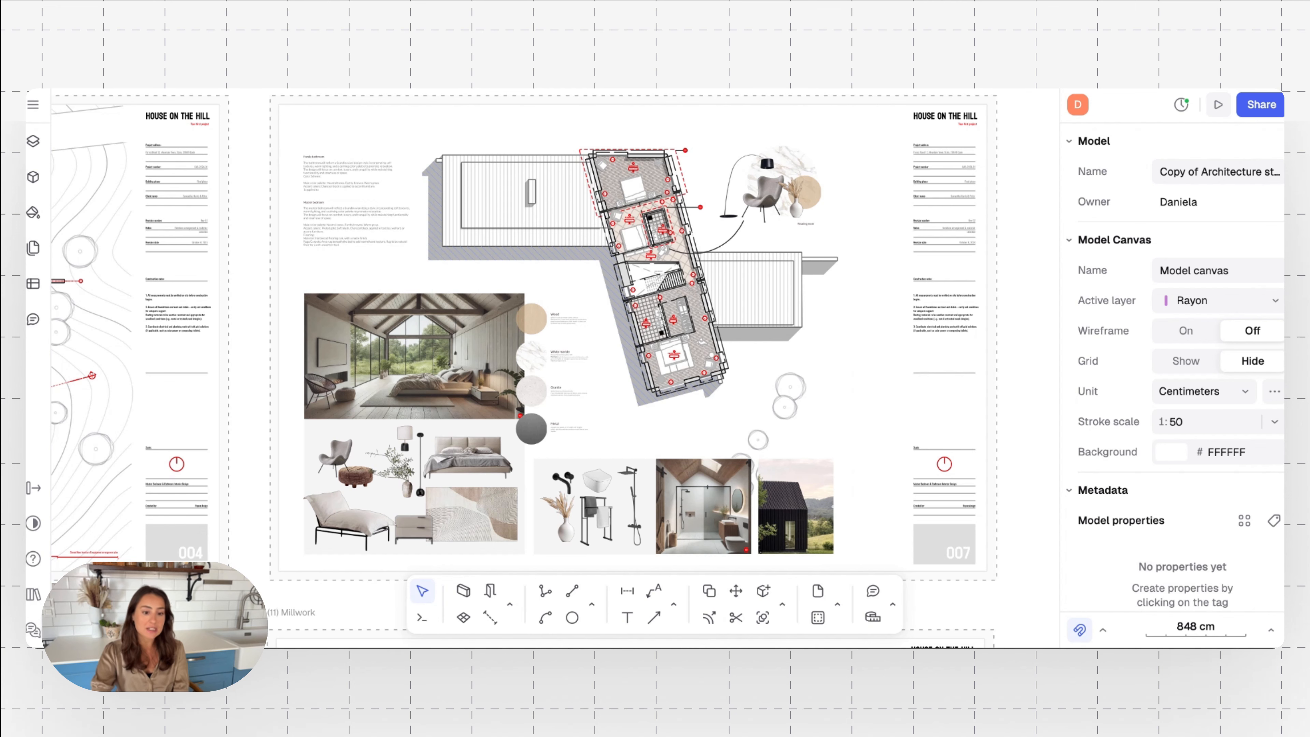
Examine the Millwork sheet, including its master bedroom plan, material swatches and bed headboard detail
scroll(605, 431, down, 3)
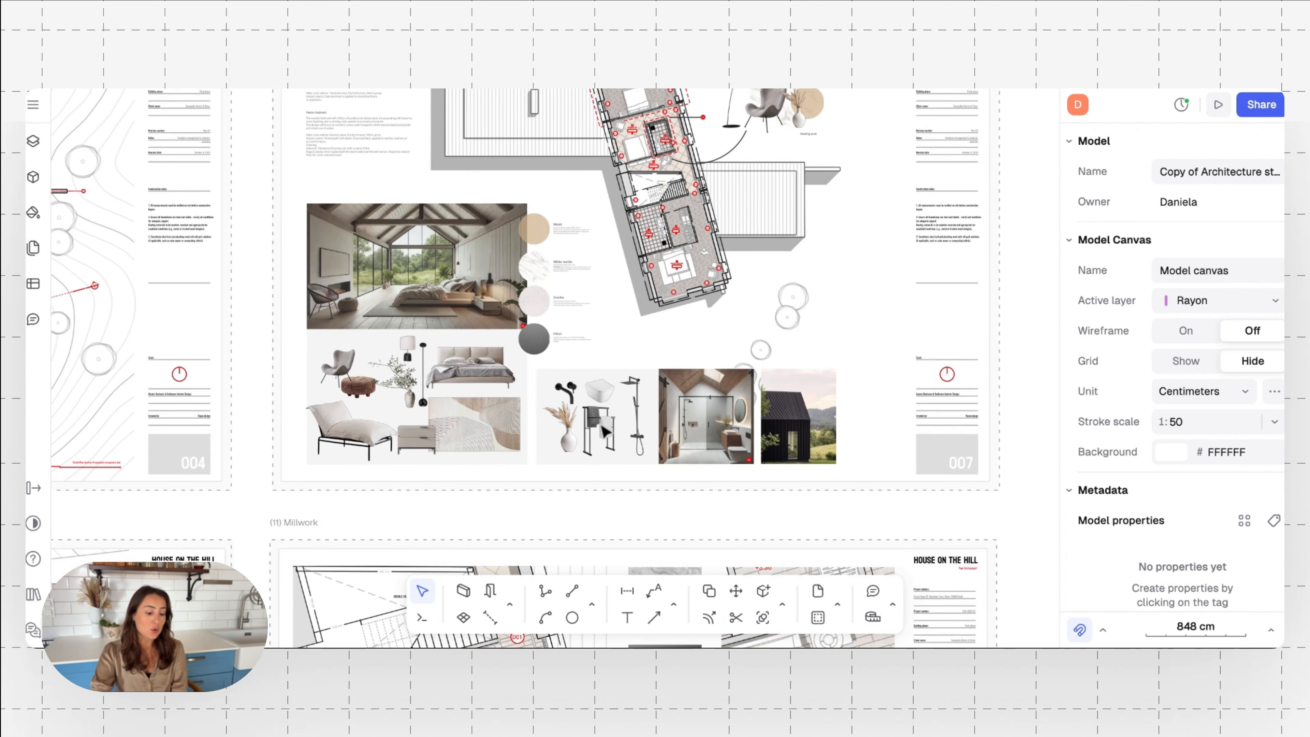
scroll(605, 431, down, 1)
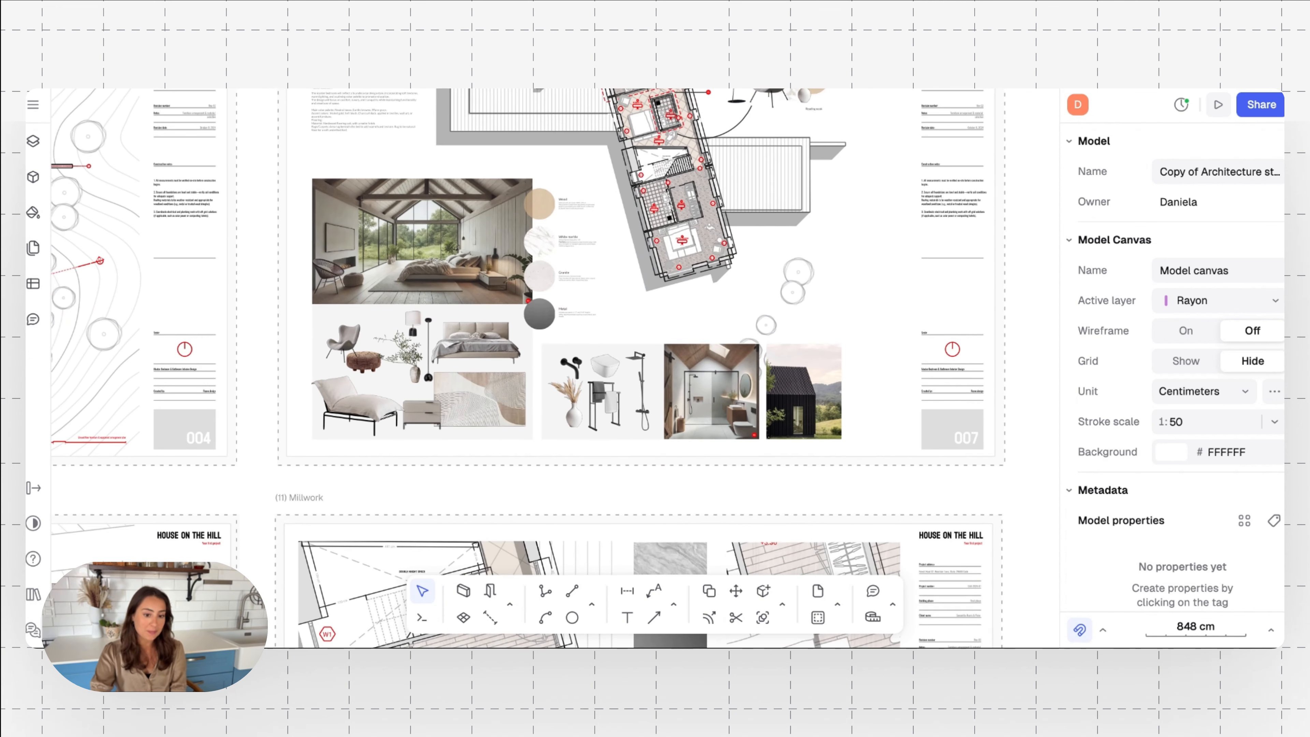
scroll(547, 468, down, 9)
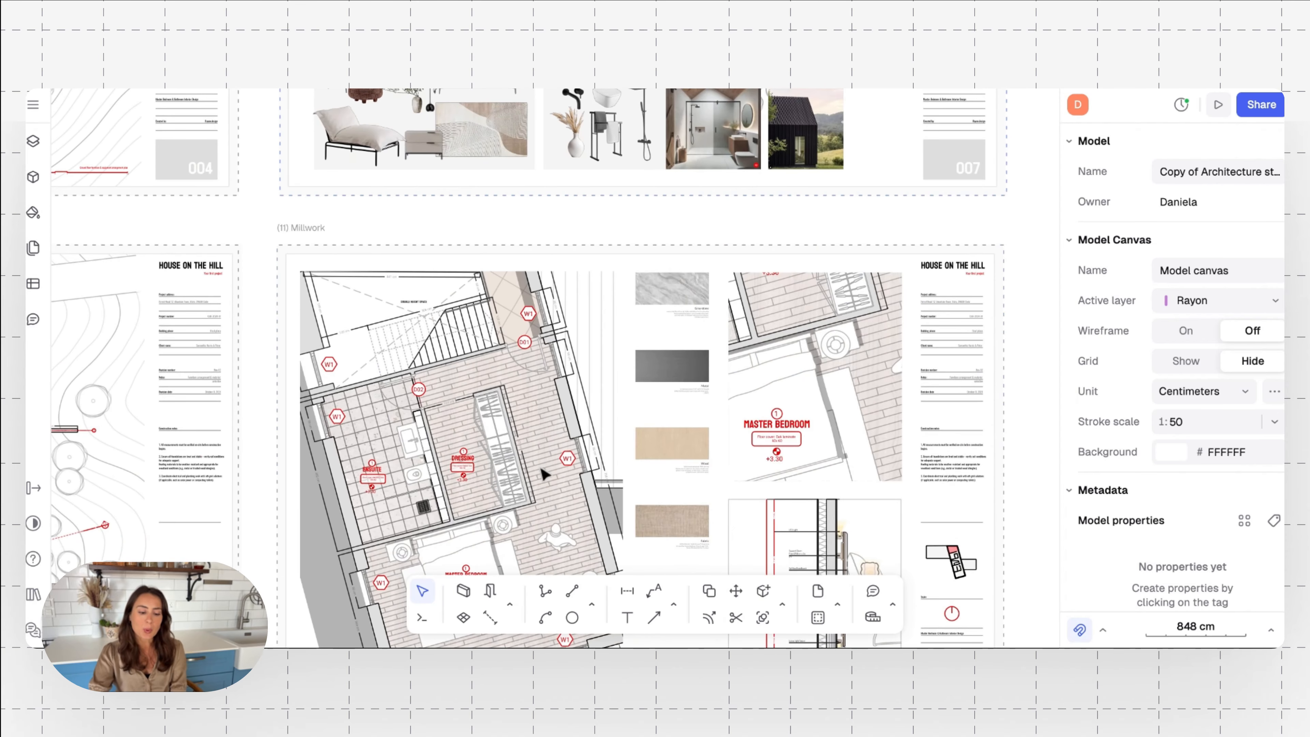
scroll(545, 474, down, 4)
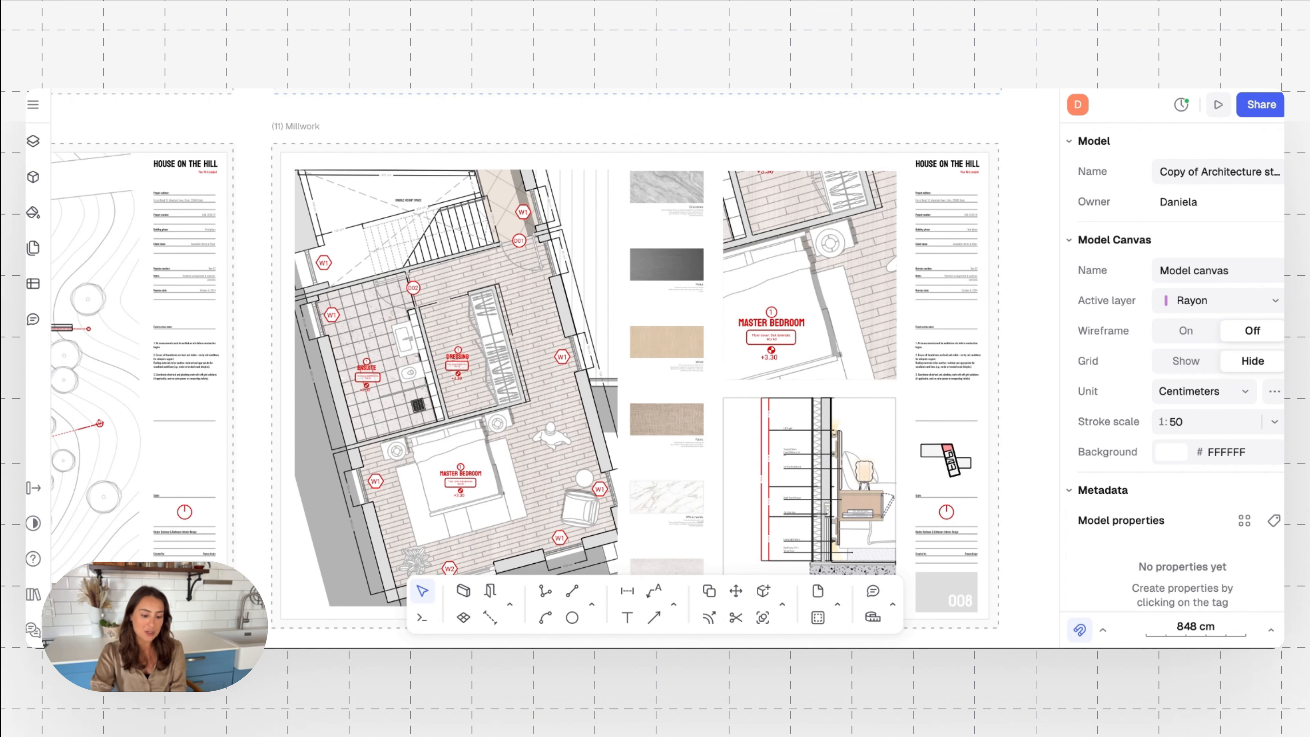
scroll(541, 403, down, 13)
scroll(540, 398, up, 6)
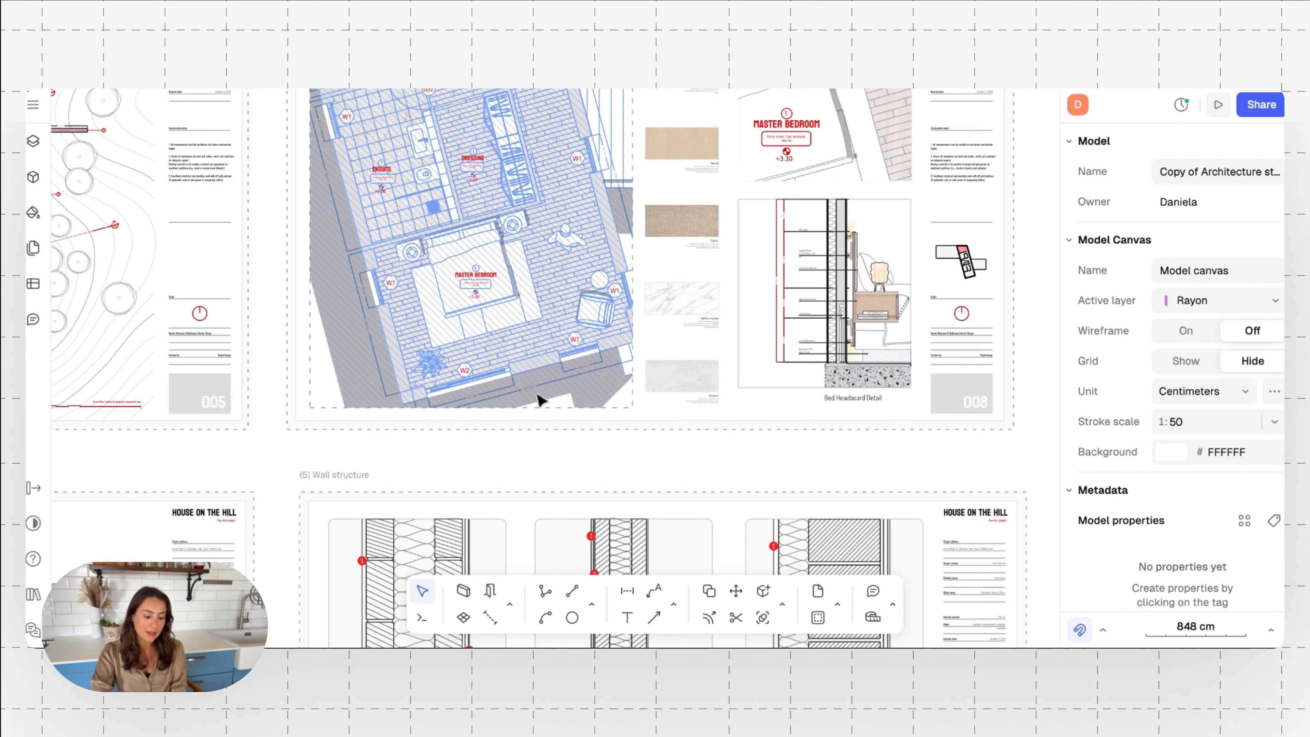
scroll(539, 400, down, 15)
Compare the mood board's wood, marble, granite and metal samples with the ensuite floor in the plan and the Millwork sheet's swatches
ctrl+scroll(465, 364, up, 5)
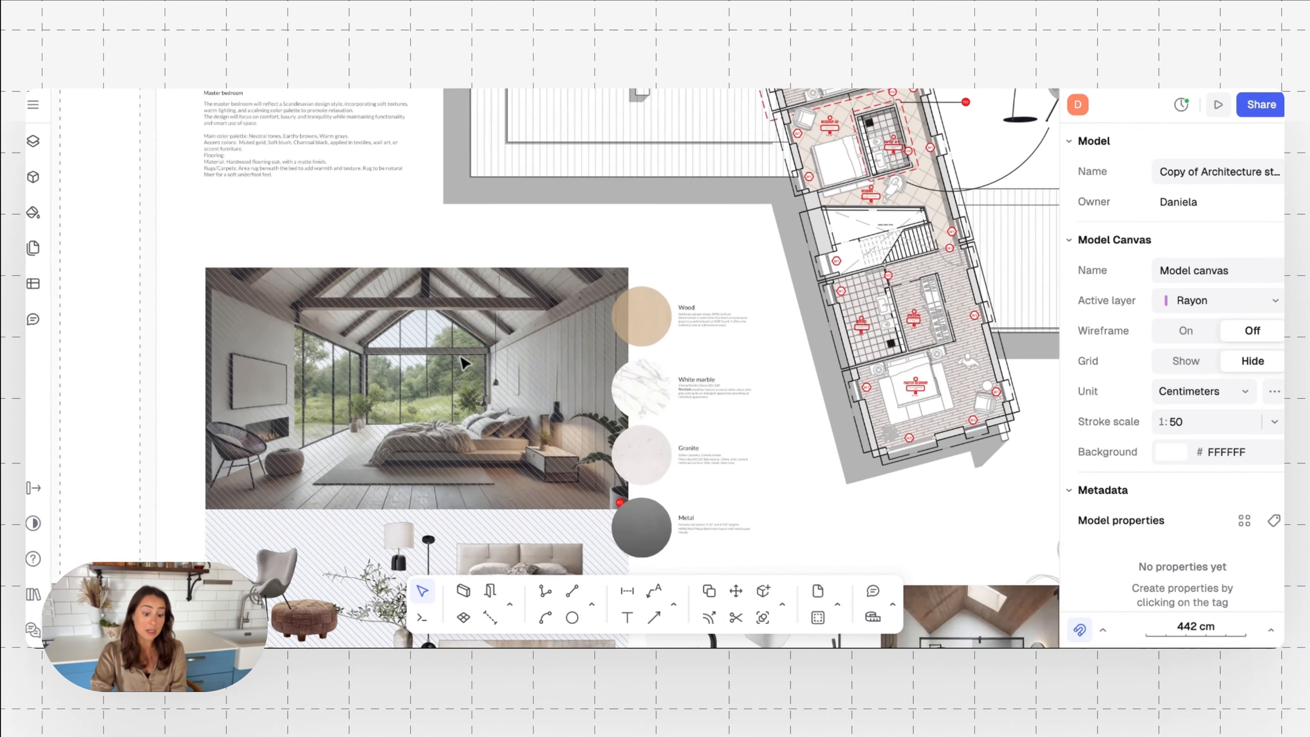
ctrl+scroll(465, 364, up, 4)
scroll(459, 361, down, 4)
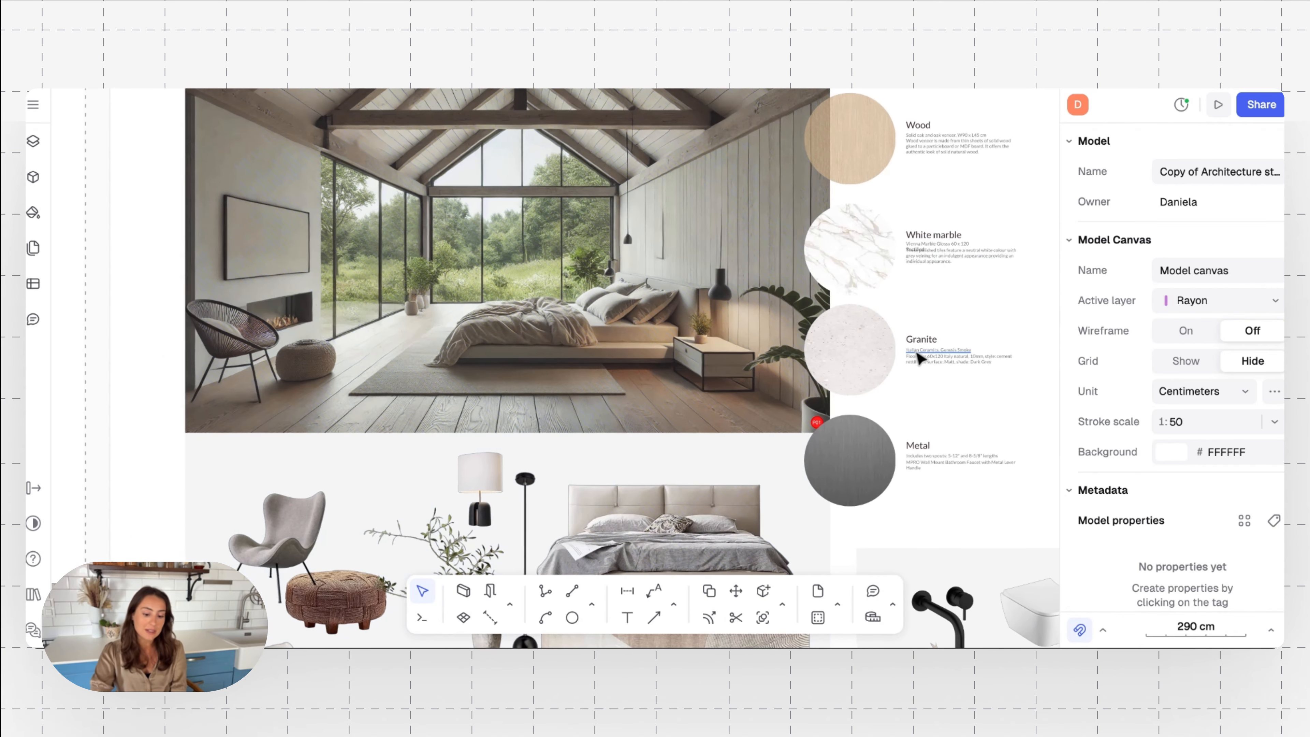
ctrl+scroll(919, 358, down, 5)
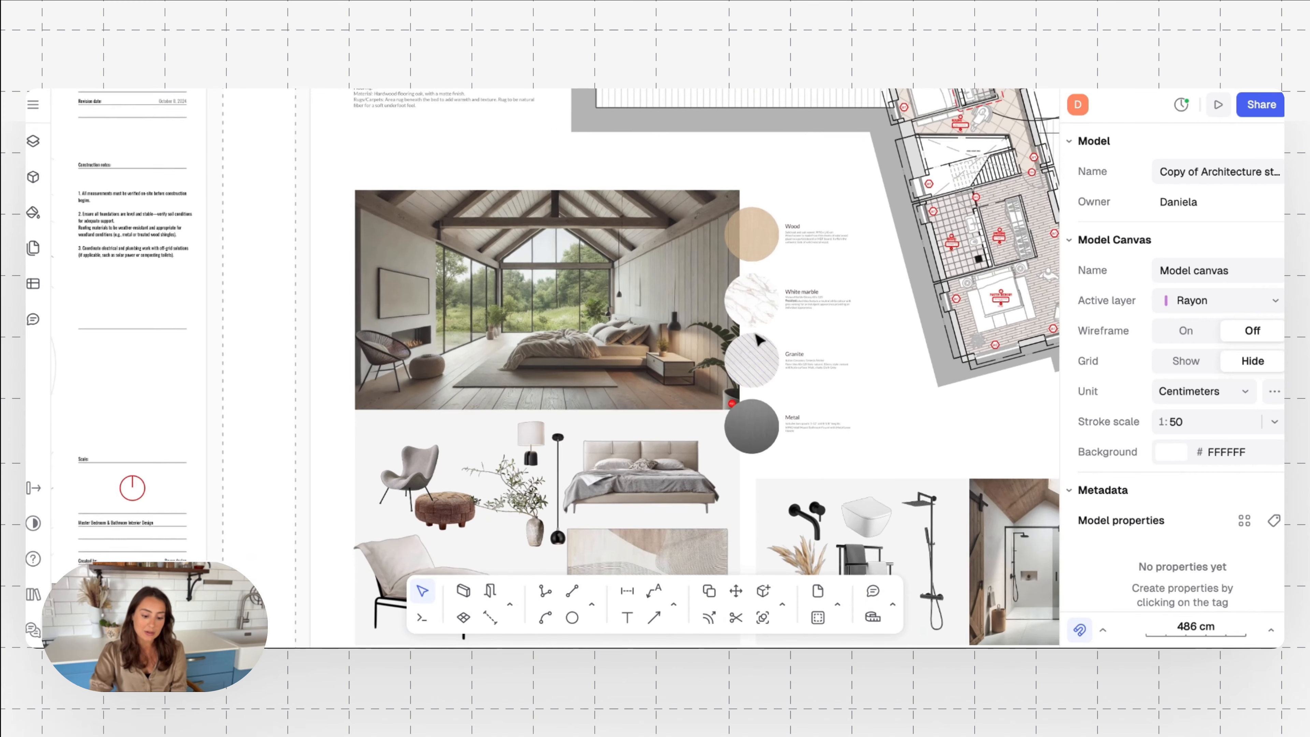
scroll(758, 340, up, 4)
scroll(758, 341, right, 2)
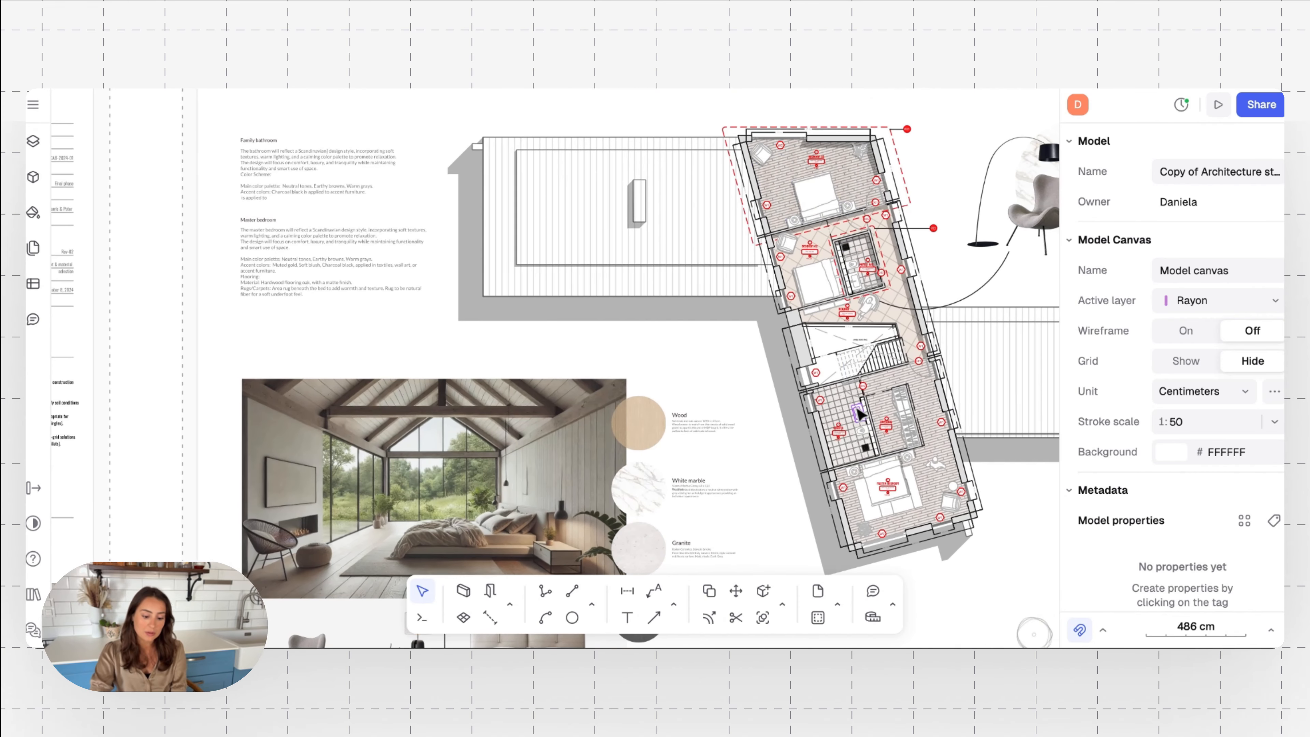
ctrl+scroll(846, 397, up, 5)
scroll(831, 410, down, 2)
scroll(830, 410, right, 2)
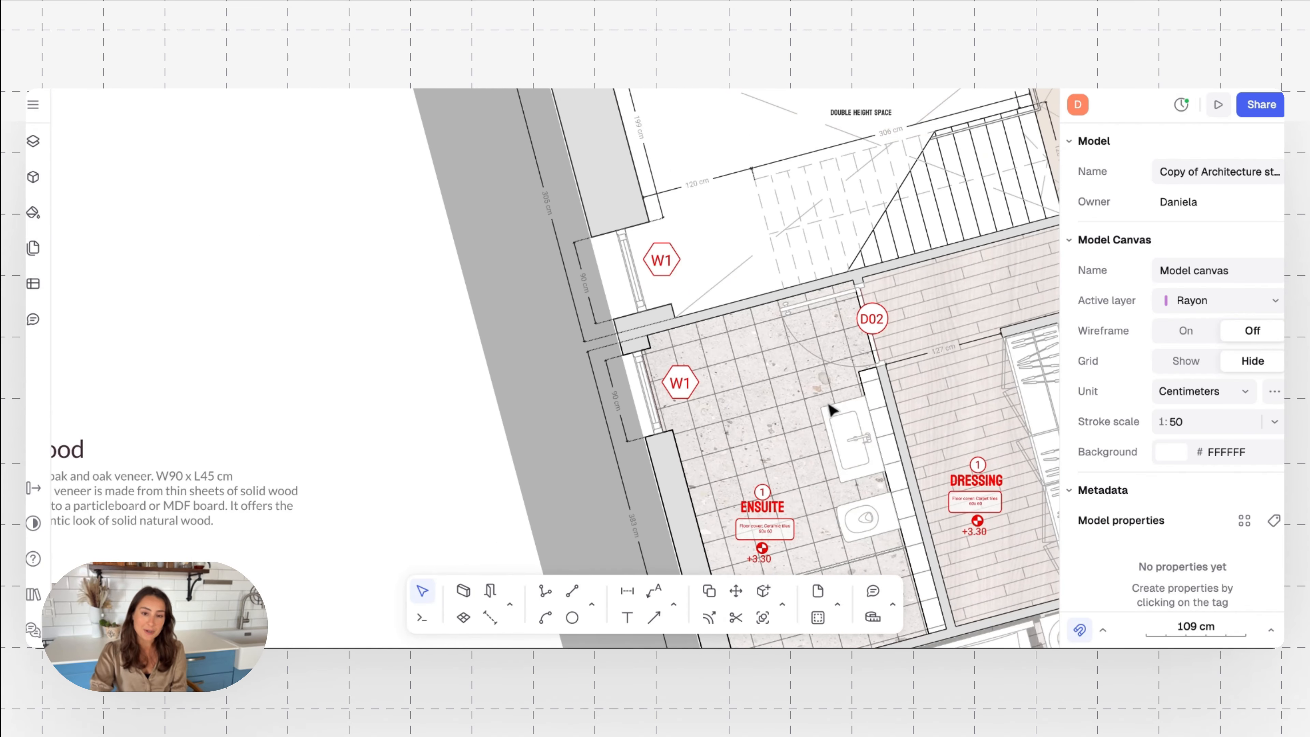
ctrl+scroll(831, 410, down, 3)
ctrl+scroll(693, 359, down, 2)
scroll(671, 392, right, 5)
scroll(667, 409, down, 2)
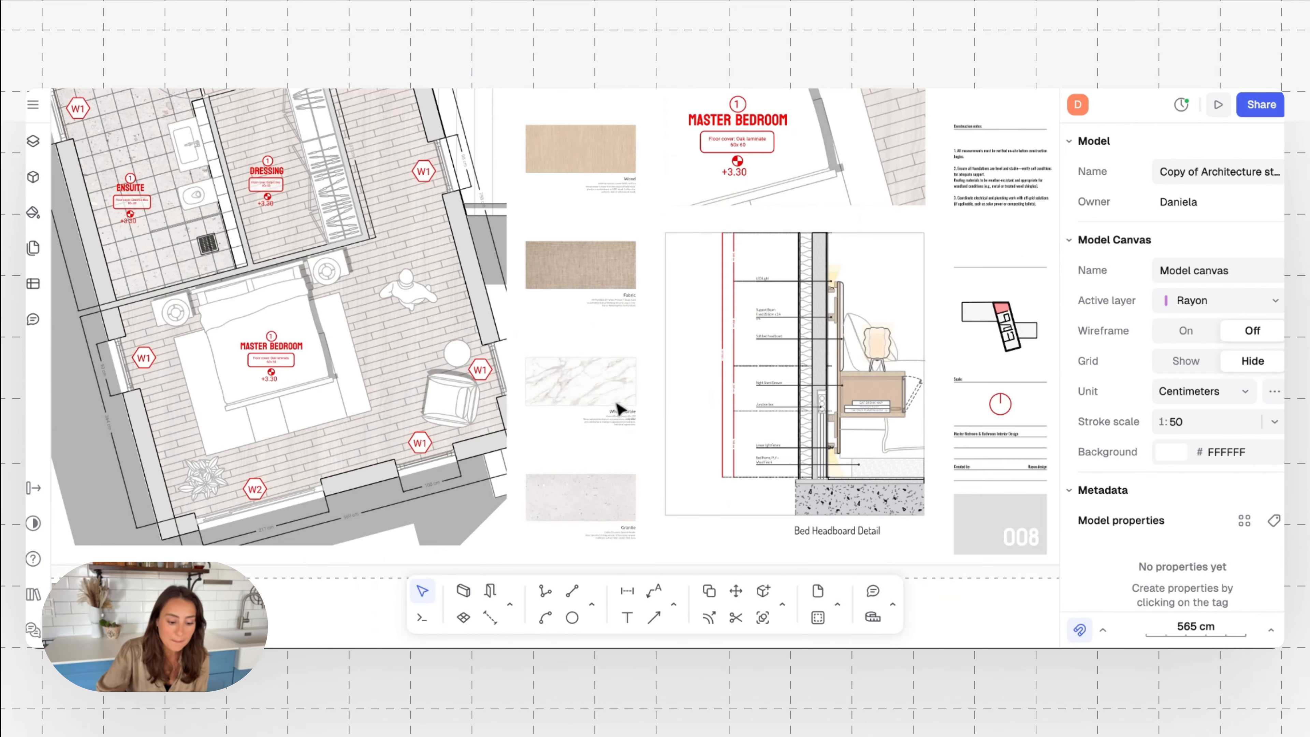
ctrl+scroll(459, 380, down, 5)
scroll(459, 380, up, 3)
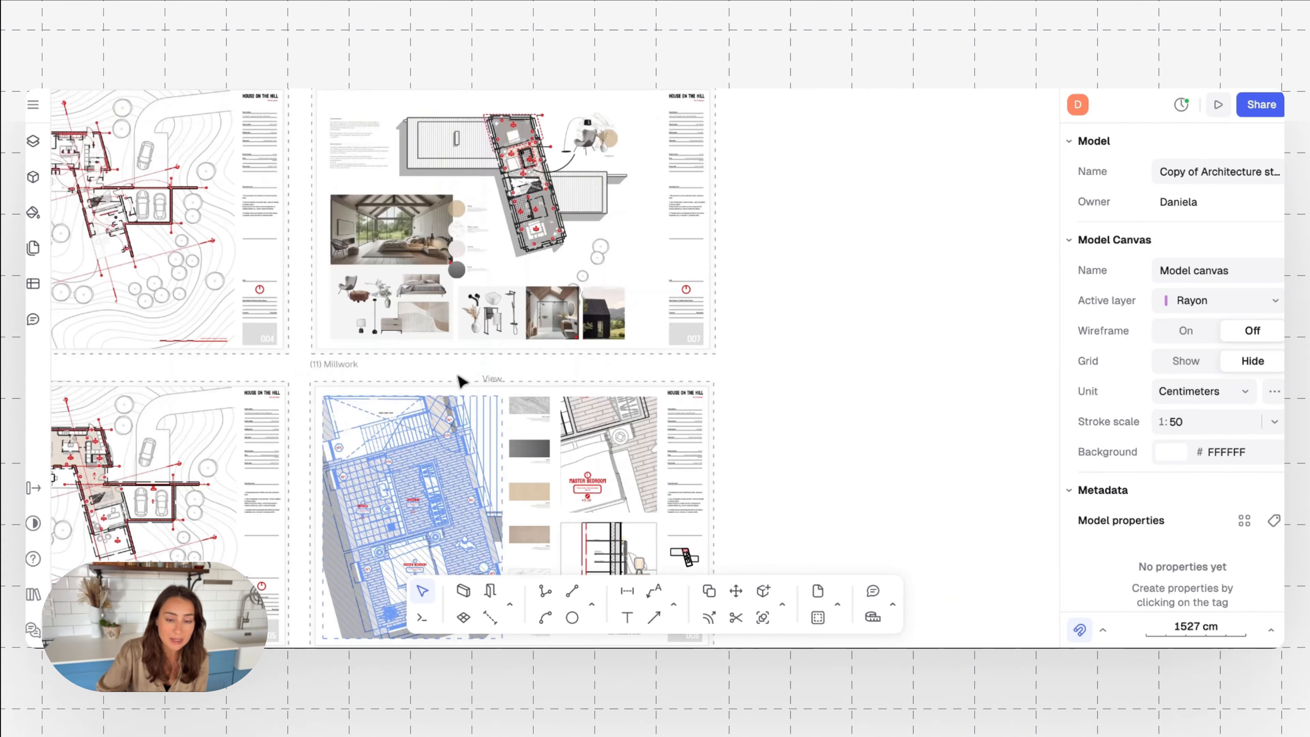
Import the CB2-Kara-Mann-Pillow-Lounge chair image onto the interior mood board sheet
scroll(459, 381, up, 3)
ctrl+scroll(375, 428, up, 5)
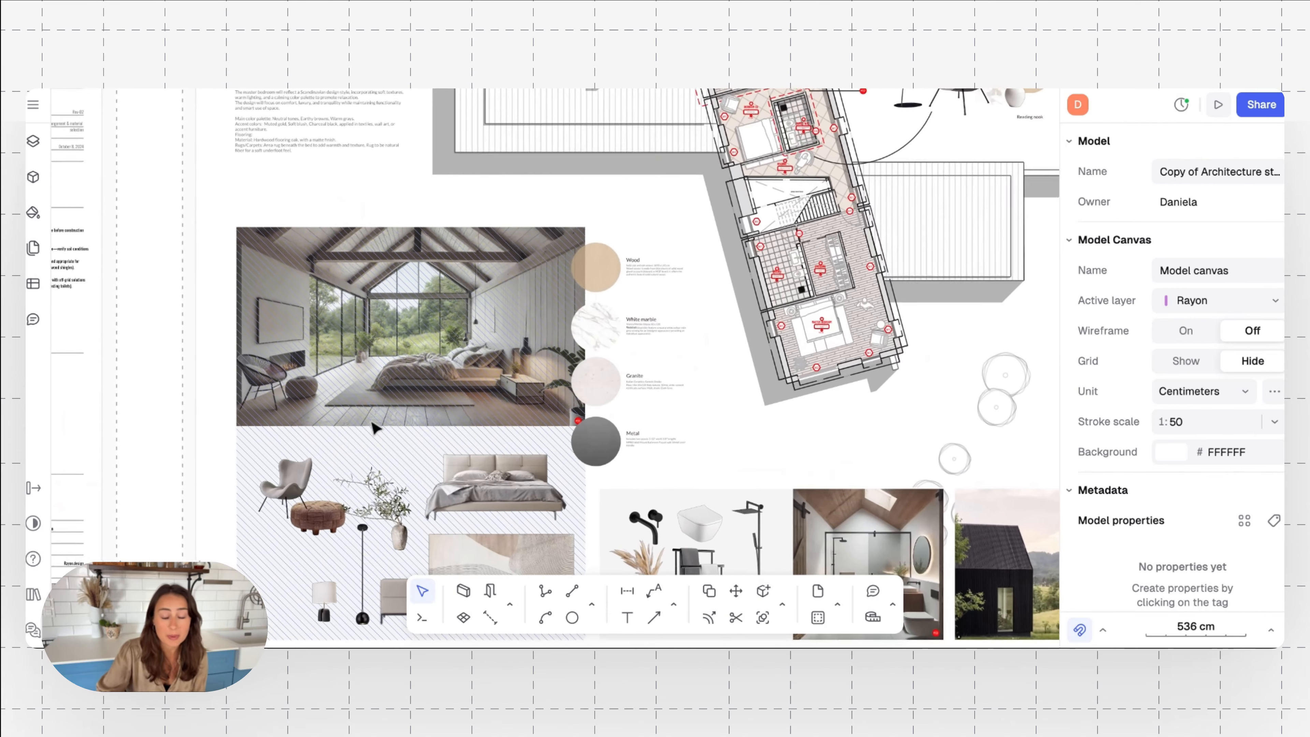
ctrl+scroll(375, 429, up, 1)
scroll(375, 428, down, 4)
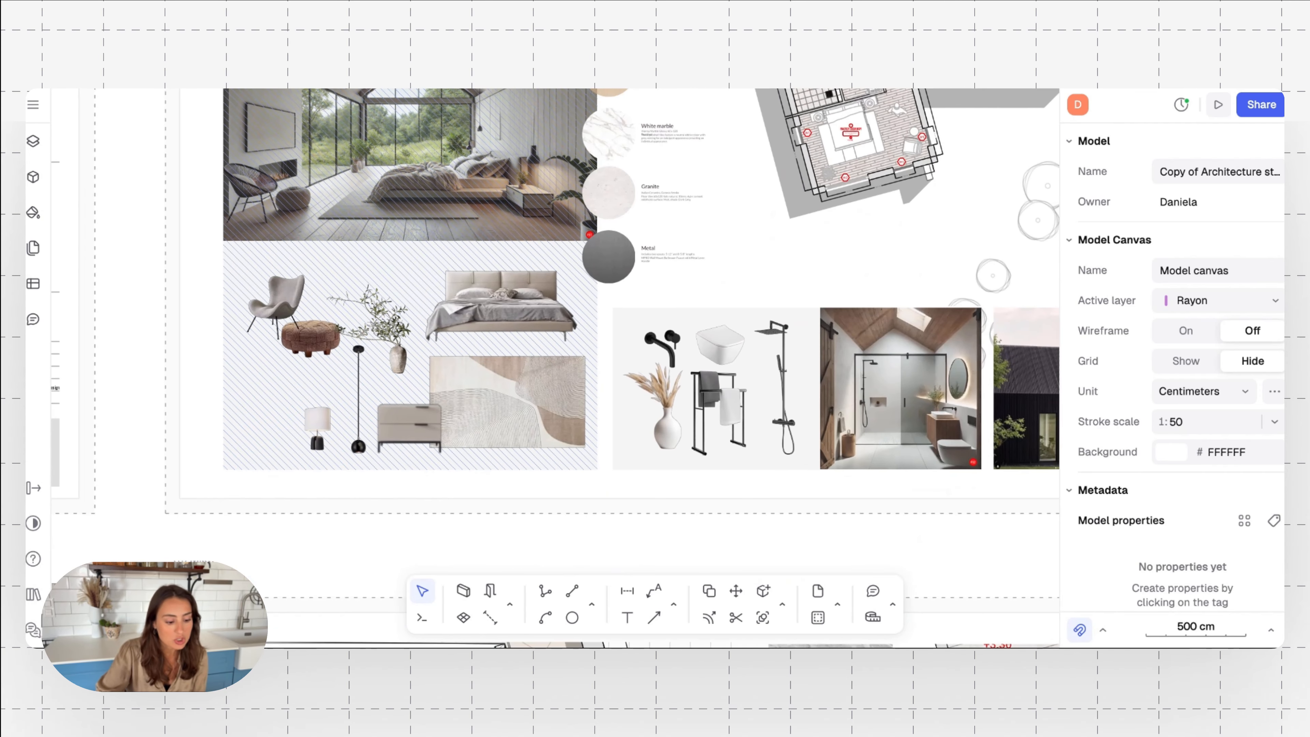
click(33, 106)
mouse_move(108, 221)
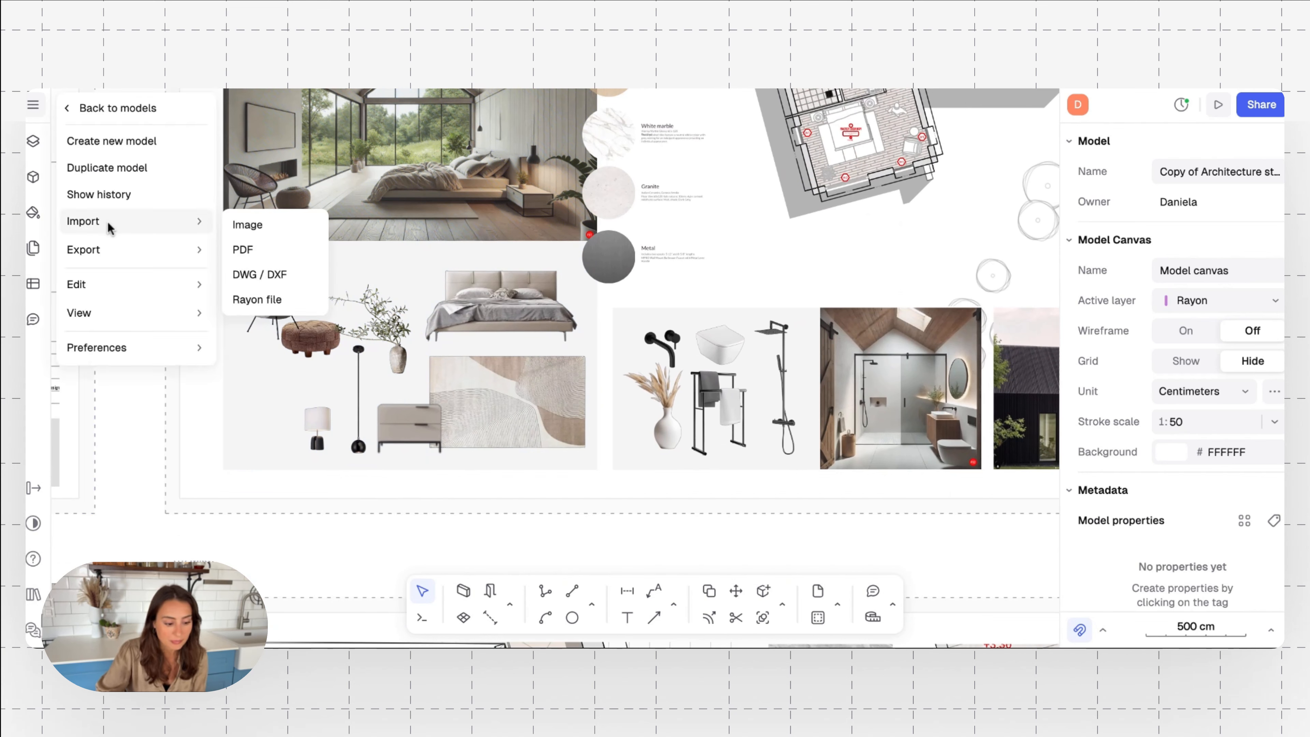
click(242, 223)
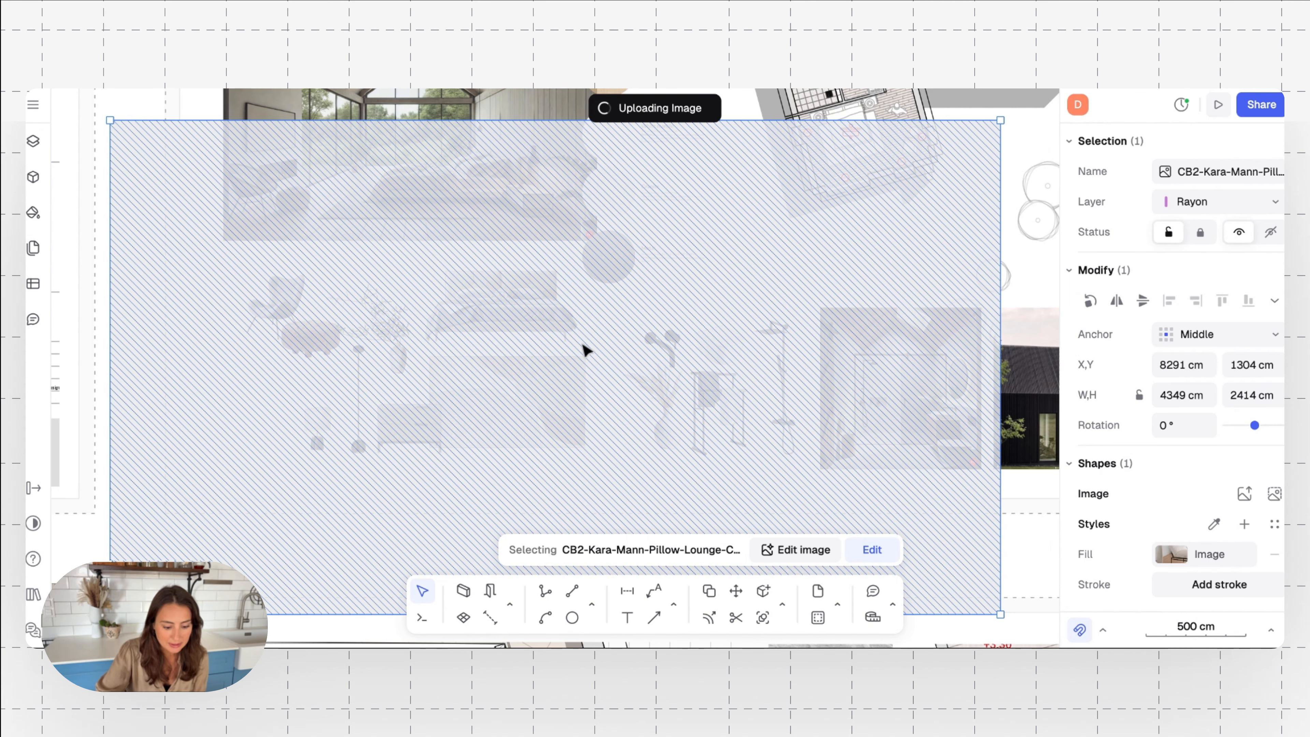
Open the imported lounge chair image for editing and remove its background
scroll(583, 345, down, 6)
scroll(584, 404, up, 3)
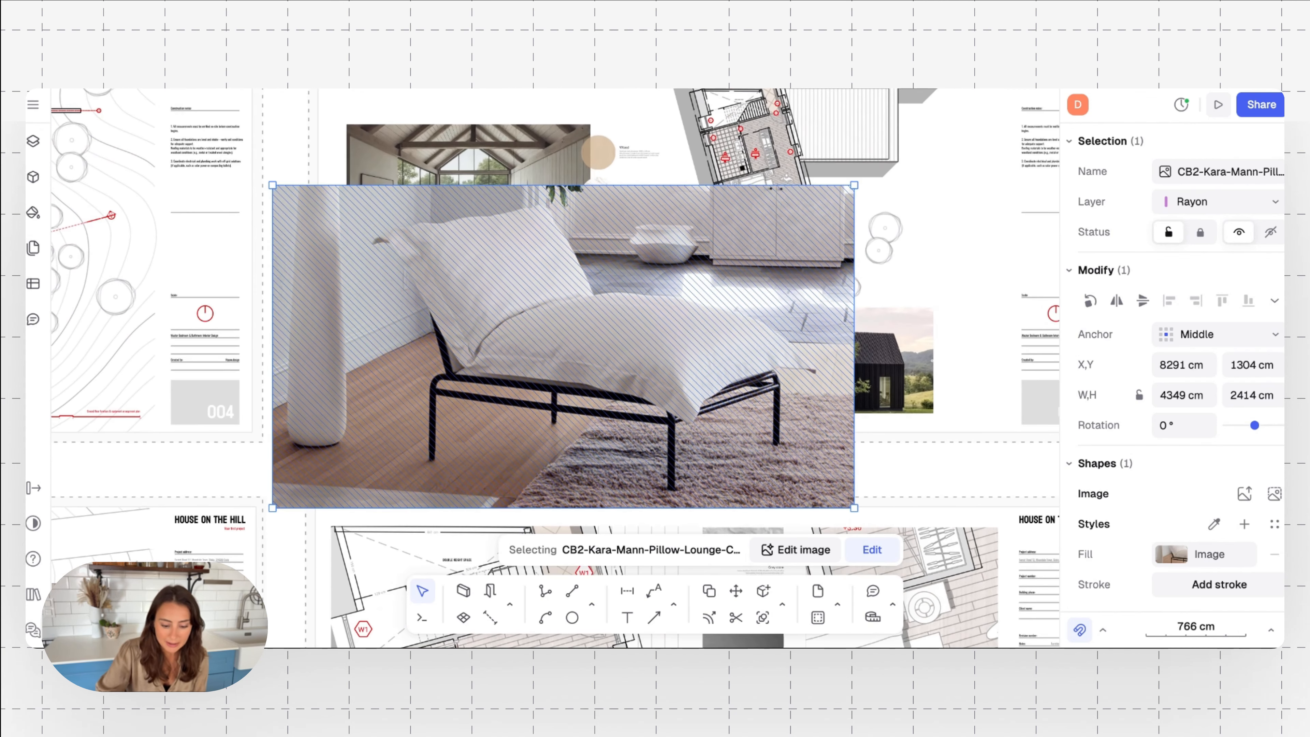
click(780, 551)
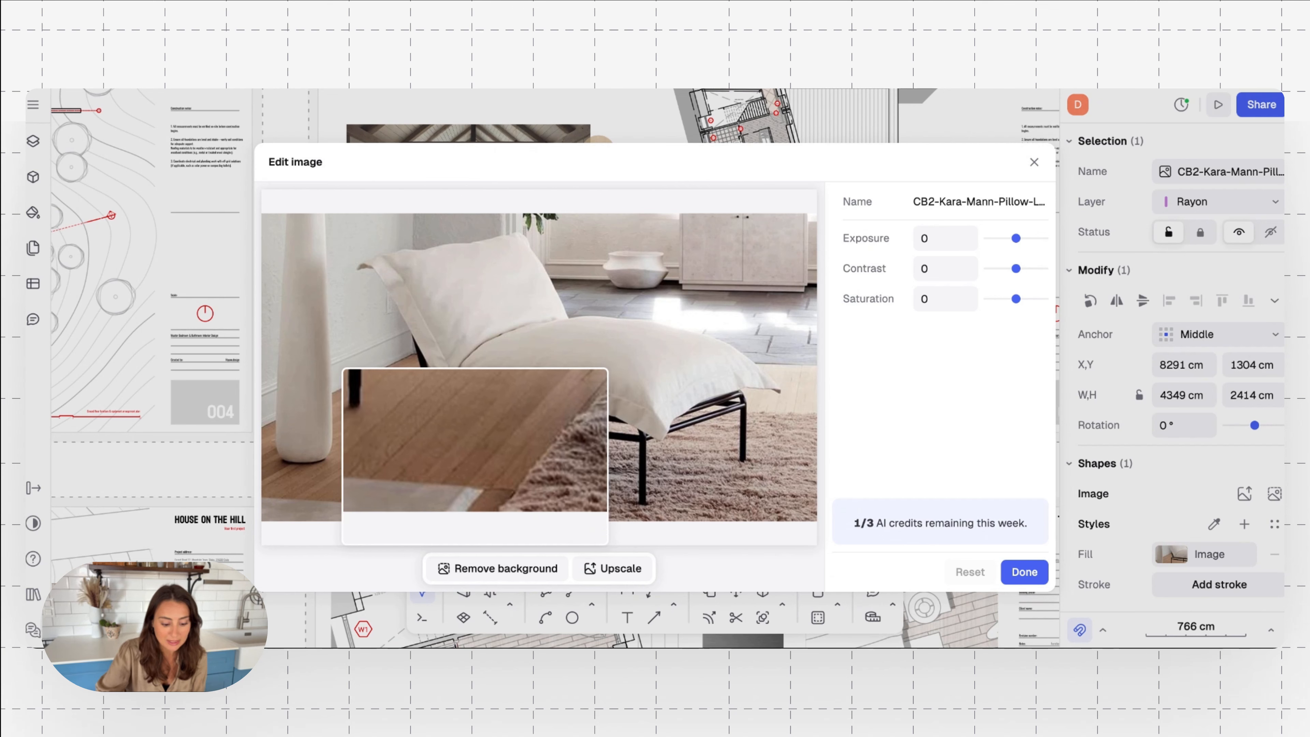
click(462, 572)
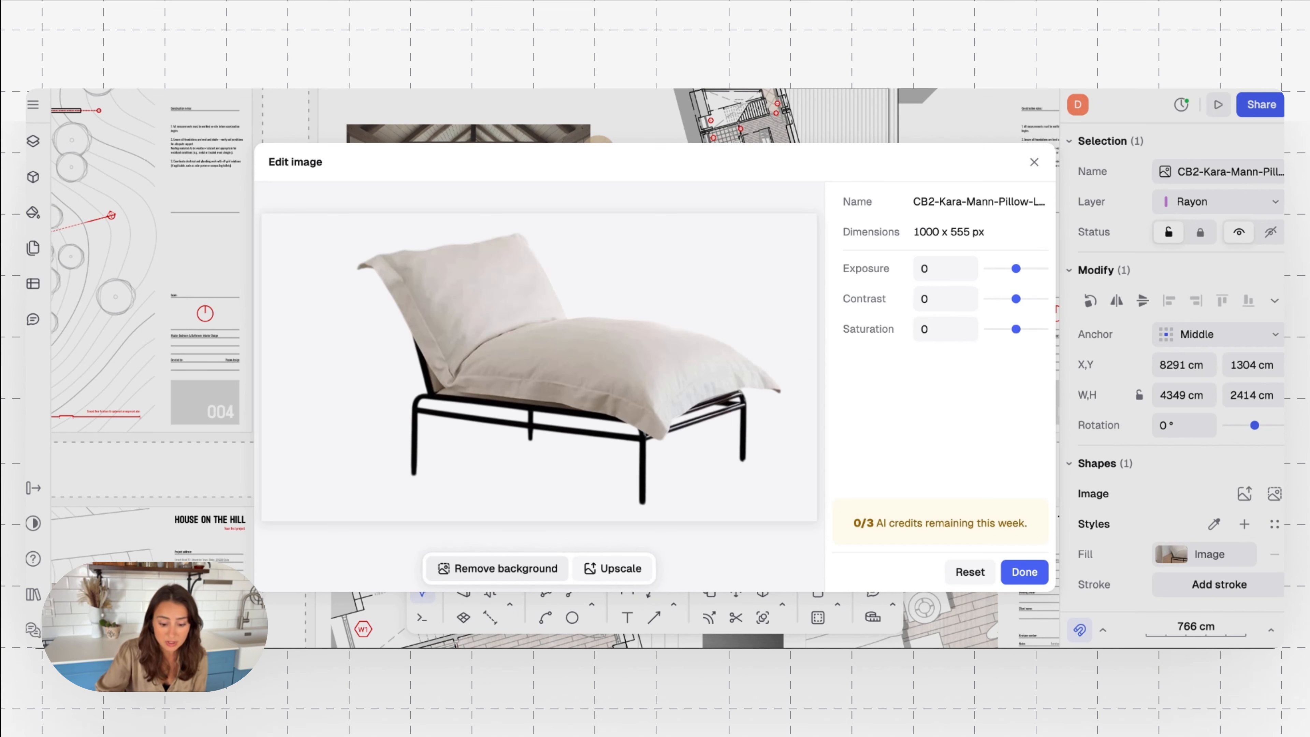
Set the chair image's exposure to -0.02 and contrast to 0.12, adjust its saturation slightly, and apply the edits
drag(1016, 269, 1024, 270)
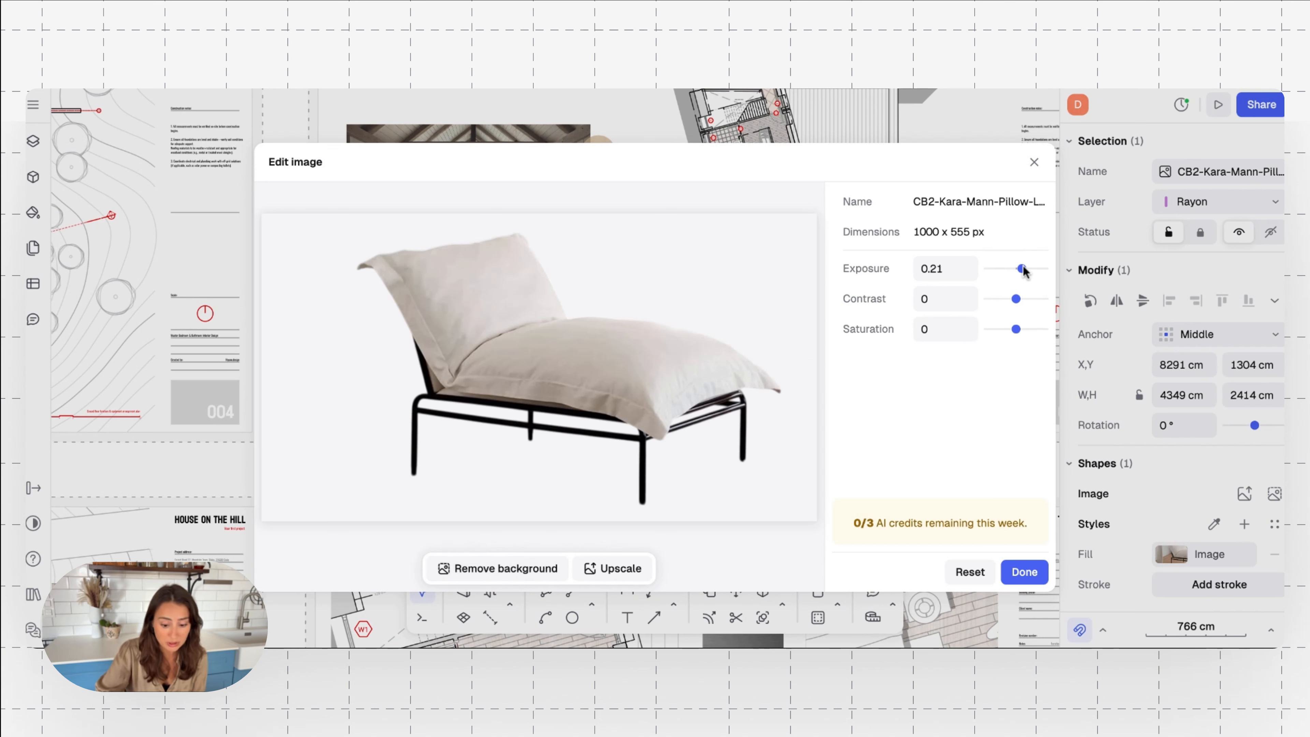
click(1010, 269)
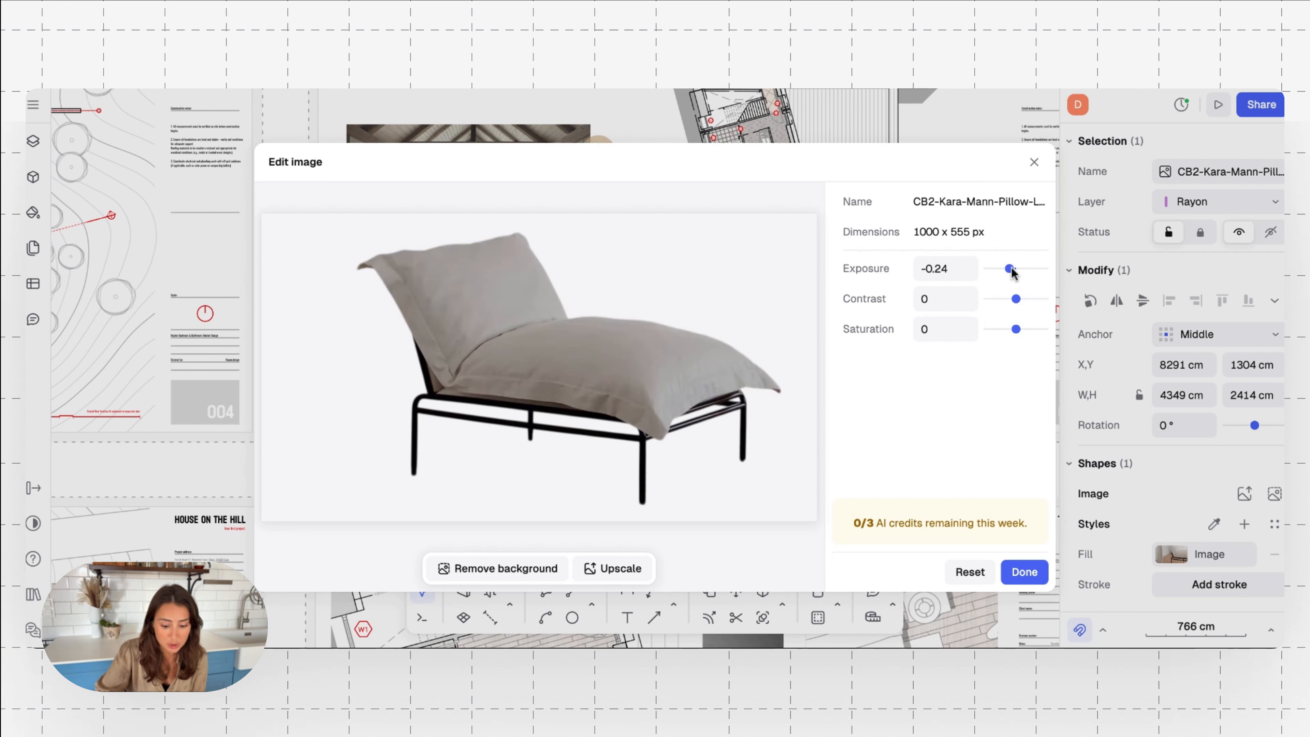
click(1015, 269)
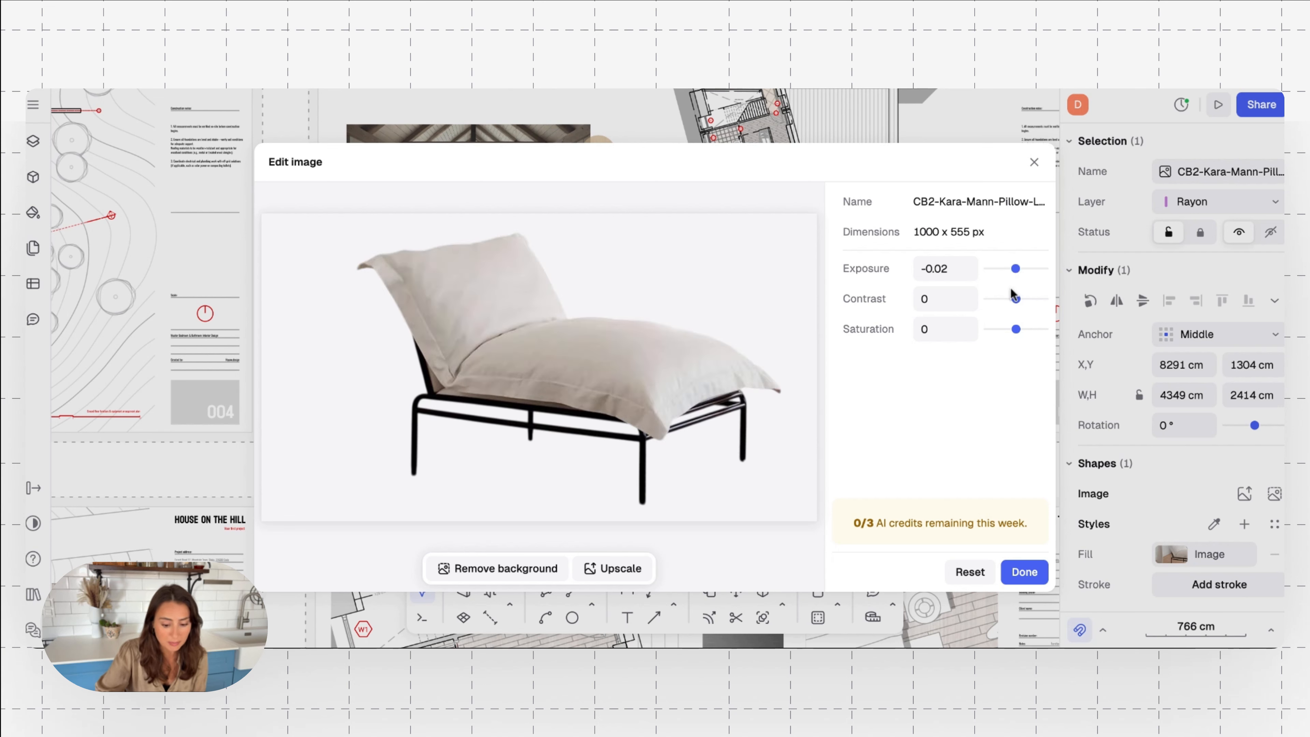
drag(1010, 300, 1020, 299)
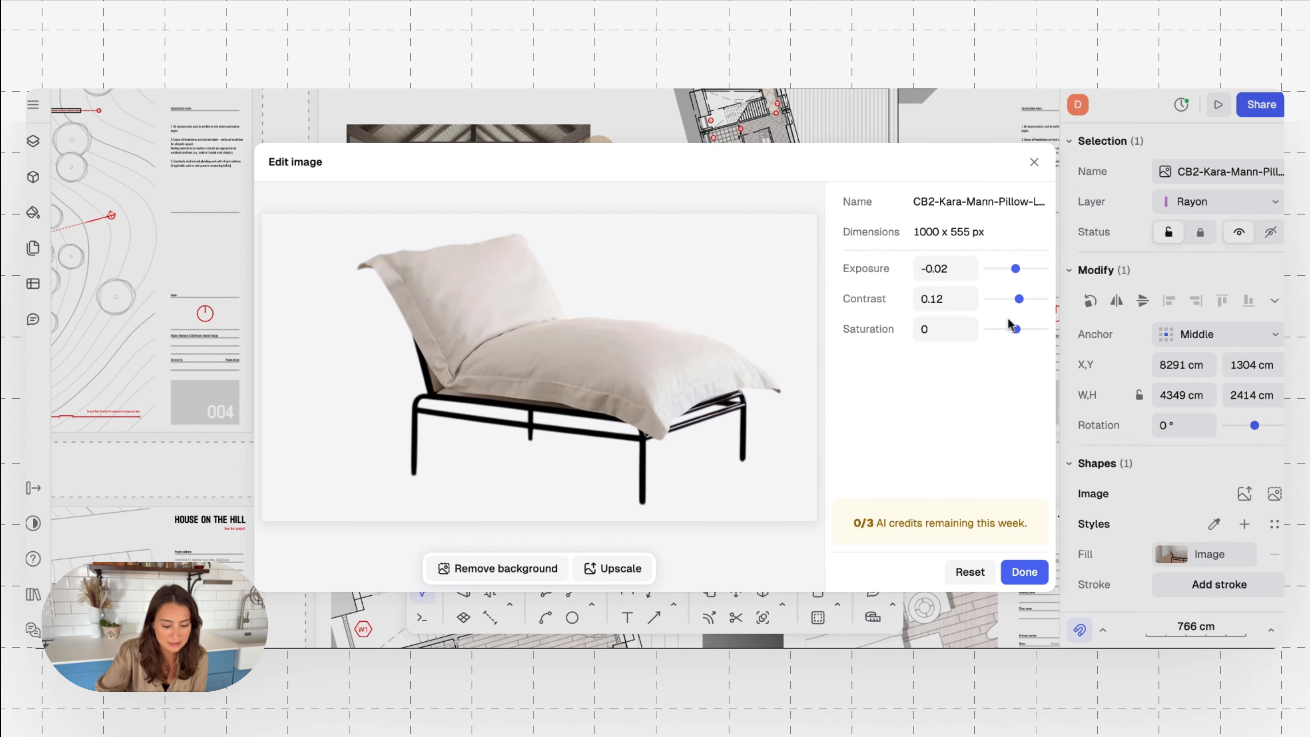
drag(1002, 334, 1012, 332)
click(1023, 569)
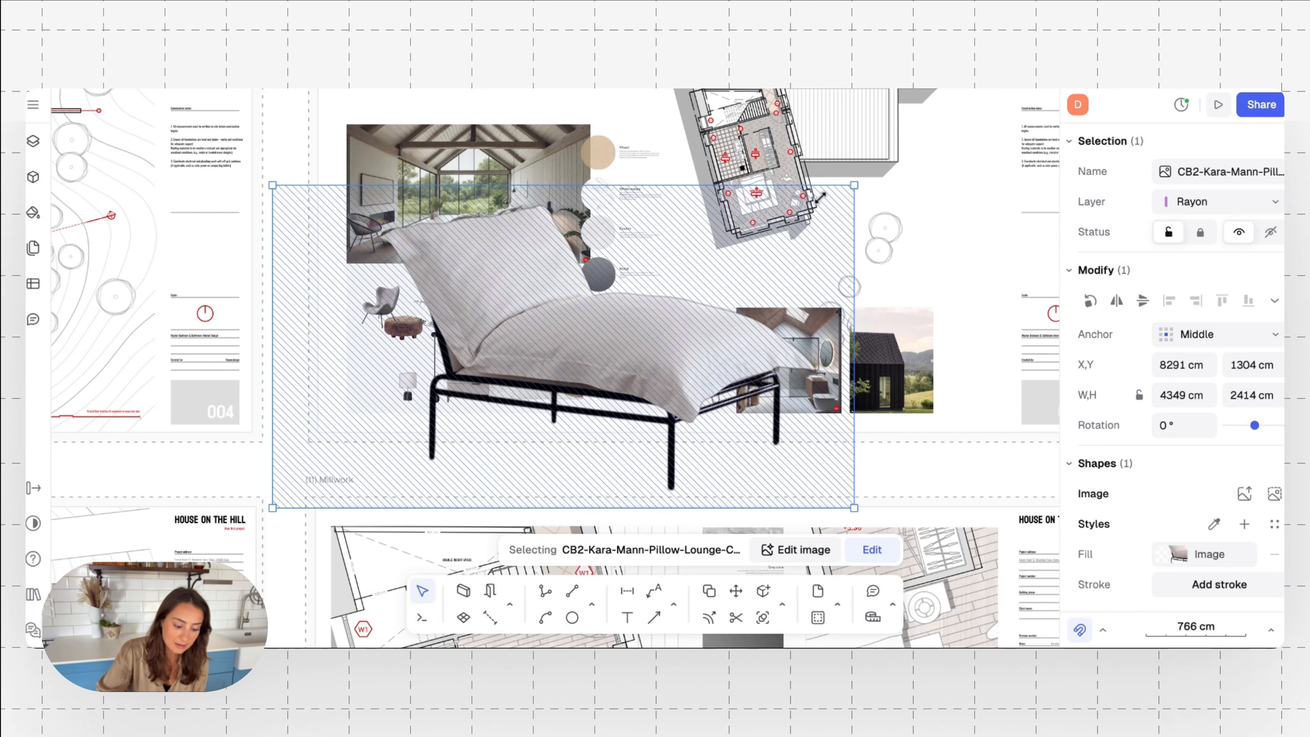
Scale the chair image down to about 1268 × 704 cm and move it over the lower-left part of the bedroom furniture collage
drag(820, 197, 427, 390)
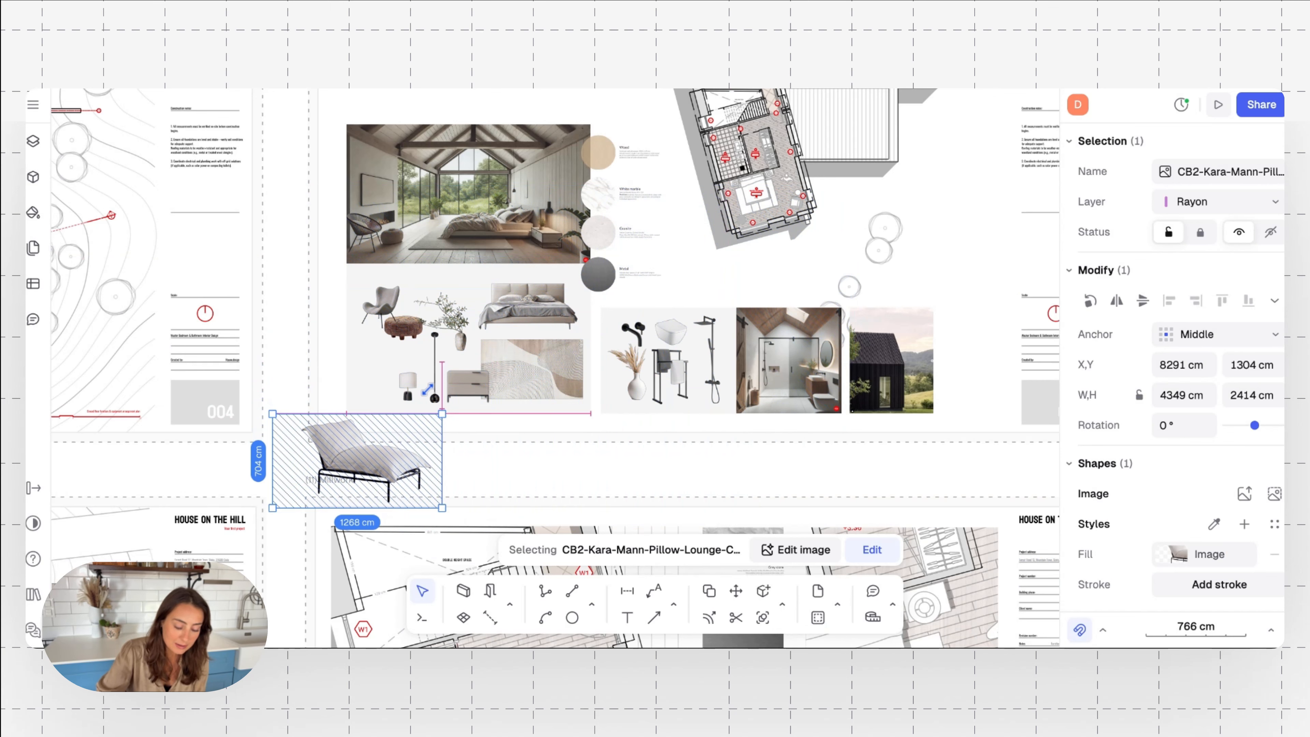
drag(372, 466, 399, 390)
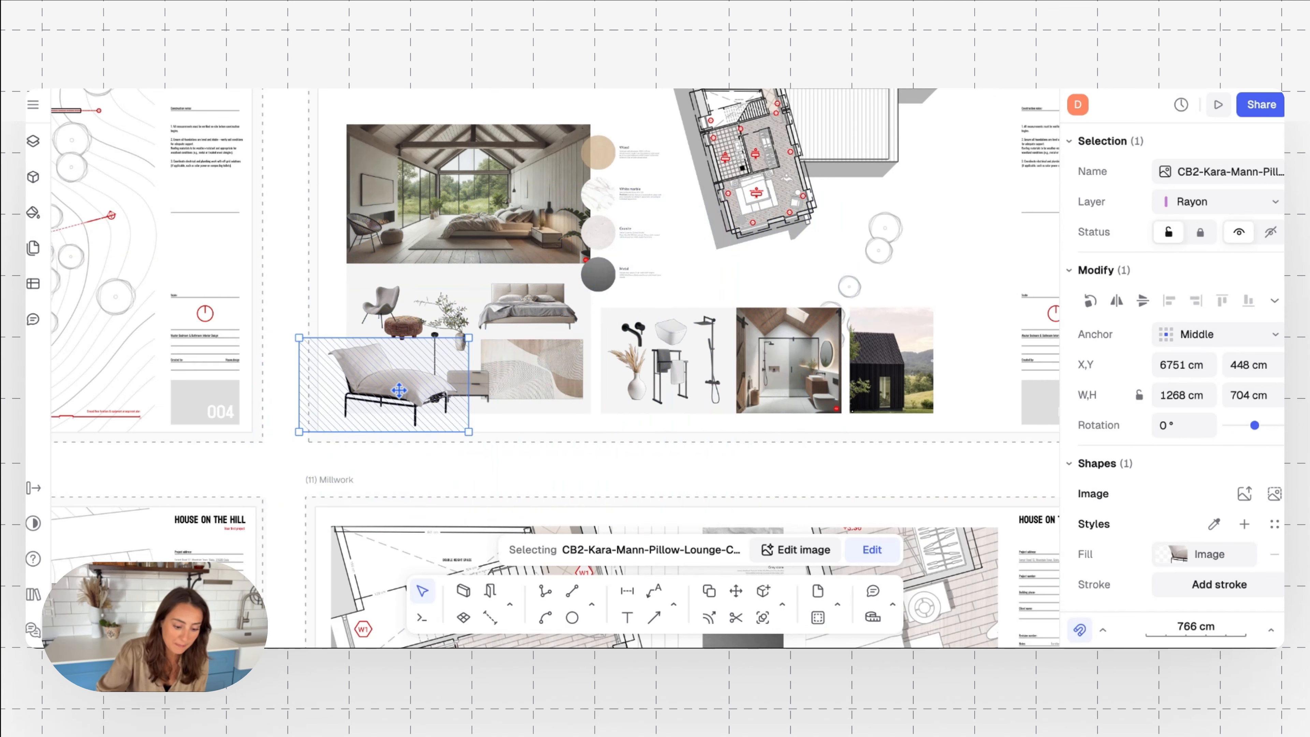
scroll(399, 391, up, 5)
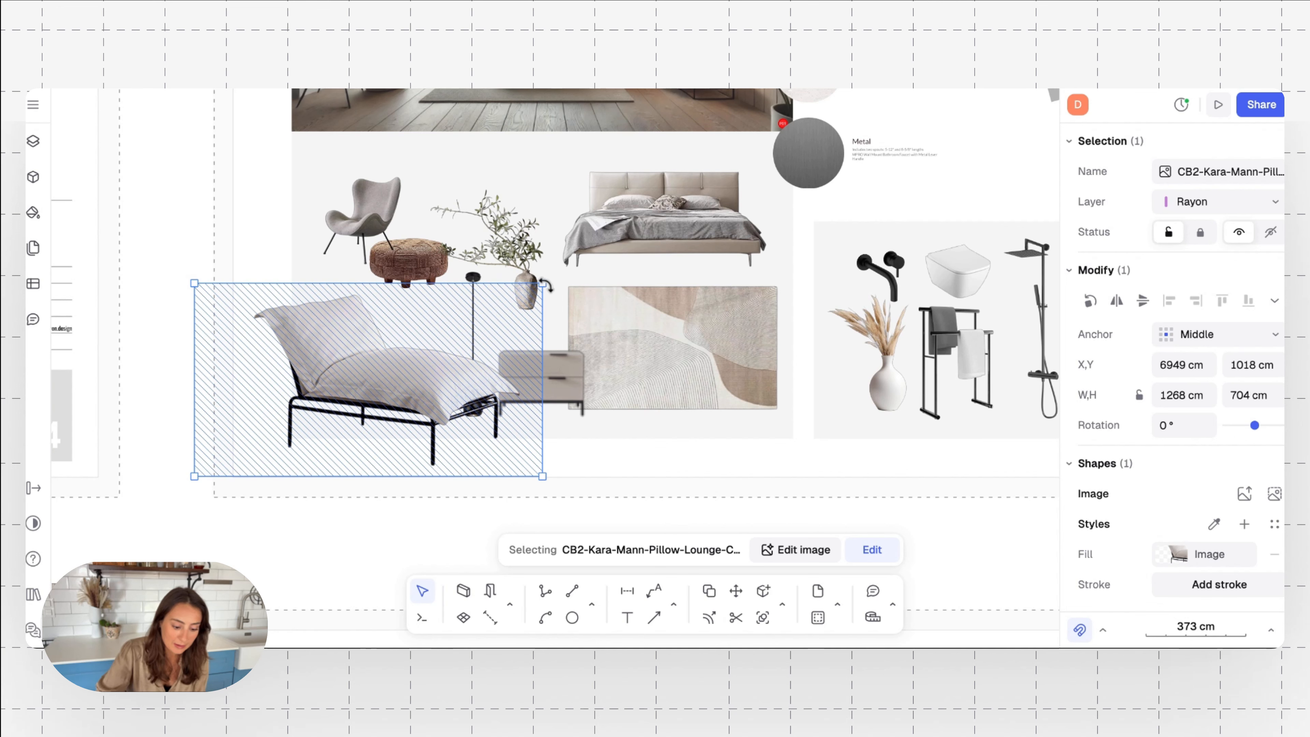
Scale the lounge chair image down further and shift it away from the lamps on the bedroom furniture collage
drag(543, 284, 473, 322)
drag(406, 401, 329, 346)
Move the floor lamp and table lamp up beside the plant vase, and place the lounge chair in the freed space beside the nightstand
click(421, 383)
drag(421, 383, 499, 263)
drag(420, 376, 515, 163)
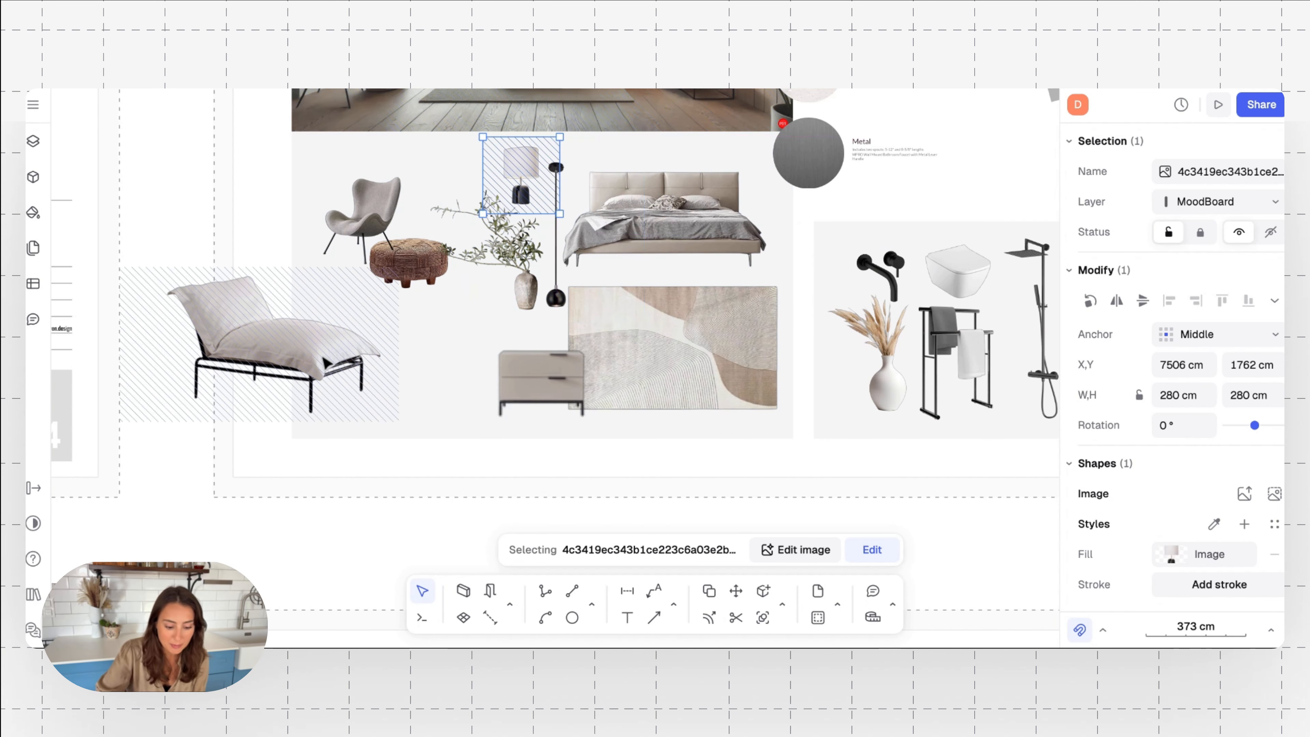
drag(289, 351, 411, 366)
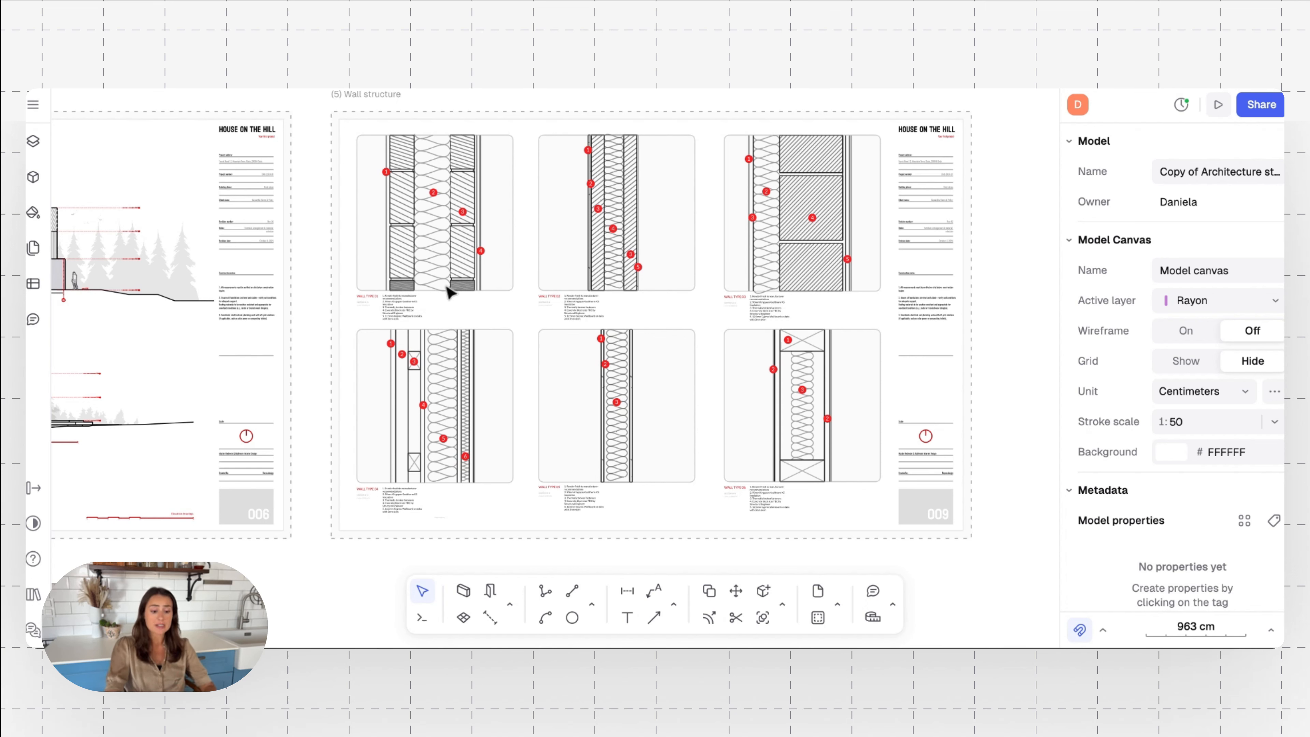
Examine the wall type details and their numbered material notes on the Wall structure sheet
ctrl+scroll(563, 252, up, 10)
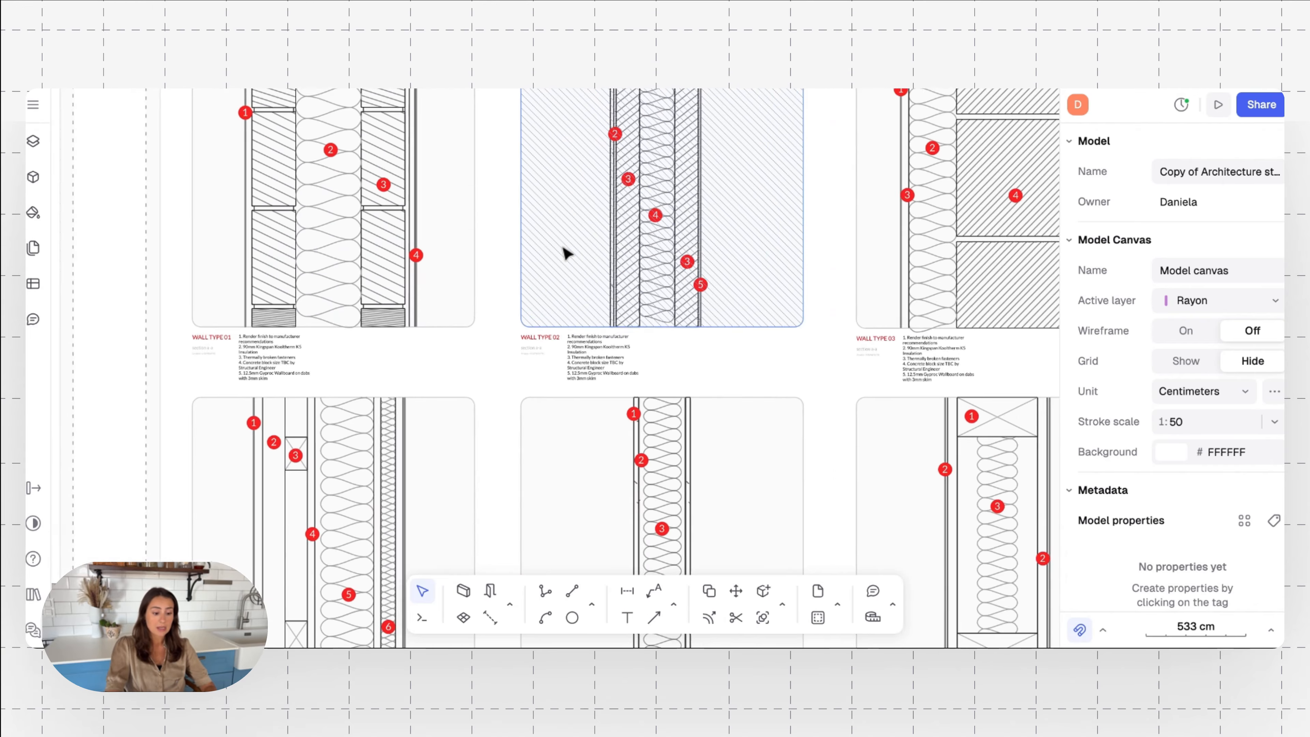
ctrl+scroll(375, 397, down, 12)
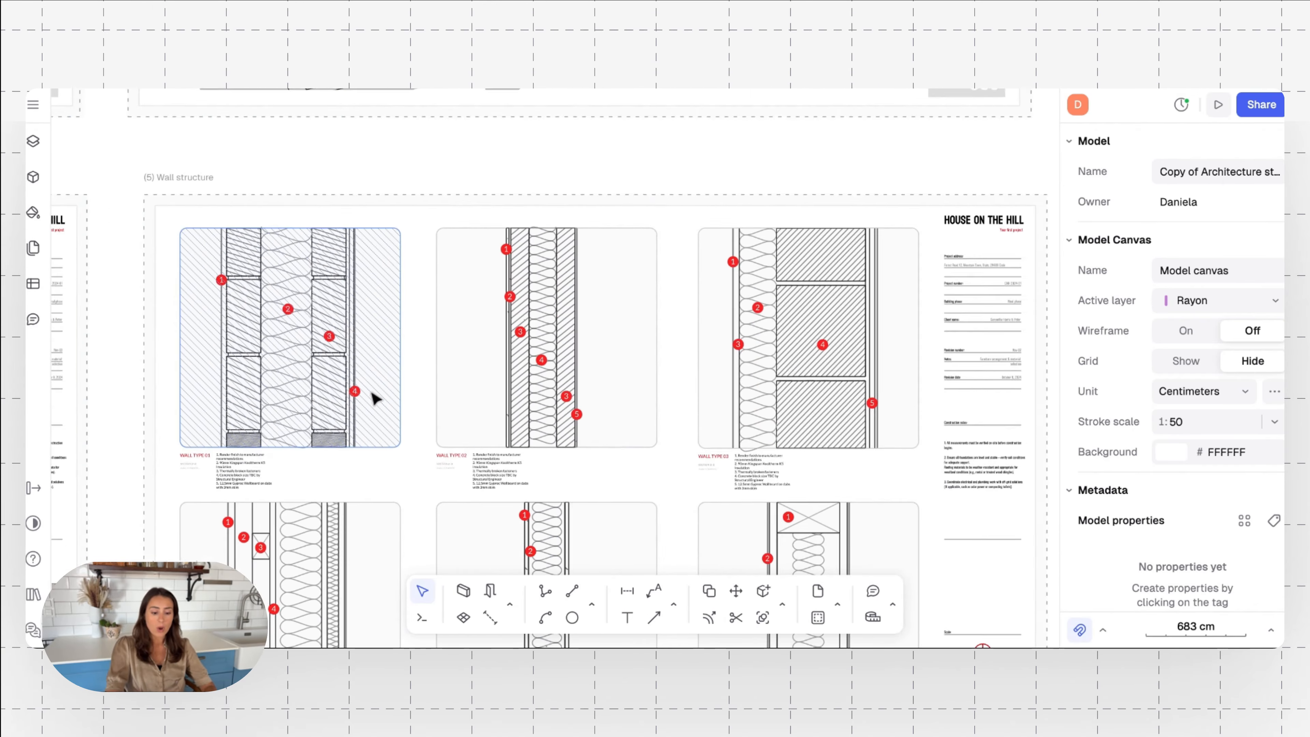
scroll(375, 398, left, 1)
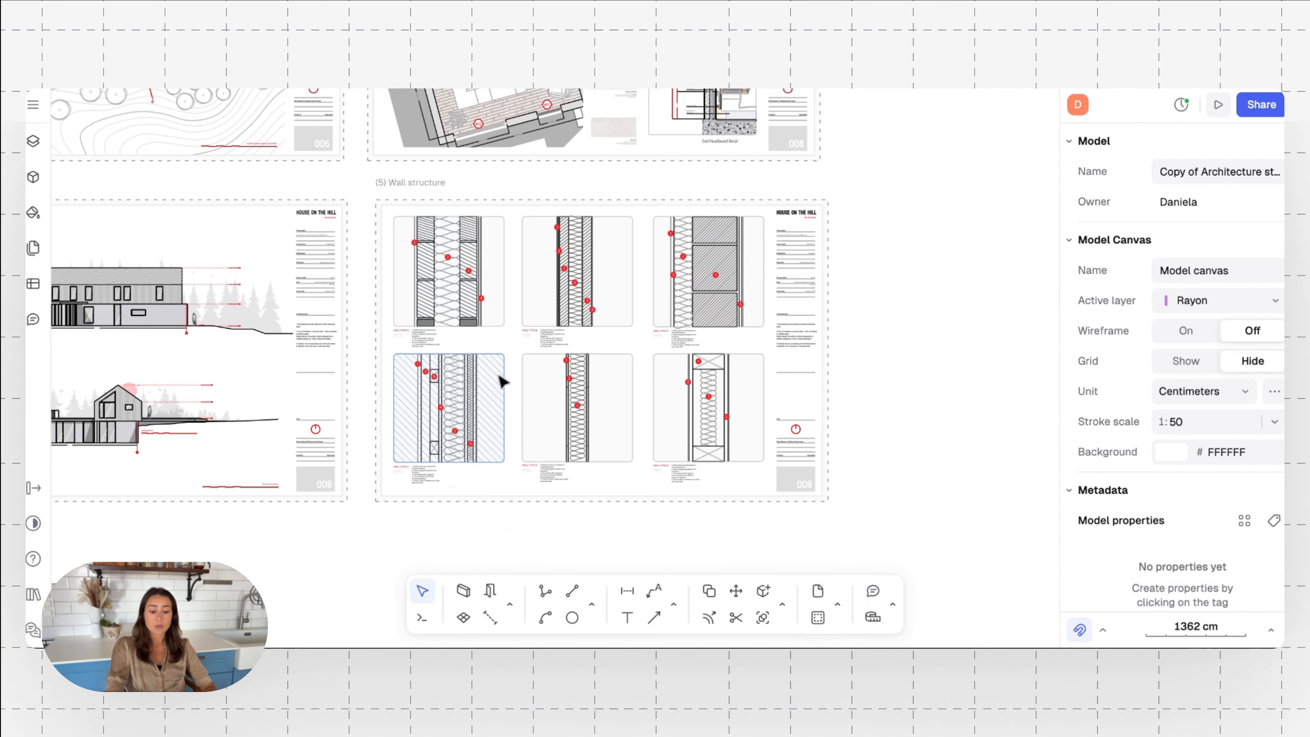
ctrl+scroll(513, 356, up, 3)
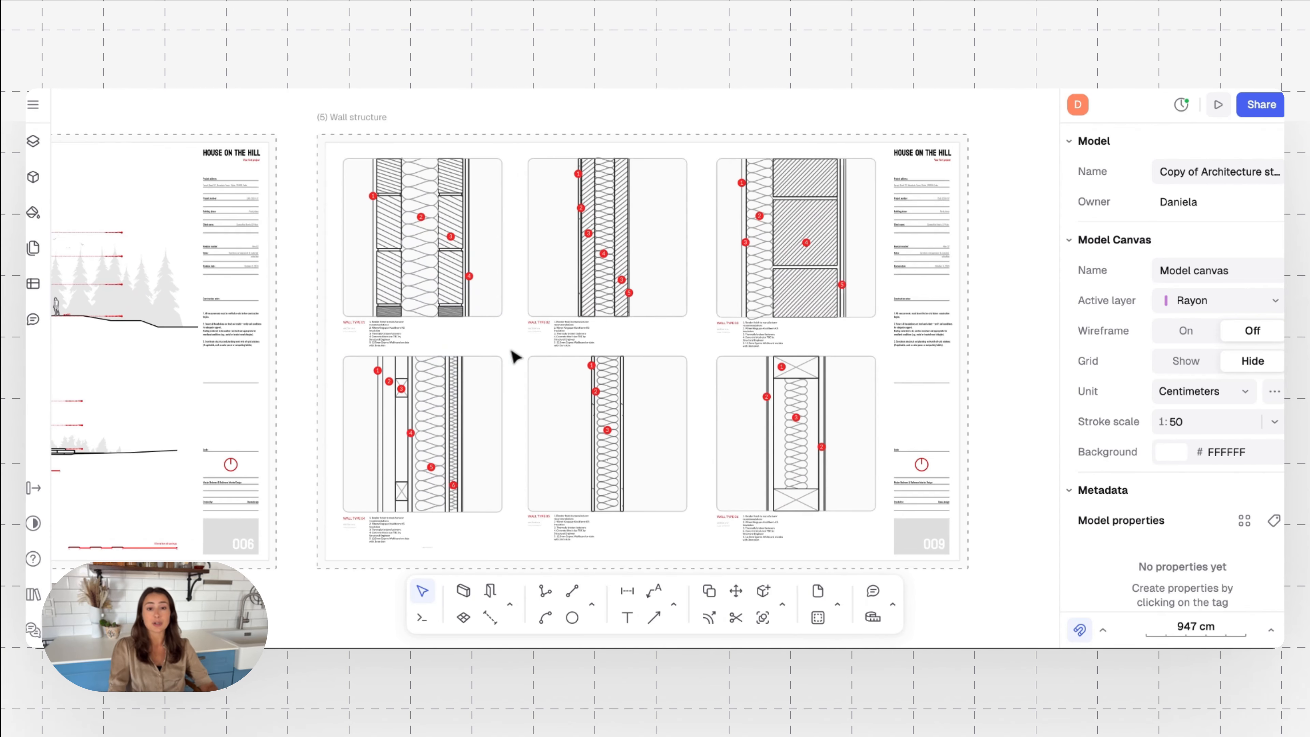